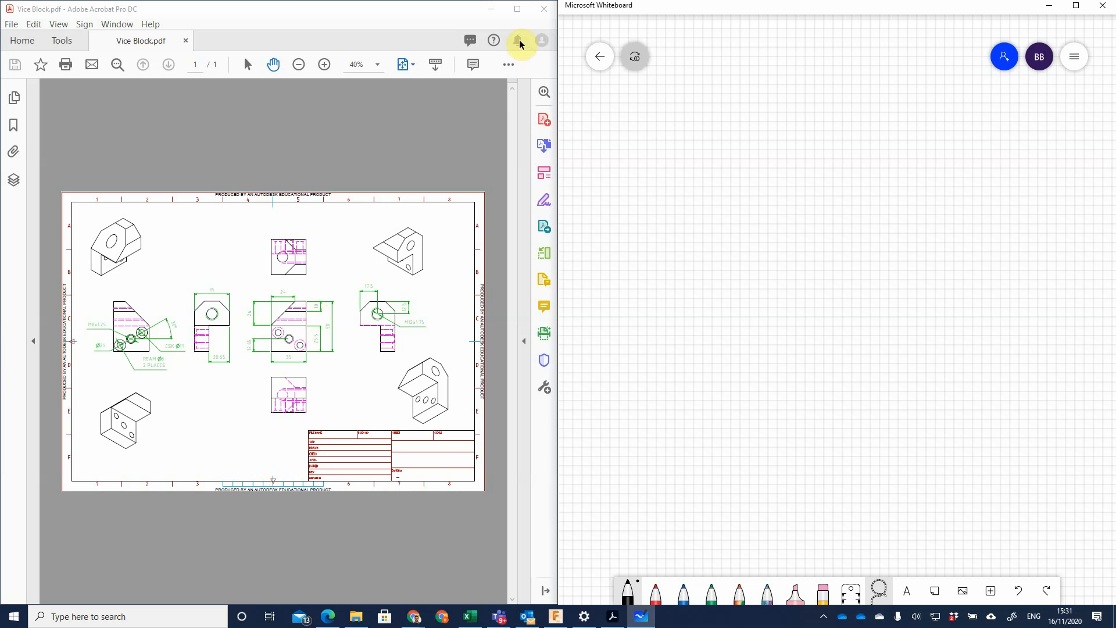
# Mark the upper-left isometric view of the vice block with direction arrows labelled T, F and S
pyautogui.doubleClick(517, 8)
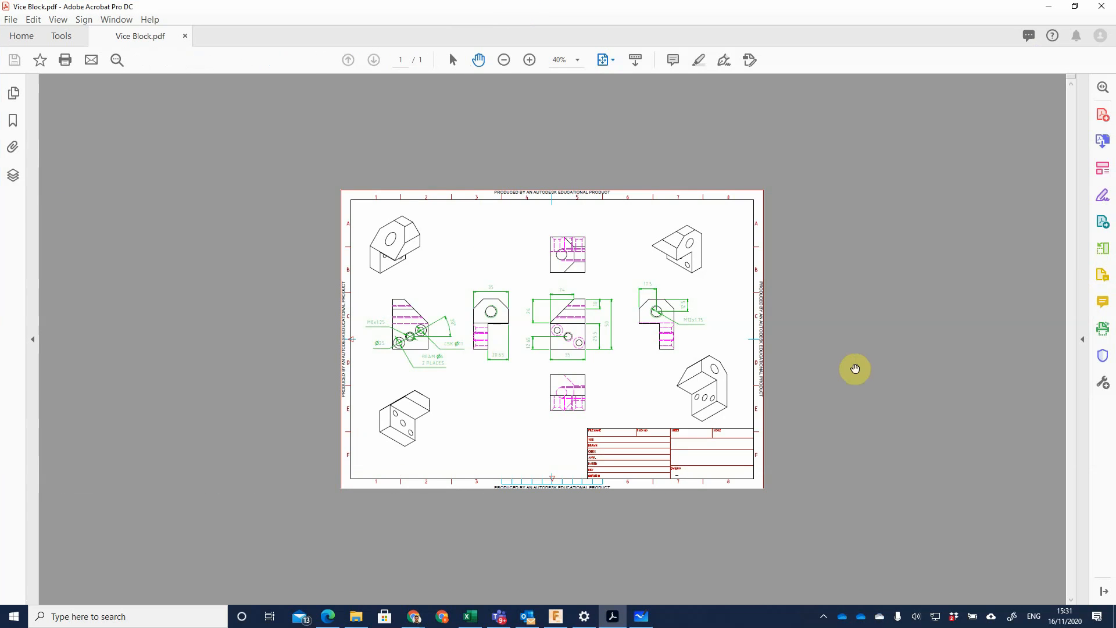
pyautogui.keyDown('ctrl'); pyautogui.scroll(3, 578, 368); pyautogui.keyUp('ctrl')
pyautogui.keyDown('ctrl'); pyautogui.scroll(-1, 577, 366); pyautogui.keyUp('ctrl')
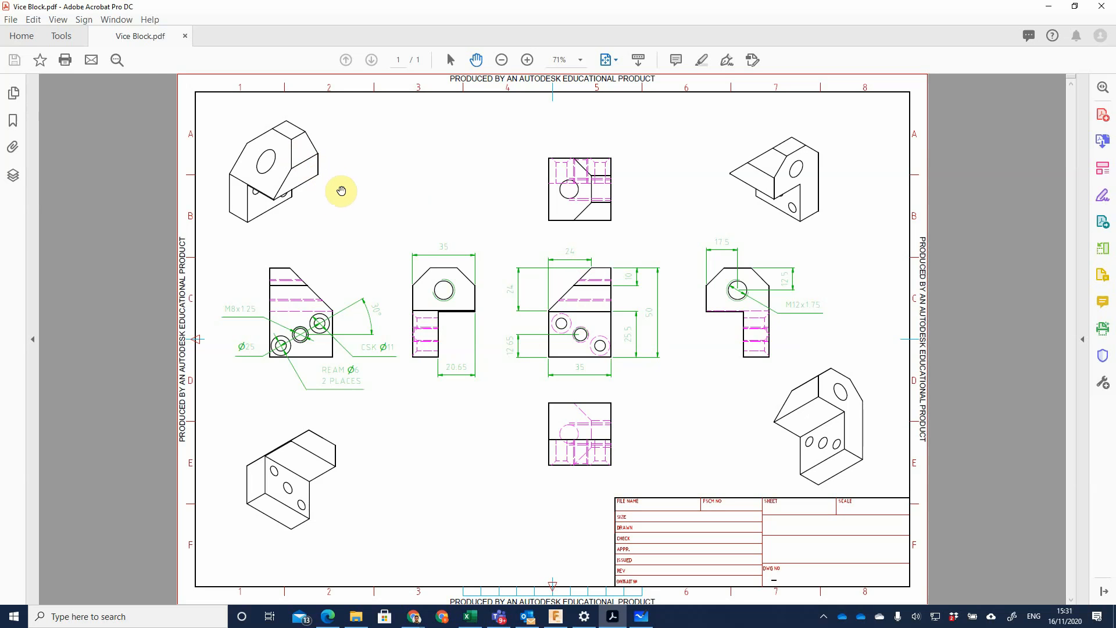
pyautogui.moveTo(206, 229); pyautogui.dragTo(222, 201)
pyautogui.moveTo(216, 242)
pyautogui.mouseDown()
pyautogui.moveTo(222, 264)
pyautogui.moveTo(225, 247)
pyautogui.moveTo(306, 234)
pyautogui.moveTo(284, 222)
pyautogui.moveTo(322, 221)
pyautogui.moveTo(314, 243)
pyautogui.mouseUp()
pyautogui.moveTo(266, 100); pyautogui.dragTo(266, 137)
pyautogui.moveTo(272, 122); pyautogui.dragTo(267, 137)
pyautogui.moveTo(232, 103); pyautogui.dragTo(247, 100)
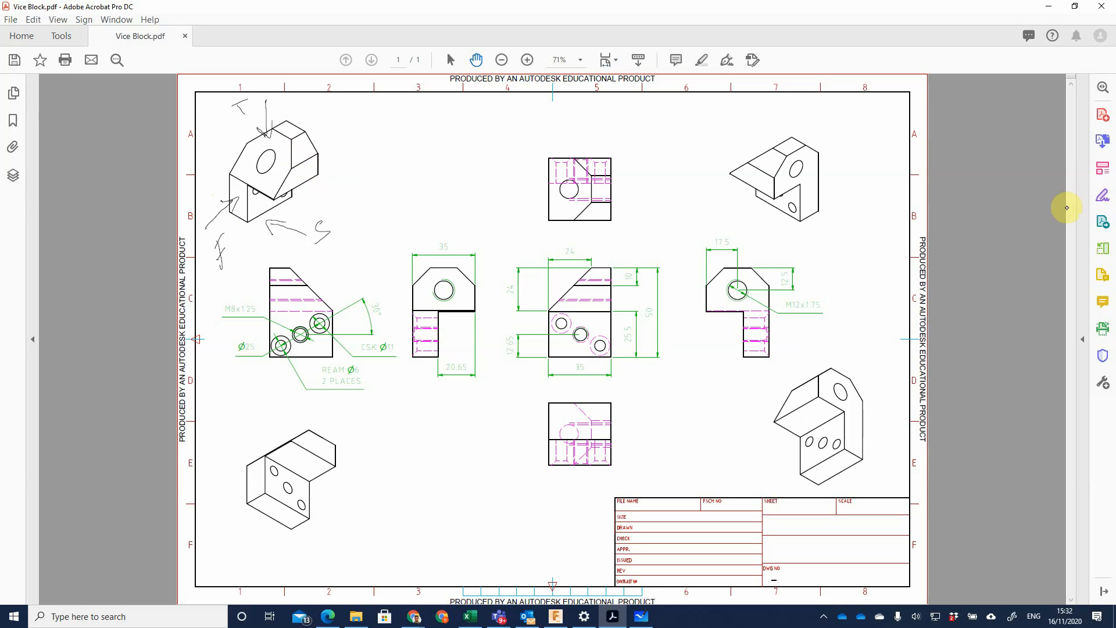
# Circle the existing plan view and sketch a replacement with its centre hole above the 35 mm wide front view
pyautogui.moveTo(592, 133)
pyautogui.mouseDown()
pyautogui.moveTo(541, 220)
pyautogui.moveTo(591, 137)
pyautogui.mouseUp()
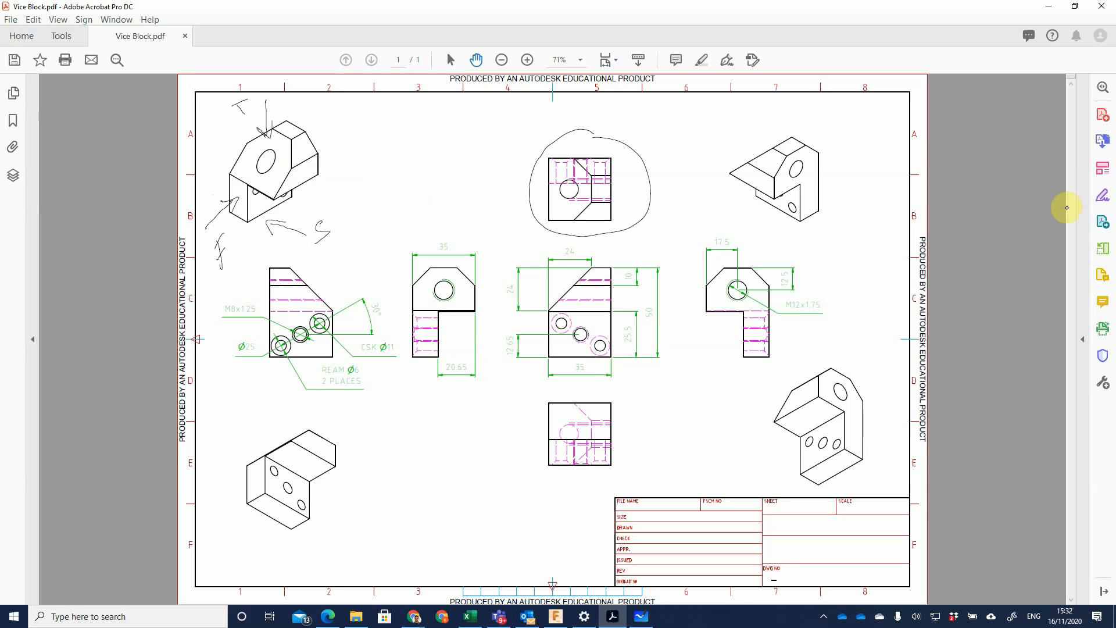
pyautogui.moveTo(410, 150)
pyautogui.mouseDown()
pyautogui.moveTo(415, 189)
pyautogui.moveTo(464, 196)
pyautogui.moveTo(476, 134)
pyautogui.moveTo(402, 144)
pyautogui.moveTo(427, 155)
pyautogui.moveTo(455, 147)
pyautogui.moveTo(468, 169)
pyautogui.moveTo(437, 179)
pyautogui.moveTo(452, 170)
pyautogui.mouseUp()
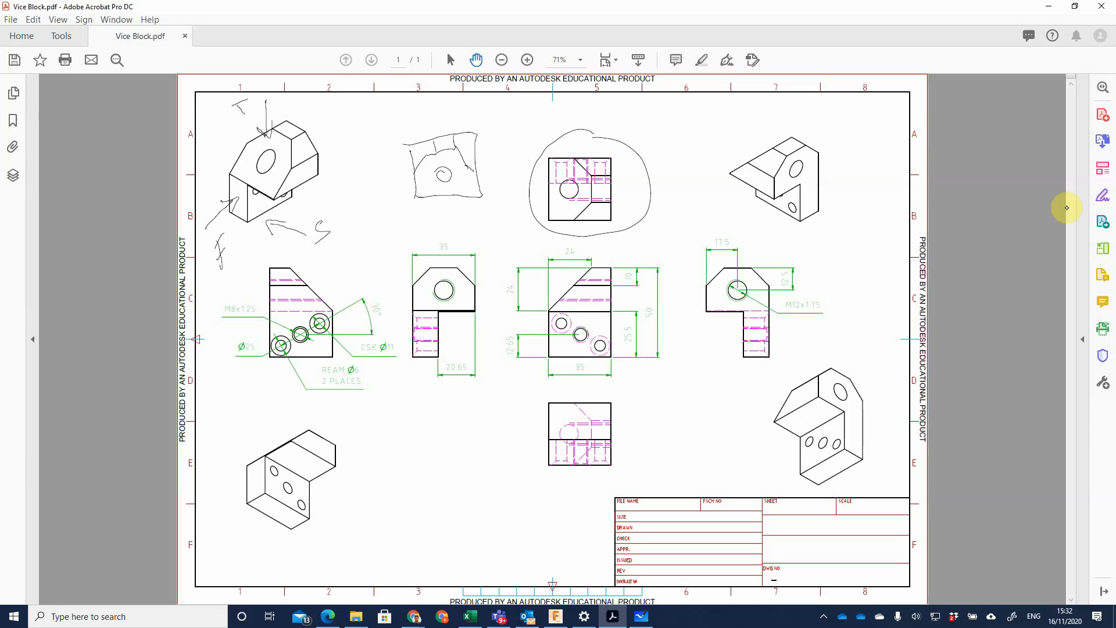
# Label the sketched plan view T, the front view beneath it F, and the side view S
pyautogui.moveTo(418, 108); pyautogui.dragTo(438, 104)
pyautogui.moveTo(429, 105); pyautogui.dragTo(427, 124)
pyautogui.moveTo(398, 260); pyautogui.dragTo(391, 286)
pyautogui.moveTo(675, 304); pyautogui.dragTo(666, 326)
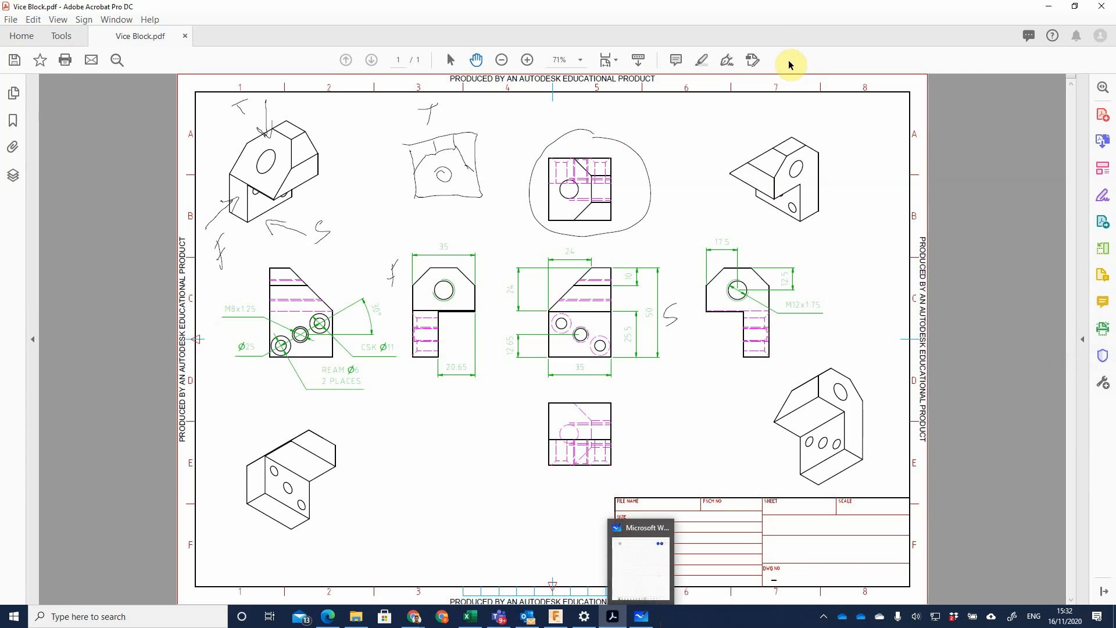
# Arrange the Vice Block PDF and Microsoft Whiteboard windows side by side
pyautogui.doubleClick(791, 9)
pyautogui.press('super+Left')
pyautogui.press('super+Up')
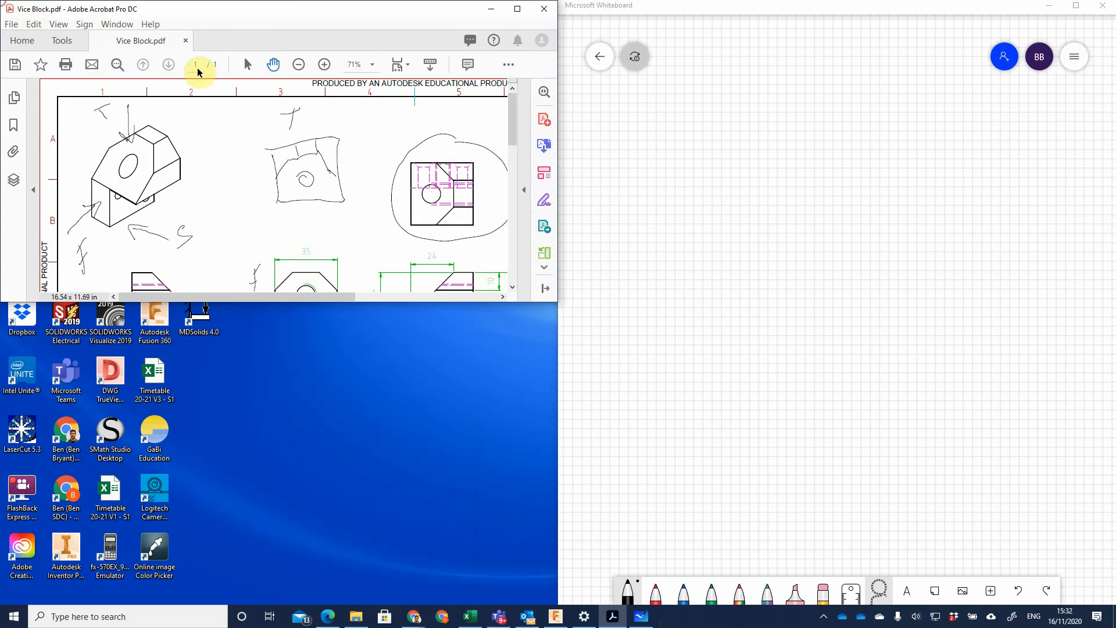
pyautogui.click(517, 9)
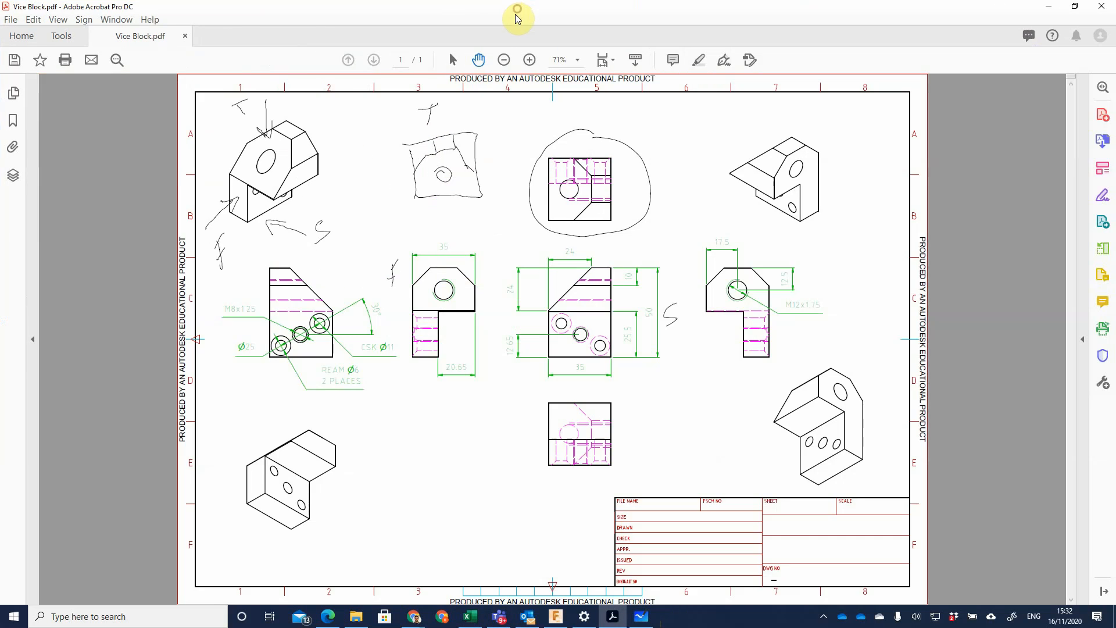
pyautogui.moveTo(518, 10); pyautogui.dragTo(2, 166)
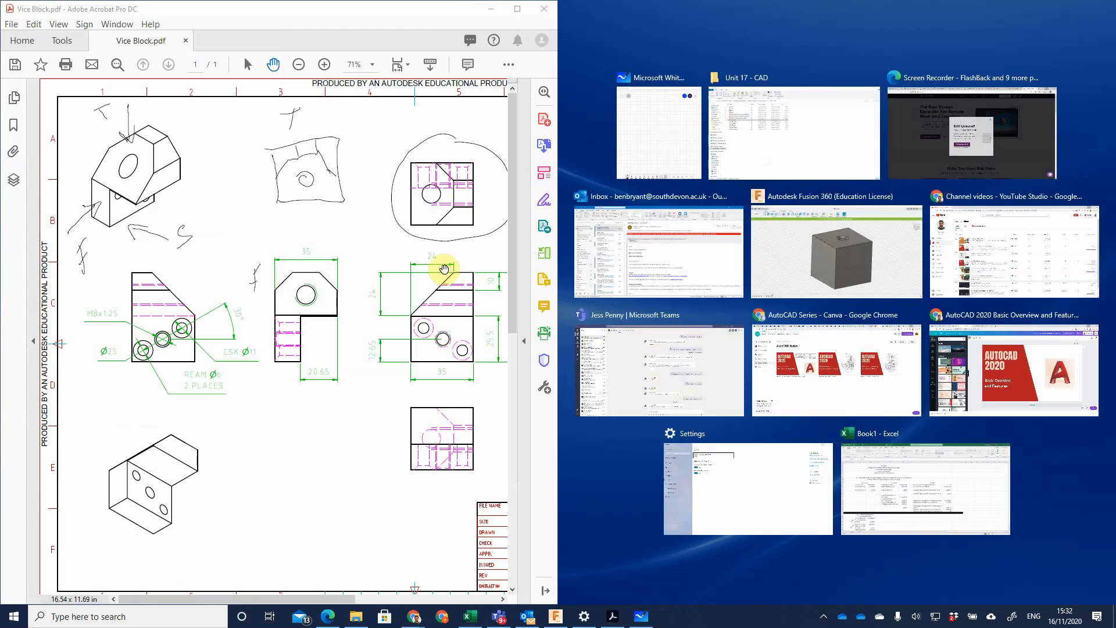
pyautogui.click(655, 139)
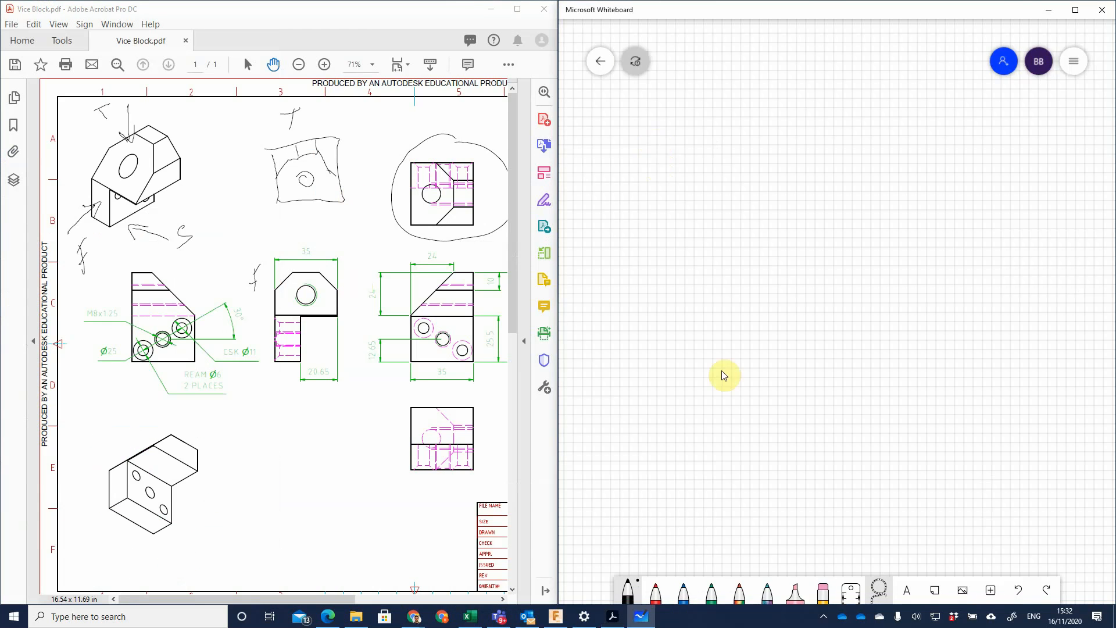
# Sketch the plan view's square outline on the whiteboard, with the chamfered profile line inside it
pyautogui.click(391, 447)
pyautogui.keyDown('ctrl'); pyautogui.scroll(4, 390, 447); pyautogui.keyUp('ctrl')
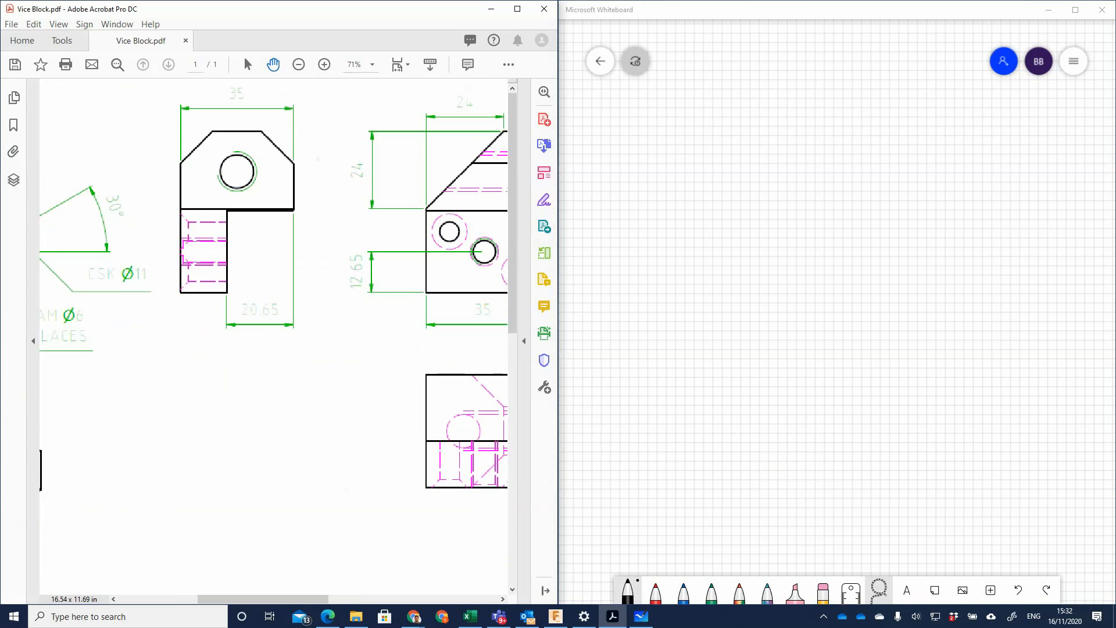
pyautogui.scroll(5, 273, 337)
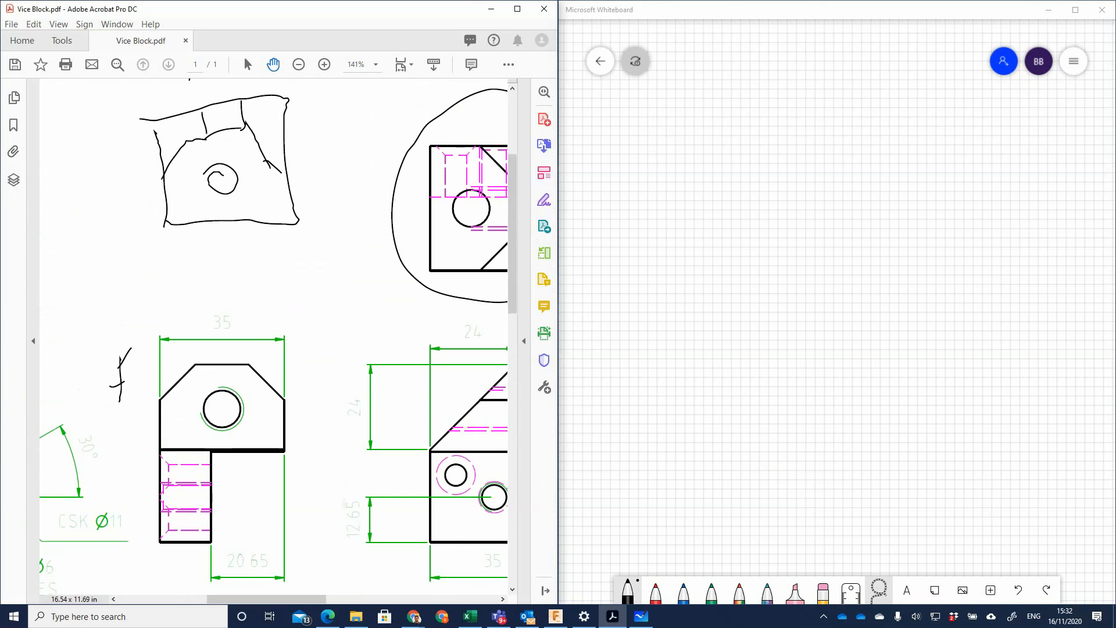
pyautogui.scroll(-1, 273, 336)
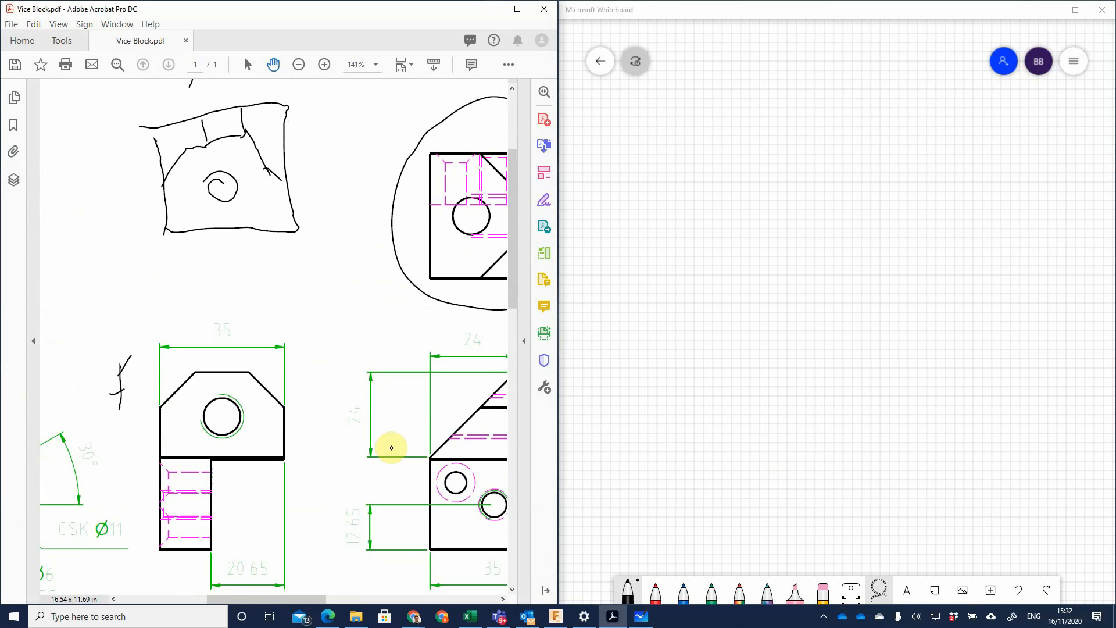
pyautogui.click(643, 137)
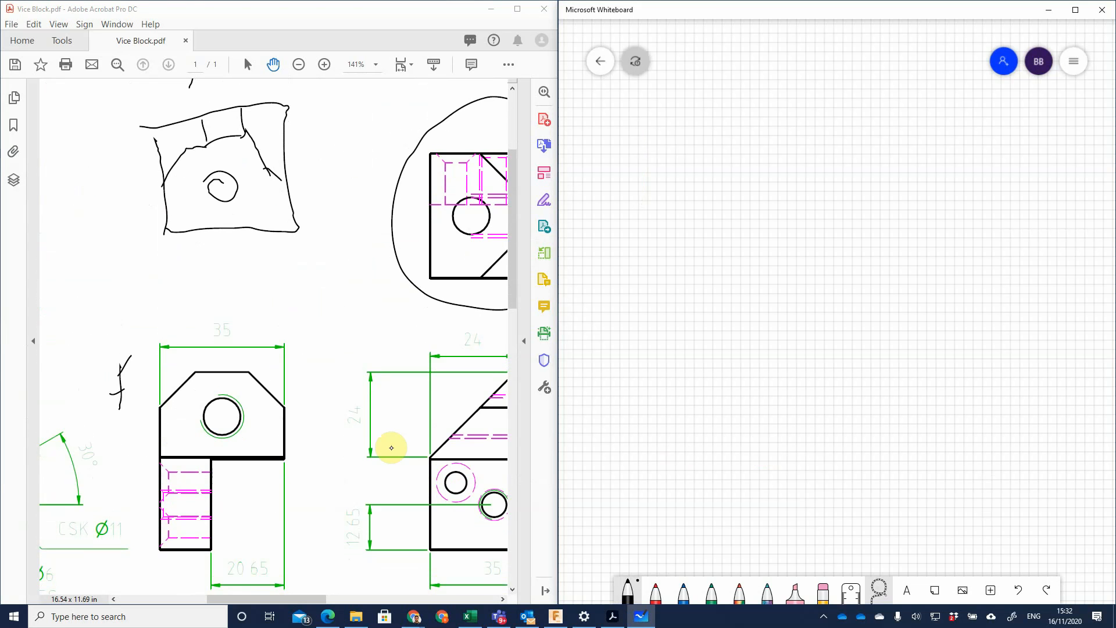
pyautogui.moveTo(654, 138)
pyautogui.mouseDown()
pyautogui.moveTo(655, 215)
pyautogui.moveTo(793, 212)
pyautogui.moveTo(790, 108)
pyautogui.moveTo(647, 119)
pyautogui.moveTo(649, 144)
pyautogui.moveTo(772, 145)
pyautogui.moveTo(786, 164)
pyautogui.mouseUp()
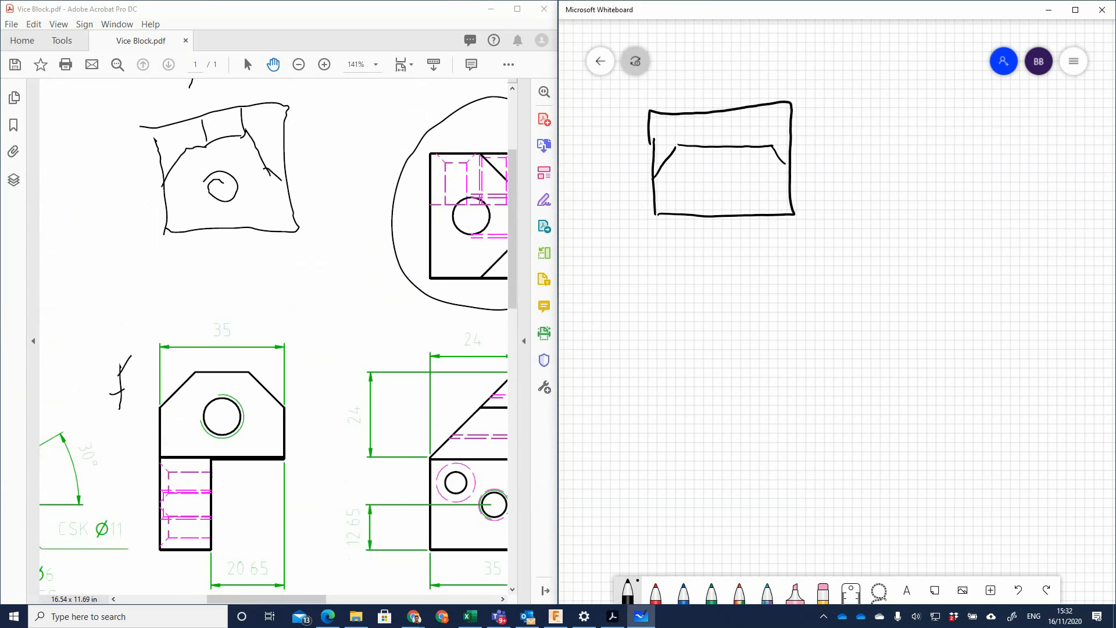
# Add the two short edges behind the chamfered profile and the round hole to the whiteboard plan view
pyautogui.hscroll(2, 273, 343)
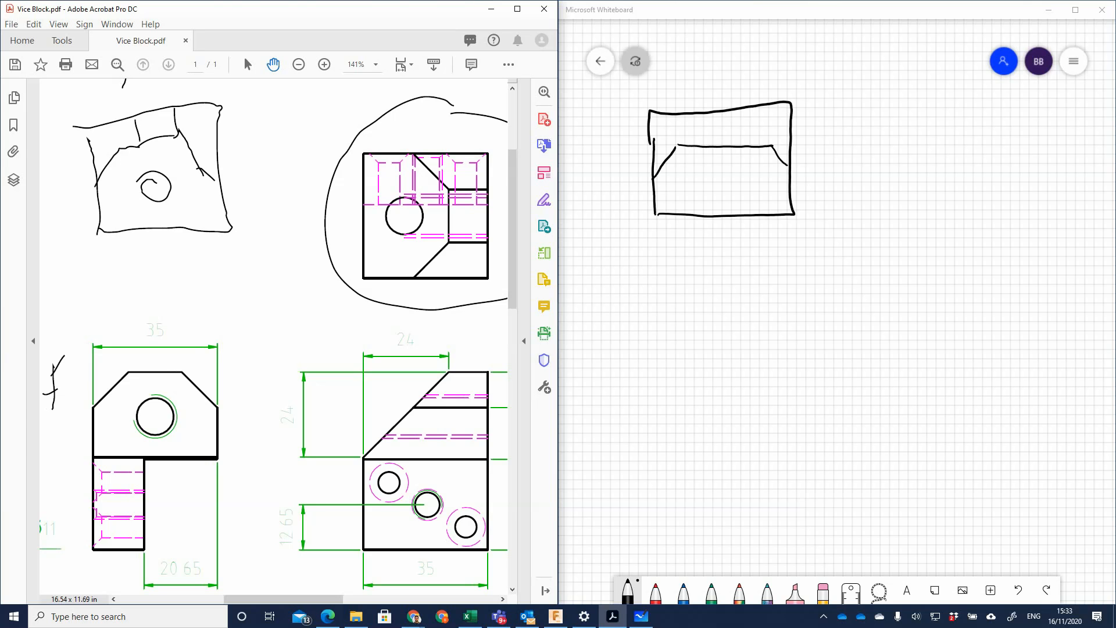
pyautogui.moveTo(678, 144); pyautogui.dragTo(683, 115)
pyautogui.moveTo(759, 108); pyautogui.dragTo(762, 144)
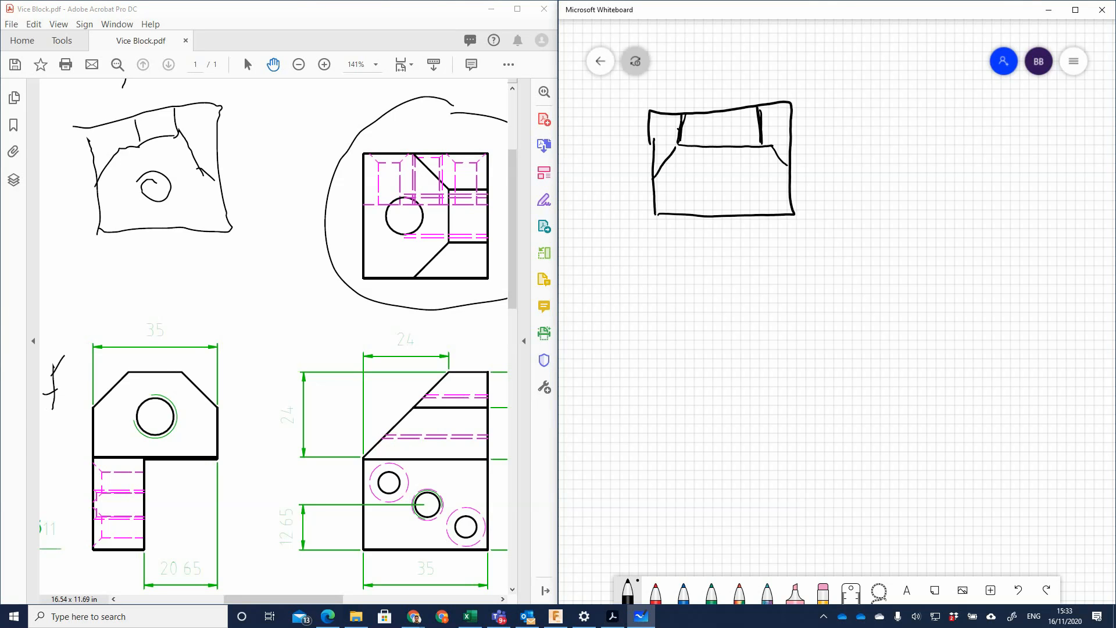
pyautogui.moveTo(705, 178); pyautogui.dragTo(713, 168)
# Sketch the front view below the plan view, with chamfered upper corners, narrow leg, round hole and horizontal ledge line
pyautogui.moveTo(656, 355)
pyautogui.mouseDown()
pyautogui.moveTo(686, 311)
pyautogui.moveTo(774, 304)
pyautogui.mouseUp()
pyautogui.moveTo(775, 305); pyautogui.dragTo(807, 354)
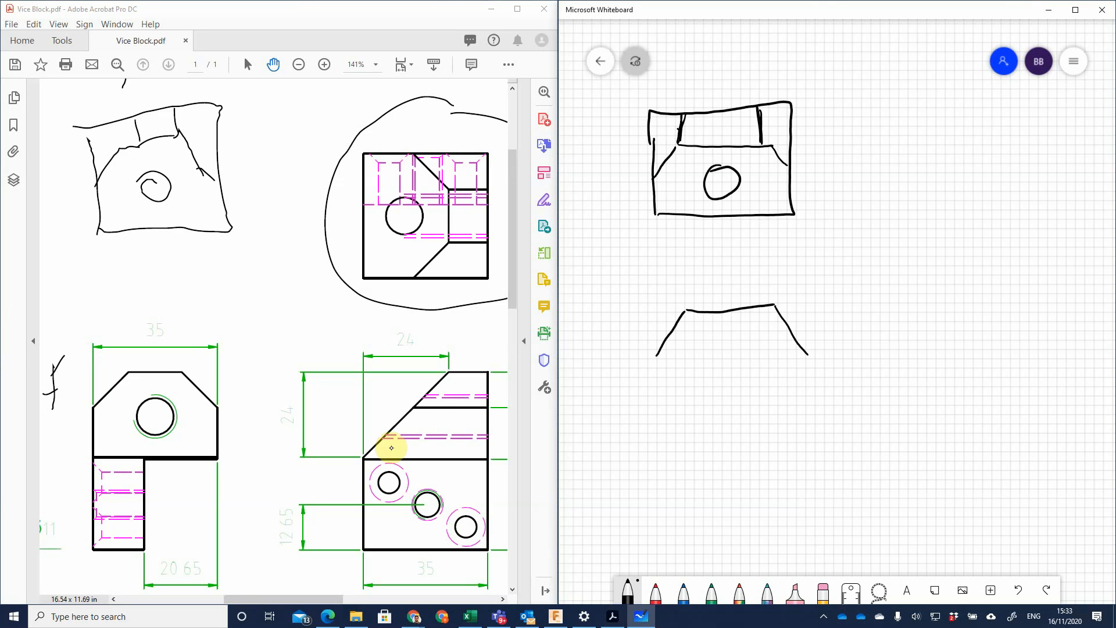
pyautogui.scroll(-1, 837, 311)
pyautogui.moveTo(666, 280)
pyautogui.mouseDown()
pyautogui.moveTo(672, 445)
pyautogui.moveTo(728, 453)
pyautogui.moveTo(728, 333)
pyautogui.moveTo(791, 334)
pyautogui.moveTo(819, 277)
pyautogui.mouseUp()
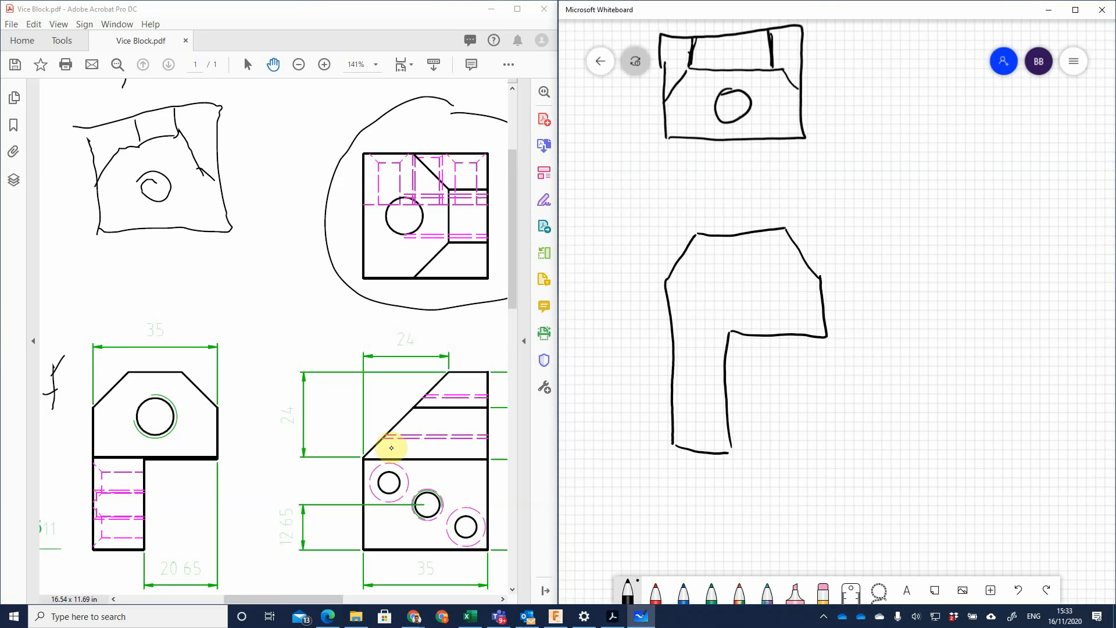
pyautogui.moveTo(741, 265)
pyautogui.mouseDown()
pyautogui.moveTo(743, 296)
pyautogui.moveTo(732, 266)
pyautogui.mouseUp()
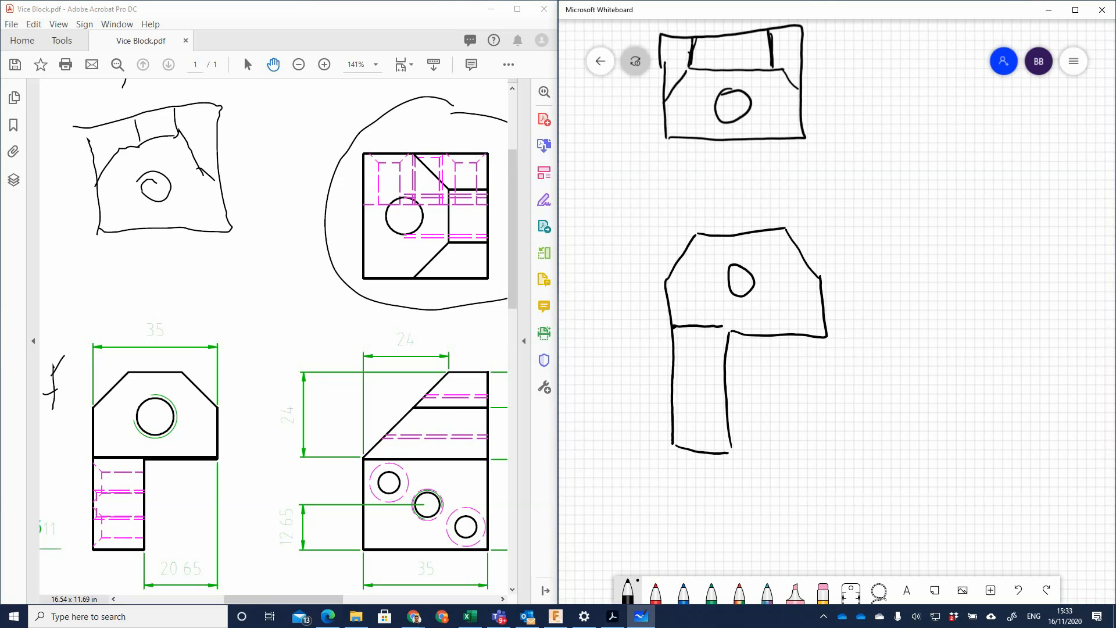
pyautogui.moveTo(723, 325); pyautogui.dragTo(808, 323)
# Sketch the side view's outline beside the front view, with a sloping edge and a short flat top
pyautogui.hscroll(1, 837, 311)
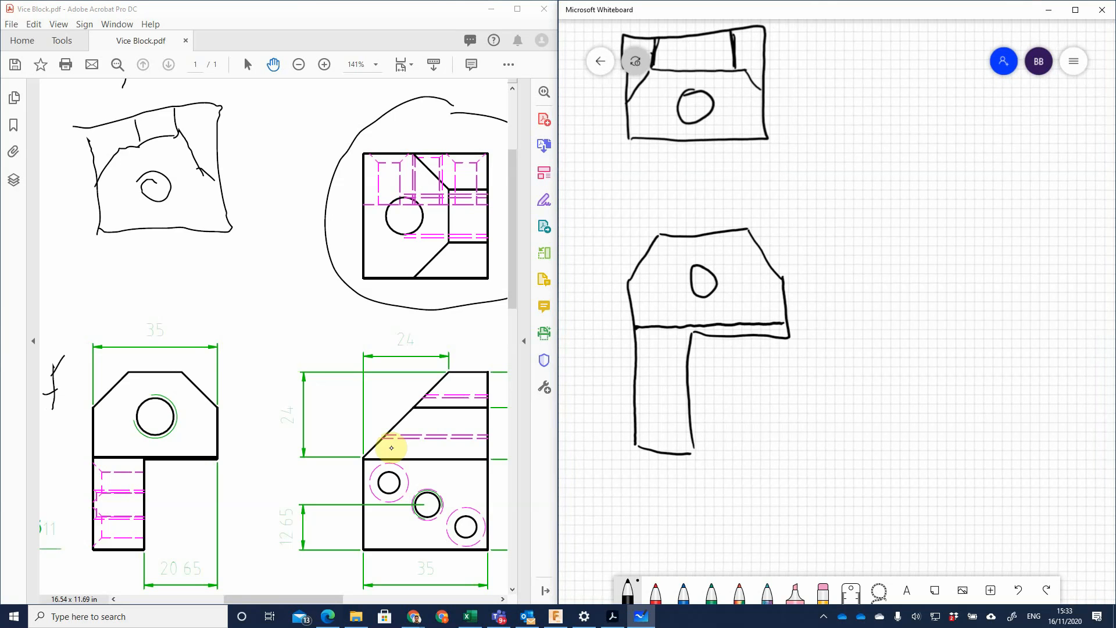
pyautogui.moveTo(926, 343)
pyautogui.mouseDown()
pyautogui.moveTo(1035, 247)
pyautogui.moveTo(1084, 241)
pyautogui.moveTo(1083, 406)
pyautogui.mouseUp()
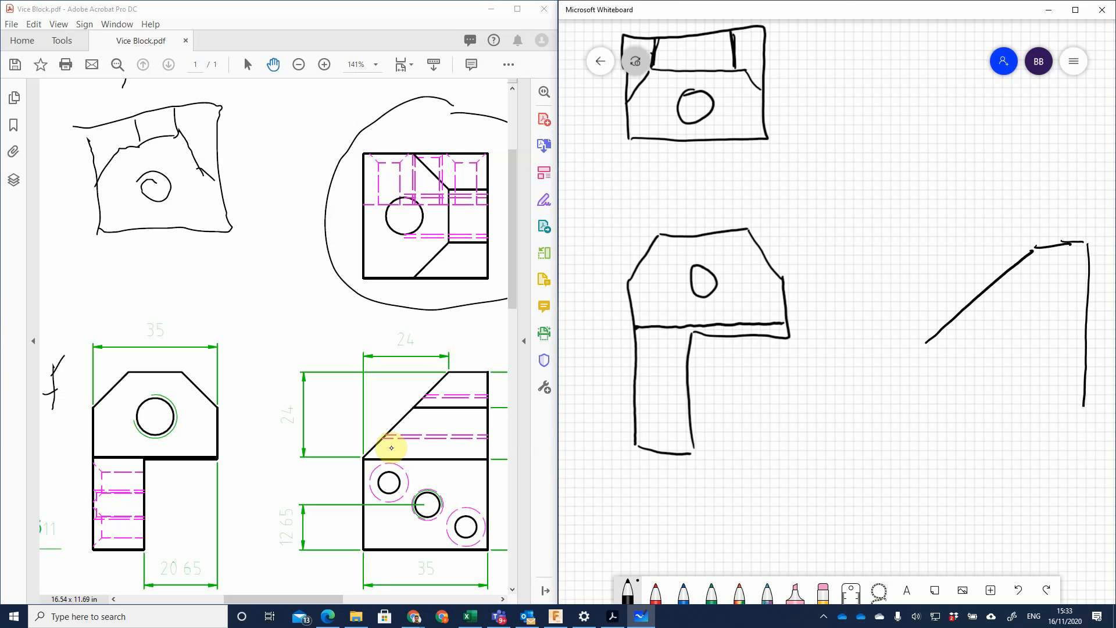
pyautogui.moveTo(923, 344)
pyautogui.mouseDown()
pyautogui.moveTo(928, 450)
pyautogui.moveTo(1053, 445)
pyautogui.moveTo(1084, 430)
pyautogui.moveTo(1084, 401)
pyautogui.mouseUp()
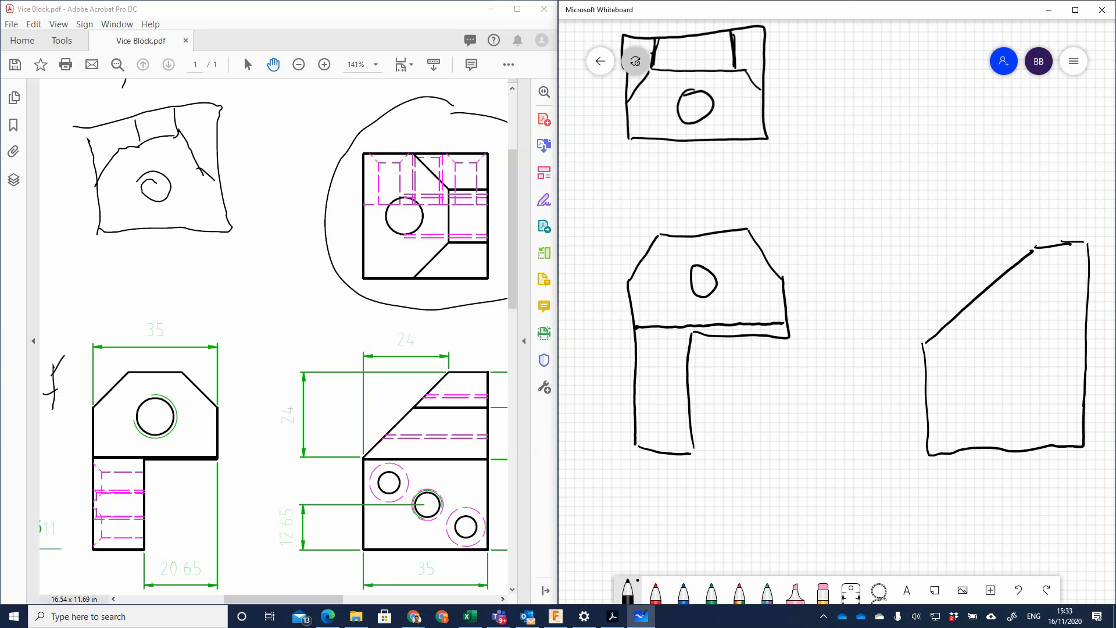
# Add the two horizontal edges and three diagonally placed holes, each with an outer circle, to the side view
pyautogui.moveTo(992, 281); pyautogui.dragTo(1080, 279)
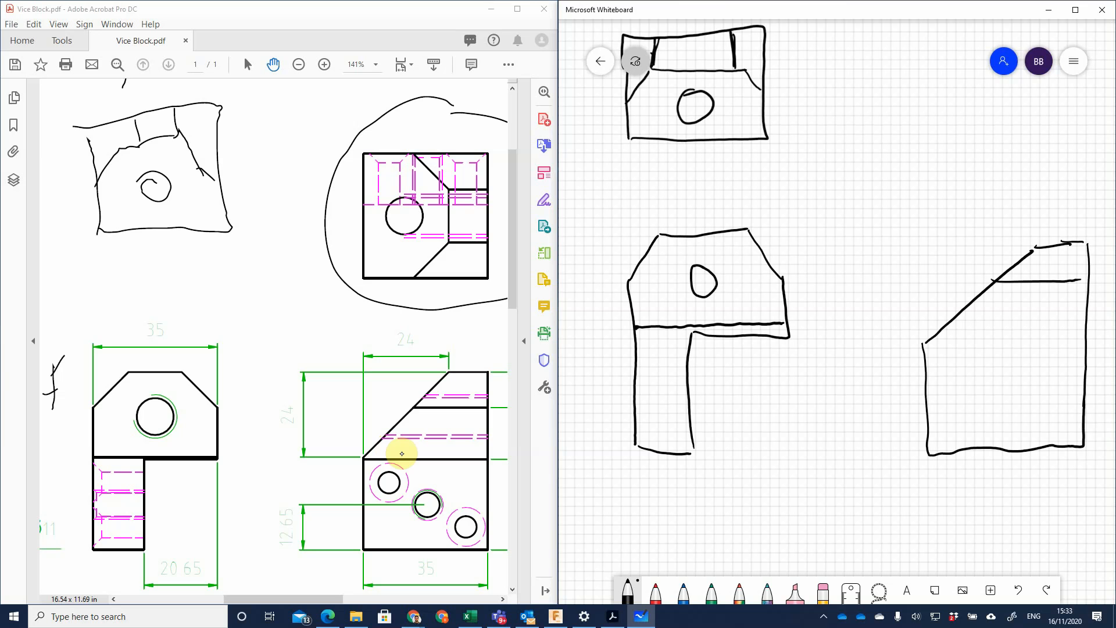
pyautogui.moveTo(924, 346); pyautogui.dragTo(1085, 339)
pyautogui.moveTo(955, 358)
pyautogui.mouseDown()
pyautogui.moveTo(946, 394)
pyautogui.moveTo(985, 371)
pyautogui.moveTo(957, 377)
pyautogui.moveTo(967, 367)
pyautogui.moveTo(1002, 415)
pyautogui.moveTo(1014, 381)
pyautogui.mouseUp()
pyautogui.moveTo(1007, 394)
pyautogui.mouseDown()
pyautogui.moveTo(1001, 404)
pyautogui.moveTo(1009, 394)
pyautogui.moveTo(1033, 427)
pyautogui.moveTo(1056, 400)
pyautogui.moveTo(1047, 426)
pyautogui.mouseUp()
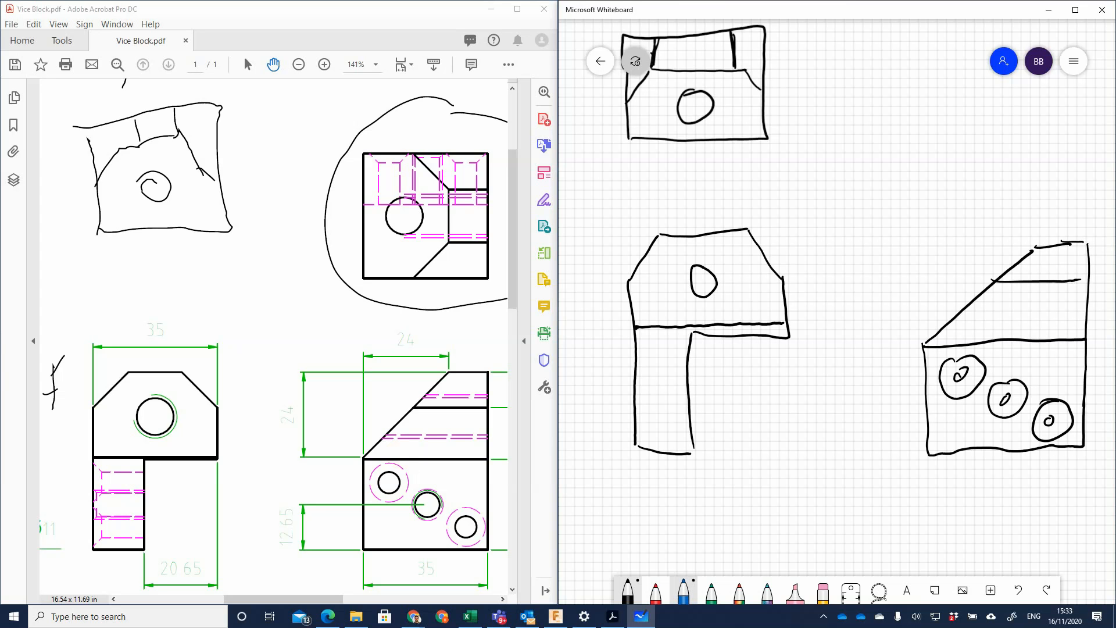
# Dimension the front view's overall width as 35 in blue and cross off that dimension on the PDF
pyautogui.moveTo(622, 197); pyautogui.dragTo(624, 262)
pyautogui.moveTo(626, 220)
pyautogui.mouseDown()
pyautogui.moveTo(783, 224)
pyautogui.moveTo(782, 263)
pyautogui.mouseUp()
pyautogui.moveTo(680, 192); pyautogui.dragTo(698, 211)
pyautogui.moveTo(154, 301)
pyautogui.mouseDown()
pyautogui.moveTo(156, 362)
pyautogui.moveTo(146, 302)
pyautogui.moveTo(138, 352)
pyautogui.mouseUp()
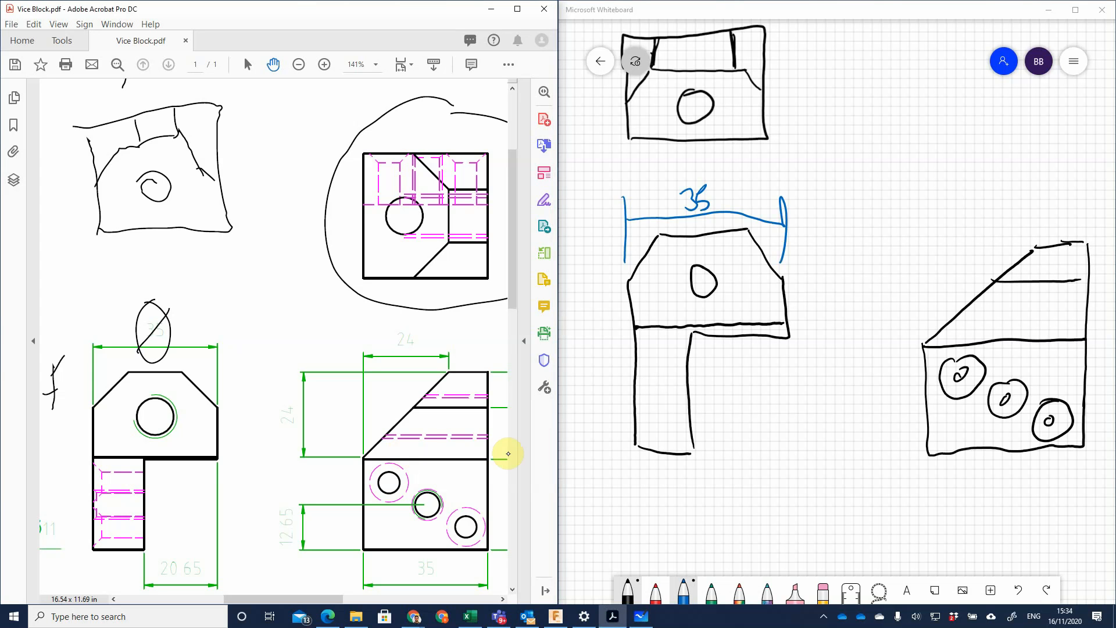
# Dimension the front view's overhang beside the leg as 20.65 and cross off that dimension on the PDF
pyautogui.moveTo(696, 459)
pyautogui.mouseDown()
pyautogui.moveTo(696, 484)
pyautogui.moveTo(803, 464)
pyautogui.moveTo(804, 476)
pyautogui.mouseUp()
pyautogui.moveTo(735, 487)
pyautogui.mouseDown()
pyautogui.moveTo(746, 506)
pyautogui.moveTo(750, 488)
pyautogui.mouseUp()
pyautogui.click(761, 497)
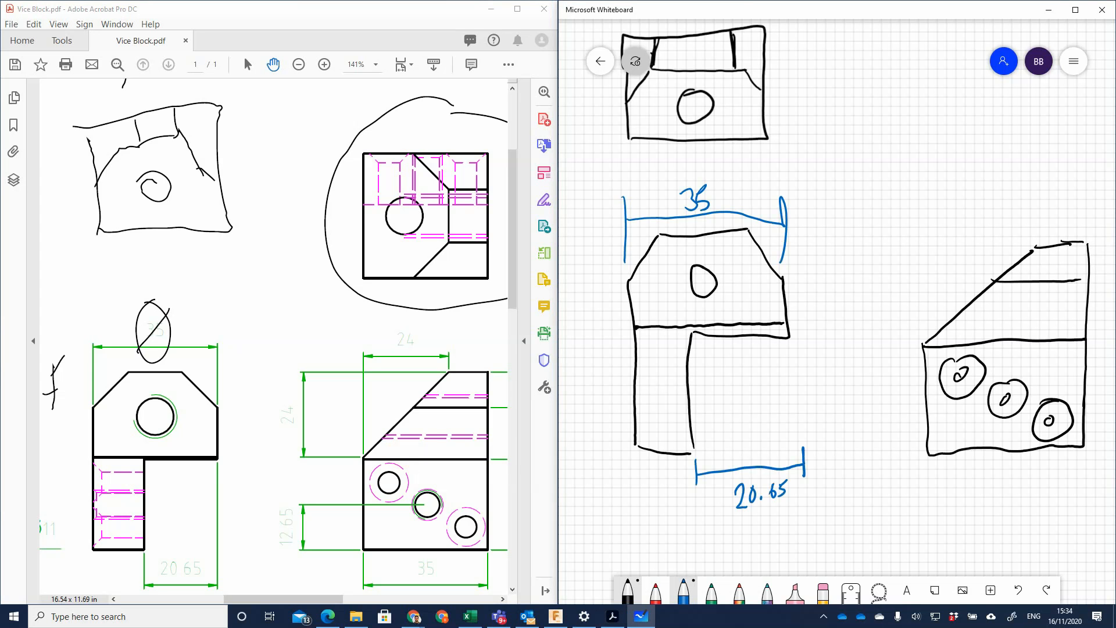
pyautogui.moveTo(174, 555)
pyautogui.mouseDown()
pyautogui.moveTo(198, 565)
pyautogui.moveTo(182, 554)
pyautogui.mouseUp()
pyautogui.moveTo(191, 534); pyautogui.dragTo(181, 573)
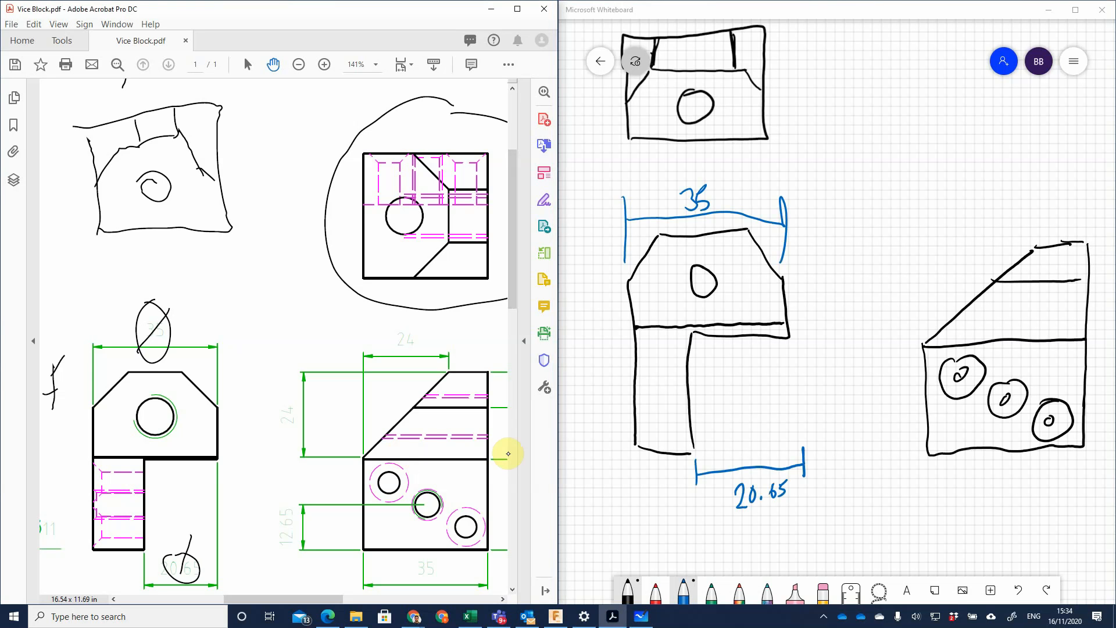
# Dimension the horizontal length of the side view's slope as 24 and cross off that dimension on the PDF
pyautogui.moveTo(1028, 216)
pyautogui.mouseDown()
pyautogui.moveTo(1028, 238)
pyautogui.moveTo(905, 243)
pyautogui.moveTo(907, 256)
pyautogui.mouseUp()
pyautogui.moveTo(946, 209); pyautogui.dragTo(976, 216)
pyautogui.moveTo(973, 200); pyautogui.dragTo(969, 224)
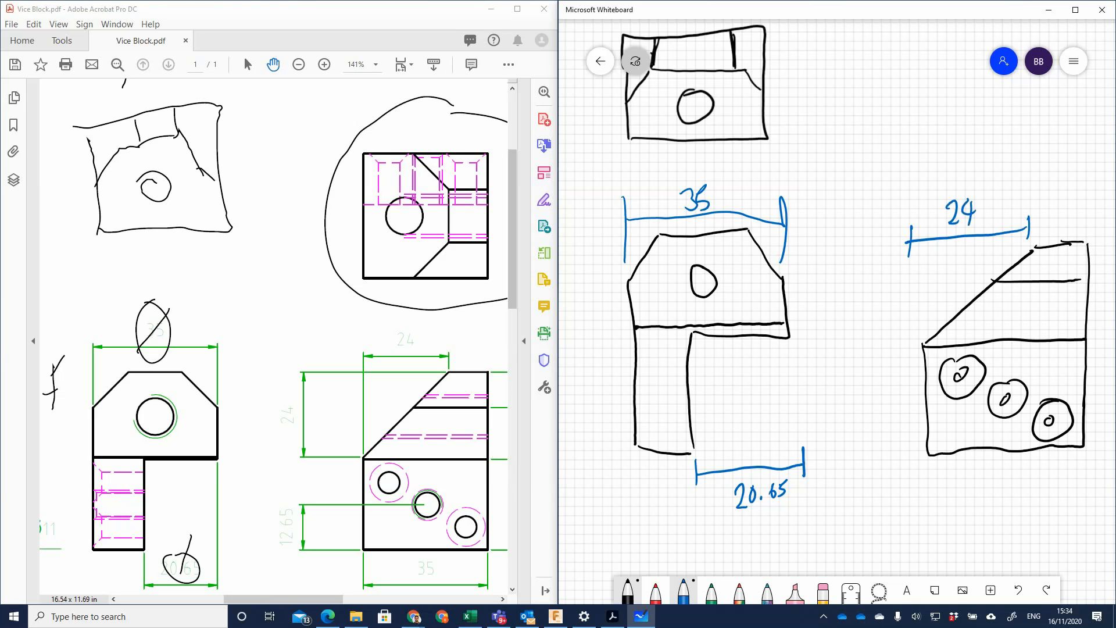
pyautogui.moveTo(411, 331)
pyautogui.mouseDown()
pyautogui.moveTo(398, 349)
pyautogui.moveTo(411, 332)
pyautogui.mouseUp()
pyautogui.moveTo(418, 320); pyautogui.dragTo(394, 360)
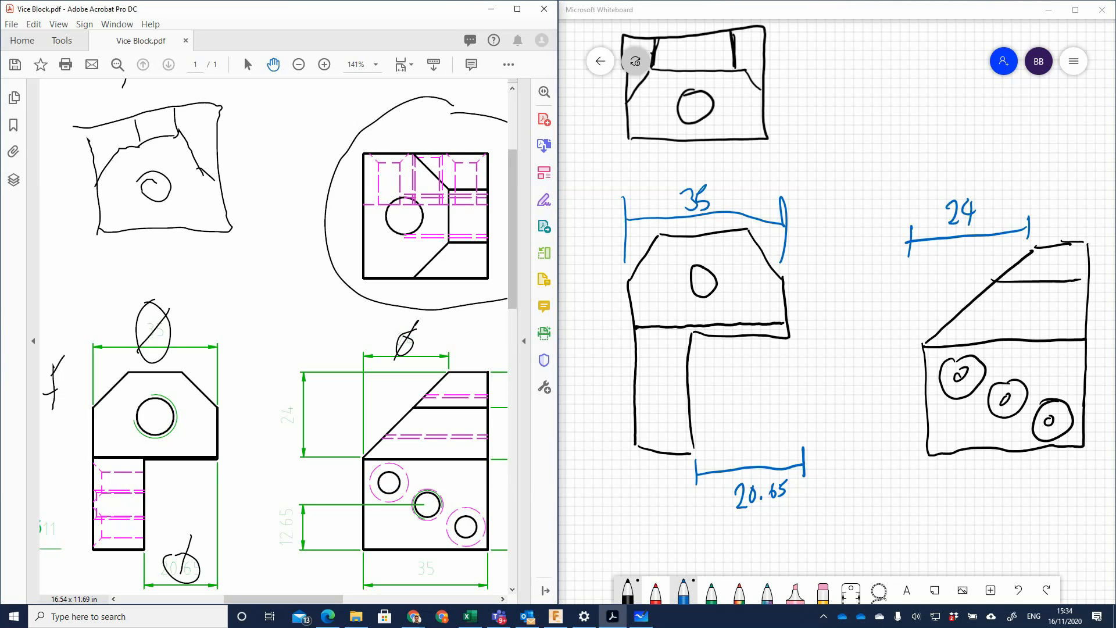
# Dimension the vertical height of the side view's slope as 24
pyautogui.moveTo(895, 238); pyautogui.dragTo(914, 344)
pyautogui.moveTo(872, 281); pyautogui.dragTo(870, 291)
pyautogui.moveTo(884, 280); pyautogui.dragTo(887, 303)
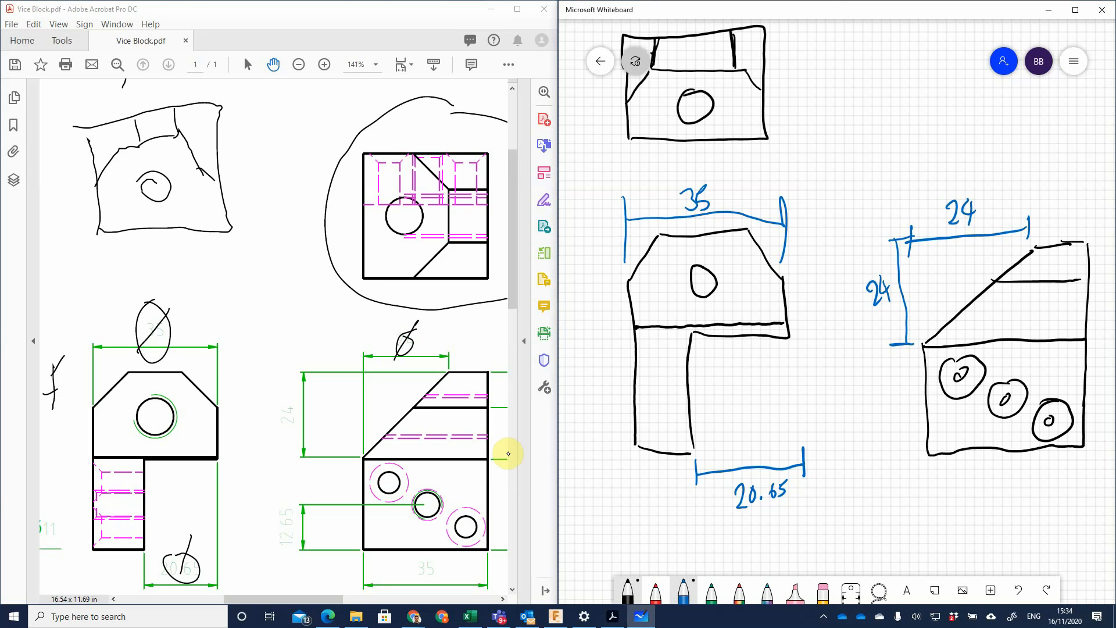
# Dimension the middle hole's height above the side view's base as 12.65, with a dashed line from its centre
pyautogui.moveTo(904, 404)
pyautogui.mouseDown()
pyautogui.moveTo(905, 458)
pyautogui.moveTo(931, 403)
pyautogui.mouseUp()
pyautogui.moveTo(940, 403); pyautogui.dragTo(944, 403)
pyautogui.moveTo(953, 403); pyautogui.dragTo(970, 403)
pyautogui.moveTo(979, 402); pyautogui.dragTo(1000, 401)
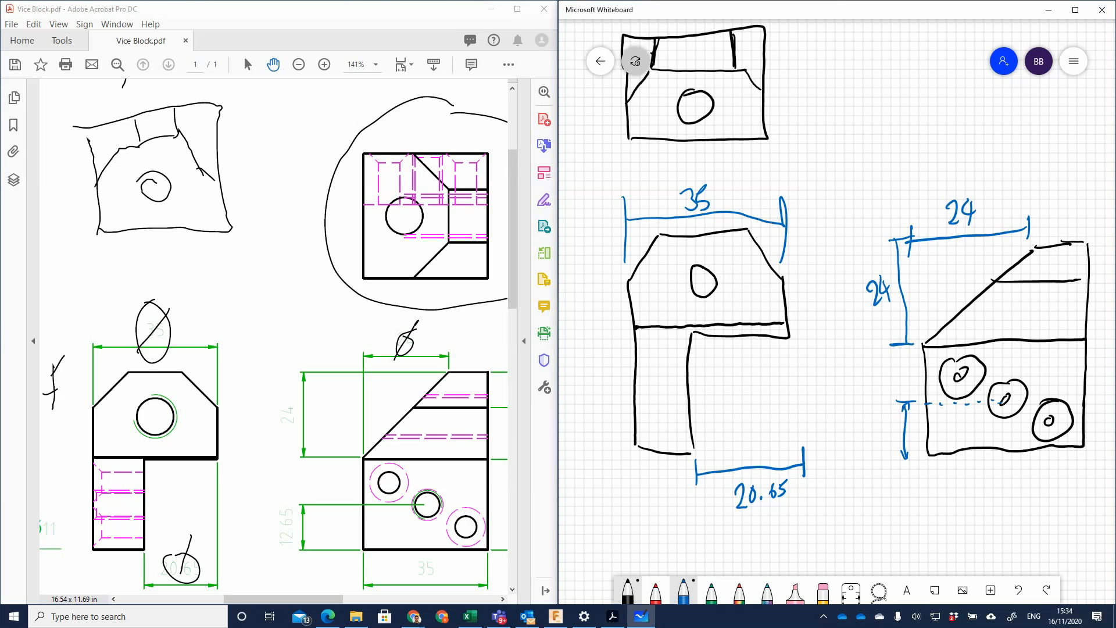
pyautogui.moveTo(870, 430)
pyautogui.mouseDown()
pyautogui.moveTo(868, 439)
pyautogui.moveTo(881, 434)
pyautogui.mouseUp()
pyautogui.moveTo(884, 433); pyautogui.dragTo(892, 422)
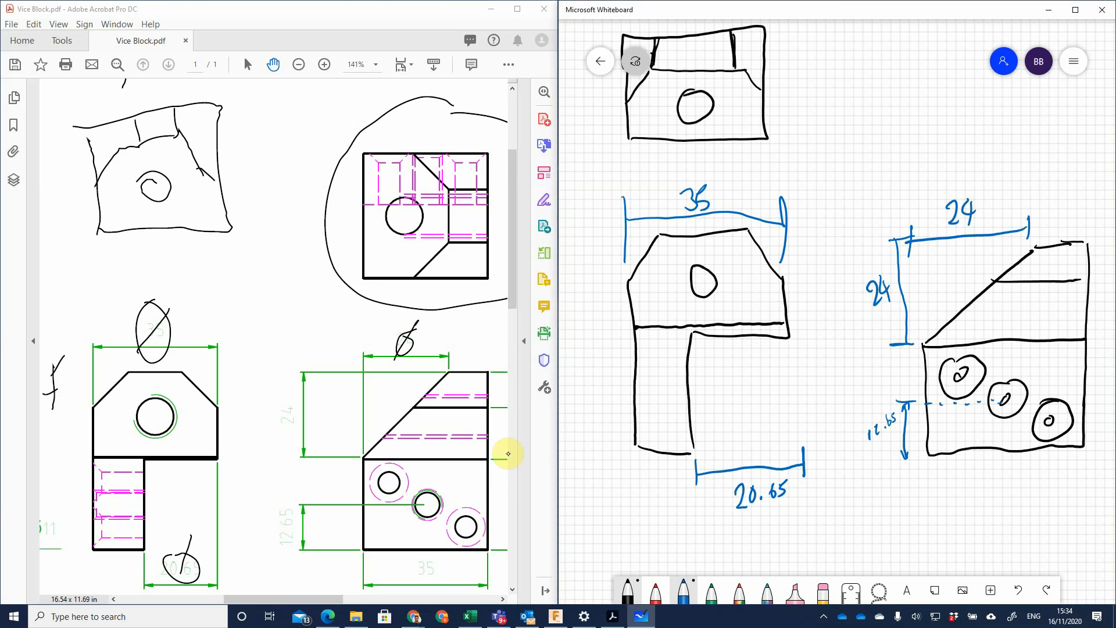
# Cross off the 12.65 and vertical 24 dimensions on the PDF's side view
pyautogui.moveTo(290, 503); pyautogui.dragTo(279, 535)
pyautogui.moveTo(290, 400); pyautogui.dragTo(283, 424)
pyautogui.moveTo(296, 390); pyautogui.dragTo(282, 426)
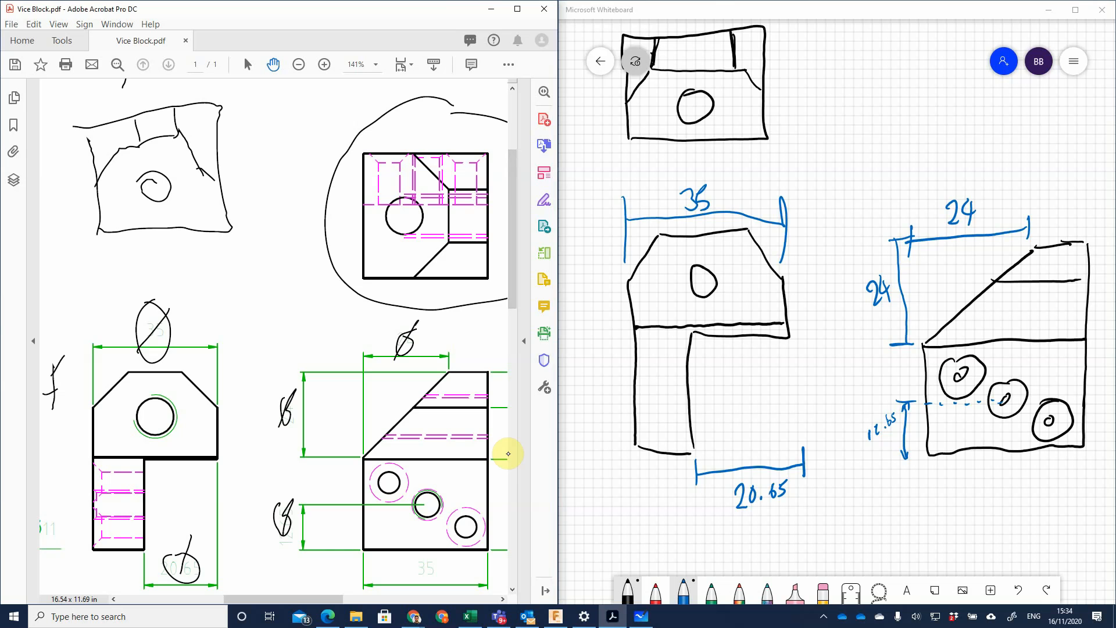
# Dimension the side view's overall width as 35 below its base and cross off that dimension on the PDF
pyautogui.moveTo(940, 516)
pyautogui.mouseDown()
pyautogui.moveTo(937, 526)
pyautogui.moveTo(1083, 507)
pyautogui.mouseUp()
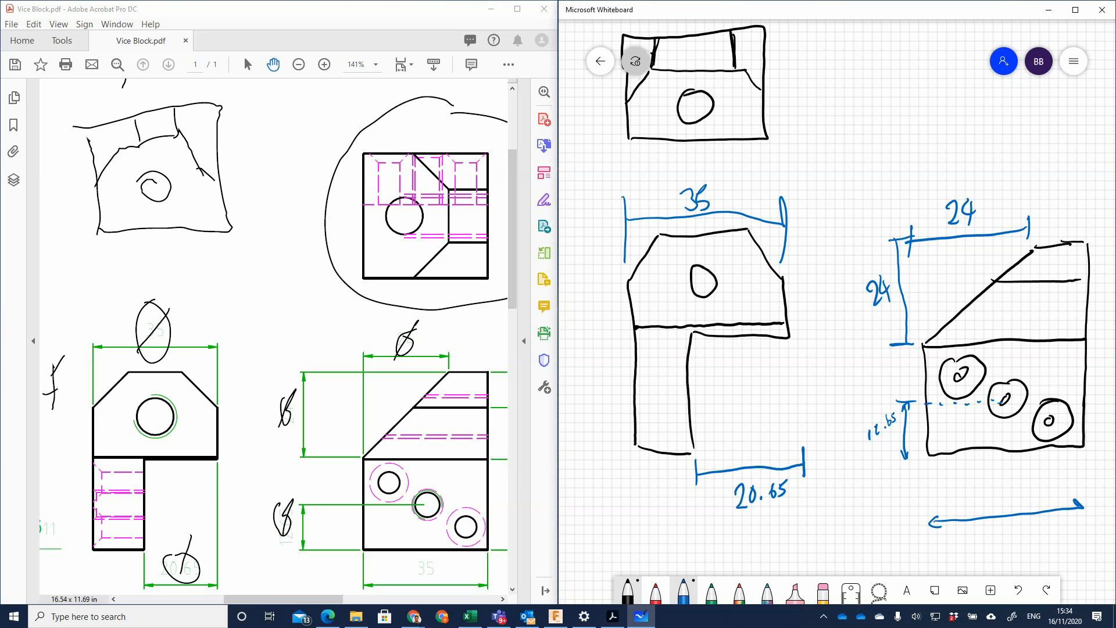
pyautogui.moveTo(997, 531)
pyautogui.mouseDown()
pyautogui.moveTo(998, 551)
pyautogui.moveTo(1011, 539)
pyautogui.moveTo(1010, 550)
pyautogui.mouseUp()
pyautogui.moveTo(429, 559)
pyautogui.mouseDown()
pyautogui.moveTo(428, 580)
pyautogui.moveTo(426, 559)
pyautogui.mouseUp()
pyautogui.moveTo(435, 556); pyautogui.dragTo(413, 586)
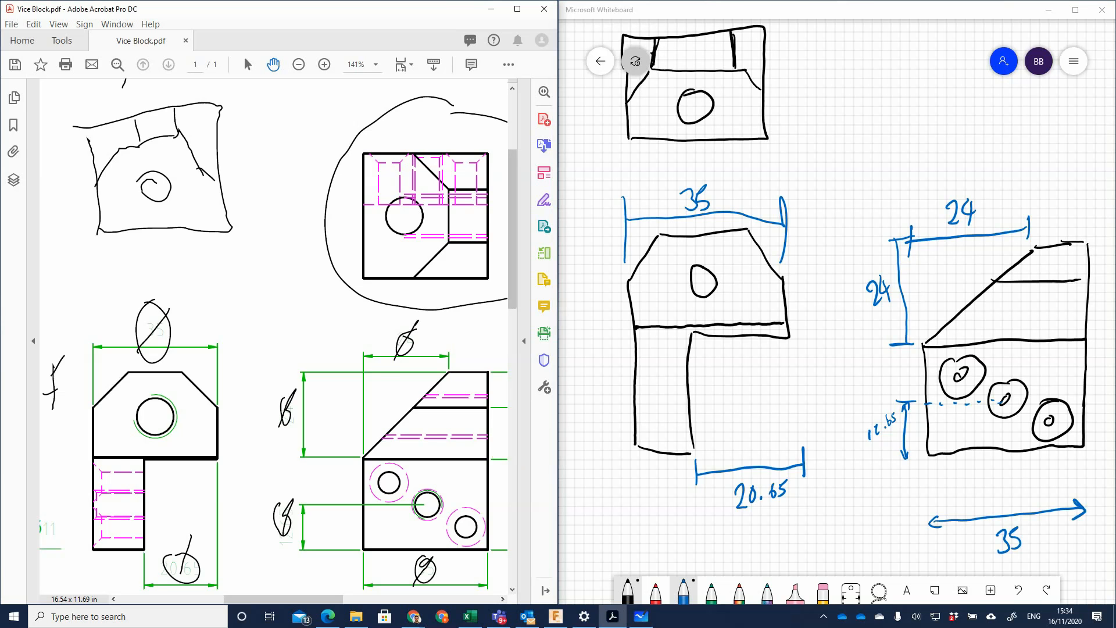
# Dimension the height of the side view's upper band as 10, from the top edge to the horizontal line on the slope
pyautogui.hscroll(3, 273, 340)
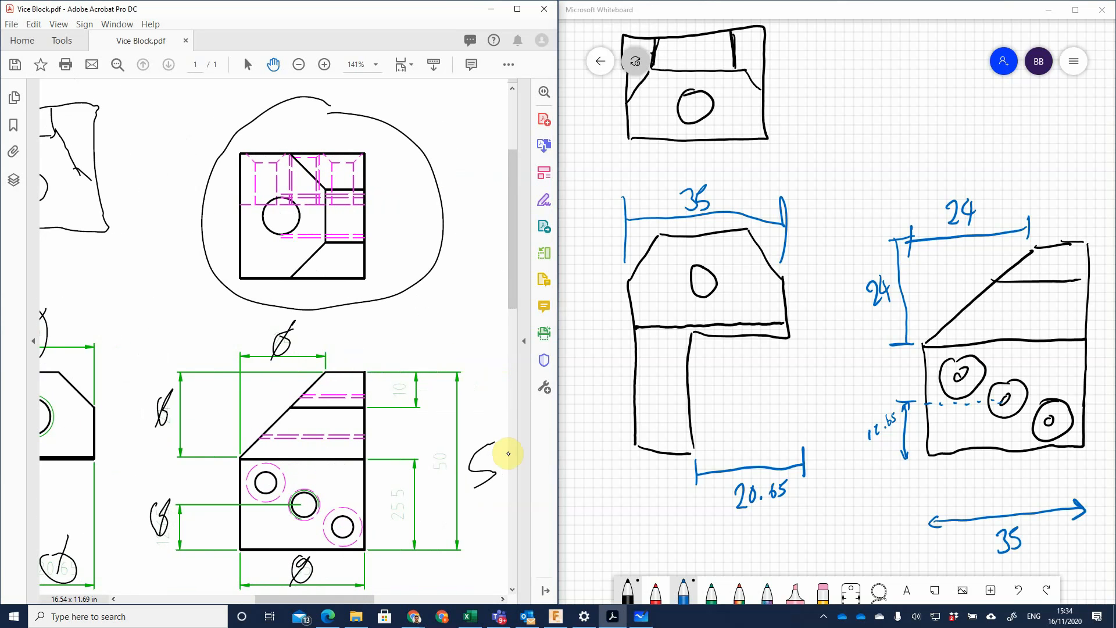
pyautogui.moveTo(814, 146); pyautogui.dragTo(762, 147)
pyautogui.moveTo(1057, 282); pyautogui.dragTo(1081, 278)
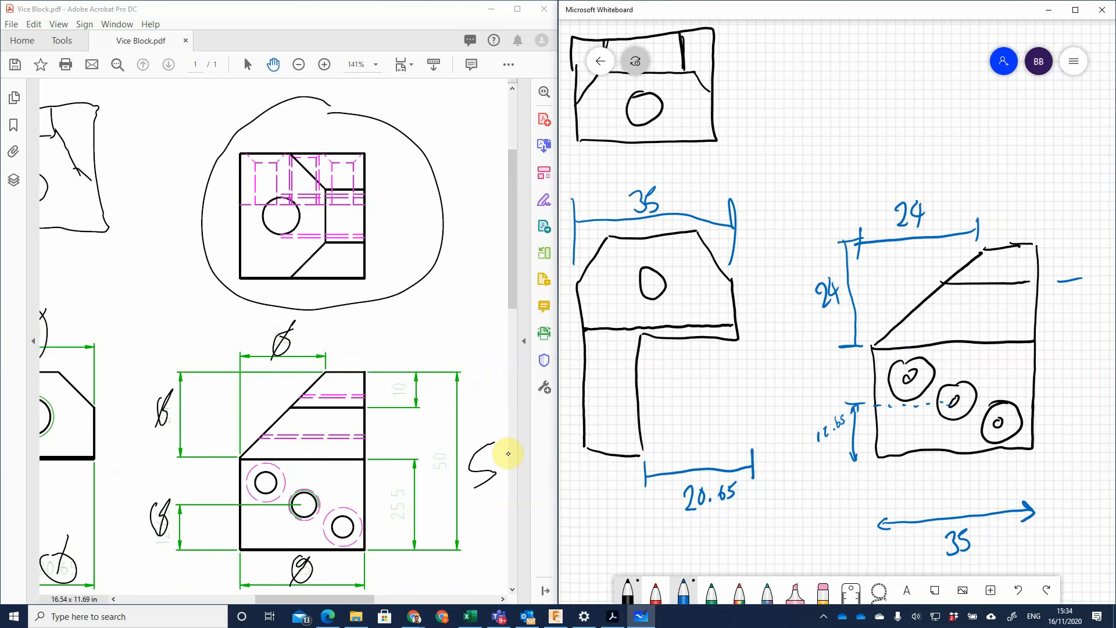
pyautogui.moveTo(1059, 242)
pyautogui.mouseDown()
pyautogui.moveTo(1076, 240)
pyautogui.moveTo(1065, 268)
pyautogui.mouseUp()
pyautogui.moveTo(1070, 256); pyautogui.dragTo(1069, 256)
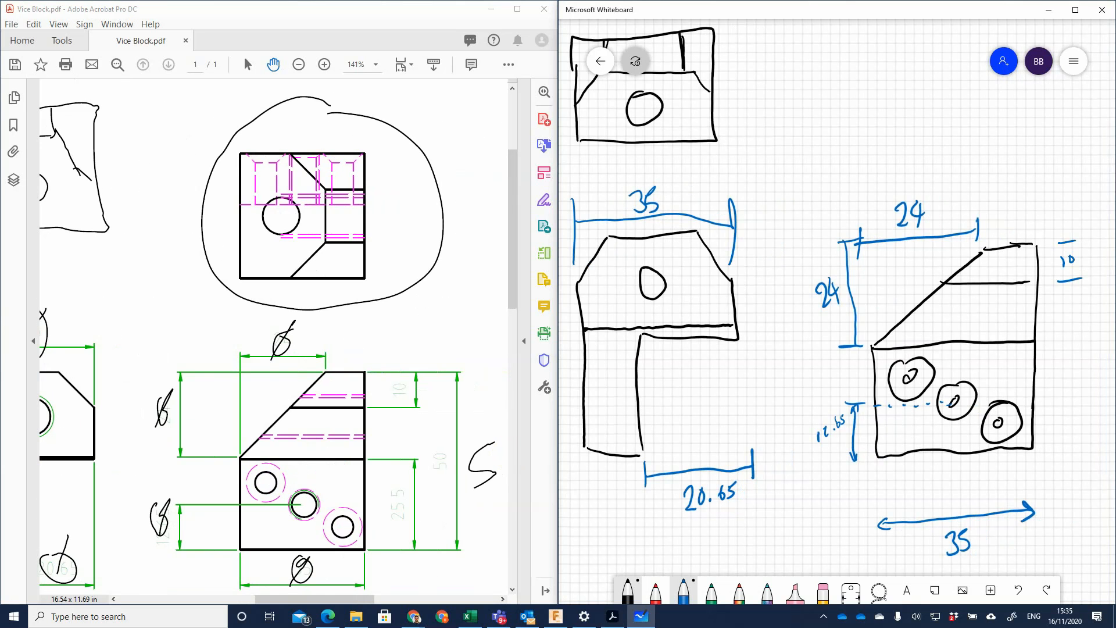
# Split the front view's top width into segments of 10, 15 and 10, and cross off the 10 dimension on the PDF
pyautogui.moveTo(733, 263); pyautogui.dragTo(733, 223)
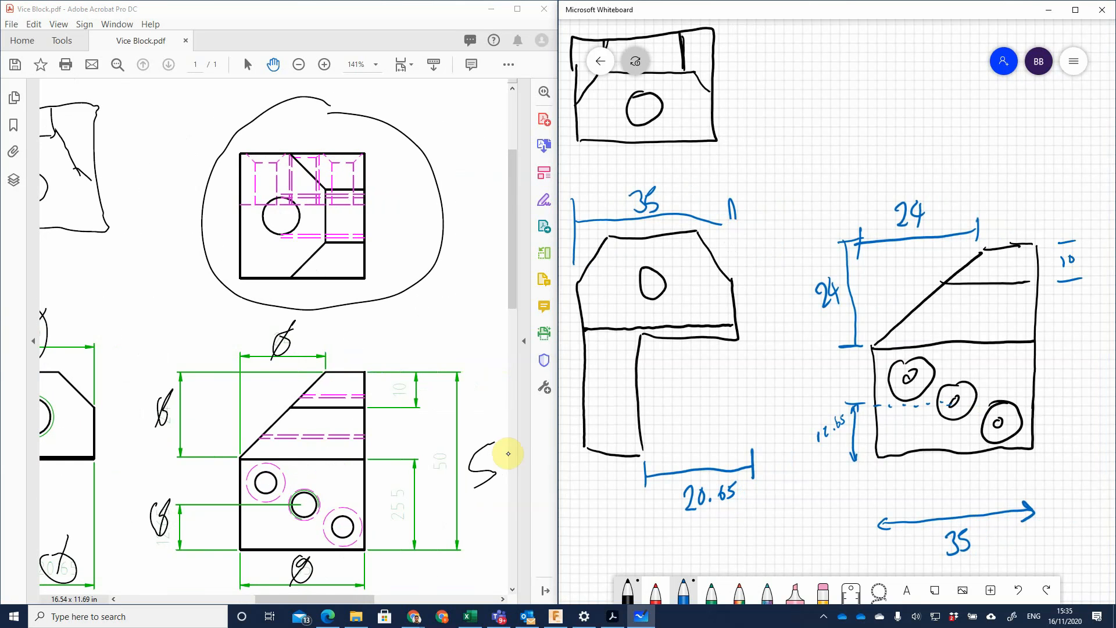
pyautogui.moveTo(713, 221); pyautogui.dragTo(734, 228)
pyautogui.moveTo(693, 197); pyautogui.dragTo(699, 228)
pyautogui.moveTo(704, 176); pyautogui.dragTo(705, 189)
pyautogui.moveTo(714, 177); pyautogui.dragTo(714, 178)
pyautogui.moveTo(608, 204)
pyautogui.mouseDown()
pyautogui.moveTo(606, 233)
pyautogui.moveTo(607, 223)
pyautogui.mouseUp()
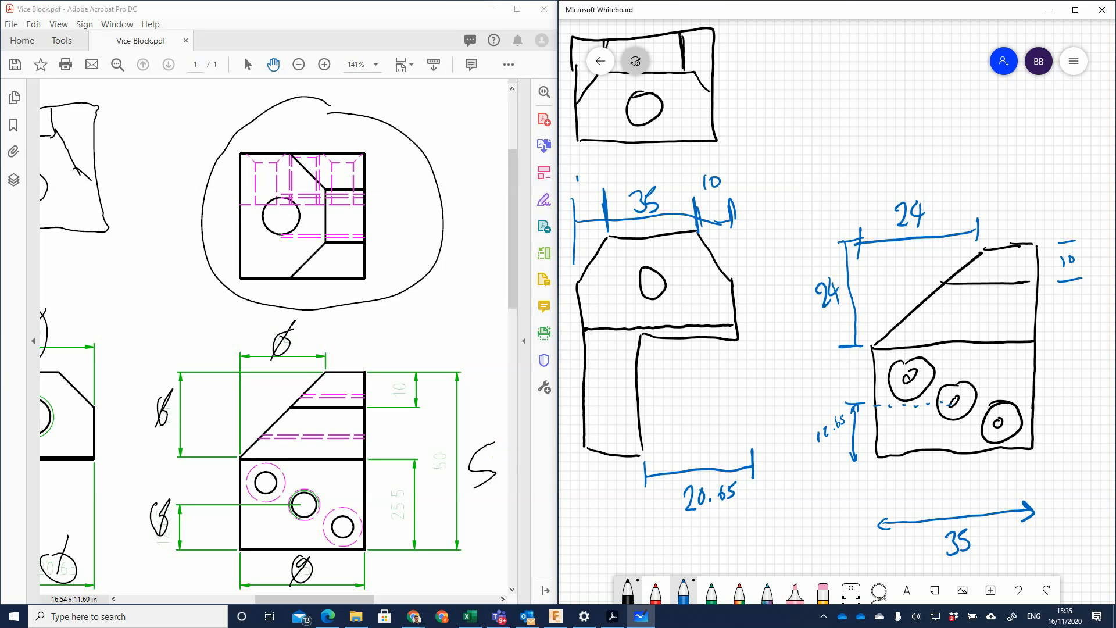
pyautogui.moveTo(578, 174); pyautogui.dragTo(578, 190)
pyautogui.moveTo(589, 173); pyautogui.dragTo(640, 171)
pyautogui.moveTo(407, 367); pyautogui.dragTo(395, 408)
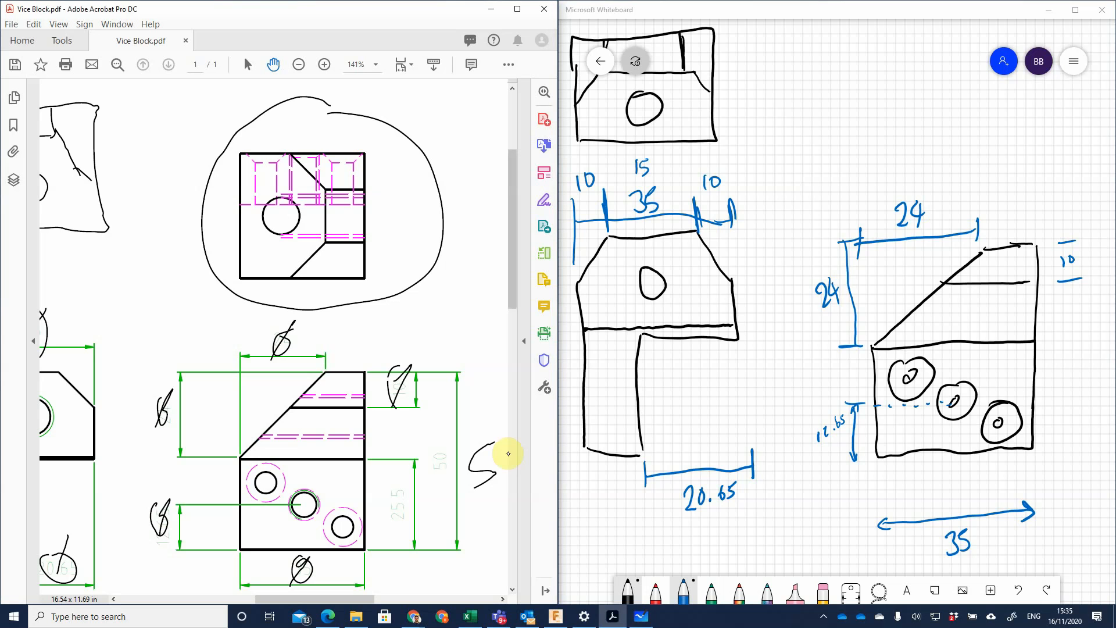
pyautogui.moveTo(412, 364); pyautogui.dragTo(396, 407)
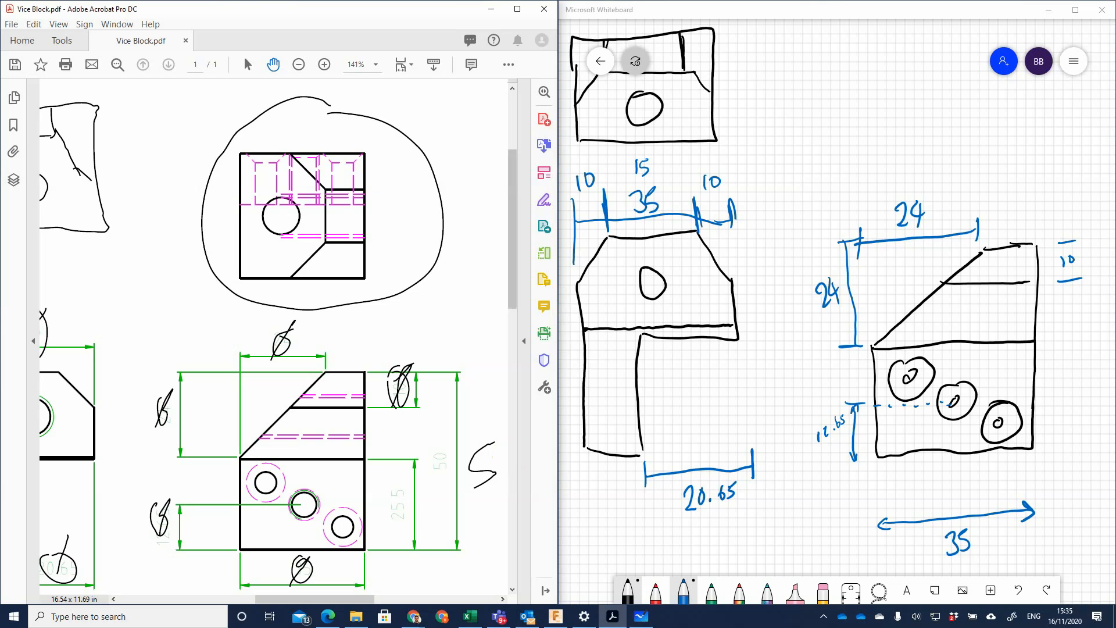
# Dimension the height of the side view's lower block as 25.5 and cross off that dimension on the PDF
pyautogui.moveTo(1090, 339)
pyautogui.mouseDown()
pyautogui.moveTo(1073, 423)
pyautogui.moveTo(1054, 449)
pyautogui.mouseUp()
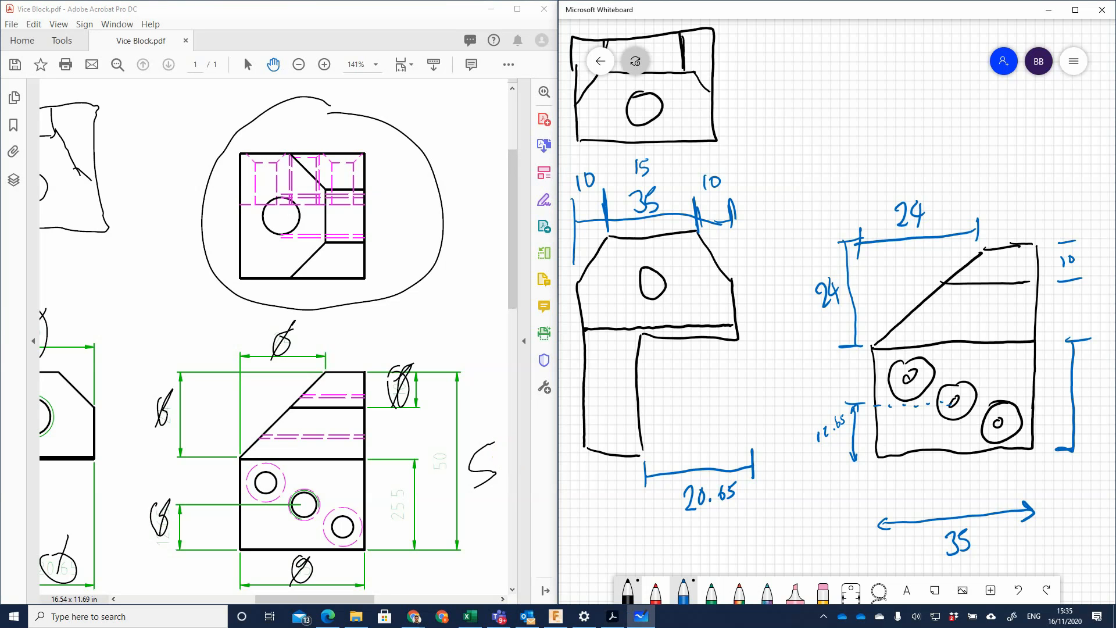
pyautogui.moveTo(1082, 399)
pyautogui.mouseDown()
pyautogui.moveTo(1085, 413)
pyautogui.moveTo(1100, 395)
pyautogui.moveTo(1104, 404)
pyautogui.mouseUp()
pyautogui.click(503, 453)
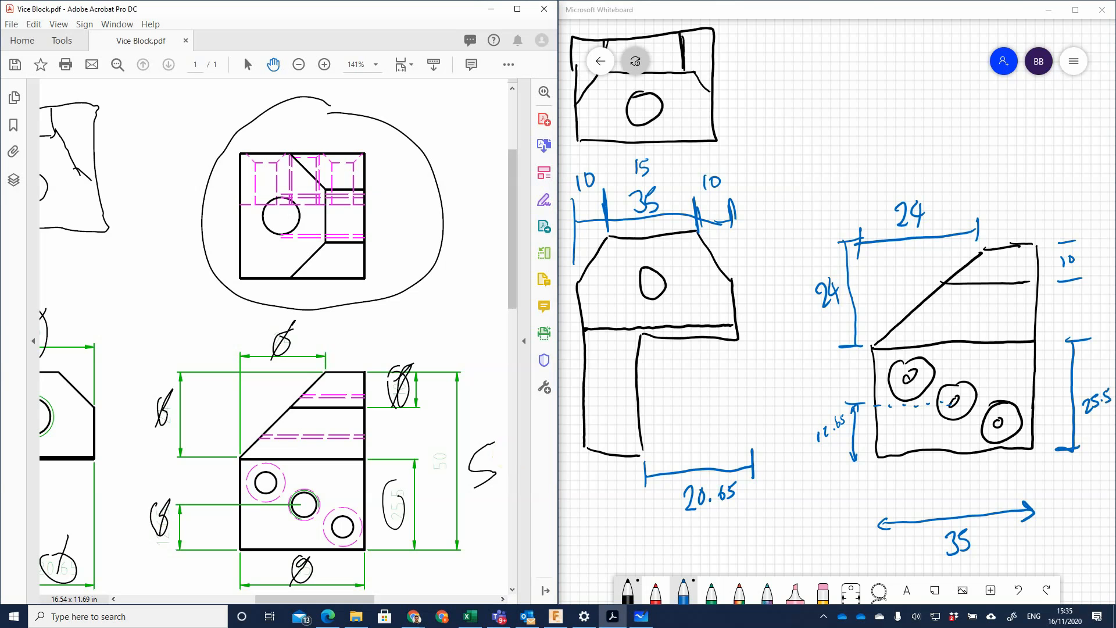
pyautogui.moveTo(405, 476); pyautogui.dragTo(401, 508)
pyautogui.moveTo(409, 471); pyautogui.dragTo(386, 526)
# Dimension the side view's overall height as 50 and cross off that dimension on the PDF
pyautogui.moveTo(814, 349); pyautogui.dragTo(712, 361)
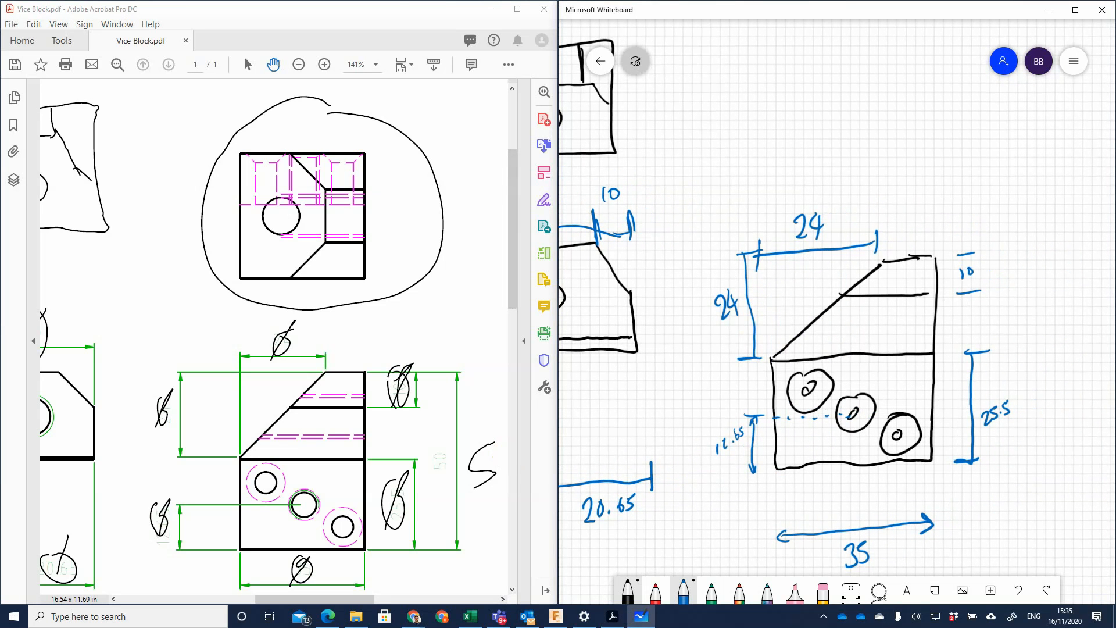
pyautogui.moveTo(1010, 256)
pyautogui.mouseDown()
pyautogui.moveTo(1044, 254)
pyautogui.moveTo(1021, 374)
pyautogui.moveTo(1018, 463)
pyautogui.moveTo(1032, 456)
pyautogui.mouseUp()
pyautogui.moveTo(1037, 355); pyautogui.dragTo(1033, 381)
pyautogui.moveTo(1037, 351); pyautogui.dragTo(1053, 357)
pyautogui.moveTo(436, 442); pyautogui.dragTo(434, 483)
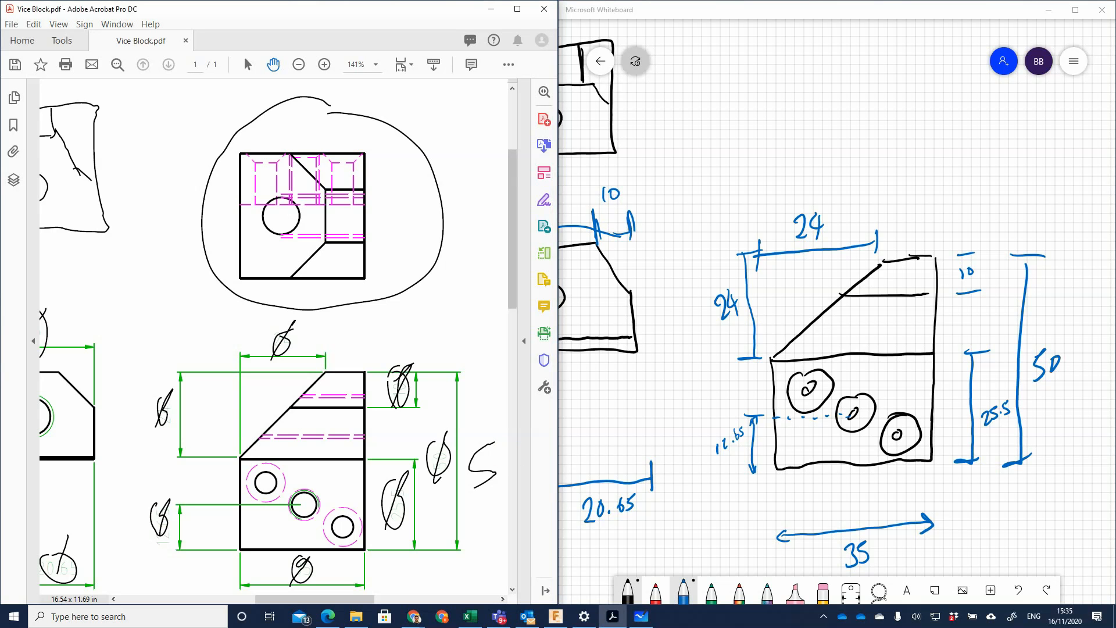
# Mark the small gap at the foot of the slope on the PDF's side view as 0.5
pyautogui.keyDown('ctrl'); pyautogui.scroll(6, 506, 453); pyautogui.keyUp('ctrl')
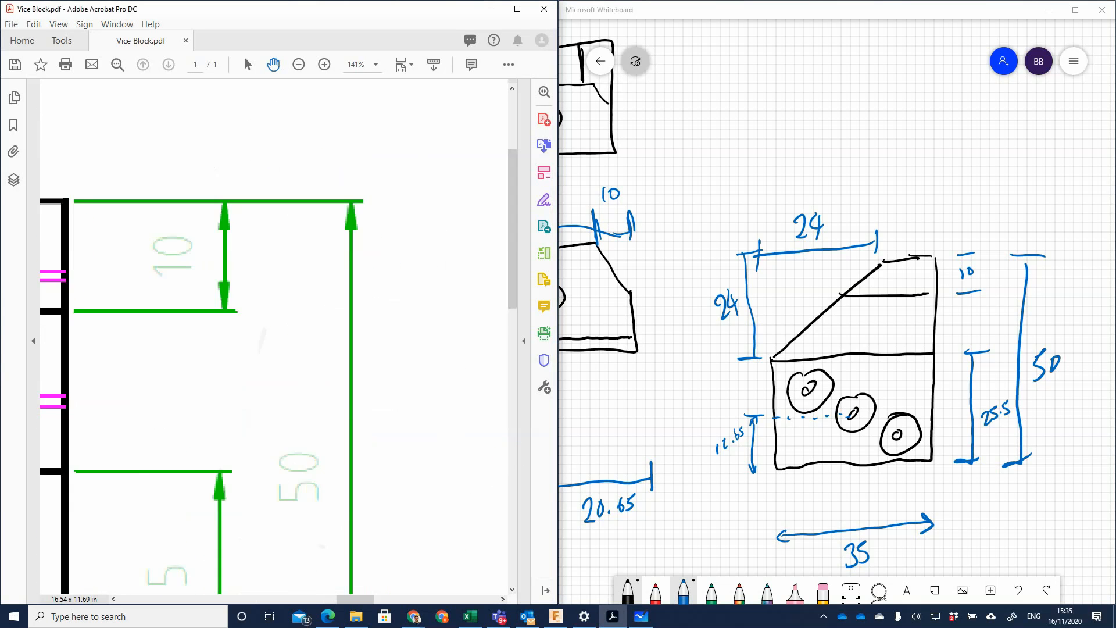
pyautogui.hscroll(-8, 273, 337)
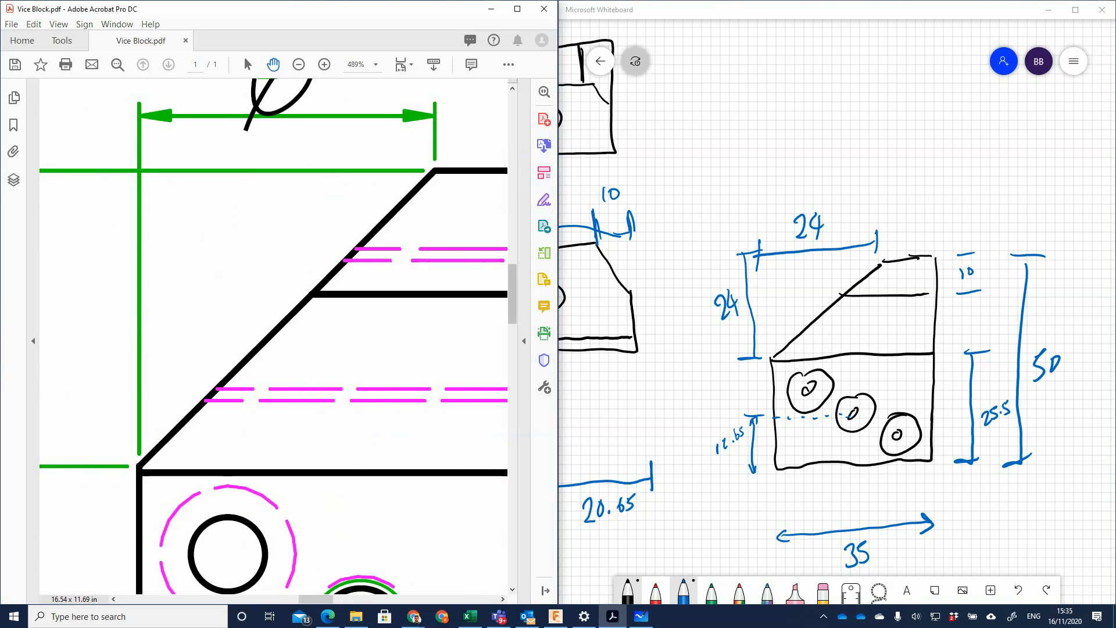
pyautogui.hscroll(-6, 508, 453)
pyautogui.moveTo(427, 465)
pyautogui.mouseDown()
pyautogui.moveTo(465, 459)
pyautogui.moveTo(423, 472)
pyautogui.moveTo(386, 459)
pyautogui.moveTo(409, 446)
pyautogui.moveTo(399, 453)
pyautogui.moveTo(409, 476)
pyautogui.moveTo(414, 461)
pyautogui.mouseUp()
pyautogui.click(397, 452)
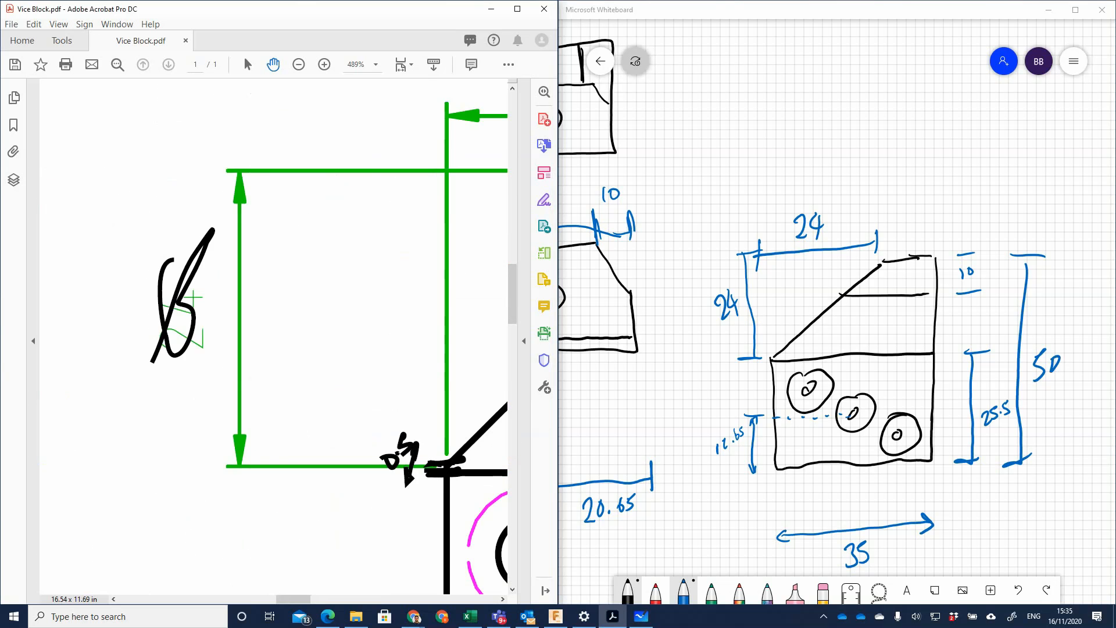
# Label the front view's hole with the thread callout M12x1.75 on a leader arrow
pyautogui.hscroll(4, 273, 336)
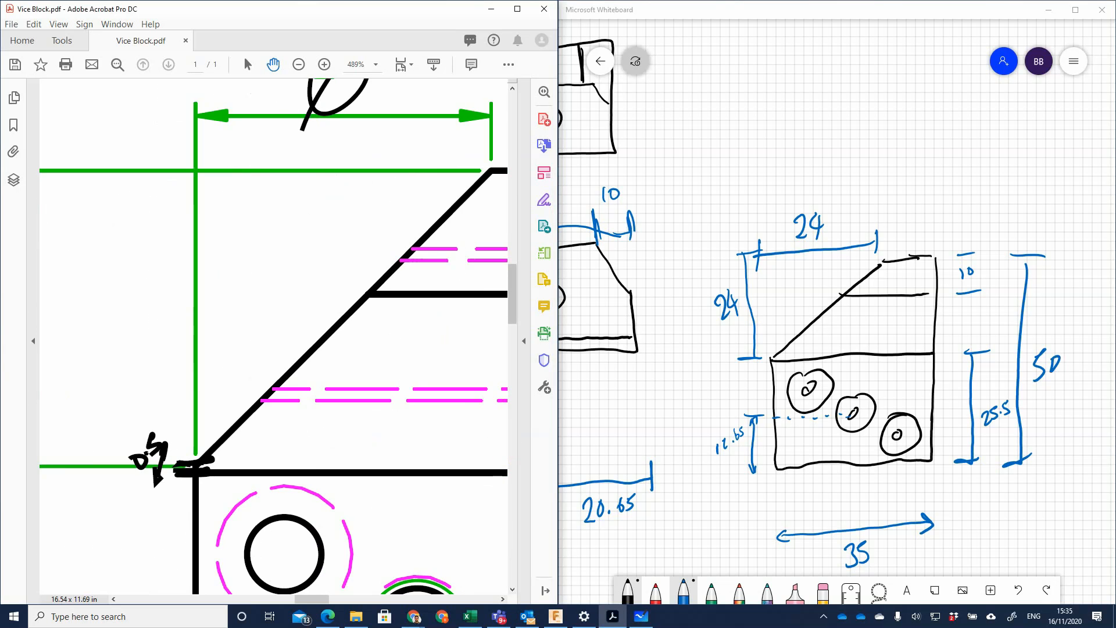
pyautogui.keyDown('ctrl'); pyautogui.scroll(-5, 222, 485); pyautogui.keyUp('ctrl')
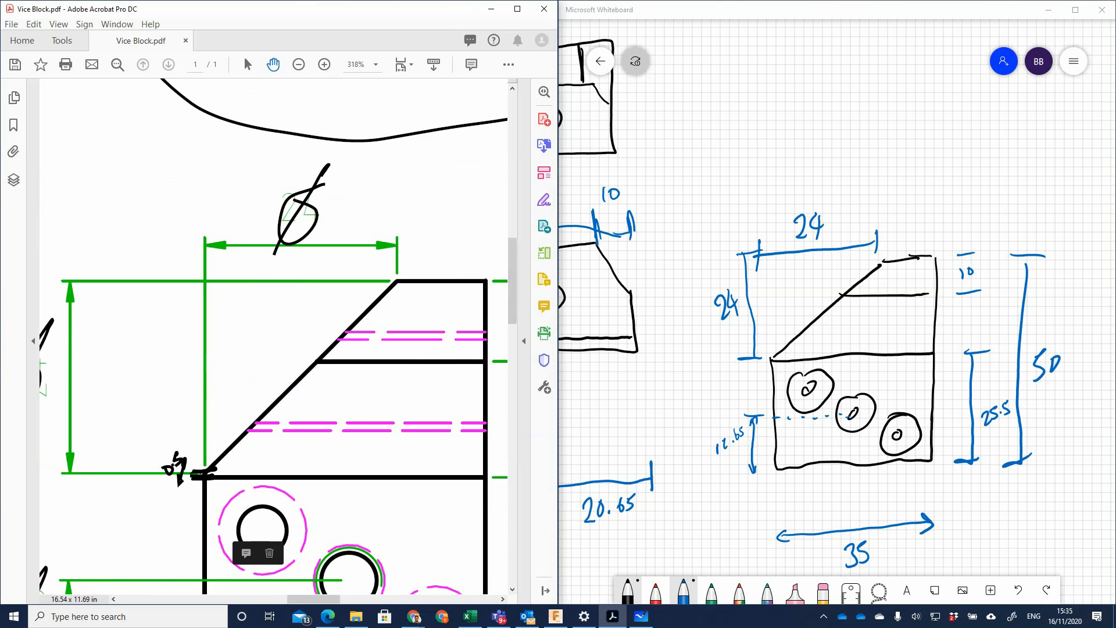
pyautogui.keyDown('ctrl'); pyautogui.scroll(-5, 198, 475); pyautogui.keyUp('ctrl')
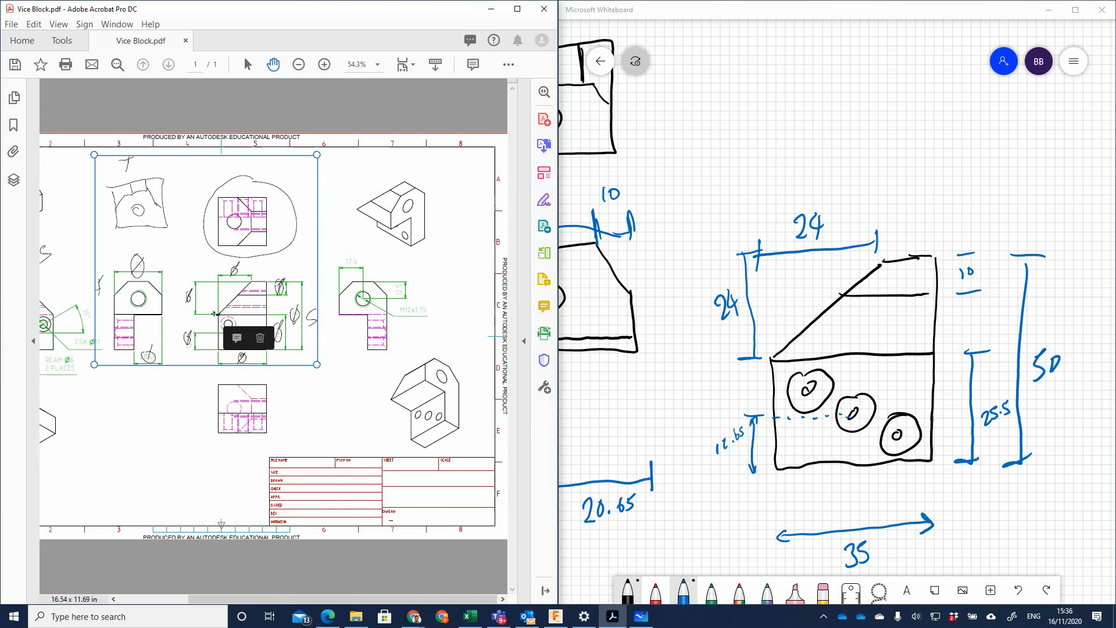
pyautogui.doubleClick(217, 536)
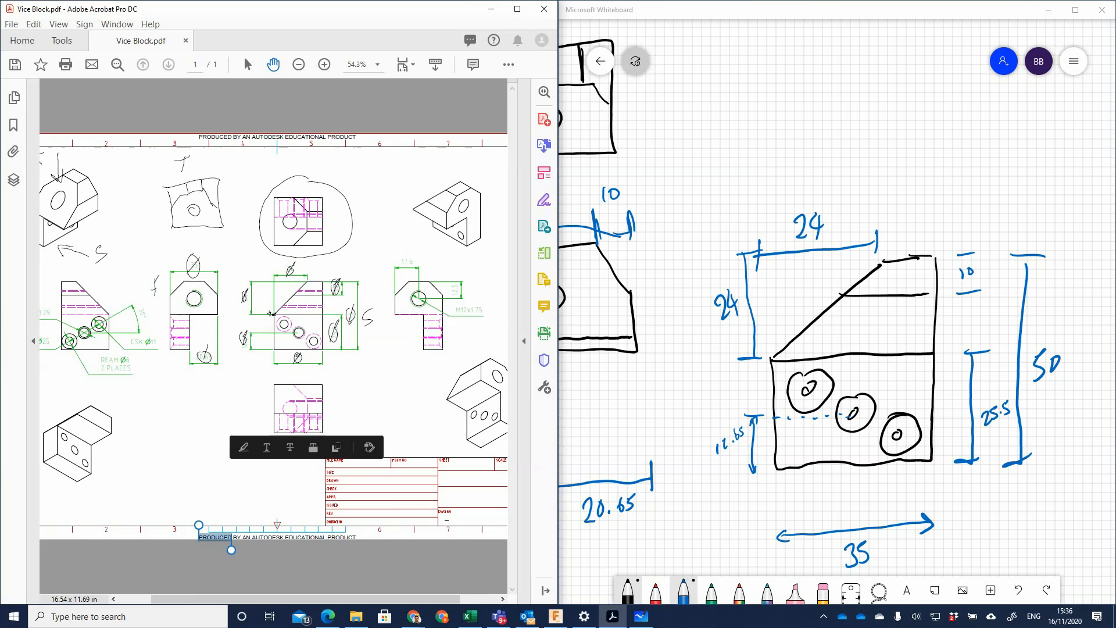
pyautogui.click(176, 449)
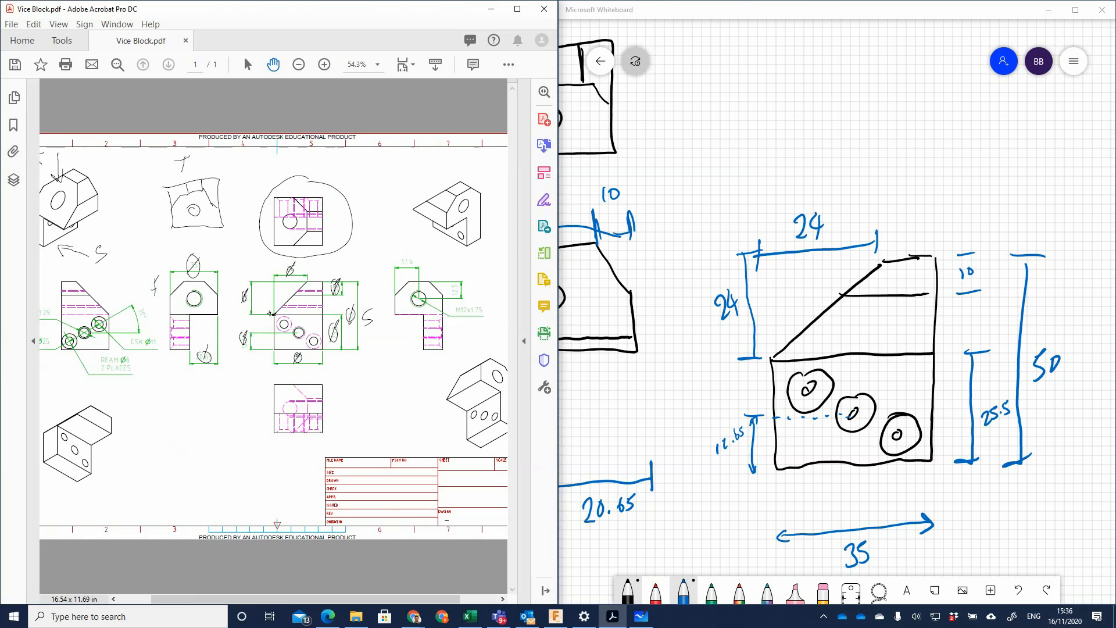
pyautogui.keyDown('ctrl'); pyautogui.scroll(4, 269, 314); pyautogui.keyUp('ctrl')
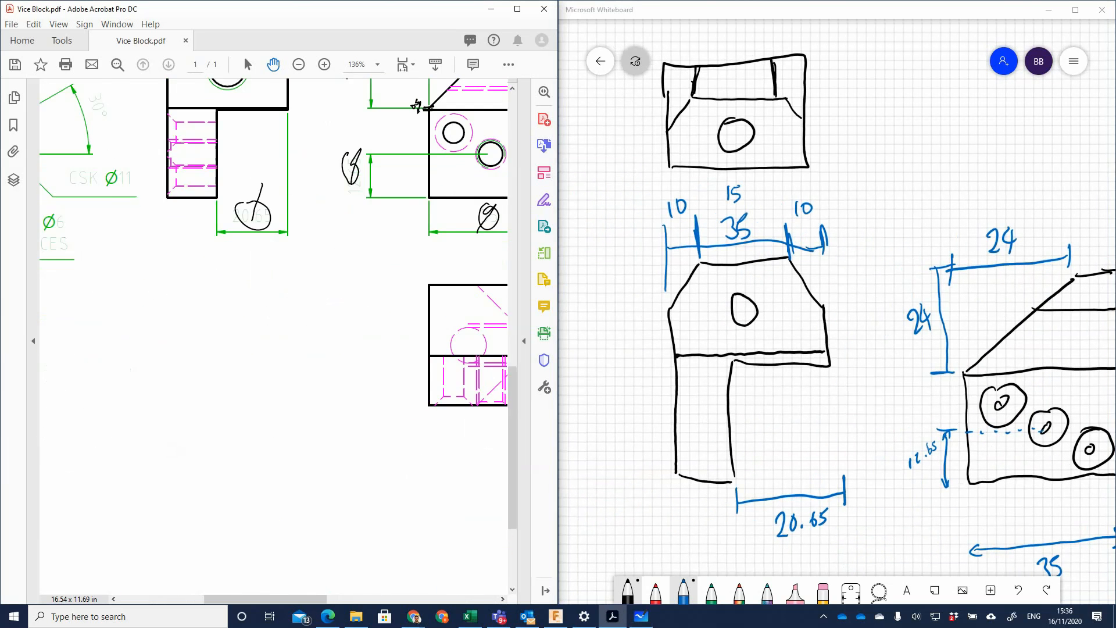
pyautogui.hscroll(9, 273, 340)
pyautogui.scroll(3, 273, 340)
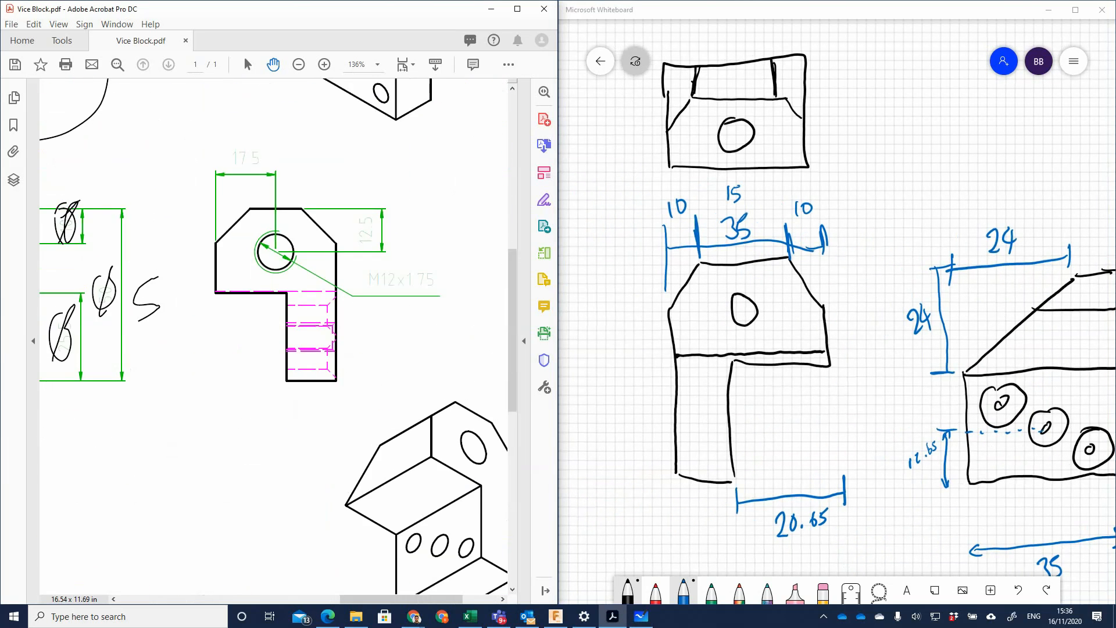
pyautogui.moveTo(754, 309)
pyautogui.mouseDown()
pyautogui.moveTo(838, 270)
pyautogui.moveTo(851, 278)
pyautogui.mouseUp()
pyautogui.moveTo(858, 263)
pyautogui.mouseDown()
pyautogui.moveTo(855, 272)
pyautogui.moveTo(890, 268)
pyautogui.mouseUp()
pyautogui.moveTo(889, 257)
pyautogui.mouseDown()
pyautogui.moveTo(876, 270)
pyautogui.moveTo(912, 250)
pyautogui.mouseUp()
pyautogui.click(899, 251)
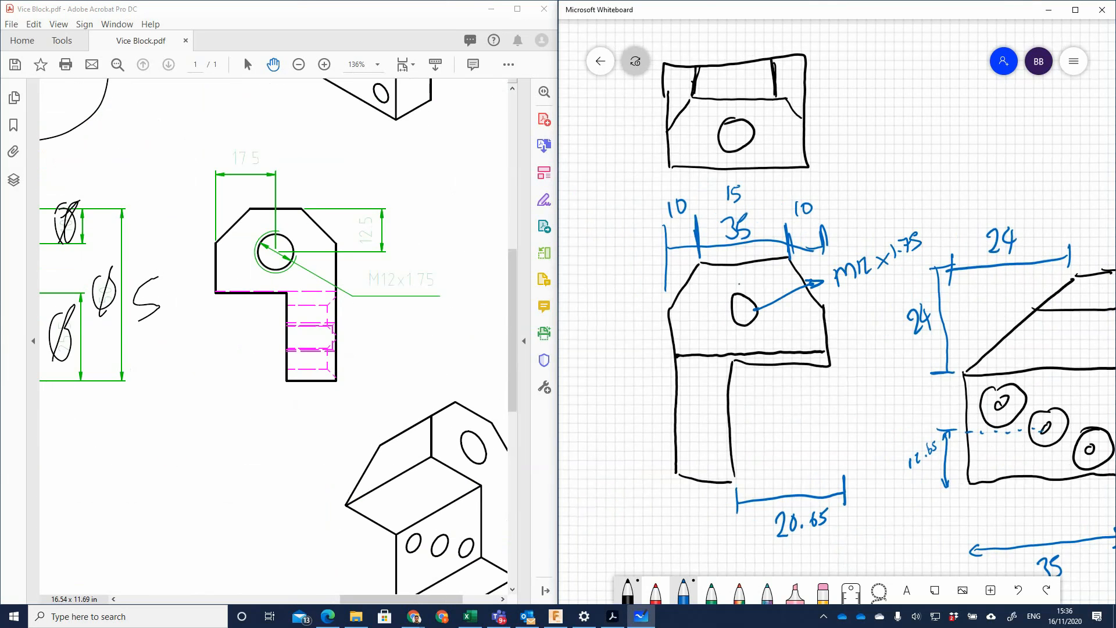
# Draw the outer thread arc around the front view's hole and label the inner hole 10.2
pyautogui.moveTo(738, 283)
pyautogui.mouseDown()
pyautogui.moveTo(727, 313)
pyautogui.moveTo(744, 327)
pyautogui.moveTo(764, 315)
pyautogui.mouseUp()
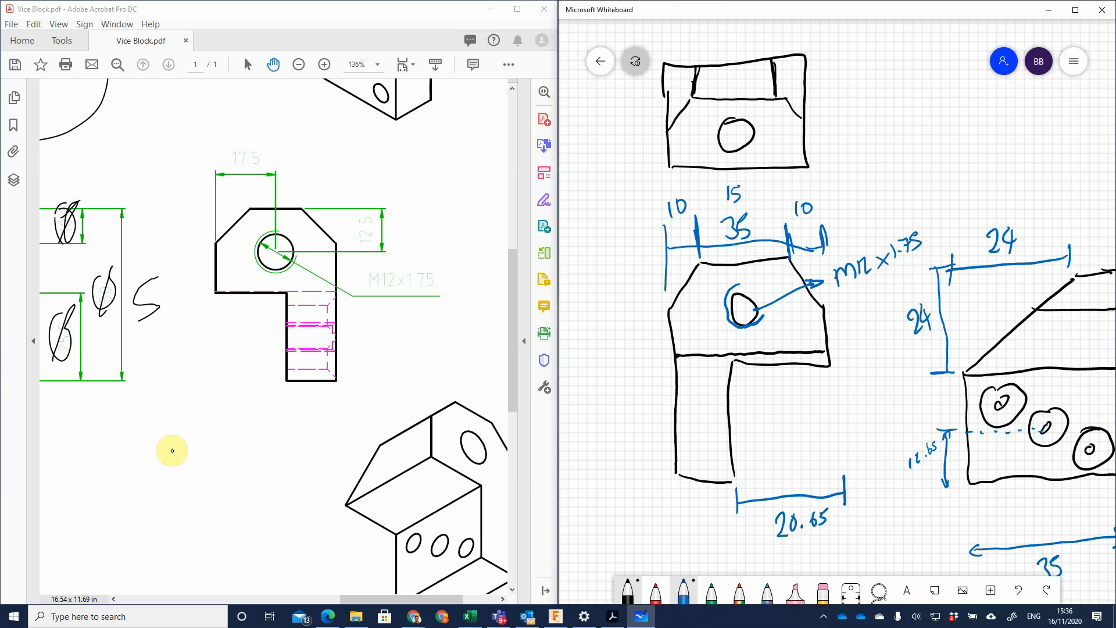
pyautogui.moveTo(749, 300); pyautogui.dragTo(760, 296)
pyautogui.moveTo(763, 287); pyautogui.dragTo(792, 277)
pyautogui.click(780, 281)
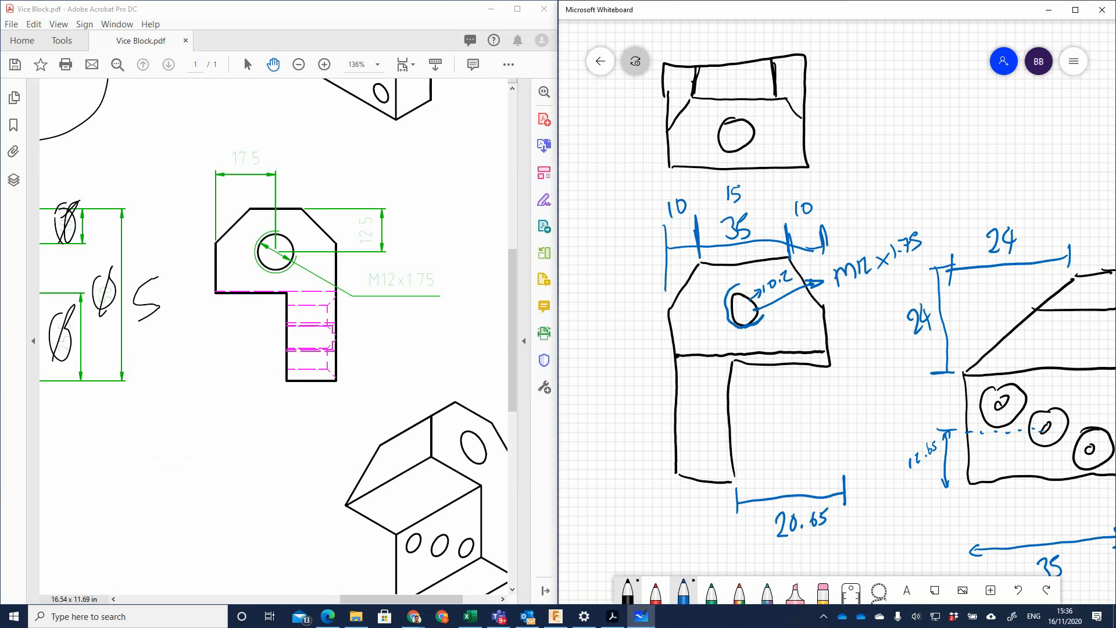
# Dimension the front view's hole centre as 17.5 from the left edge and 12.5 from the top edge
pyautogui.moveTo(677, 305)
pyautogui.mouseDown()
pyautogui.moveTo(666, 314)
pyautogui.moveTo(677, 320)
pyautogui.mouseUp()
pyautogui.moveTo(668, 313); pyautogui.dragTo(748, 308)
pyautogui.moveTo(735, 302)
pyautogui.mouseDown()
pyautogui.moveTo(748, 308)
pyautogui.moveTo(688, 336)
pyautogui.moveTo(709, 335)
pyautogui.mouseUp()
pyautogui.moveTo(738, 270)
pyautogui.mouseDown()
pyautogui.moveTo(743, 302)
pyautogui.moveTo(747, 278)
pyautogui.moveTo(768, 273)
pyautogui.mouseUp()
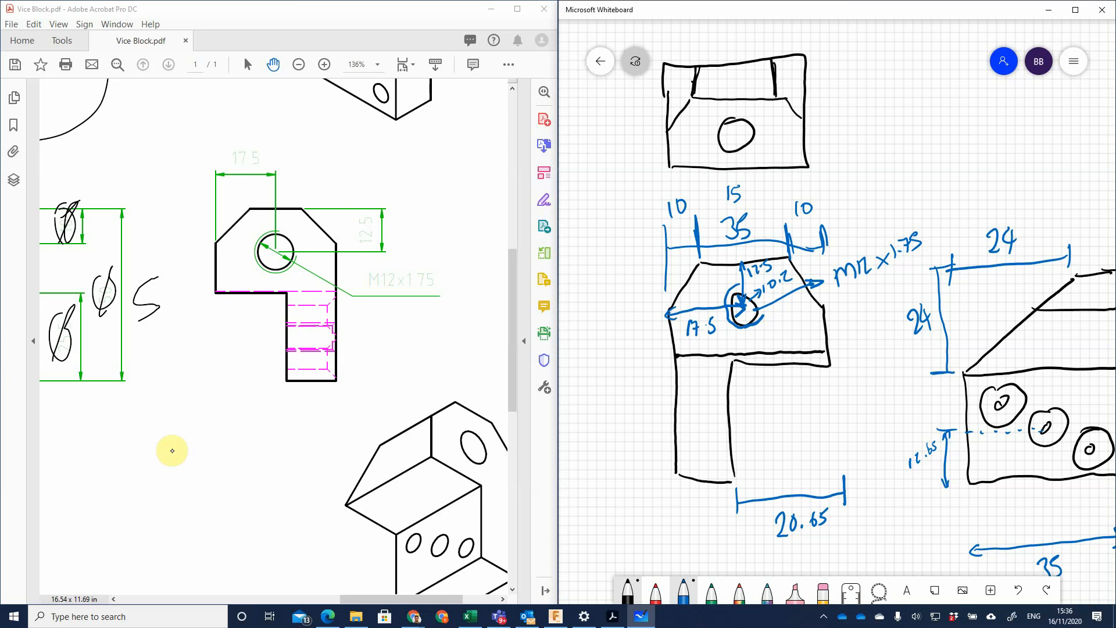
# Cross off the 12.5, 17.5 and M12x1.75 dimensions on the PDF
pyautogui.click(172, 450)
pyautogui.moveTo(357, 218); pyautogui.dragTo(384, 199)
pyautogui.moveTo(228, 169); pyautogui.dragTo(265, 127)
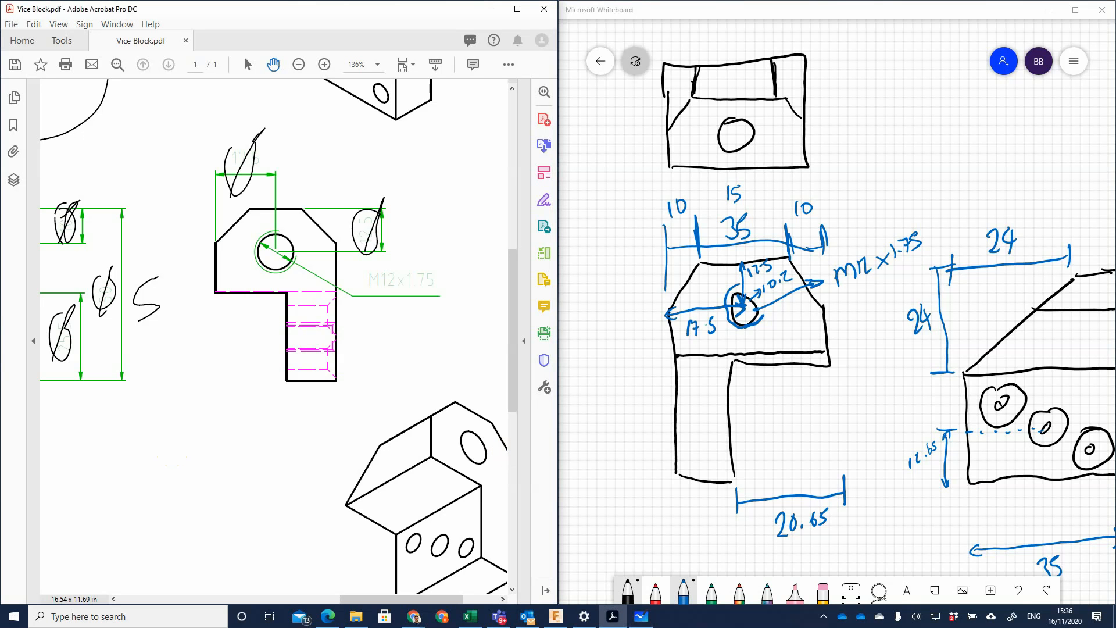
pyautogui.moveTo(394, 260)
pyautogui.mouseDown()
pyautogui.moveTo(407, 265)
pyautogui.moveTo(375, 330)
pyautogui.mouseUp()
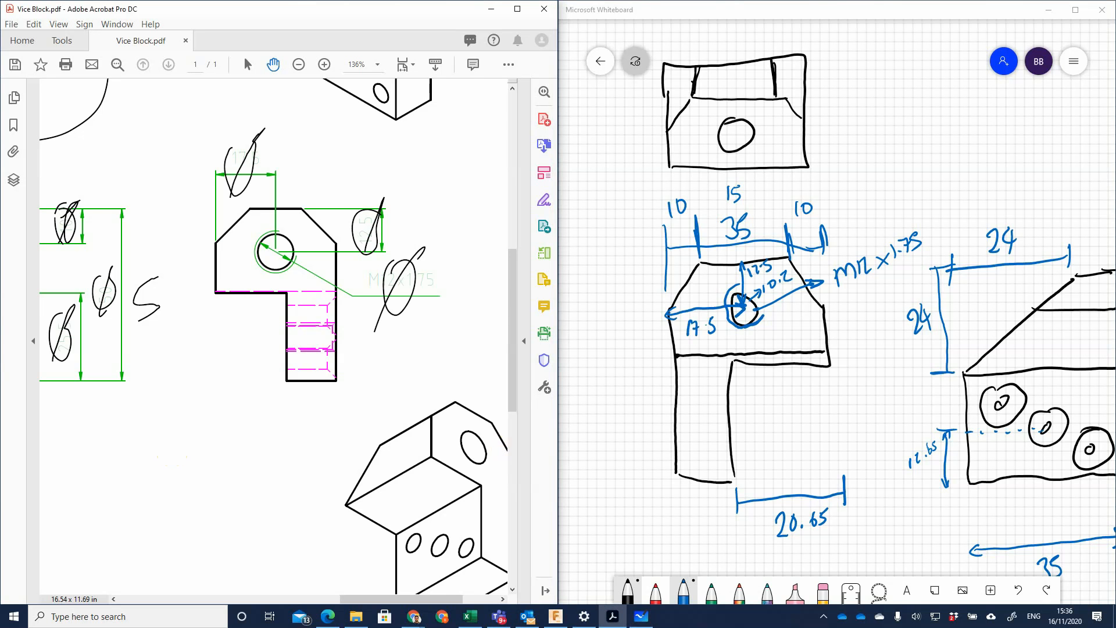
# Draw a line through the side view's three hole centres and mark its angle to the extended base line as 30°
pyautogui.hscroll(-8, 273, 341)
pyautogui.hscroll(-10, 417, 289)
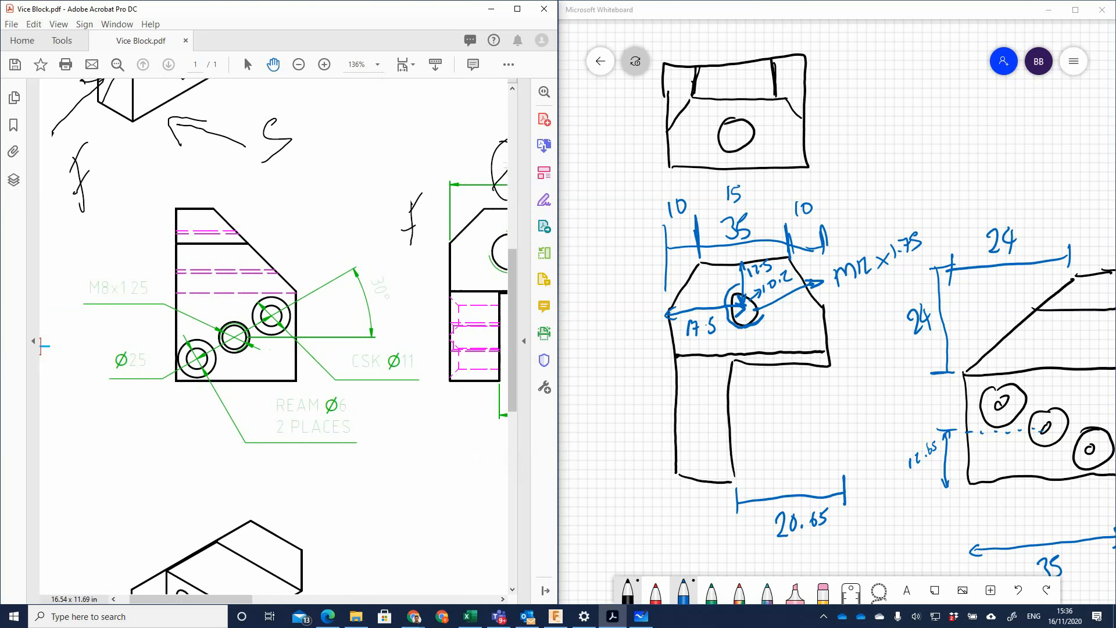
pyautogui.moveTo(987, 349); pyautogui.dragTo(698, 261)
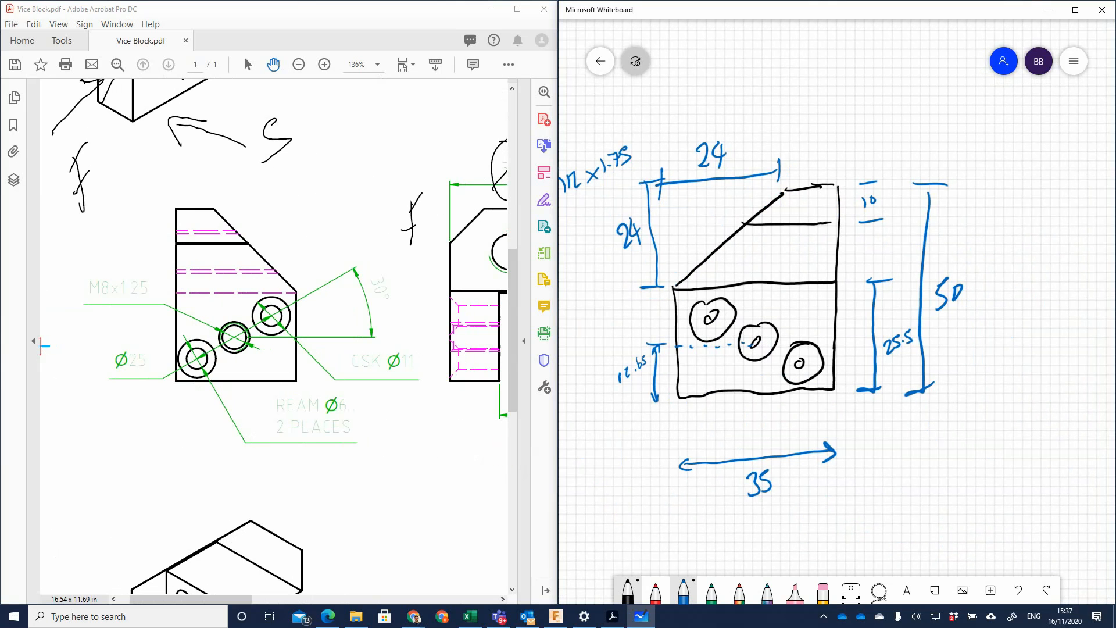
pyautogui.moveTo(710, 318); pyautogui.dragTo(883, 407)
pyautogui.moveTo(679, 401); pyautogui.dragTo(950, 384)
pyautogui.moveTo(768, 353)
pyautogui.mouseDown()
pyautogui.moveTo(750, 393)
pyautogui.moveTo(720, 384)
pyautogui.moveTo(736, 363)
pyautogui.mouseUp()
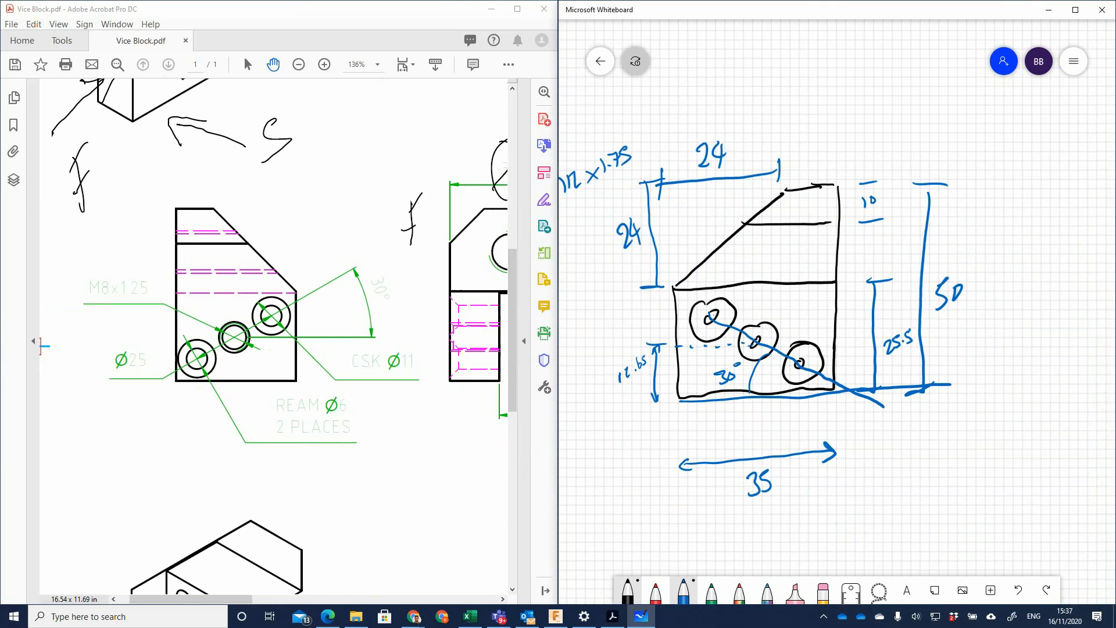
# Dimension the distance between the side view's two outer holes as 25 and cross off the 30° angle on the PDF
pyautogui.moveTo(740, 287); pyautogui.dragTo(711, 316)
pyautogui.moveTo(817, 334); pyautogui.dragTo(796, 365)
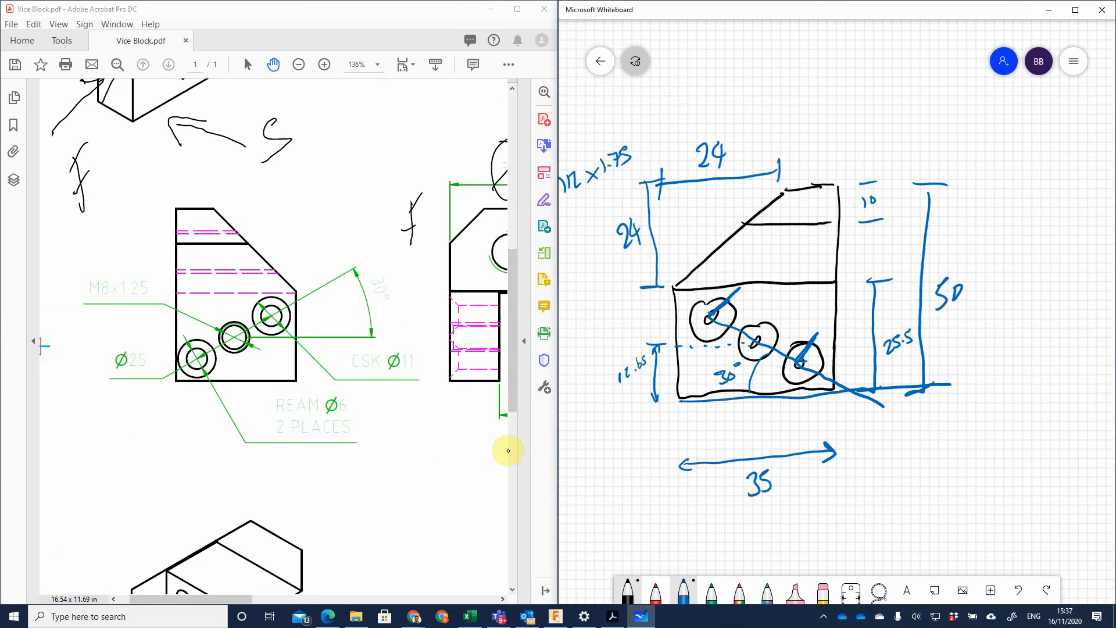
pyautogui.moveTo(761, 300)
pyautogui.mouseDown()
pyautogui.moveTo(768, 311)
pyautogui.moveTo(776, 296)
pyautogui.moveTo(770, 311)
pyautogui.mouseUp()
pyautogui.moveTo(778, 317)
pyautogui.mouseDown()
pyautogui.moveTo(798, 330)
pyautogui.moveTo(740, 293)
pyautogui.moveTo(749, 293)
pyautogui.mouseUp()
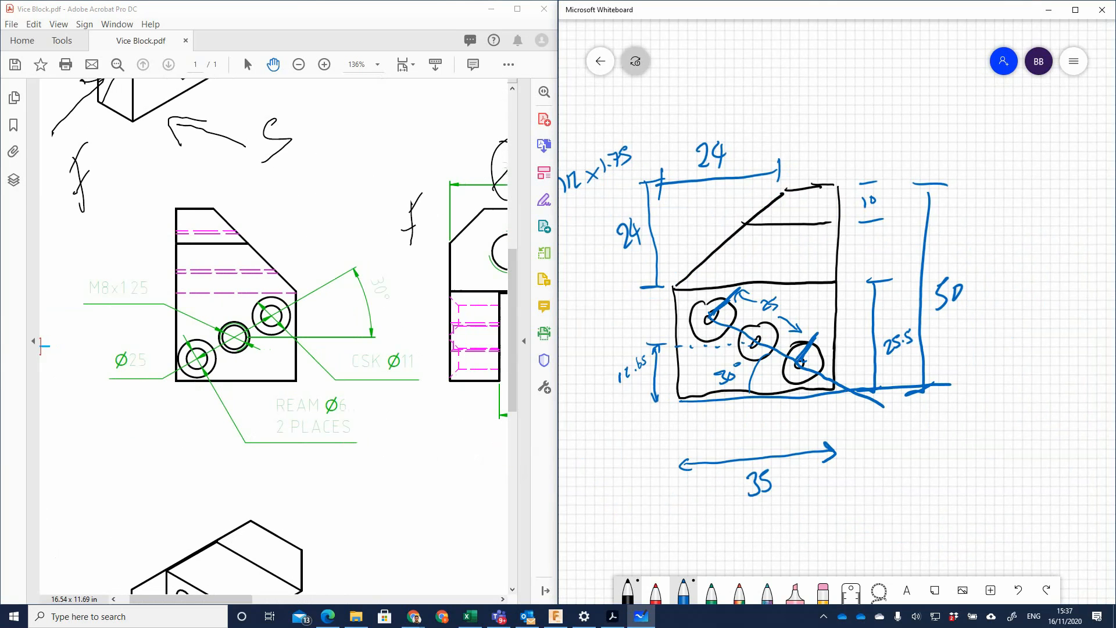
pyautogui.moveTo(383, 271); pyautogui.dragTo(377, 274)
pyautogui.moveTo(339, 322); pyautogui.dragTo(386, 270)
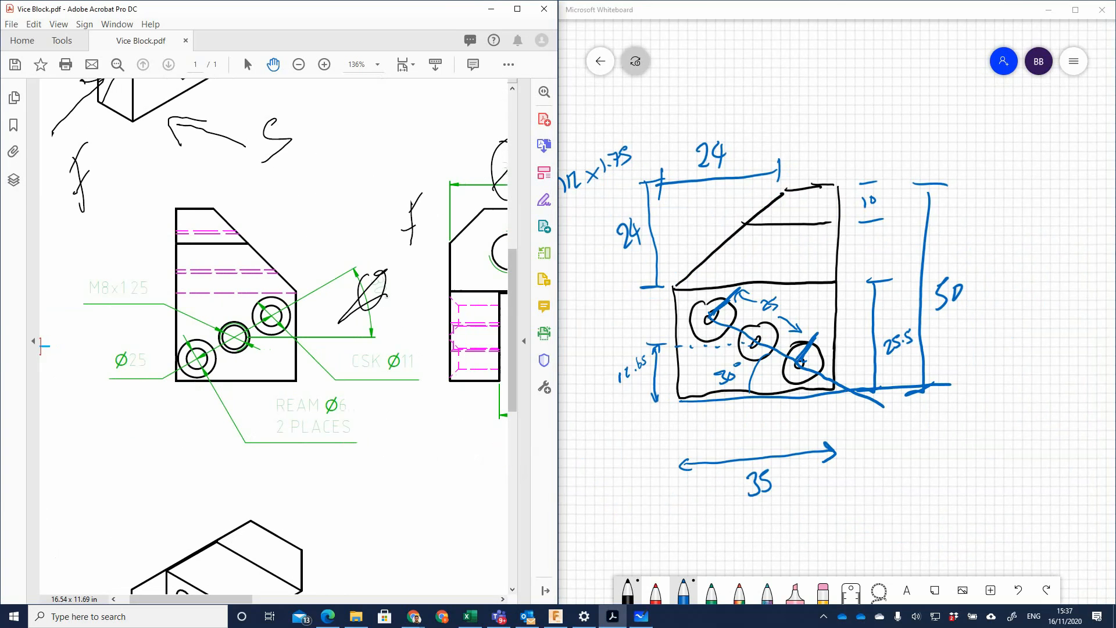
# Label the side view's middle hole M8x1.25 in red and cross off the Ø25 and M8x1.25 callouts on the PDF
pyautogui.moveTo(141, 341); pyautogui.dragTo(137, 343)
pyautogui.moveTo(107, 389); pyautogui.dragTo(146, 334)
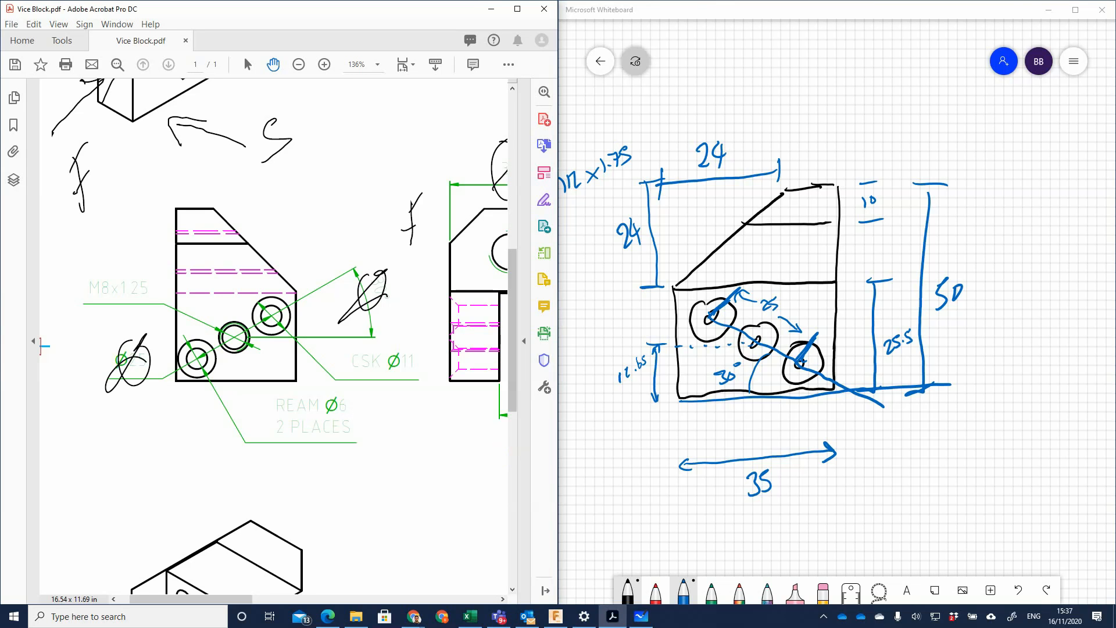
pyautogui.click(655, 592)
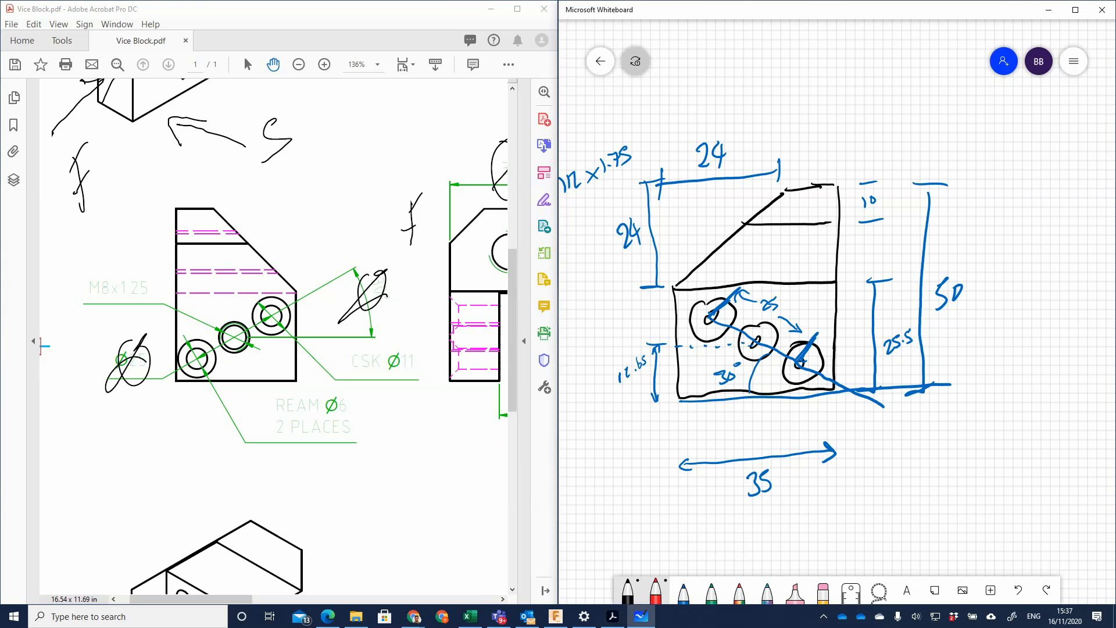
pyautogui.moveTo(767, 329); pyautogui.dragTo(850, 282)
pyautogui.moveTo(124, 274)
pyautogui.mouseDown()
pyautogui.moveTo(113, 296)
pyautogui.moveTo(137, 309)
pyautogui.mouseUp()
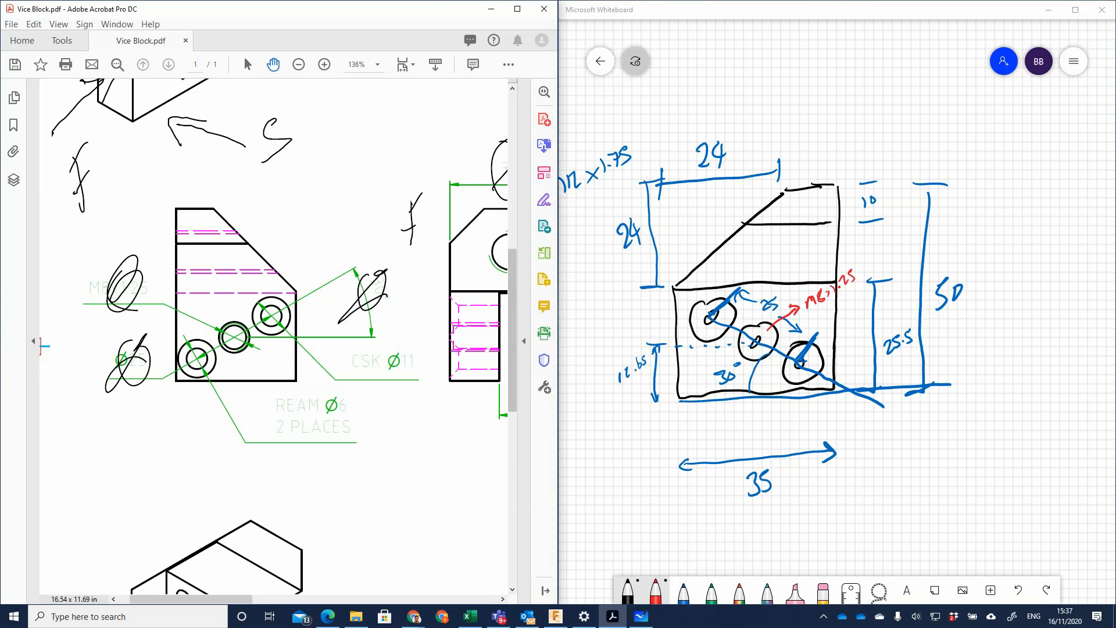
# Label the side view's lowest hole CSK 11 and 6Ø in red and cross off the REAM Ø6 and CSK Ø11 callouts on the PDF
pyautogui.moveTo(801, 379)
pyautogui.mouseDown()
pyautogui.moveTo(791, 443)
pyautogui.moveTo(829, 427)
pyautogui.mouseUp()
pyautogui.moveTo(838, 413); pyautogui.dragTo(835, 423)
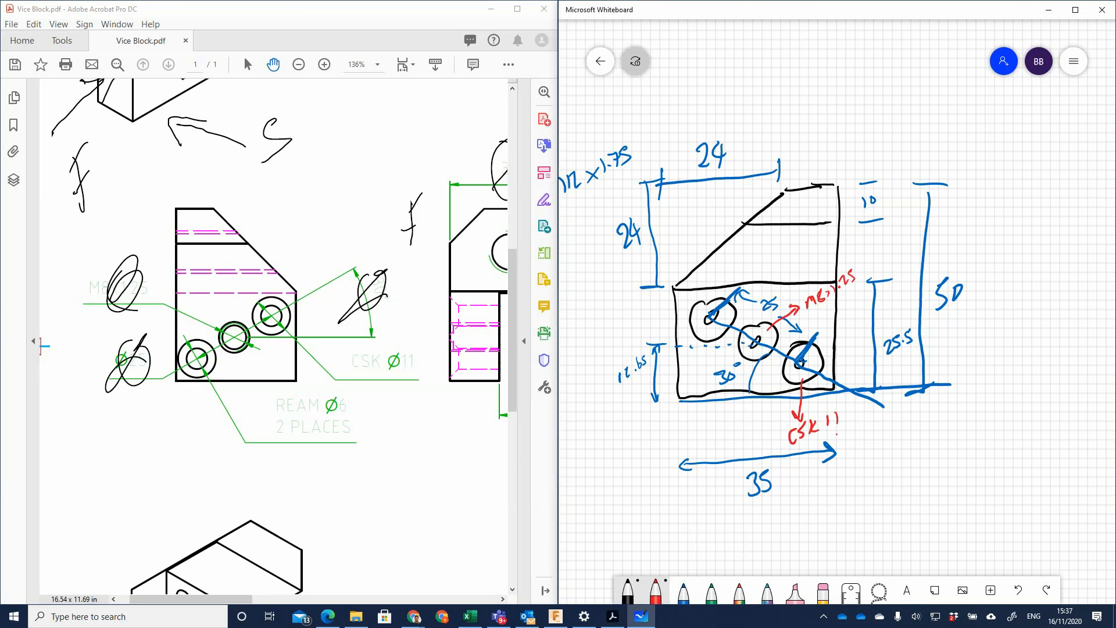
pyautogui.moveTo(838, 434)
pyautogui.mouseDown()
pyautogui.moveTo(837, 445)
pyautogui.moveTo(860, 415)
pyautogui.mouseUp()
pyautogui.moveTo(294, 450); pyautogui.dragTo(335, 422)
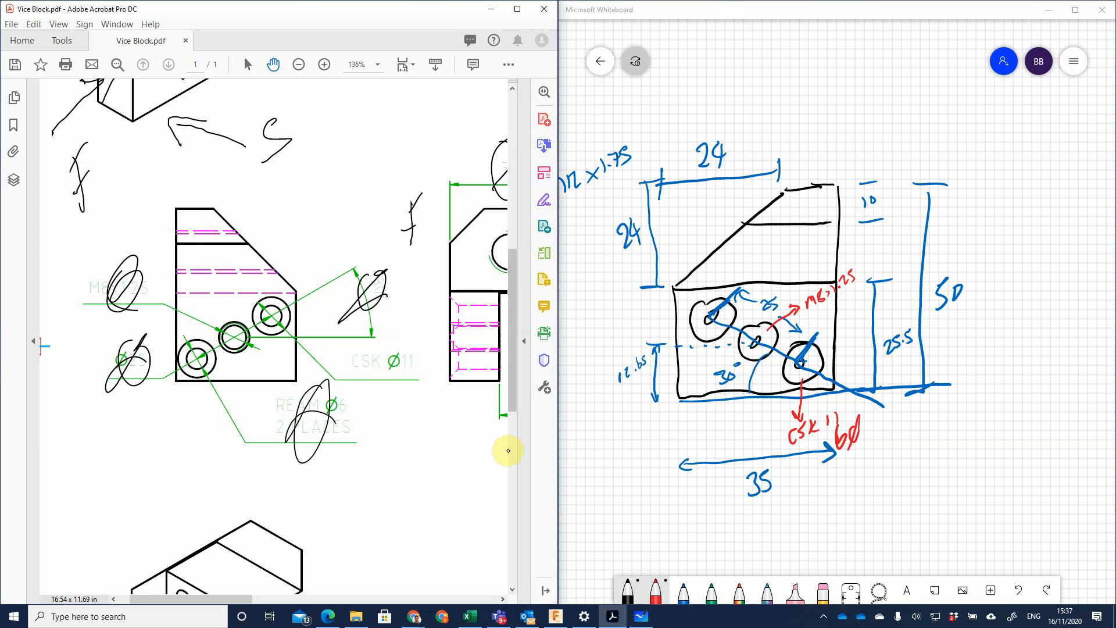
pyautogui.moveTo(388, 348); pyautogui.dragTo(411, 364)
# Check all views on the PDF drawing for dimensions that are not yet crossed off
pyautogui.keyDown('ctrl'); pyautogui.scroll(-3, 41, 345); pyautogui.keyUp('ctrl')
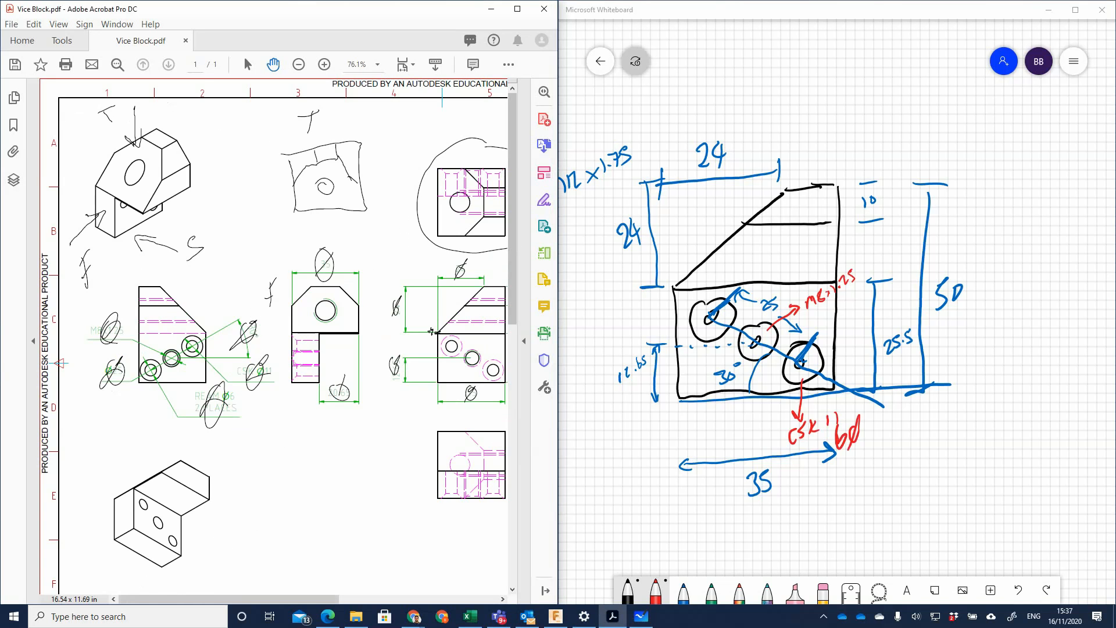
pyautogui.hscroll(3, 227, 331)
pyautogui.hscroll(1, 273, 341)
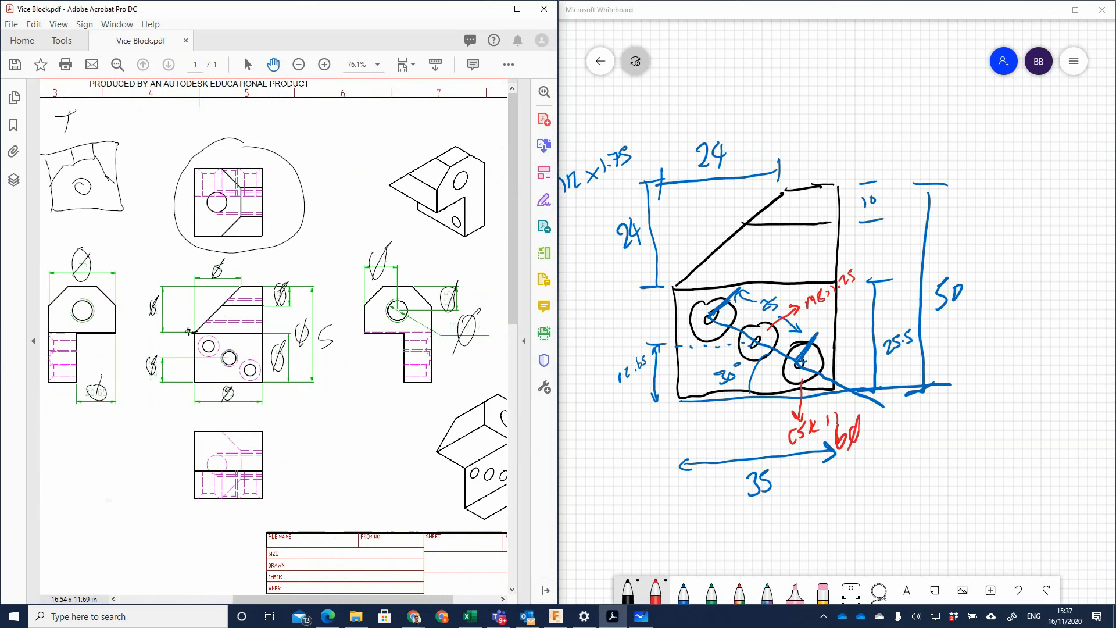
pyautogui.hscroll(-4, 273, 340)
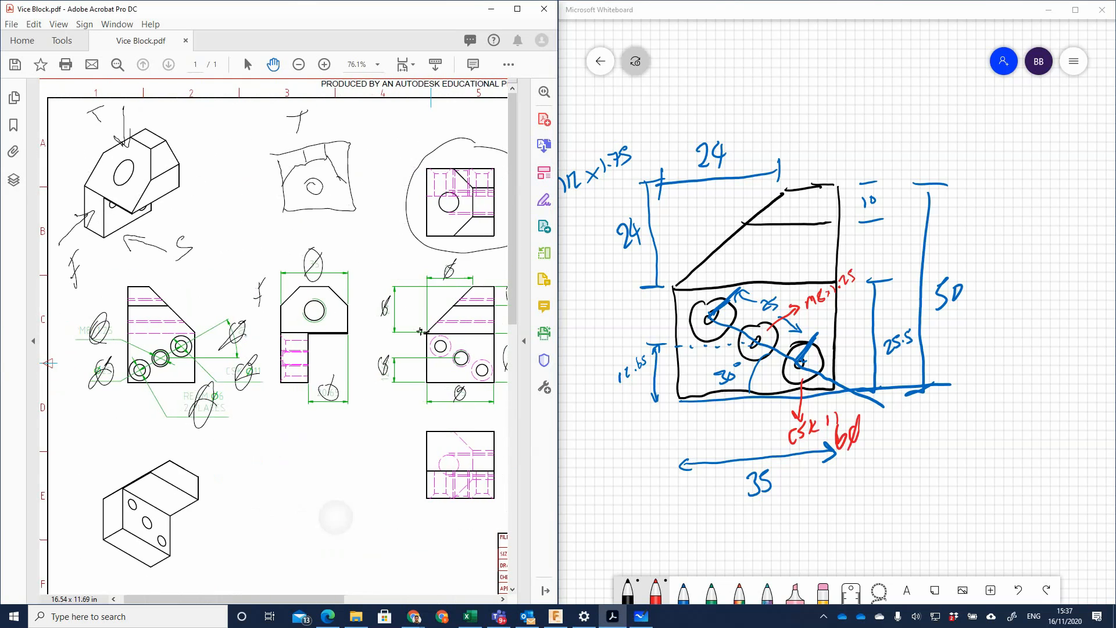
pyautogui.hscroll(1, 273, 341)
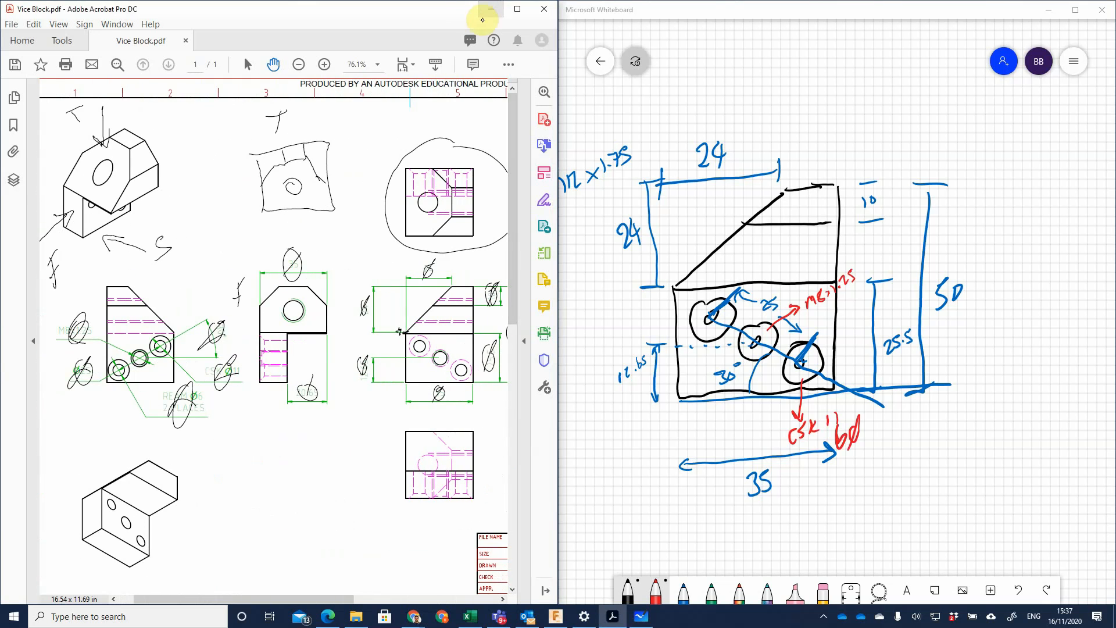
# Minimise the PDF and review the sketched plan, front and side views together on the full-screen whiteboard
pyautogui.click(492, 8)
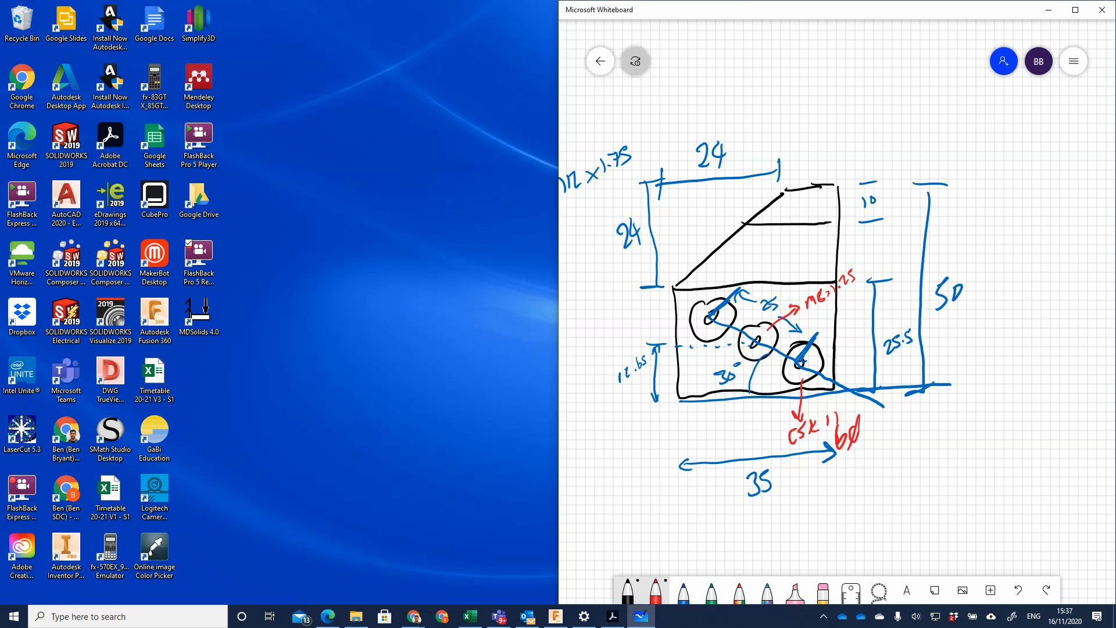
pyautogui.click(1074, 9)
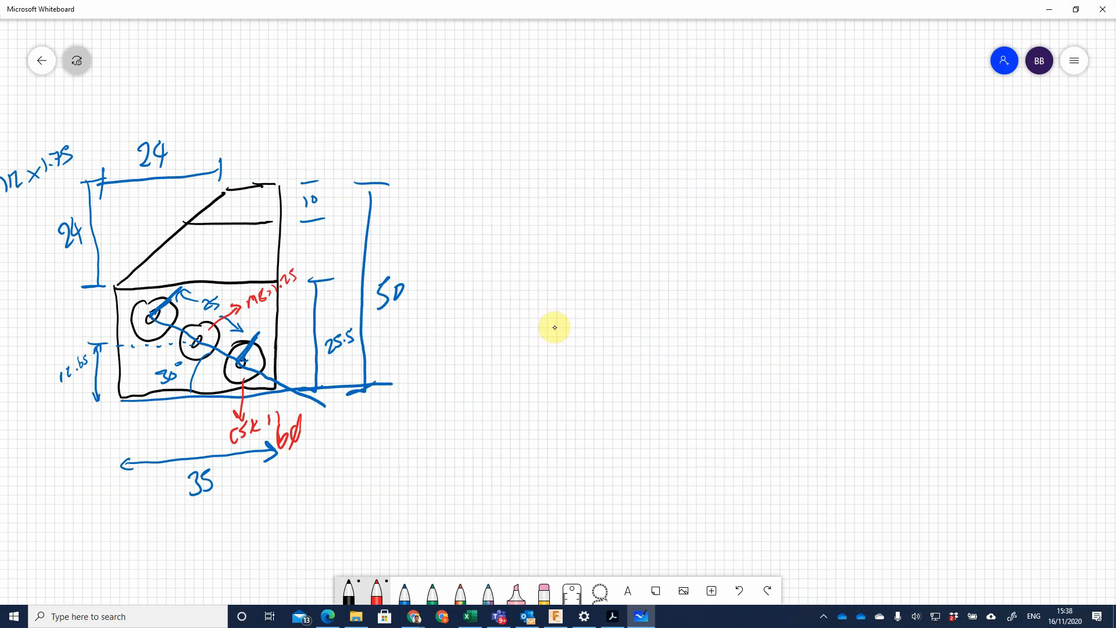
pyautogui.moveTo(530, 353); pyautogui.dragTo(968, 406)
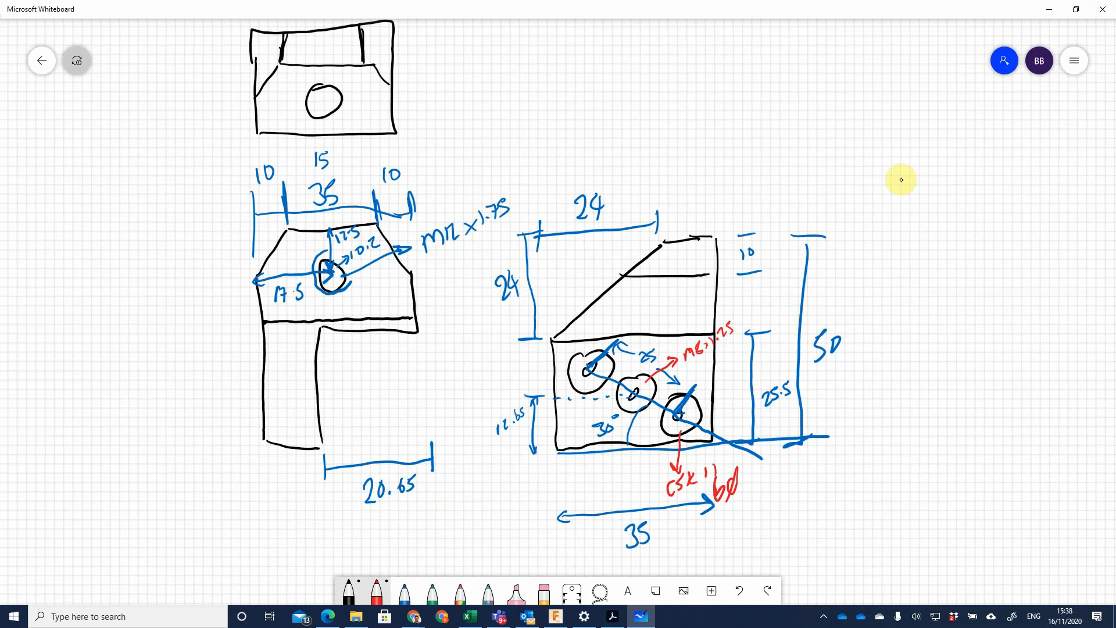
pyautogui.click(1048, 9)
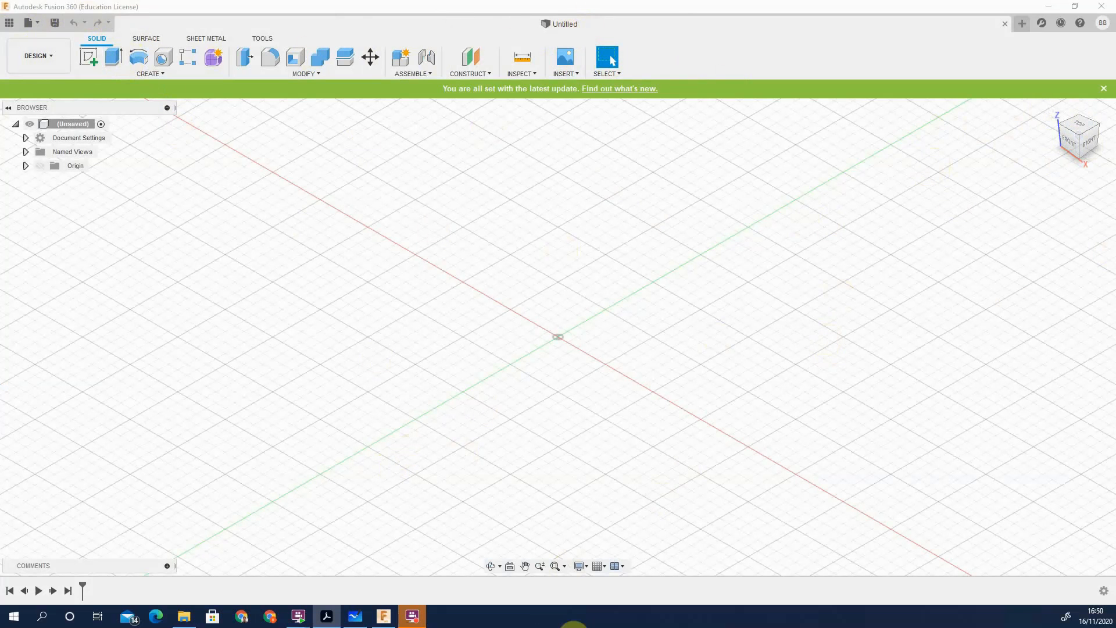
# Switch to the Vice Block PDF and review the original drawing and the whiteboard sketches at full size
pyautogui.hotkey('alt', 'Tab')
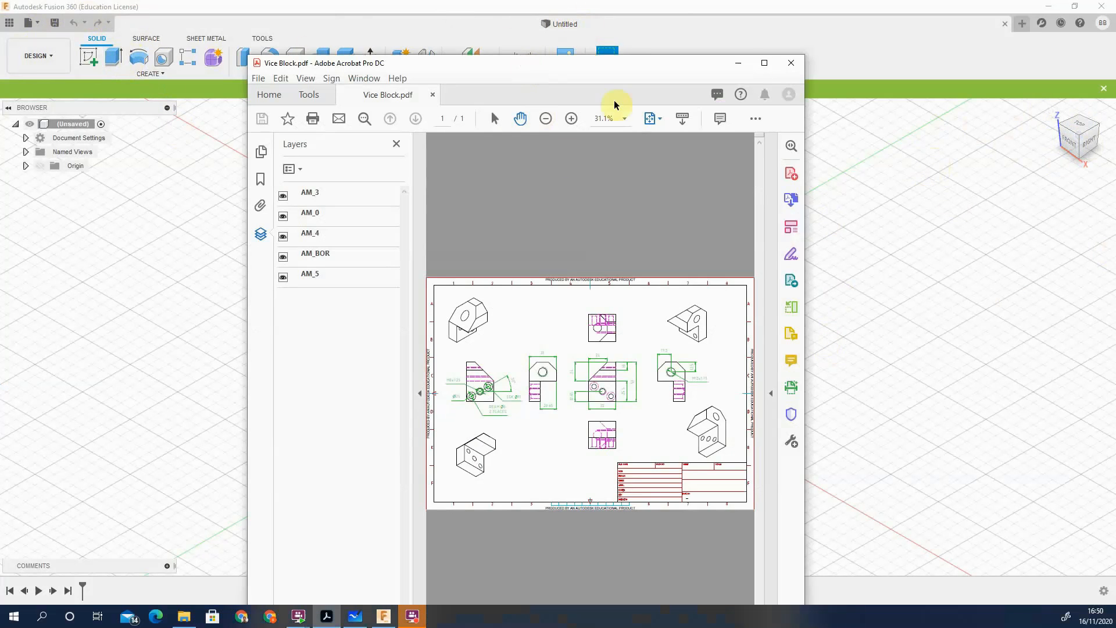
pyautogui.click(766, 65)
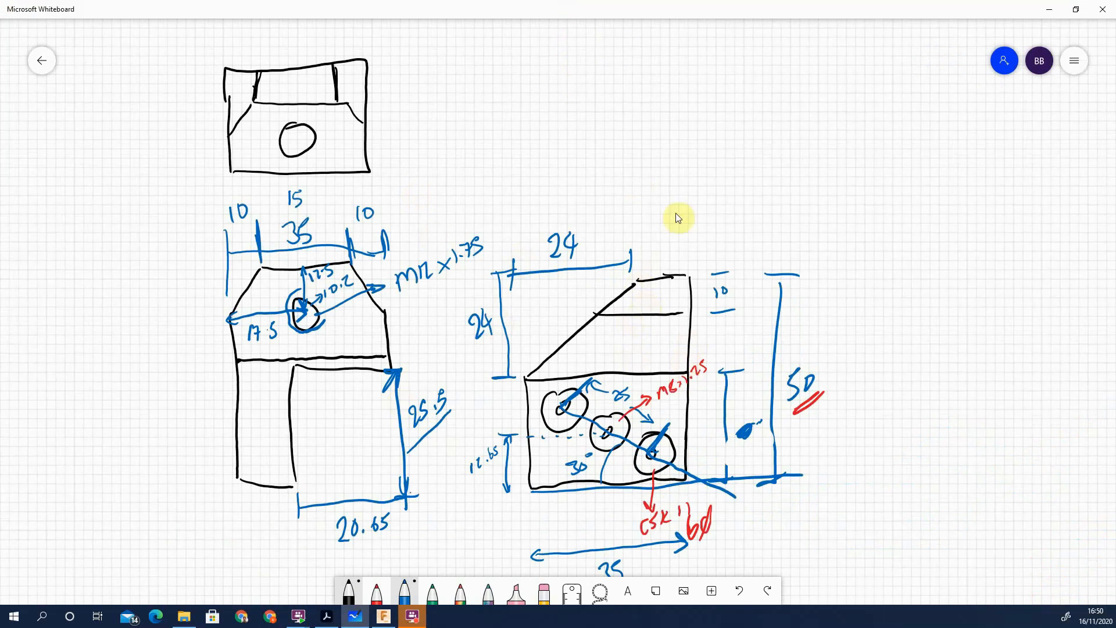
pyautogui.click(1053, 10)
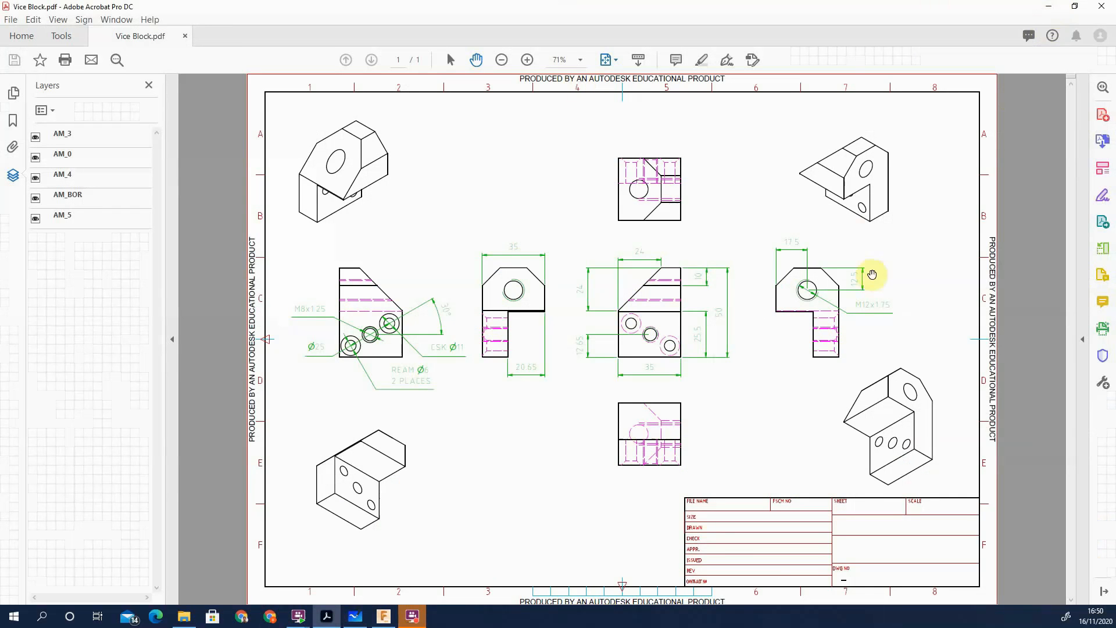
pyautogui.click(149, 85)
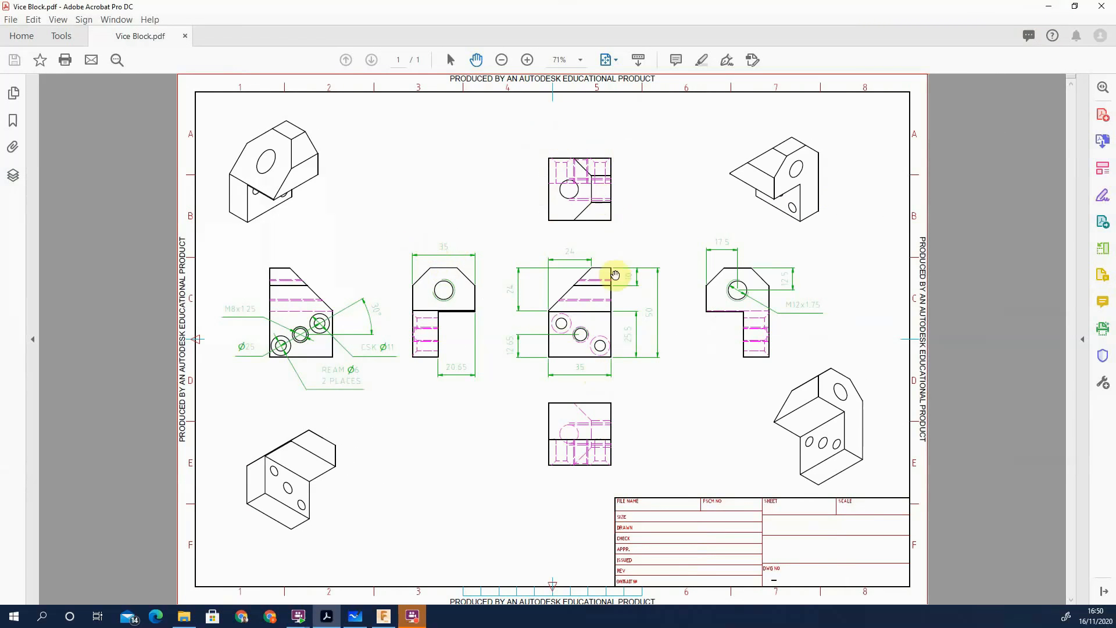
pyautogui.click(1047, 9)
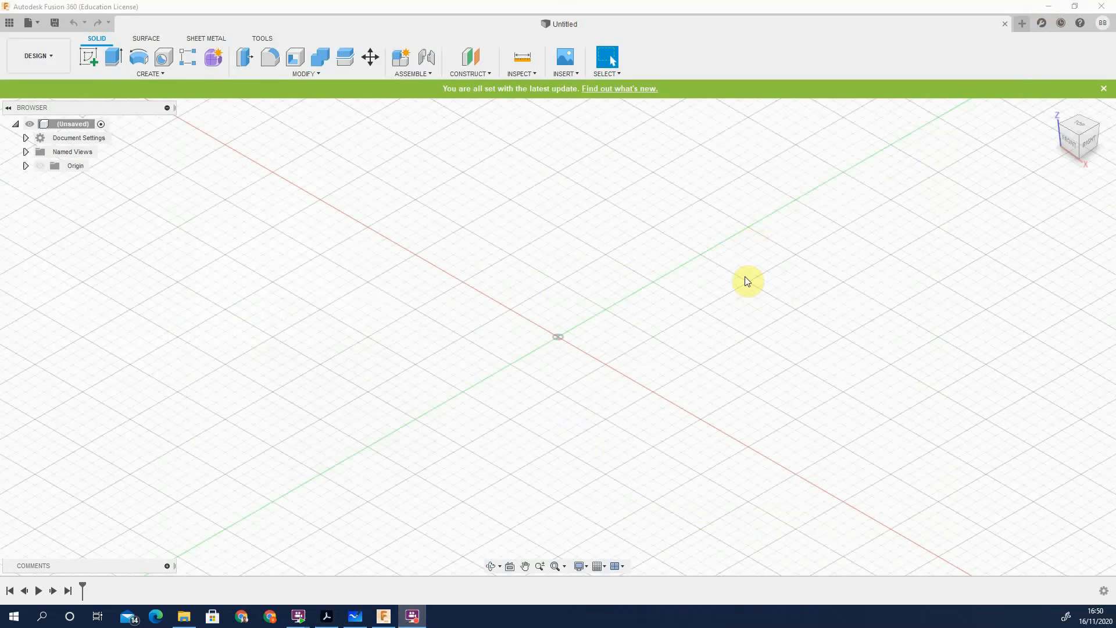
# Sketch a rectangle 35 mm wide and 50 mm high from the origin on the front plane and finish the sketch
pyautogui.click(89, 57)
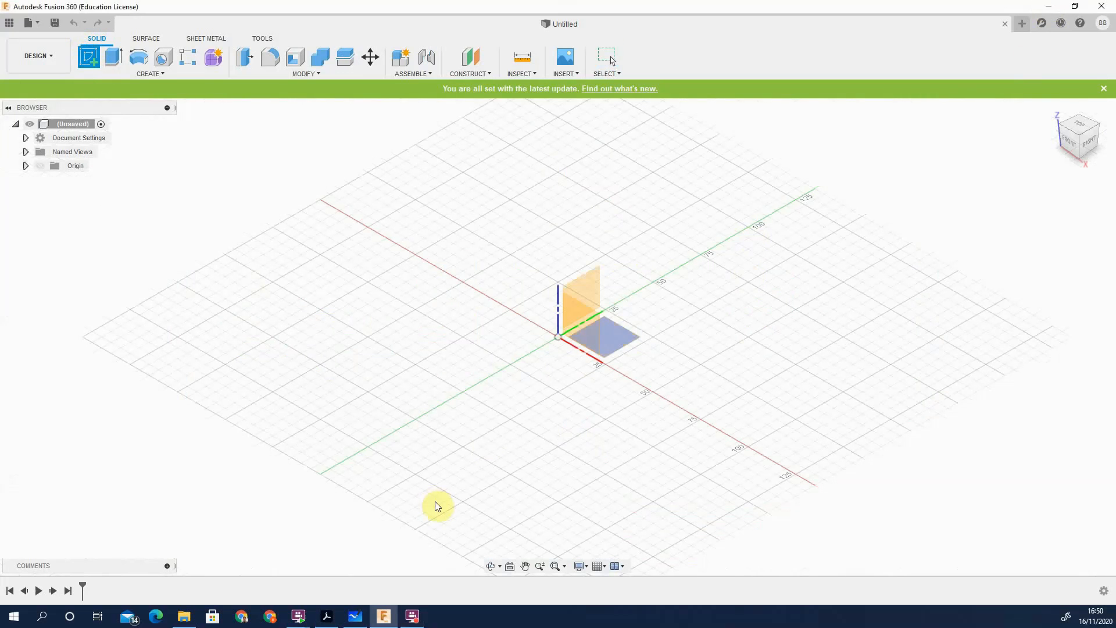
pyautogui.click(580, 326)
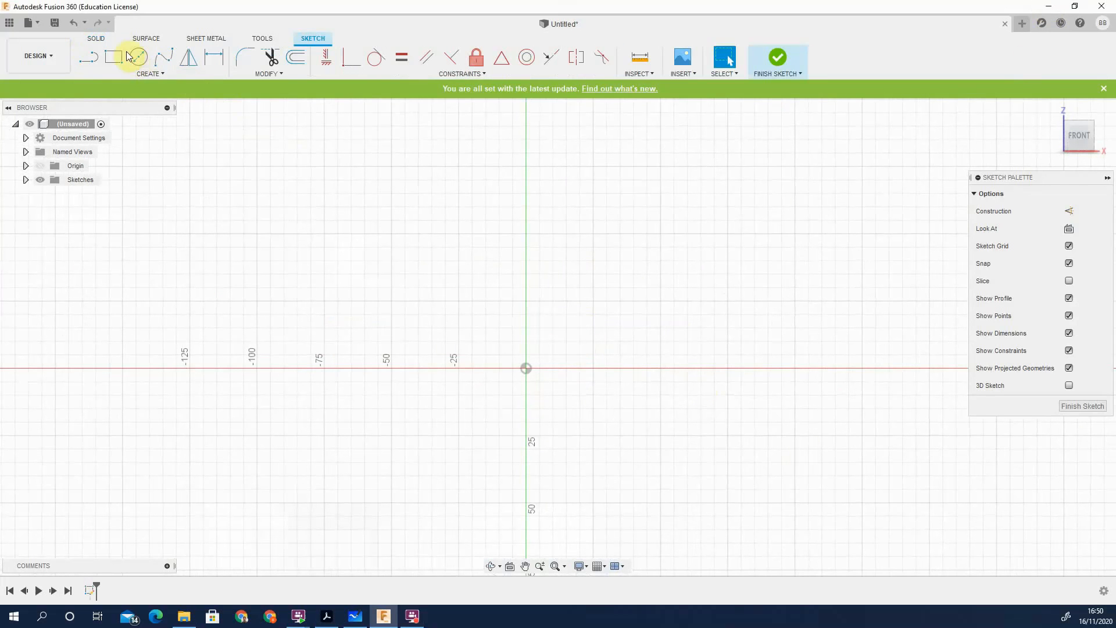
pyautogui.click(114, 56)
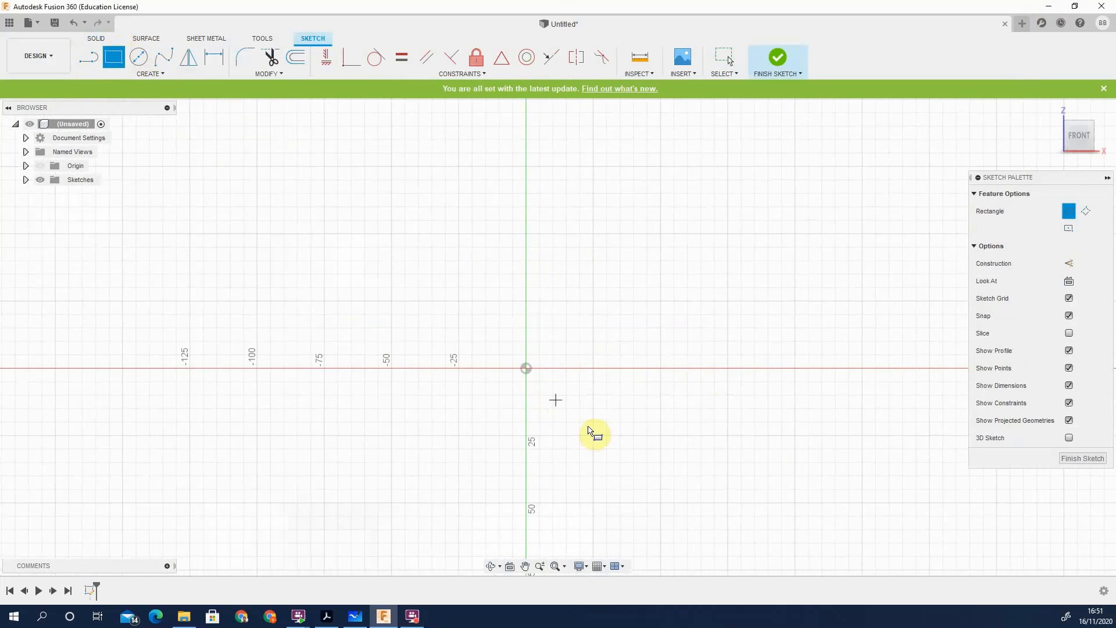
pyautogui.click(527, 369)
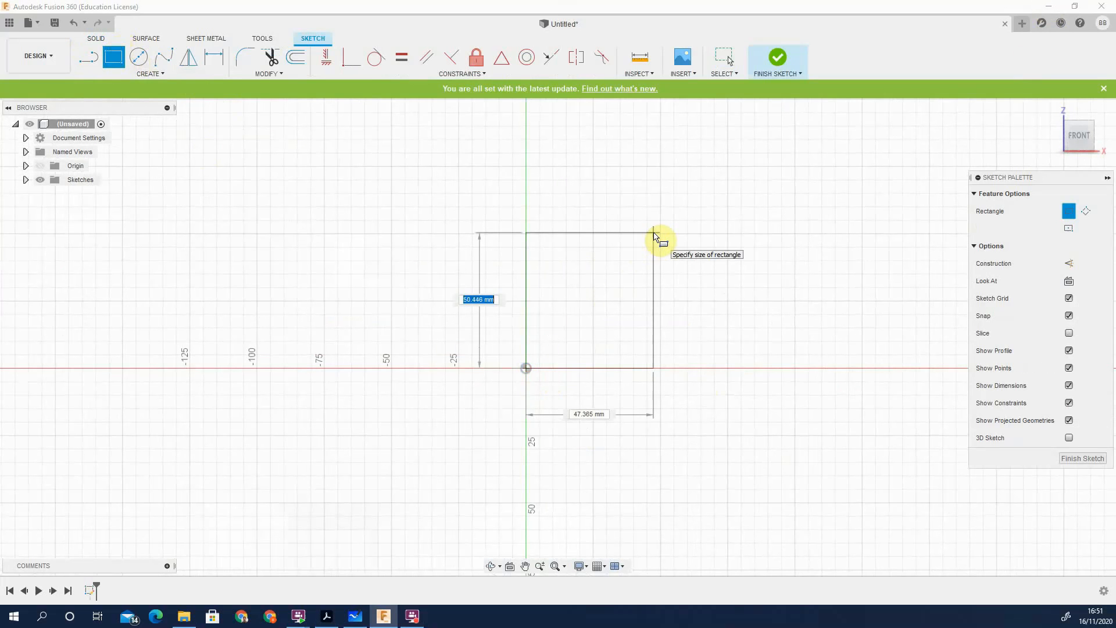
pyautogui.write('35')
pyautogui.press('Tab')
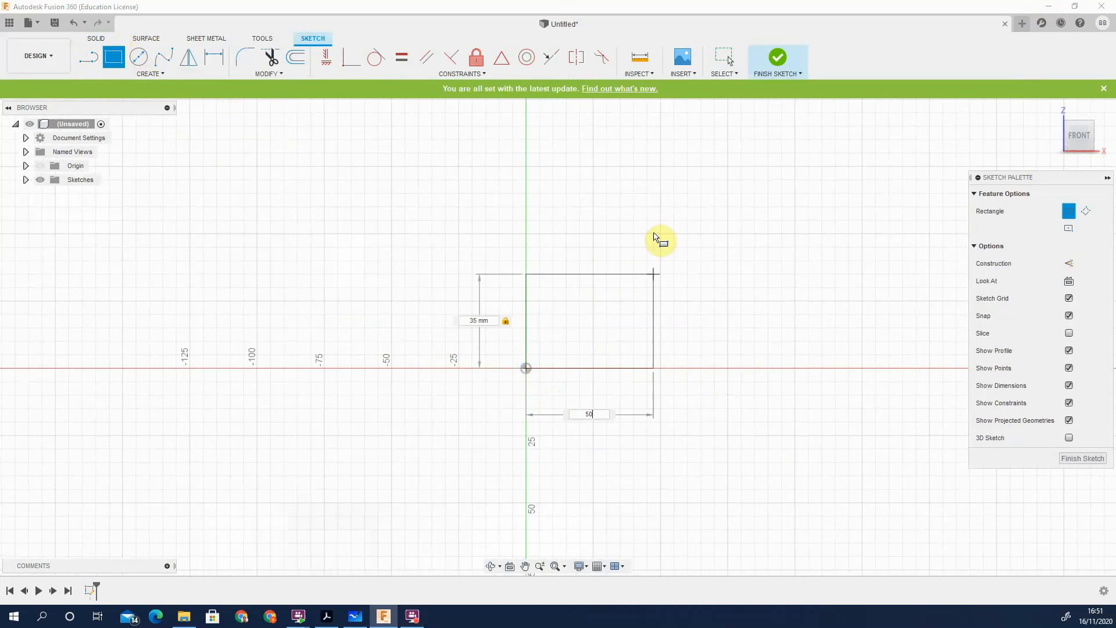
pyautogui.press('Tab')
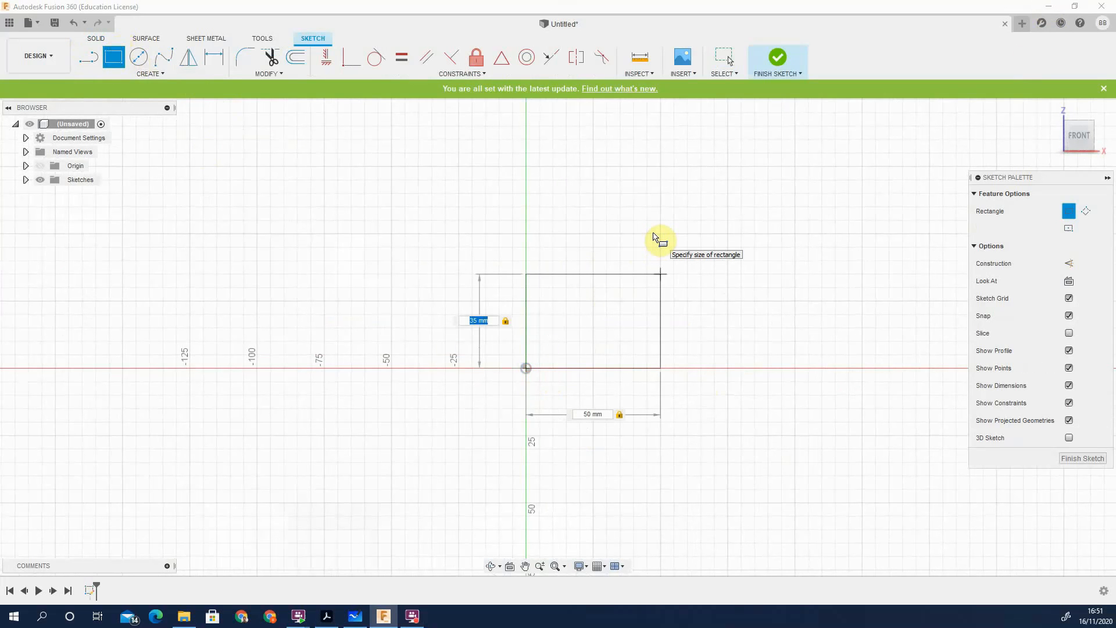
pyautogui.press('Tab')
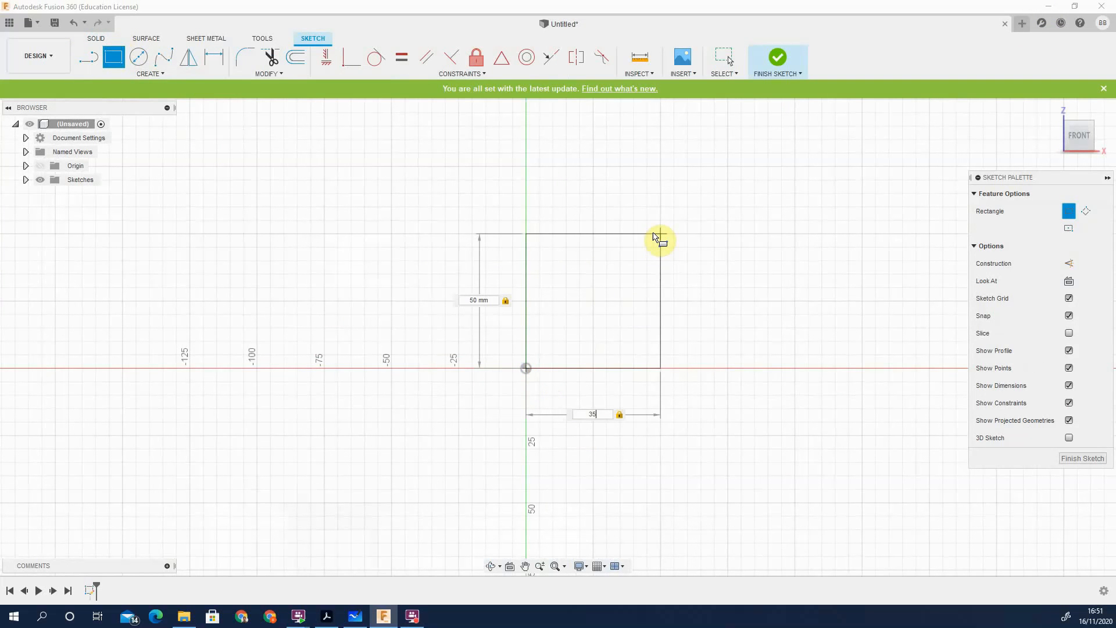
pyautogui.write('35')
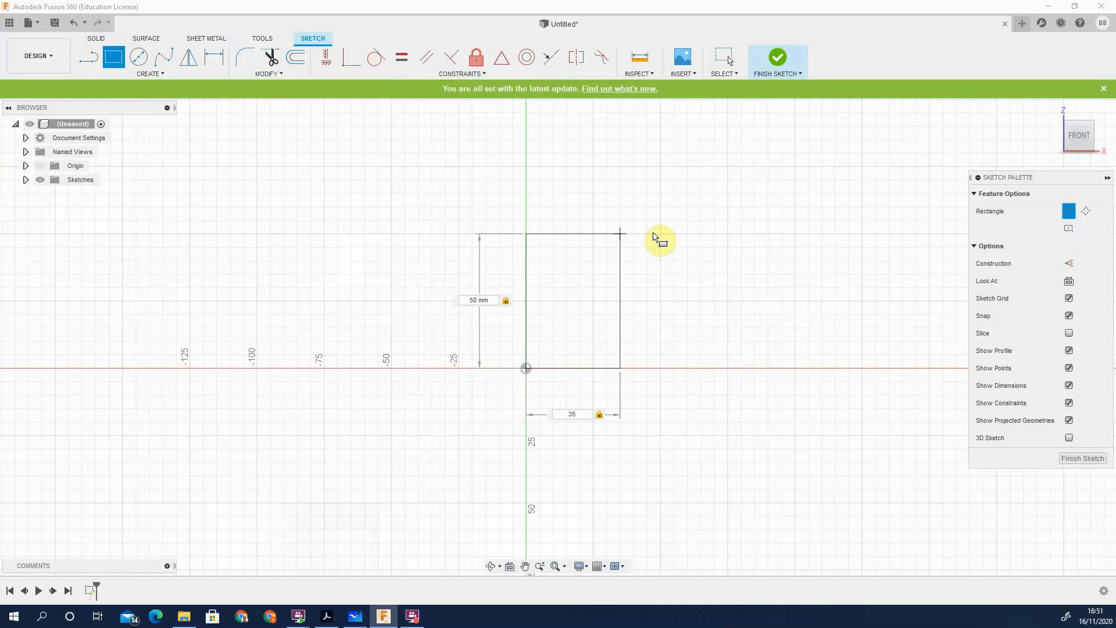
pyautogui.click(782, 59)
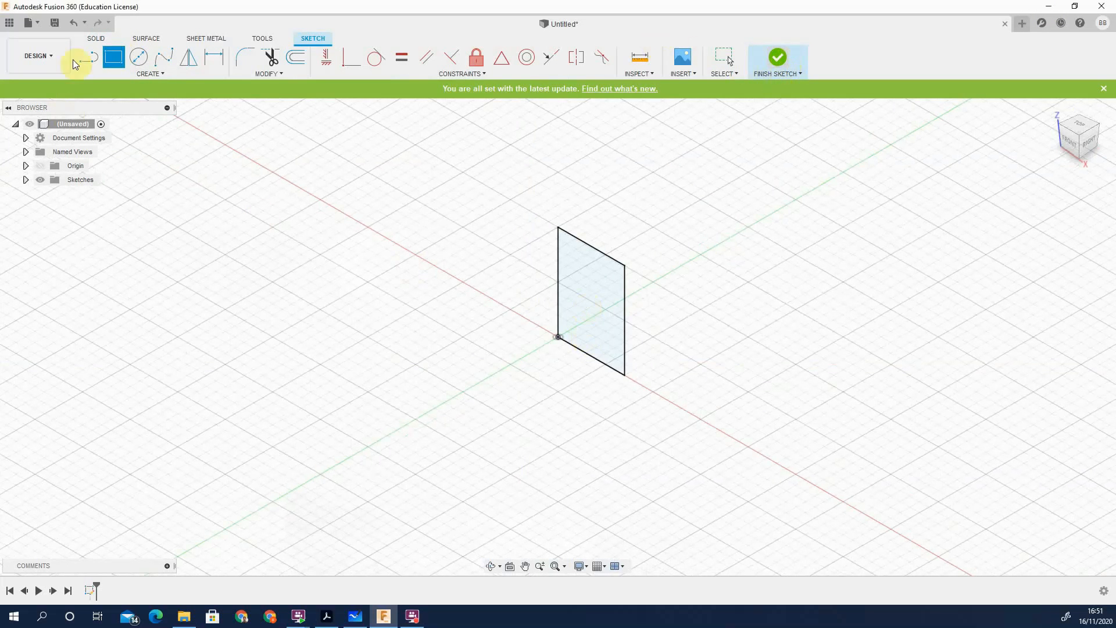
# Extrude the rectangle 35 mm as a new body
pyautogui.click(113, 57)
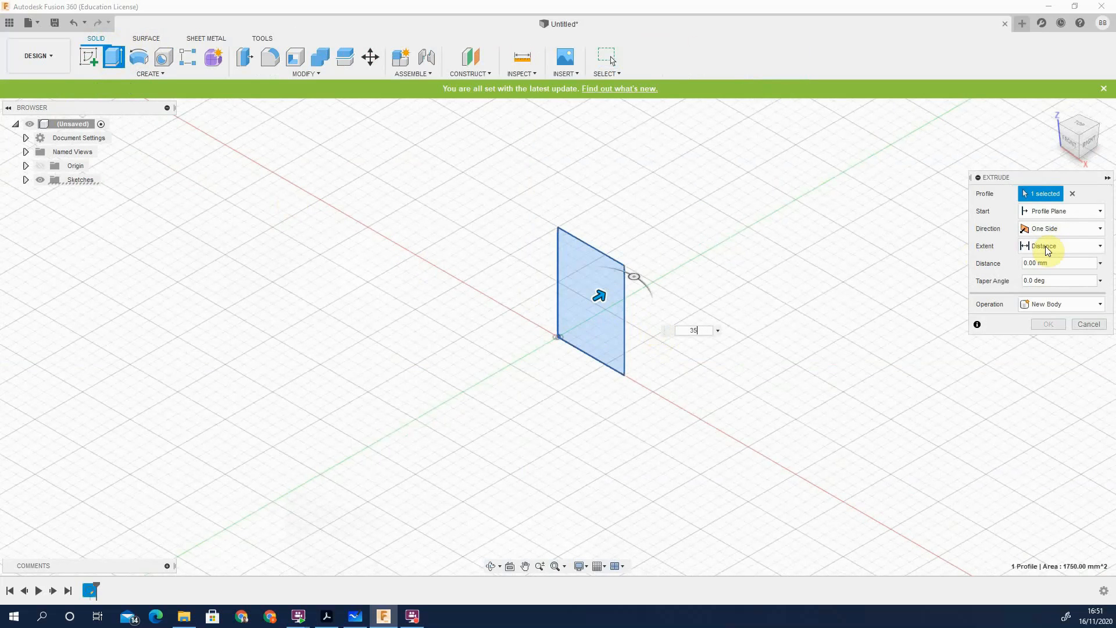
pyautogui.click(1047, 324)
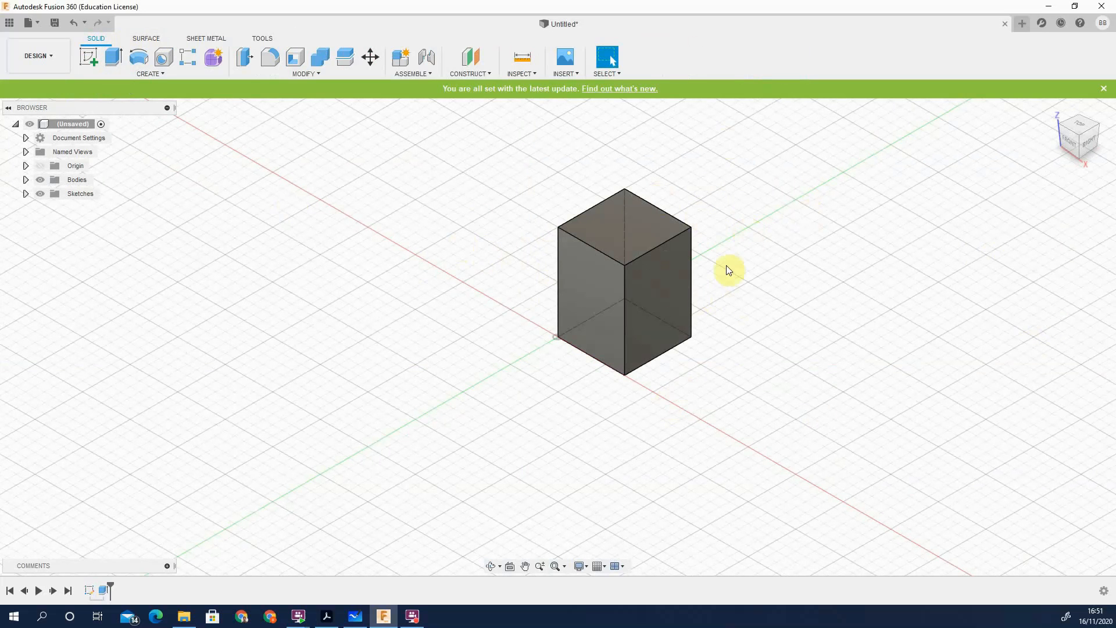
# Start a new sketch on the block's front face
pyautogui.click(599, 294)
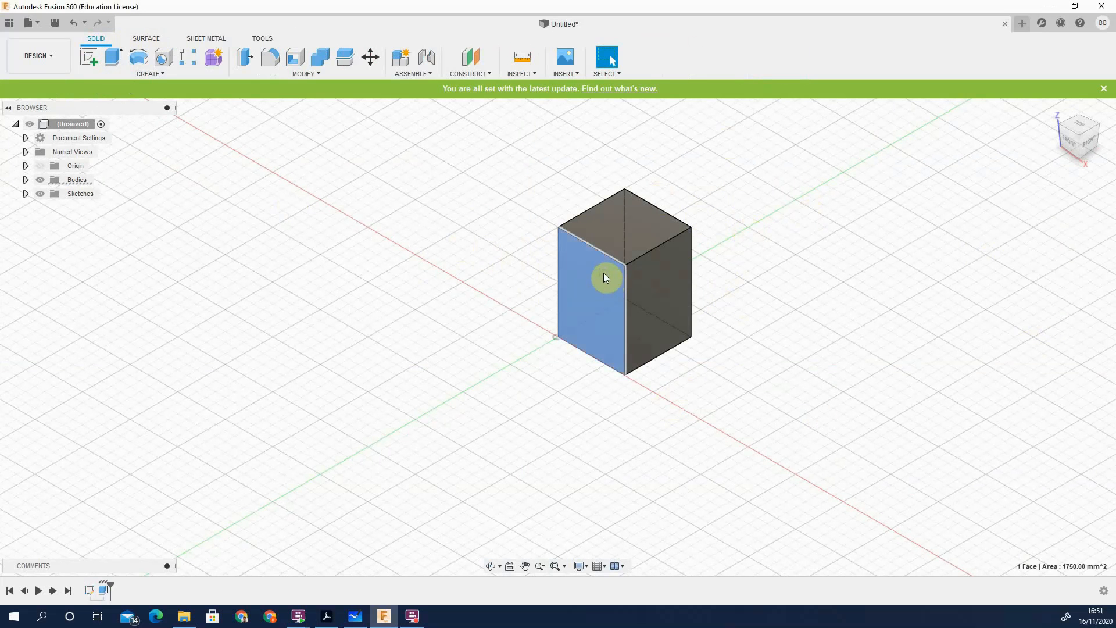
pyautogui.rightClick(604, 277)
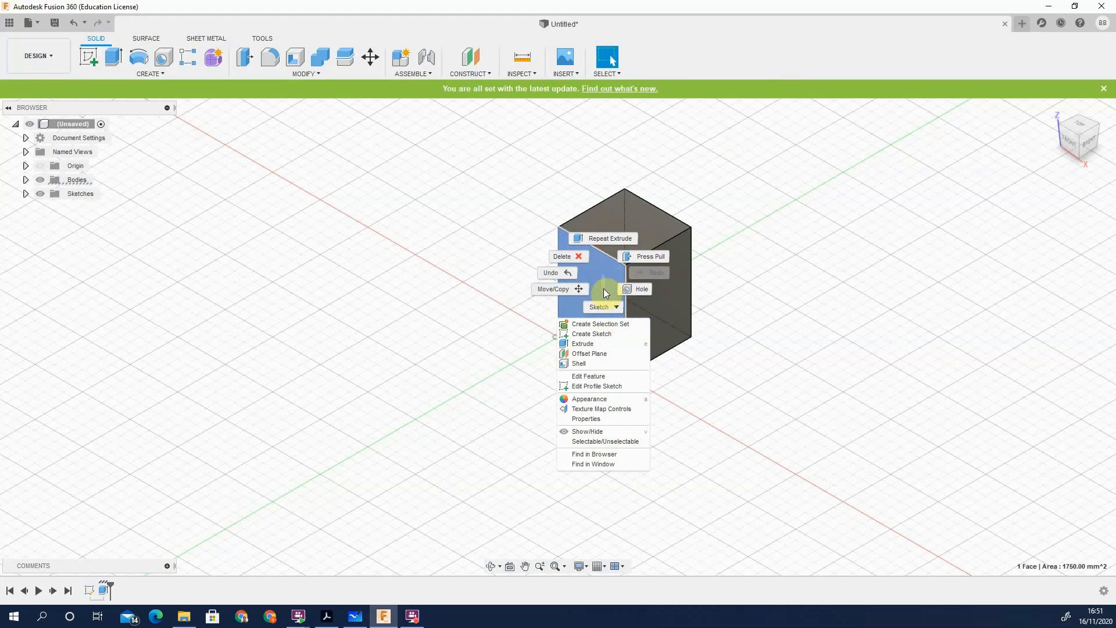
pyautogui.click(603, 288)
pyautogui.click(590, 291)
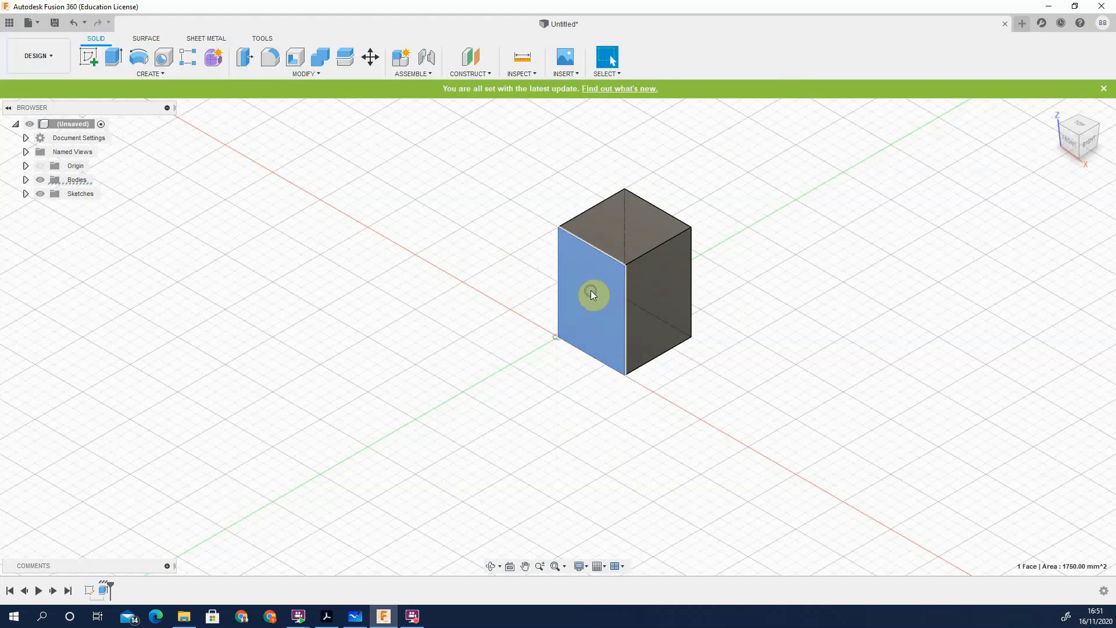
pyautogui.rightClick(598, 302)
pyautogui.click(588, 351)
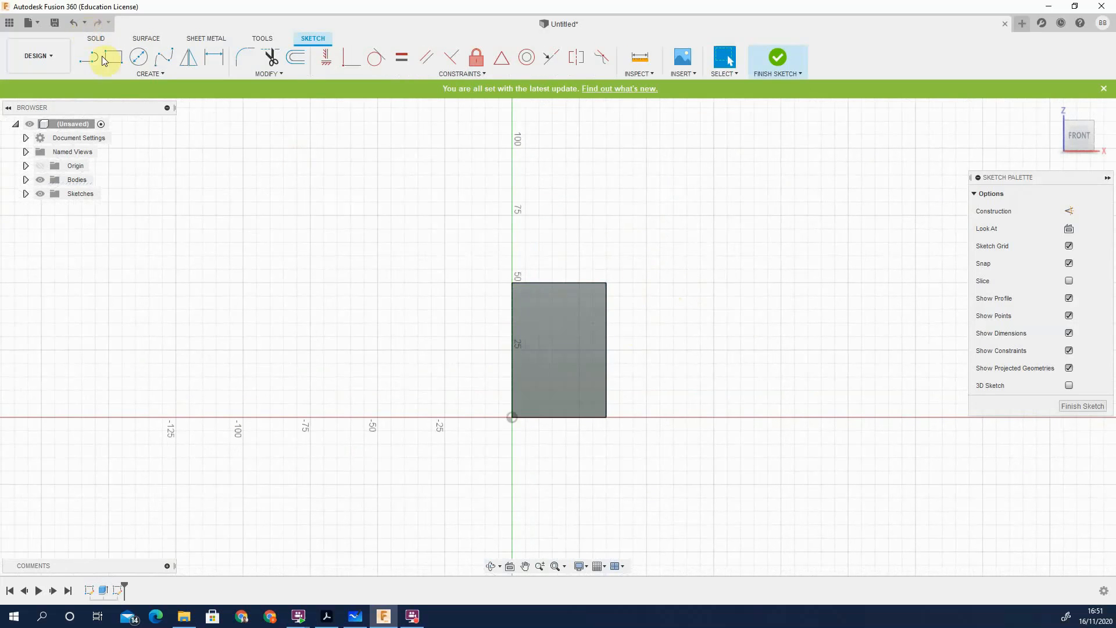
# Draw a rectangle 20.65 mm wide and 25.5 mm high from the face's lower corner opposite the origin, checking the sizes against the Vice Block PDF
pyautogui.press('r')
pyautogui.click(606, 417)
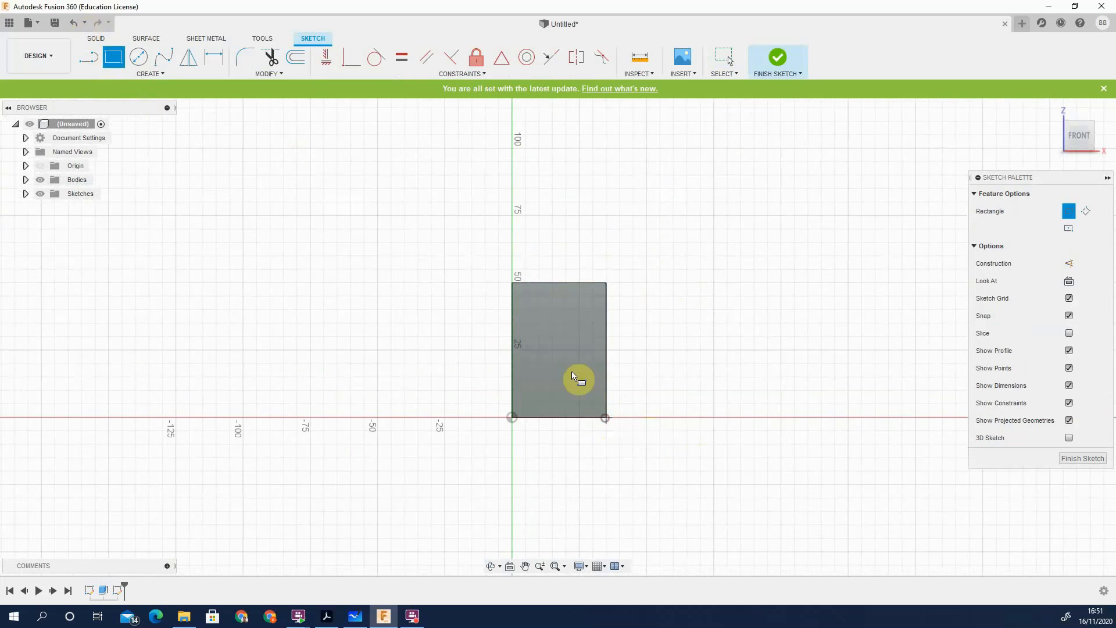
pyautogui.write('25.5')
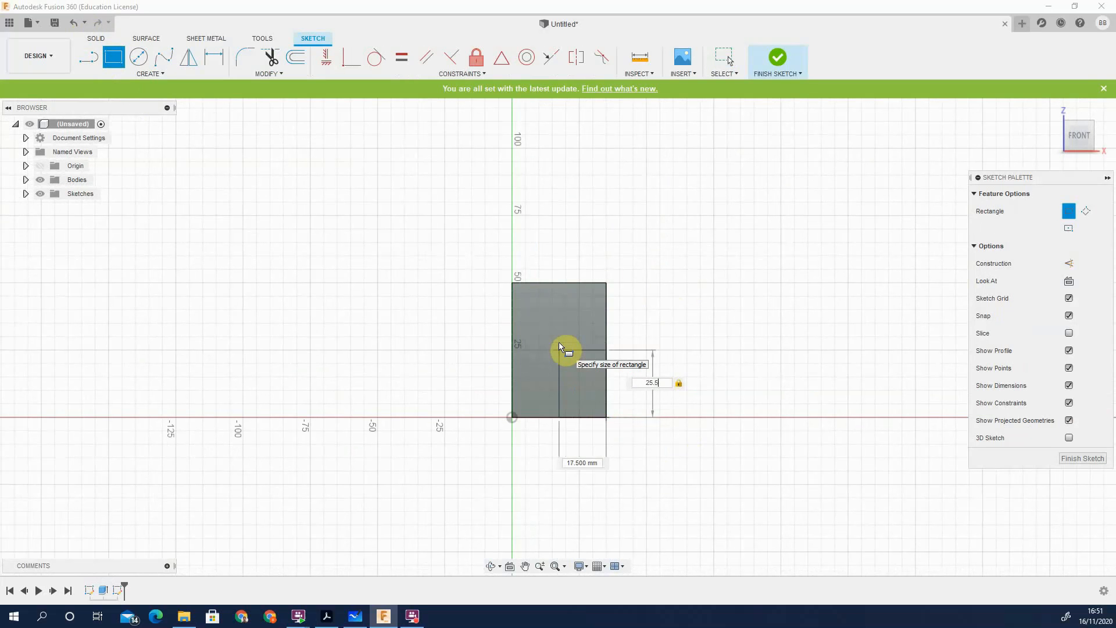
pyautogui.press('Tab')
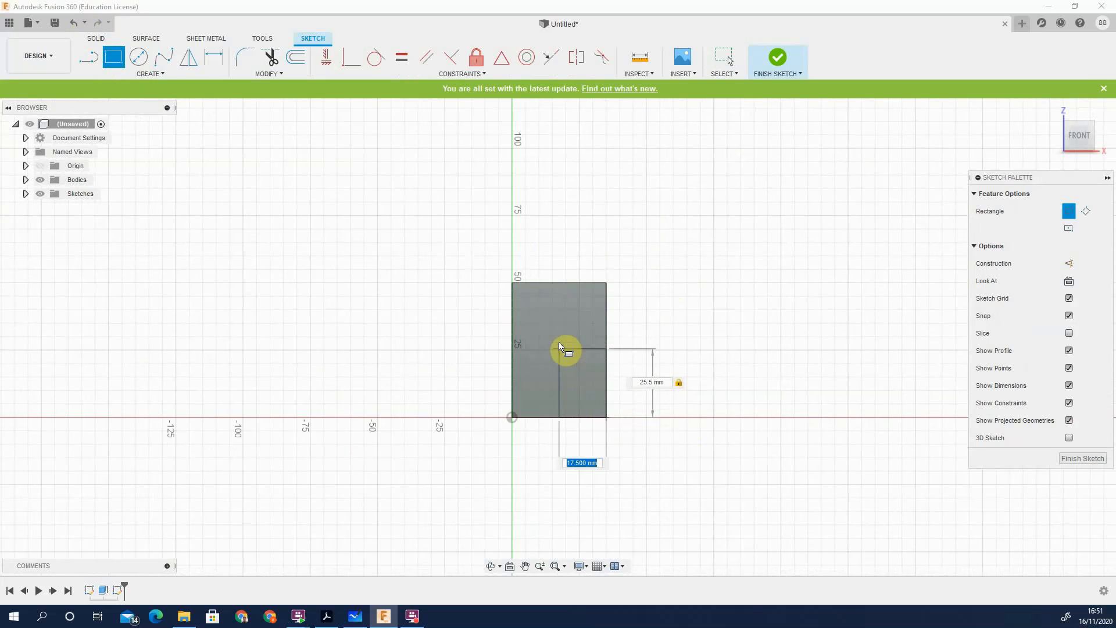
pyautogui.write('20.65')
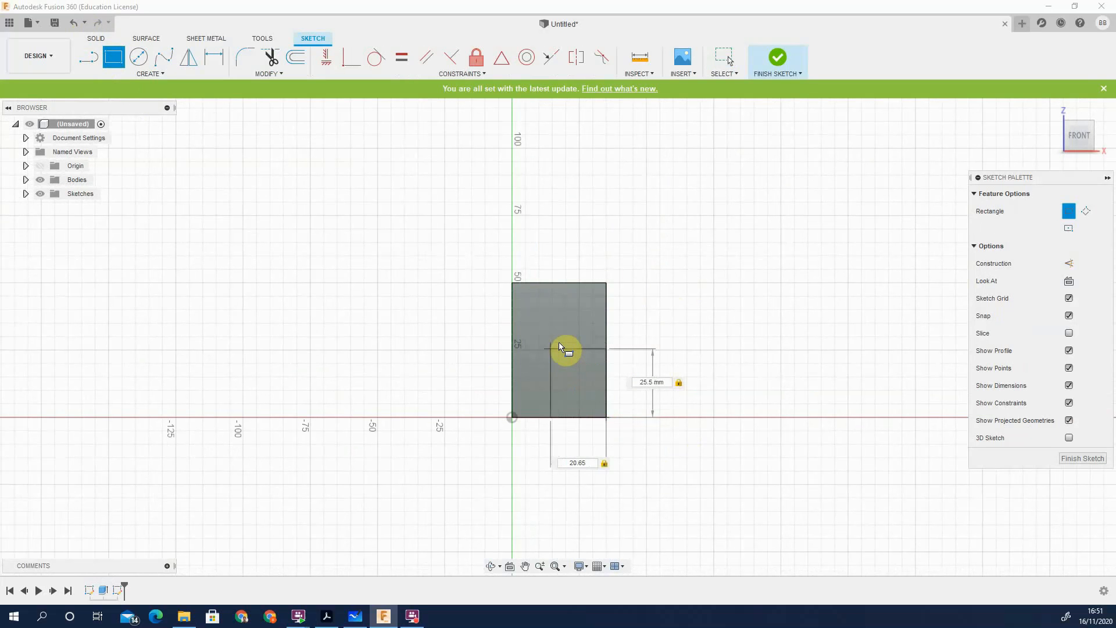
pyautogui.press('Tab')
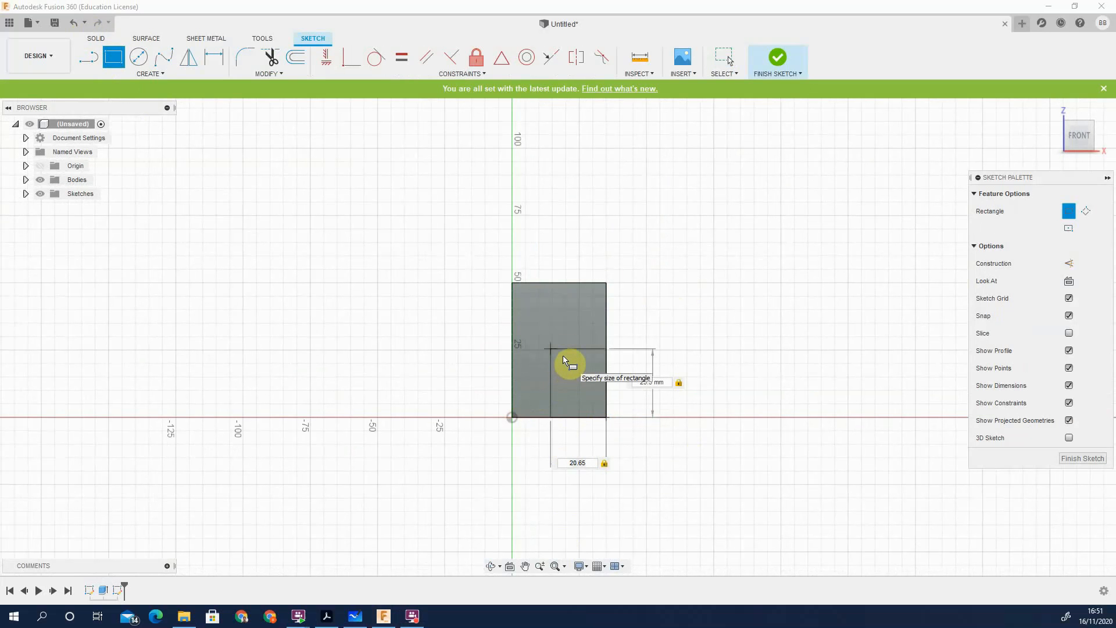
pyautogui.hotkey('alt', 'Tab')
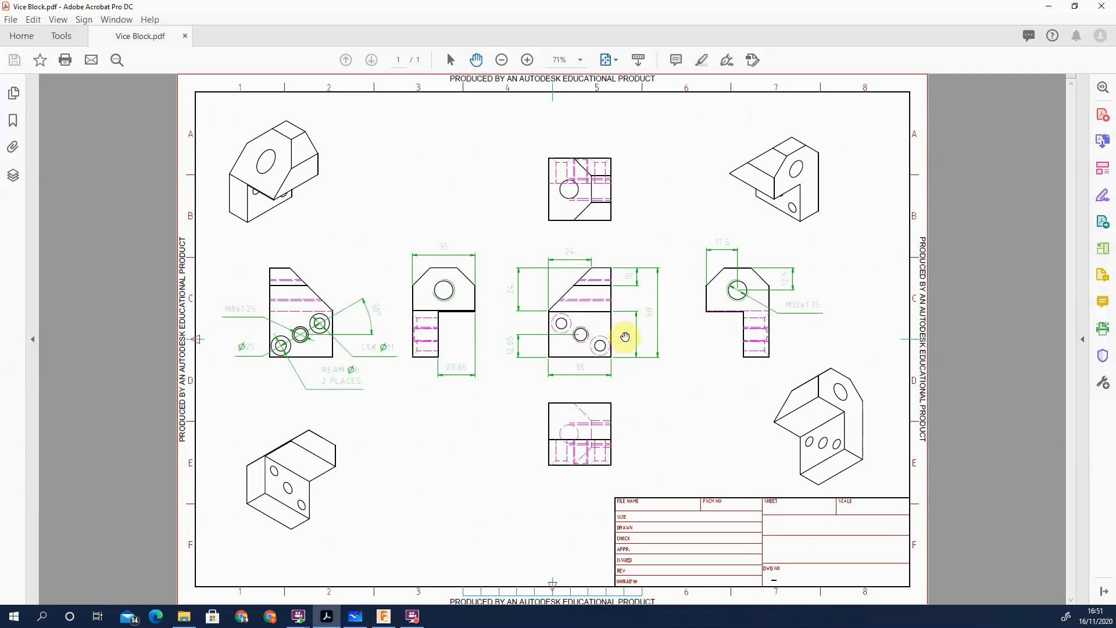
pyautogui.hotkey('alt', 'Tab')
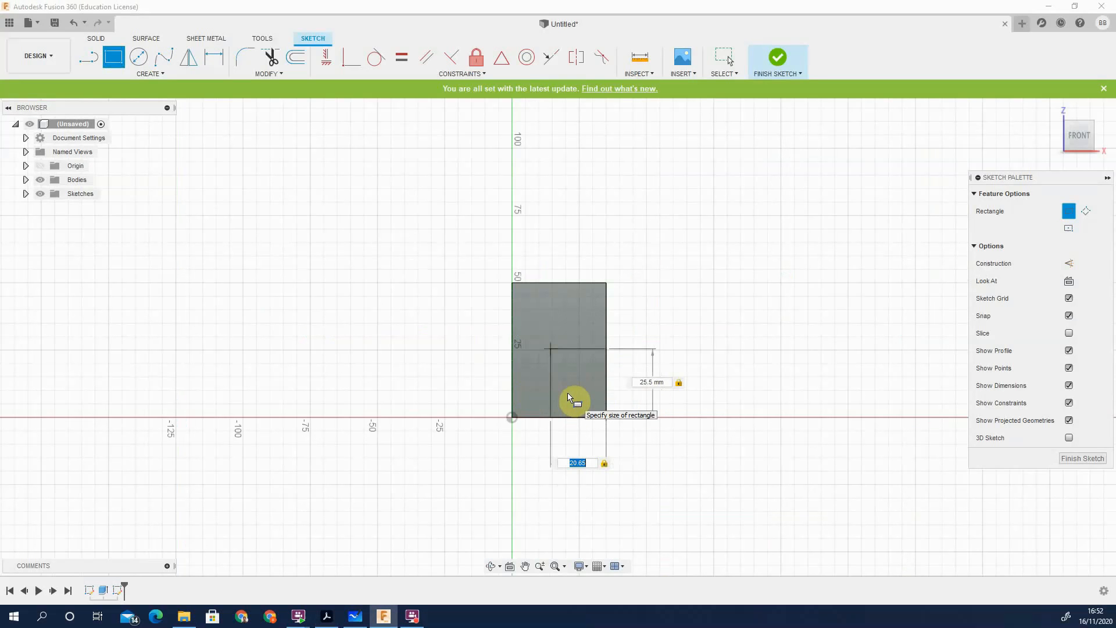
pyautogui.press('Return')
pyautogui.press('Escape')
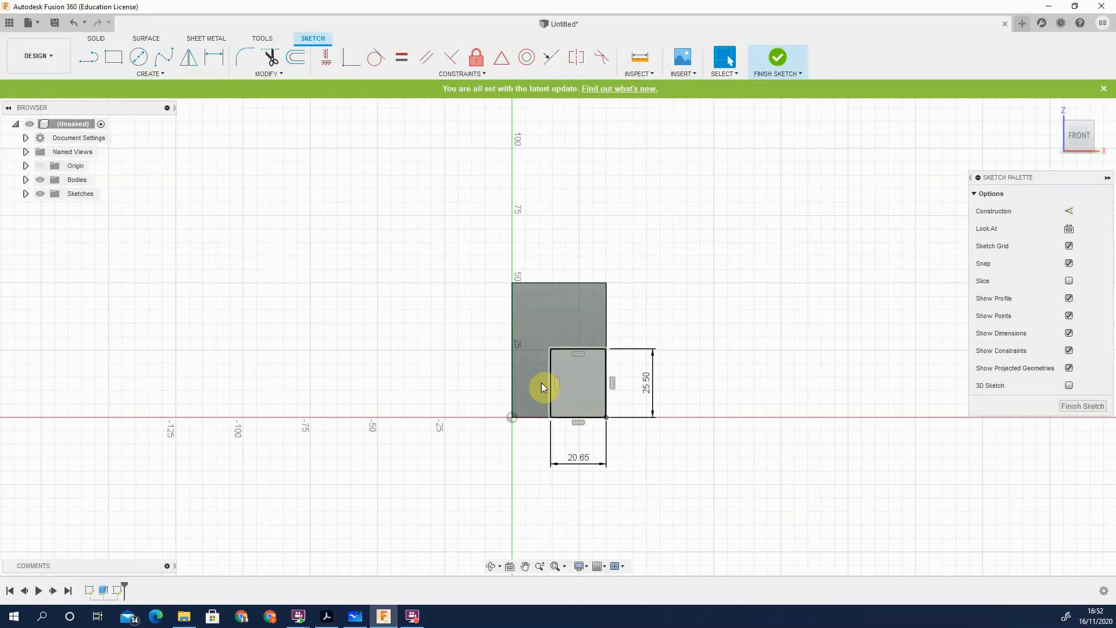
# Extrude the small rectangle as a cut with its extent set to All, flipped so it passes through the block
pyautogui.click(96, 38)
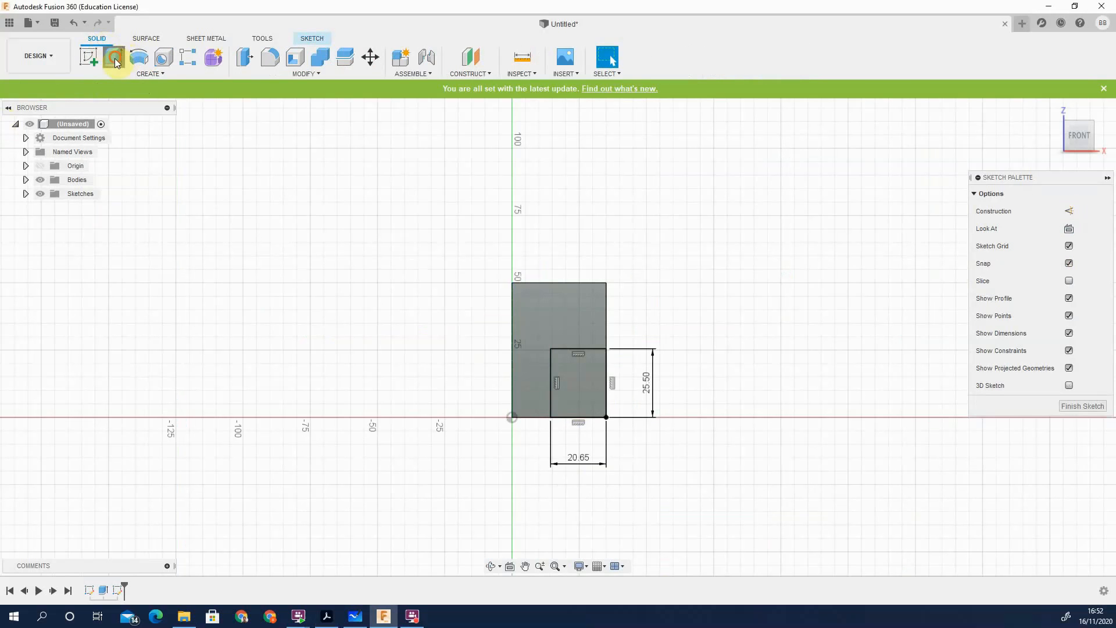
pyautogui.click(116, 62)
pyautogui.click(608, 337)
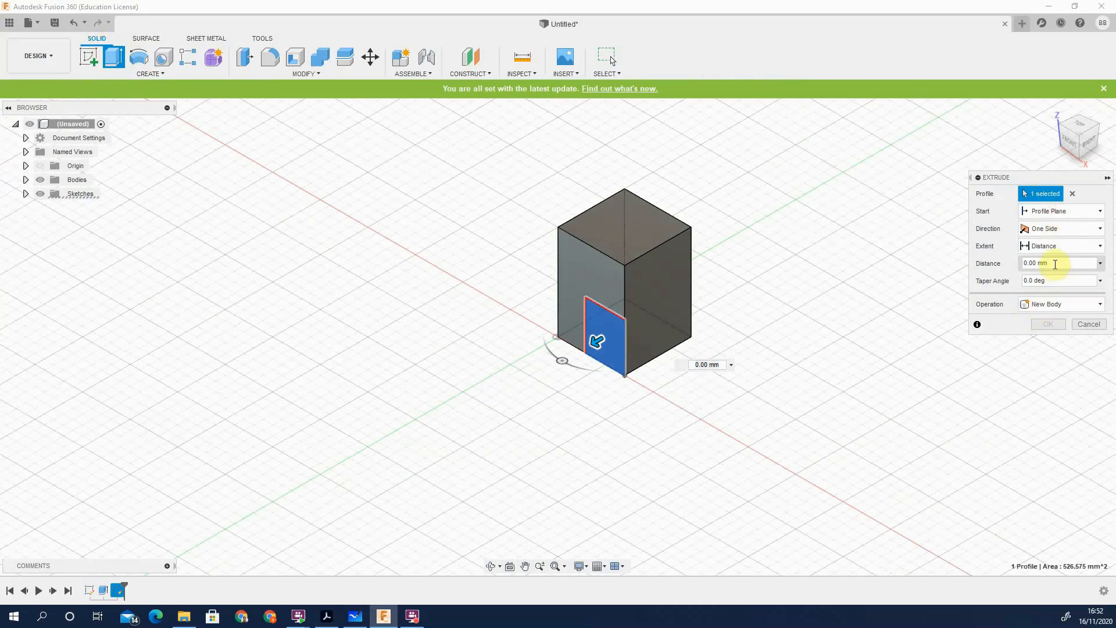
pyautogui.click(1062, 230)
pyautogui.click(1061, 243)
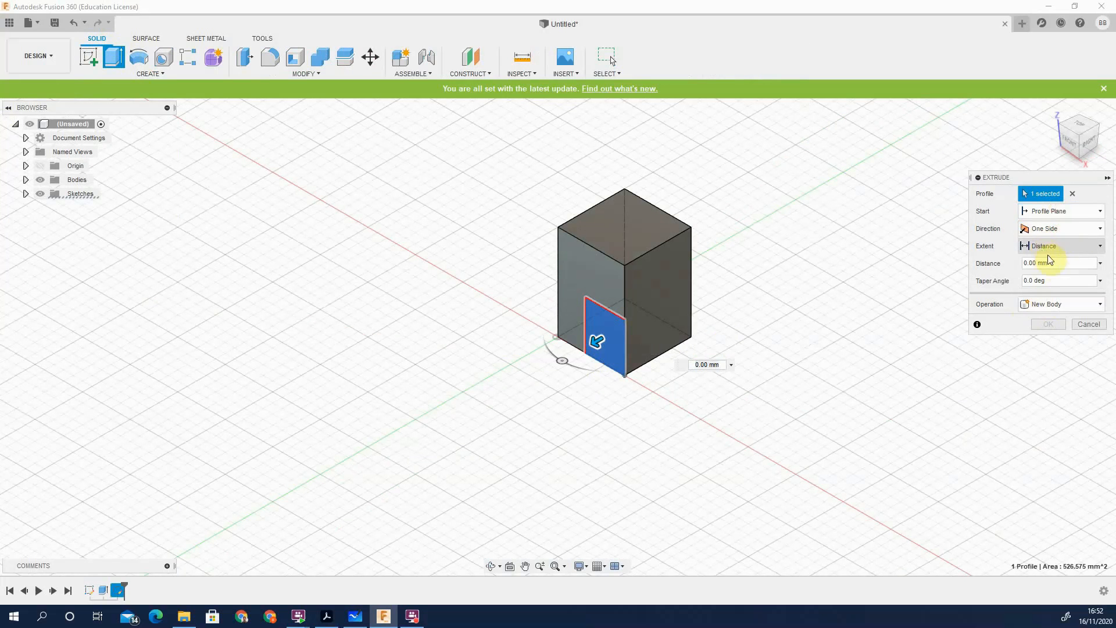
pyautogui.click(1057, 307)
pyautogui.click(1038, 332)
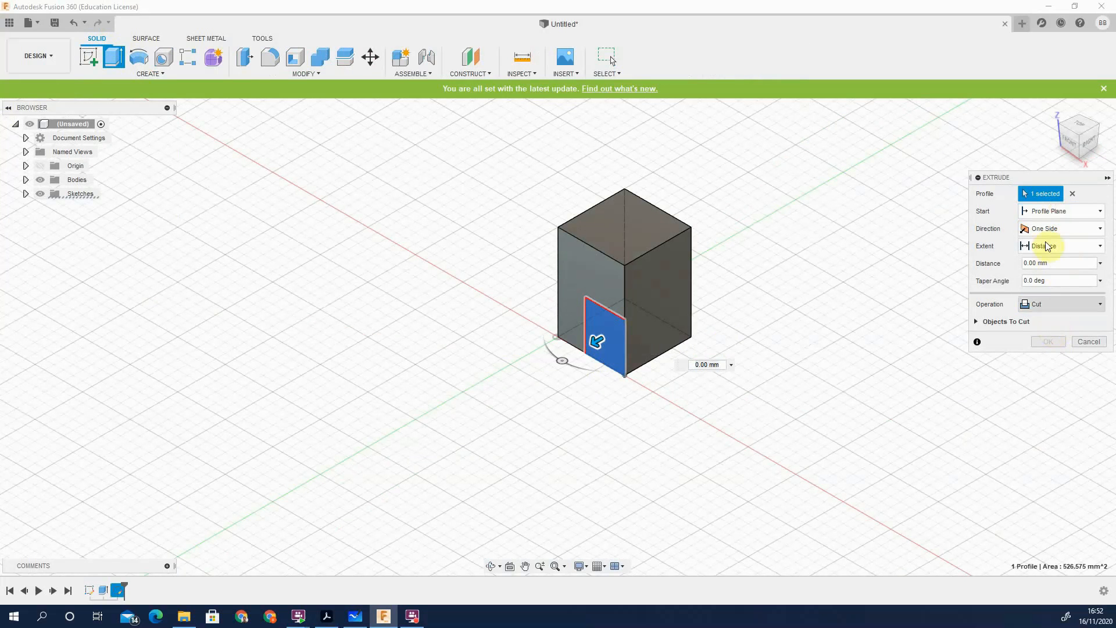
pyautogui.click(1052, 230)
pyautogui.click(1055, 228)
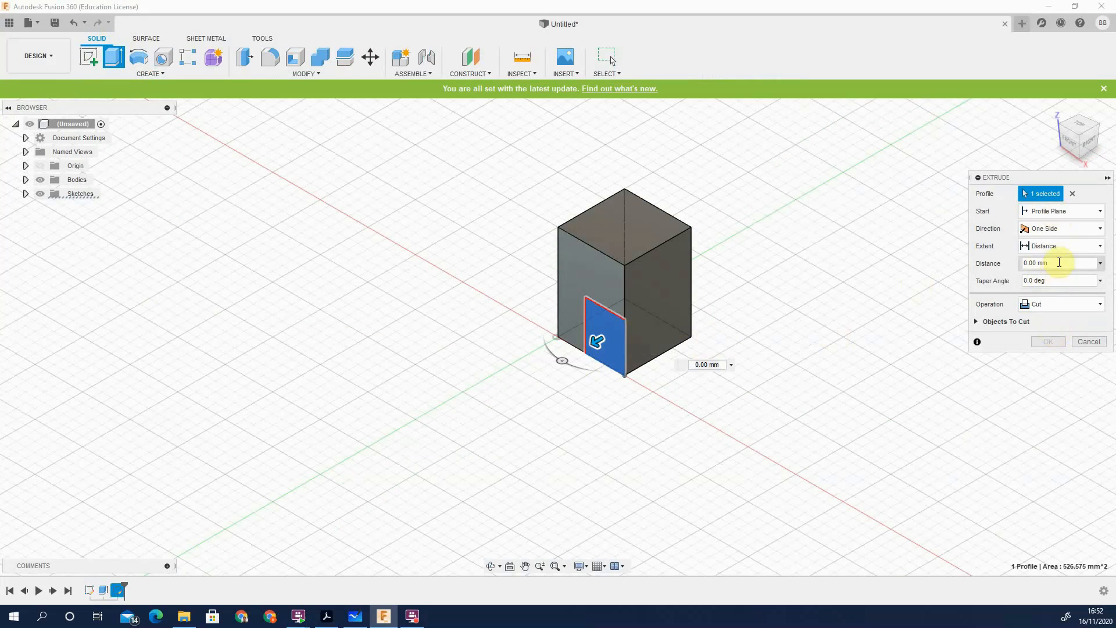
pyautogui.click(1059, 246)
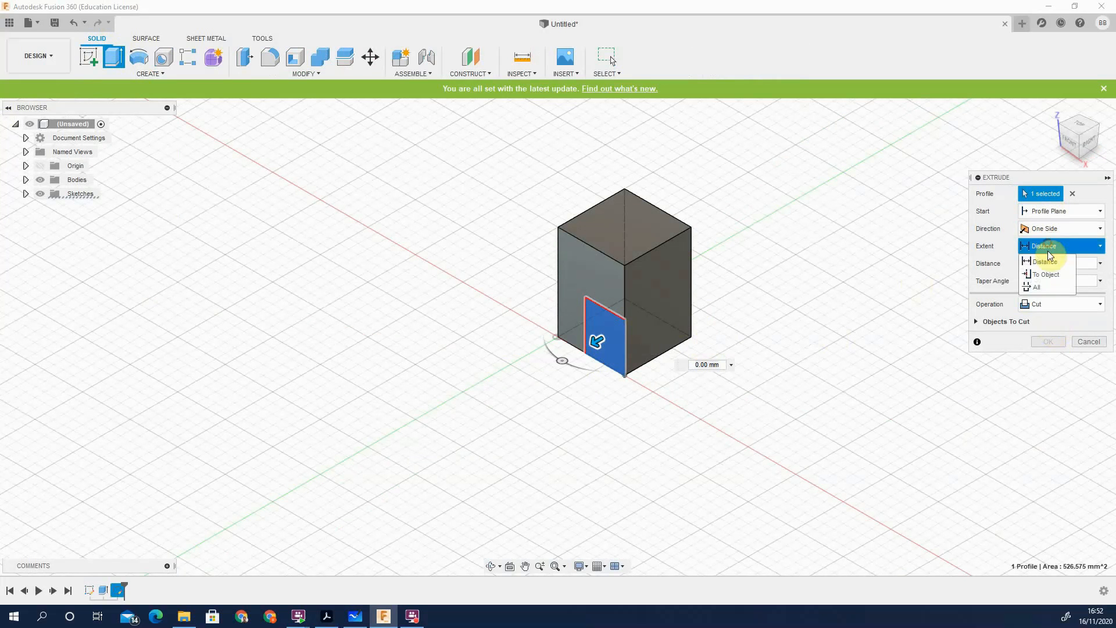
pyautogui.click(1046, 285)
pyautogui.click(1024, 263)
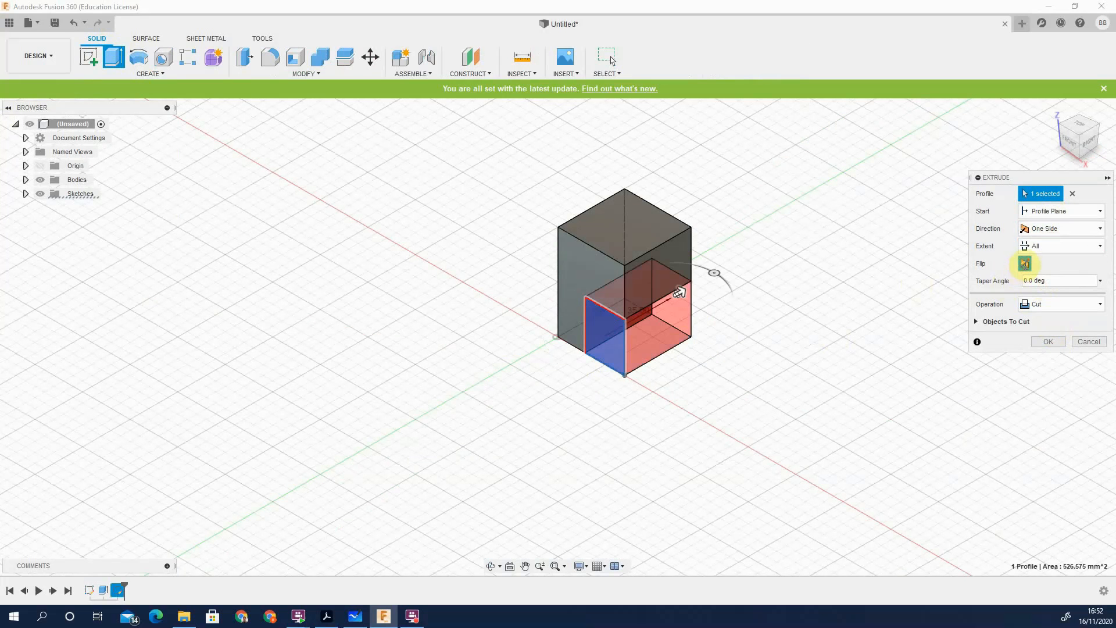
pyautogui.click(1048, 342)
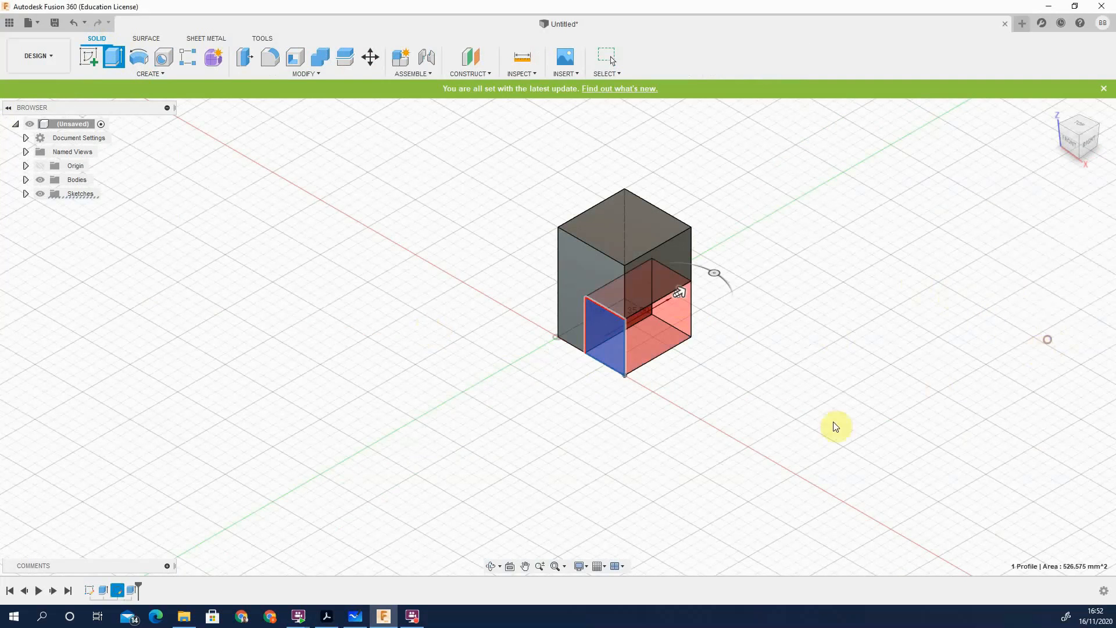
# Chamfer the two front-to-back edges of the top face with an equal distance of 10 mm
pyautogui.click(1065, 142)
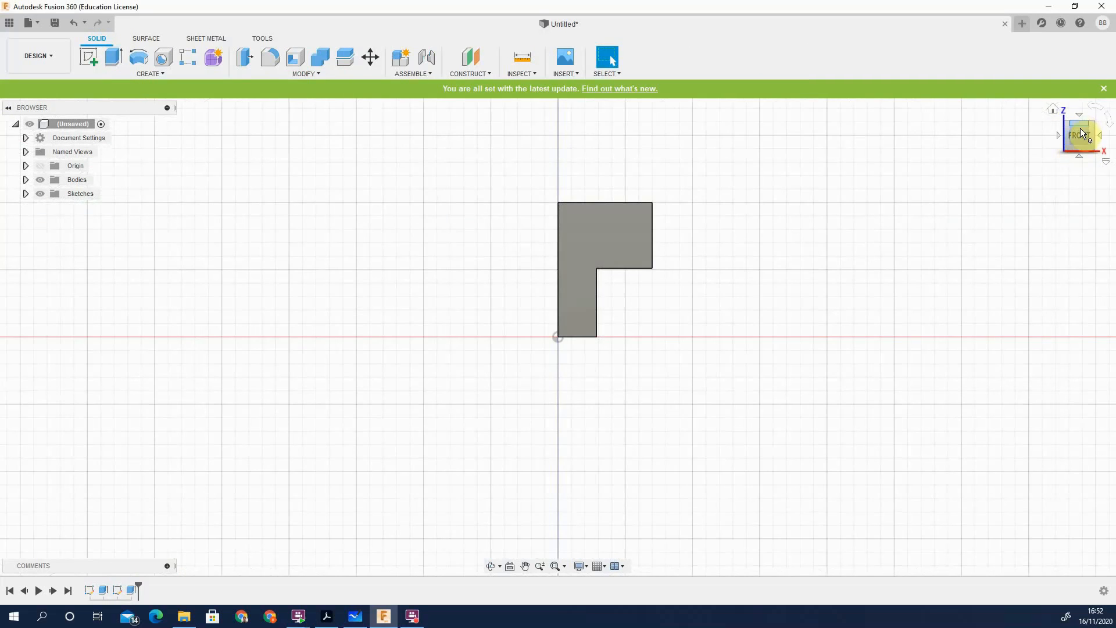
pyautogui.click(1053, 110)
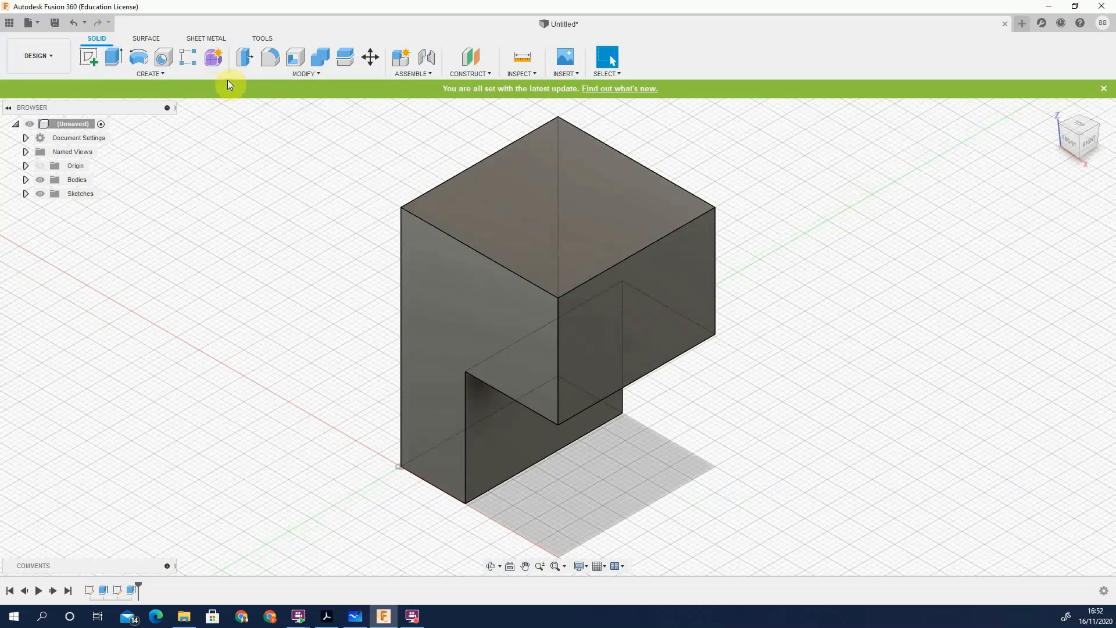
pyautogui.click(284, 75)
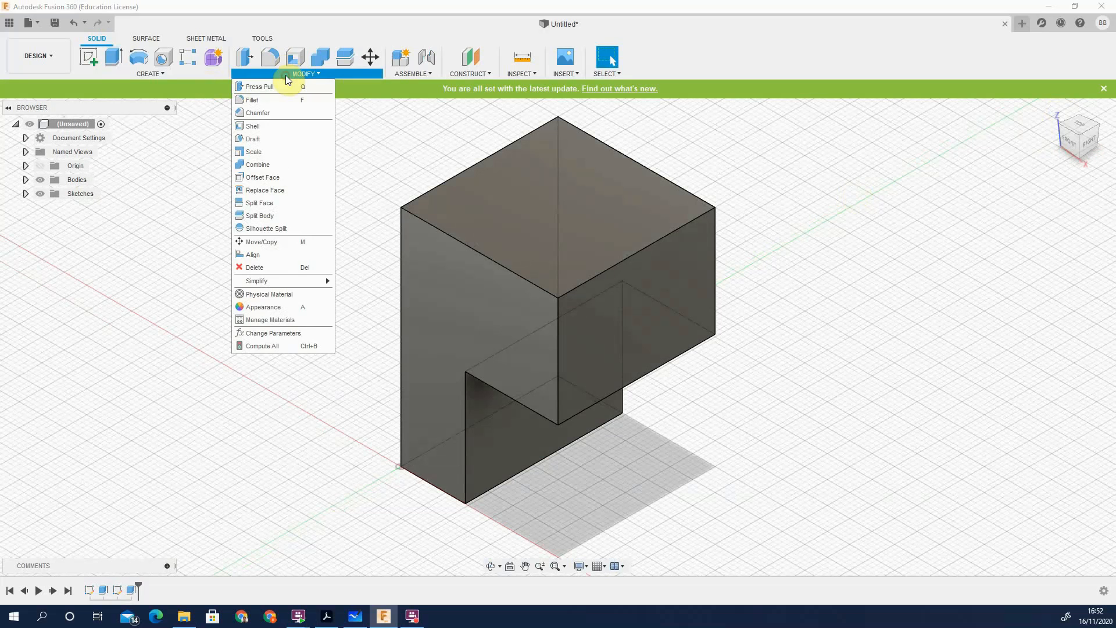
pyautogui.click(273, 115)
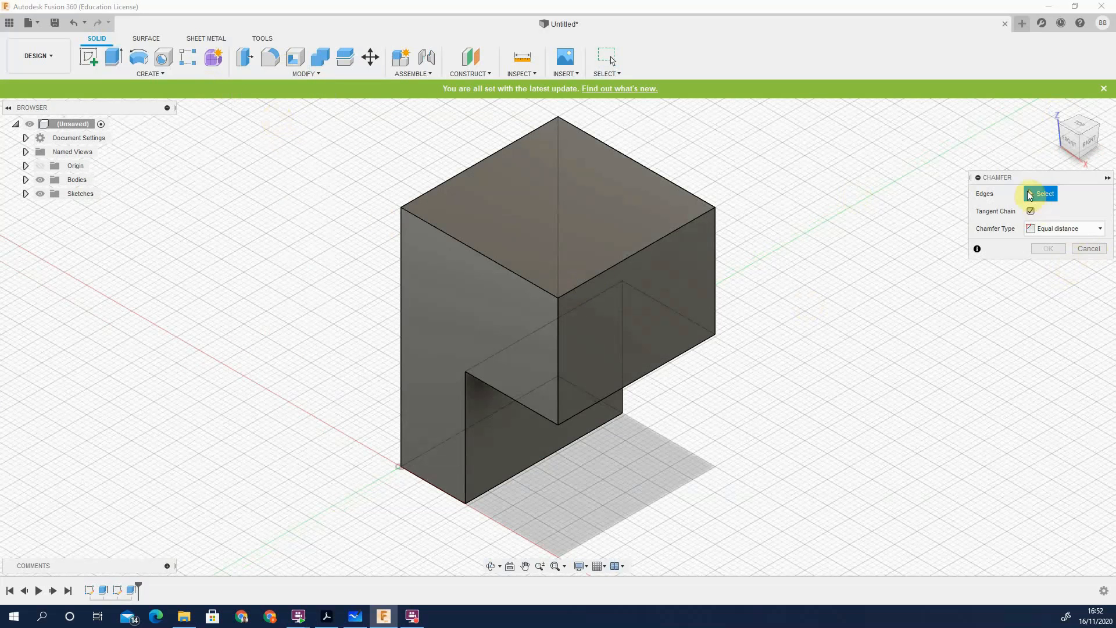
pyautogui.click(646, 248)
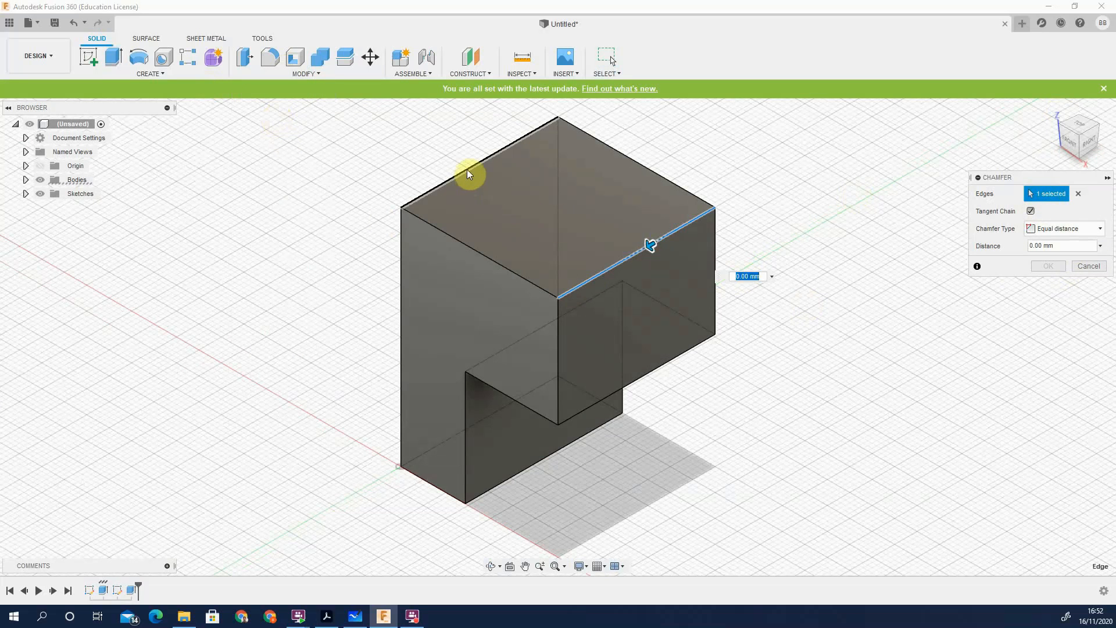
pyautogui.click(468, 172)
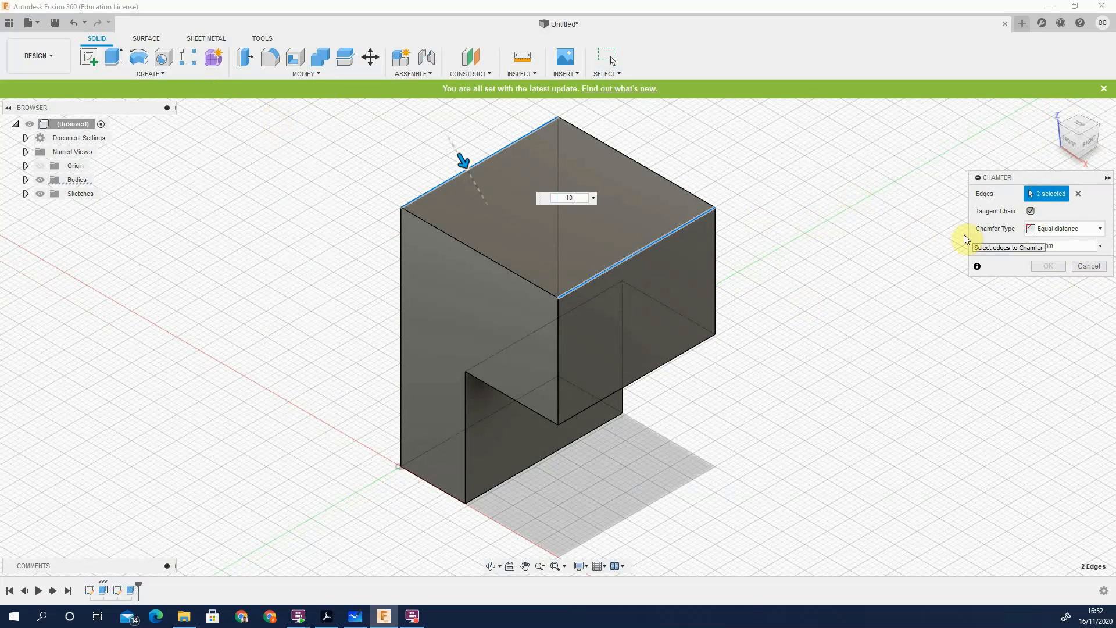
pyautogui.press('Return')
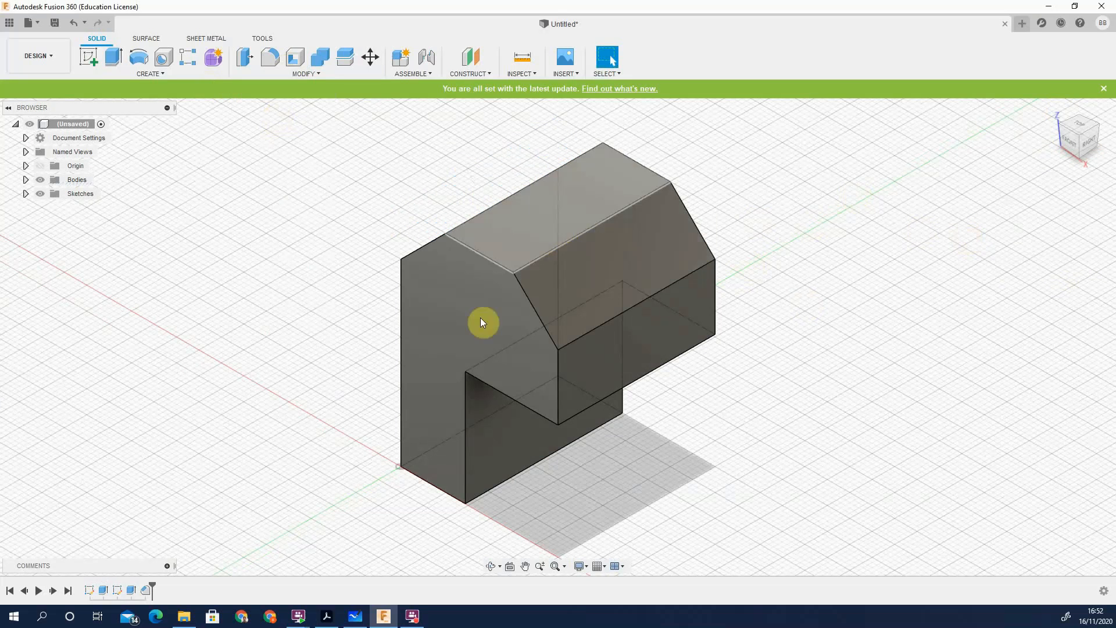
# Chamfer the front edge of the top face with an equal distance of 24 mm
pyautogui.click(285, 78)
pyautogui.click(291, 111)
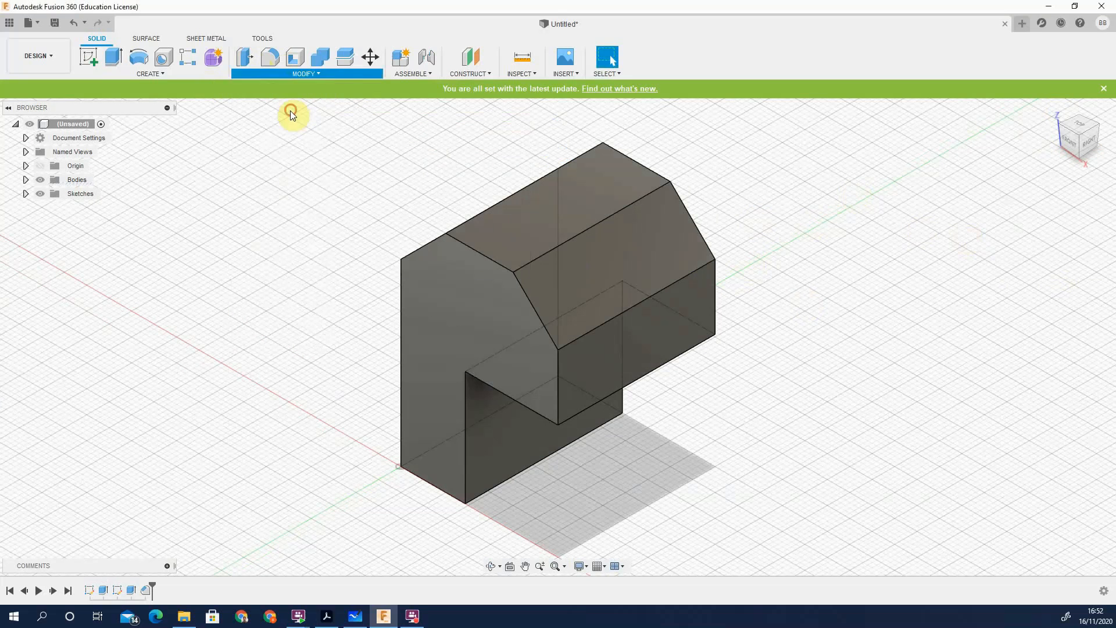
pyautogui.click(495, 265)
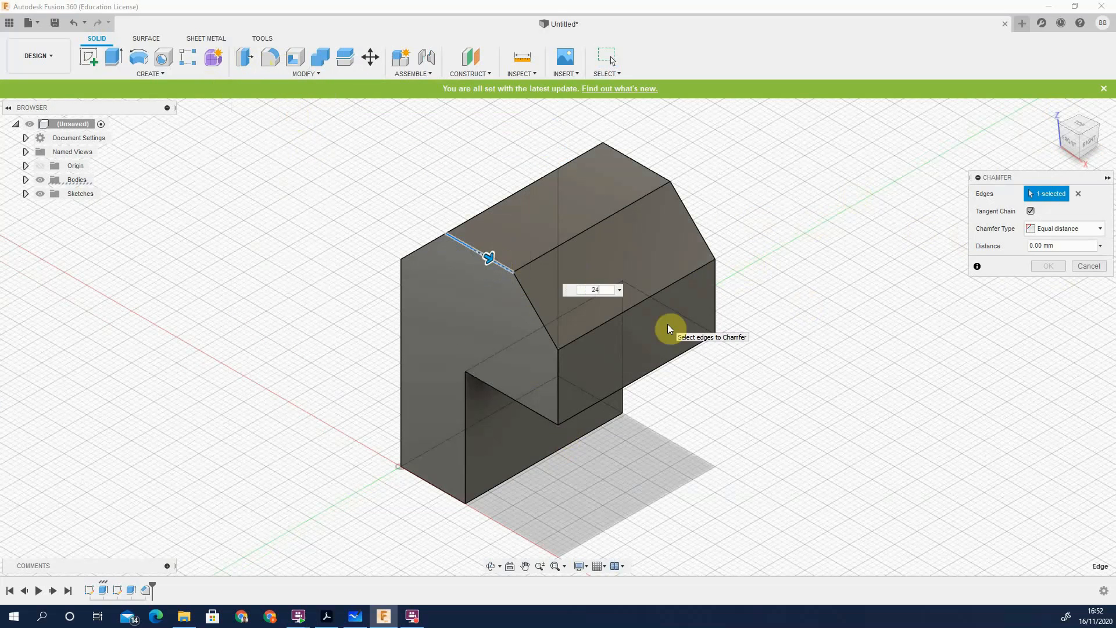
pyautogui.click(1044, 266)
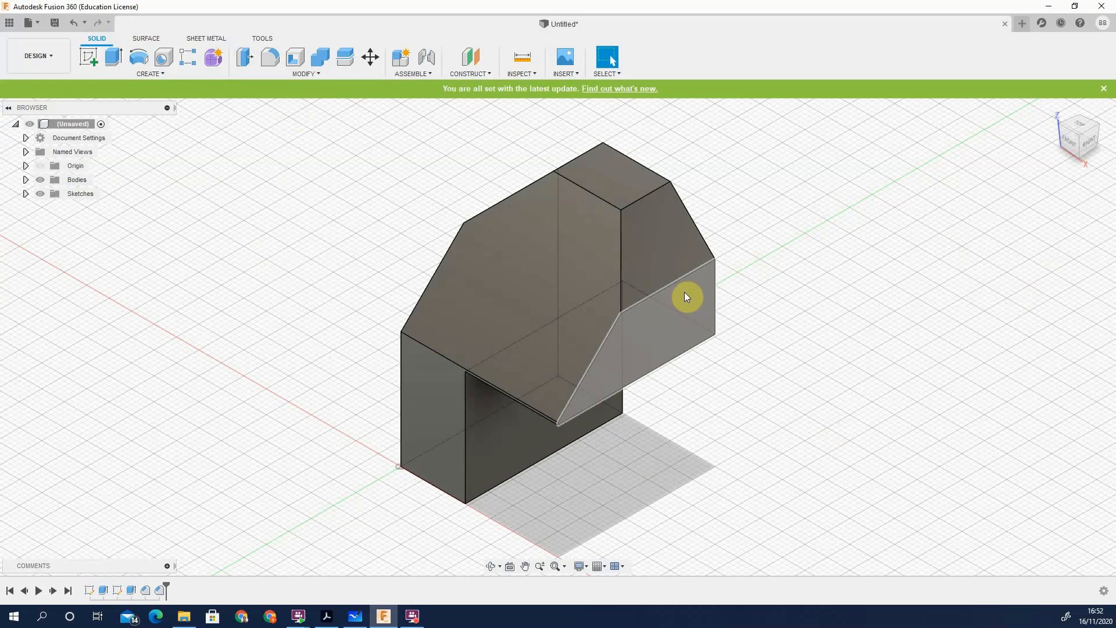
# Place a simple hole on the block's back face, 12.5 mm below the top edge and 17.5 mm from the overhang's vertical side edge
pyautogui.click(1088, 141)
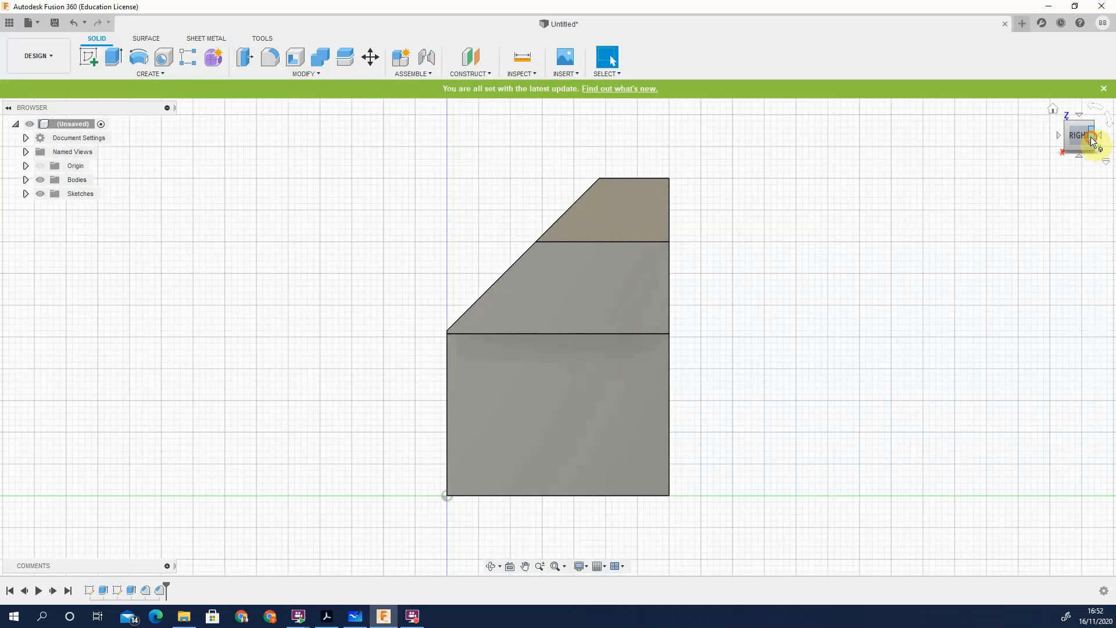
pyautogui.click(1093, 138)
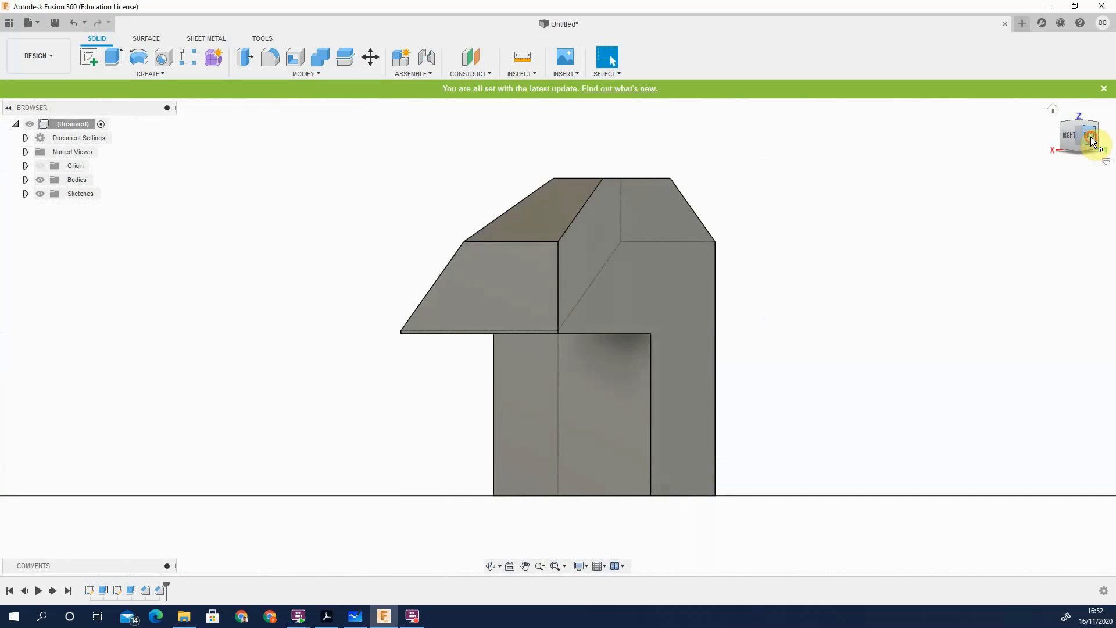
pyautogui.click(165, 65)
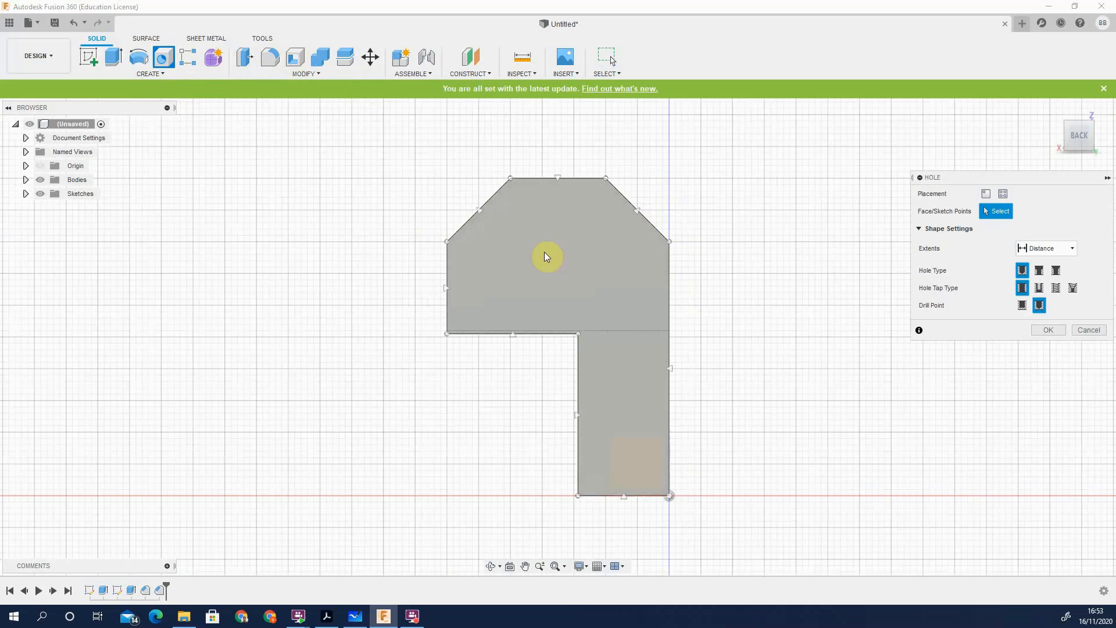
pyautogui.click(570, 254)
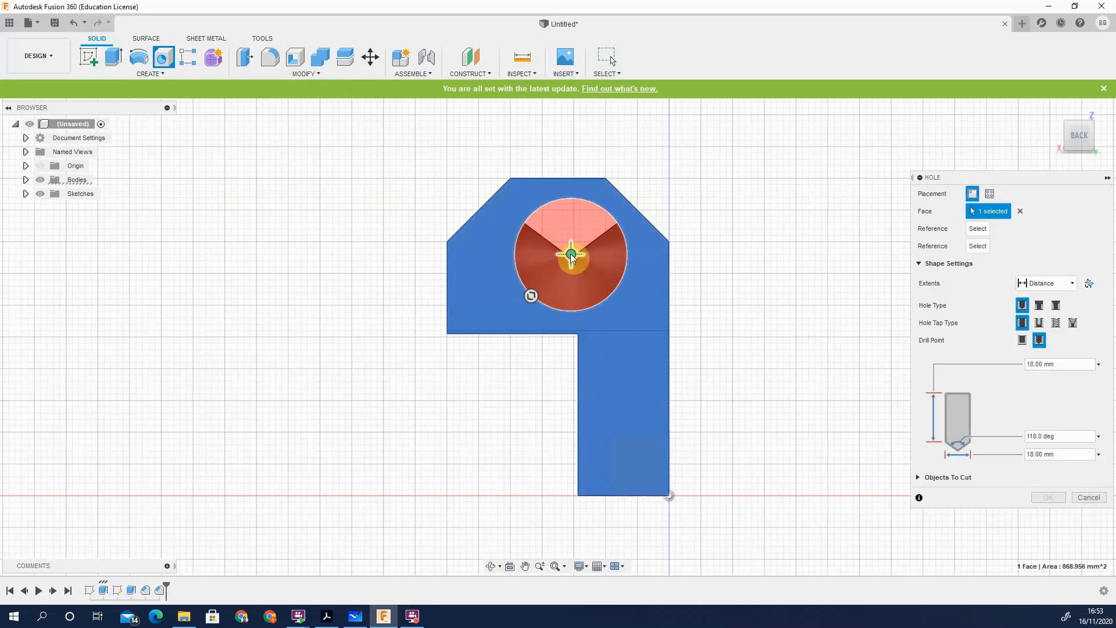
pyautogui.click(581, 182)
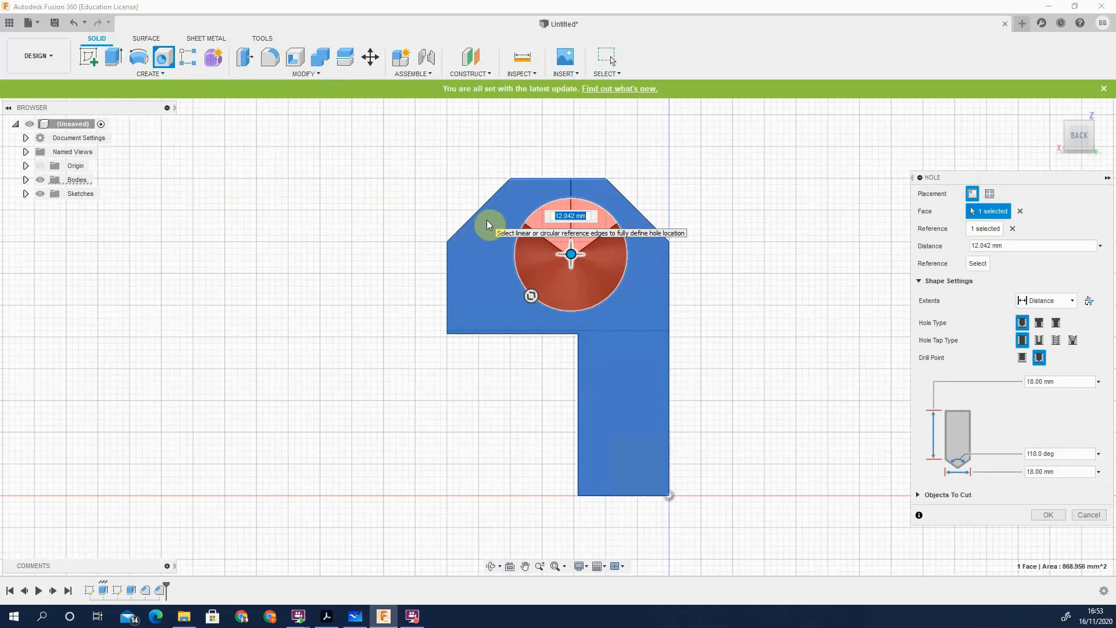
pyautogui.press('Return')
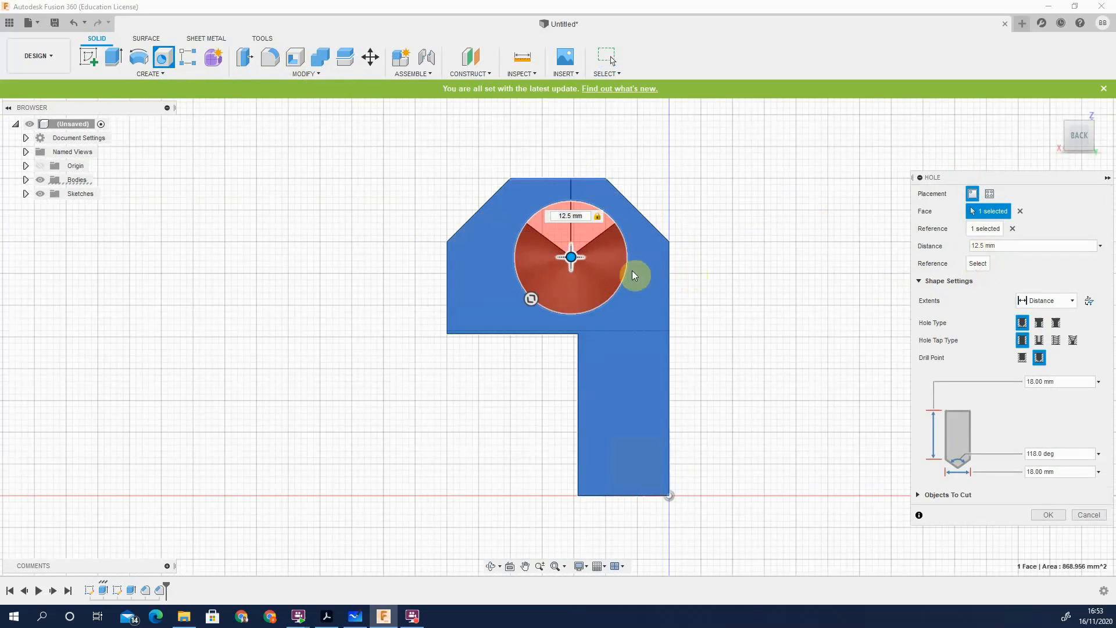
pyautogui.click(448, 272)
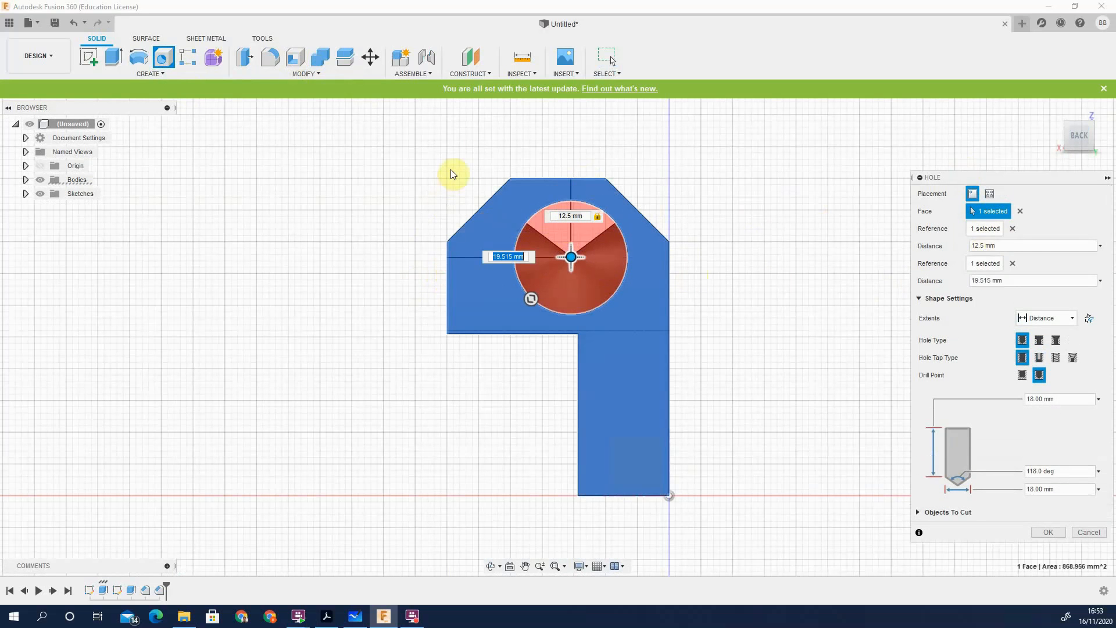
pyautogui.write('17.5')
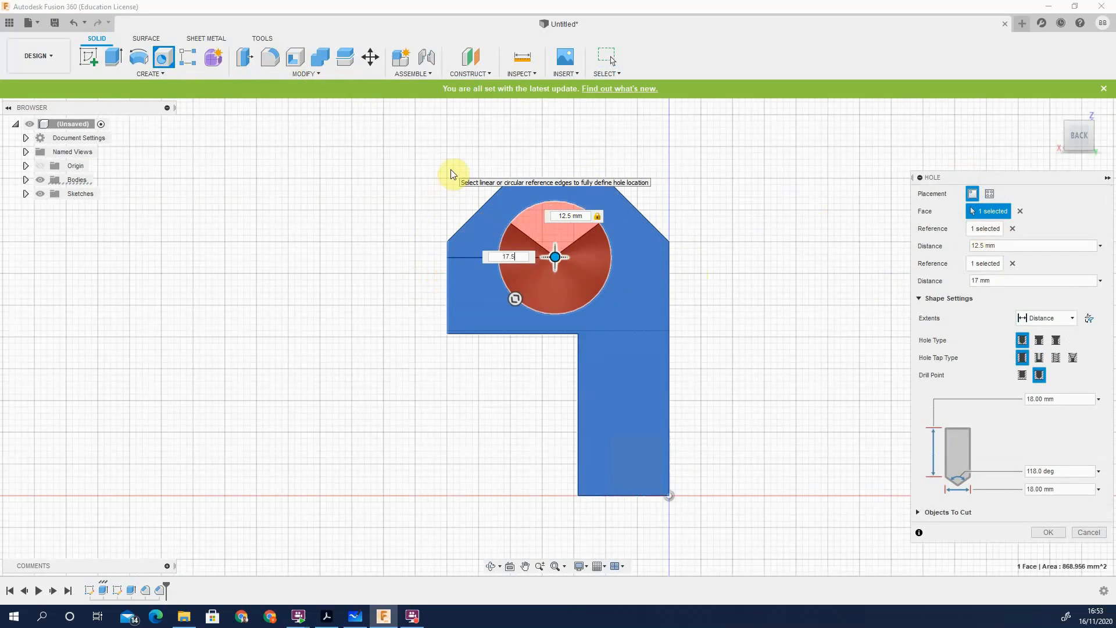
pyautogui.press('Return')
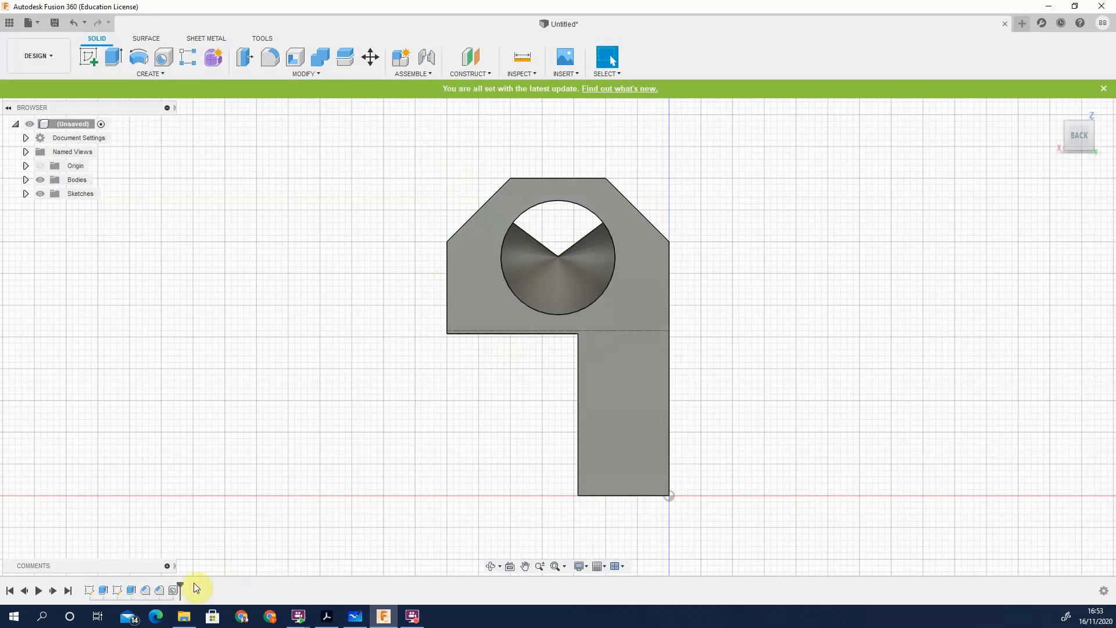
# Edit the hole on the back face into a tapped hole with ISO Metric thread, size 12.0 mm
pyautogui.click(173, 591)
pyautogui.rightClick(173, 592)
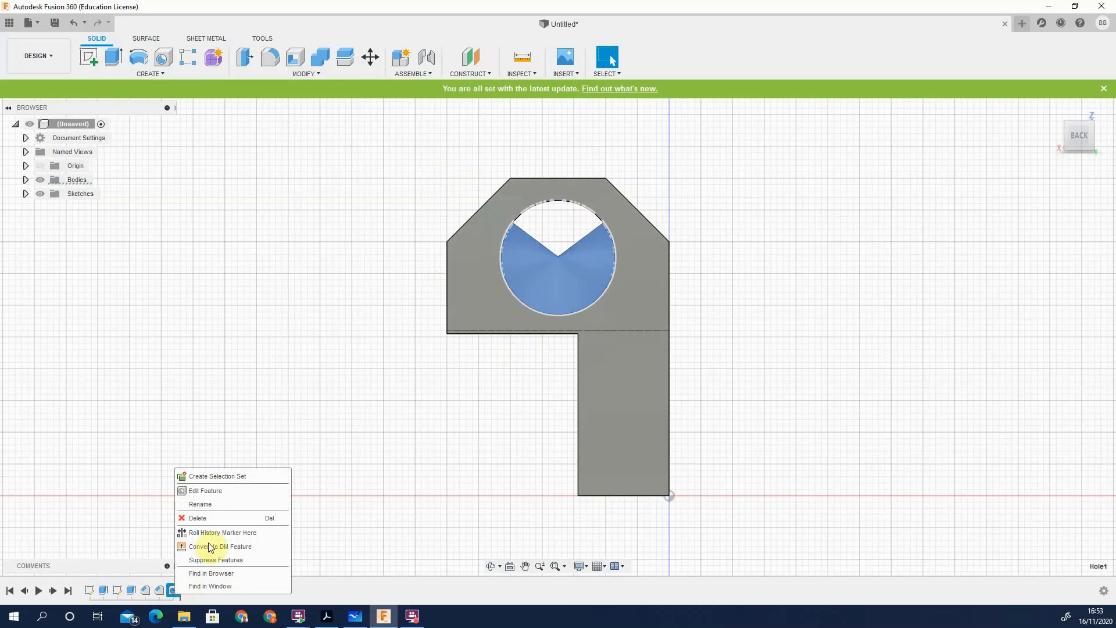
pyautogui.click(224, 490)
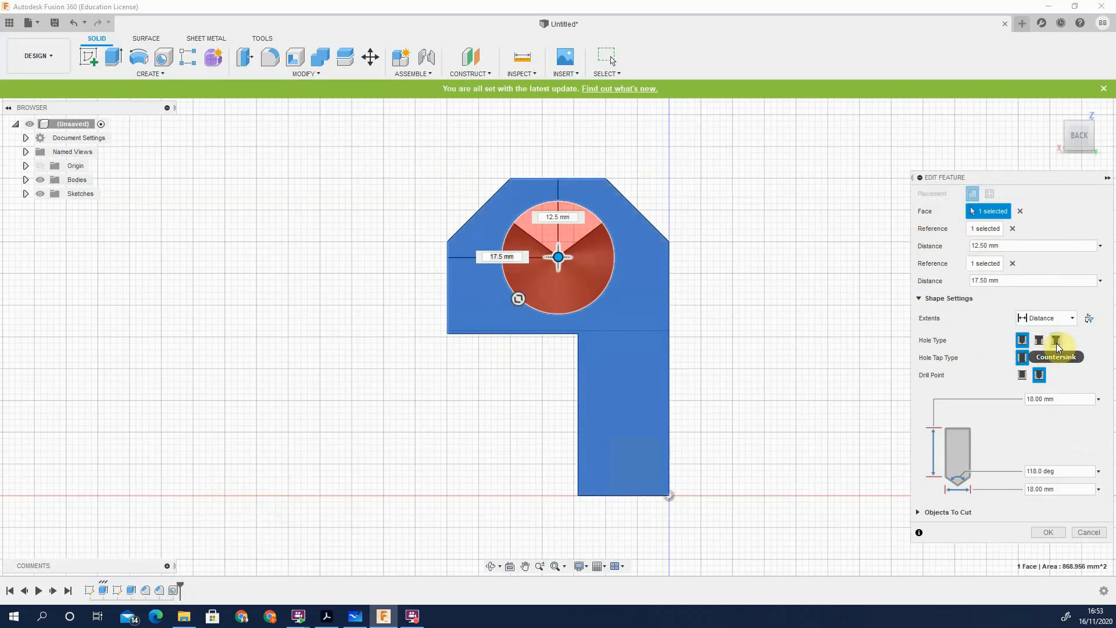
pyautogui.click(1057, 361)
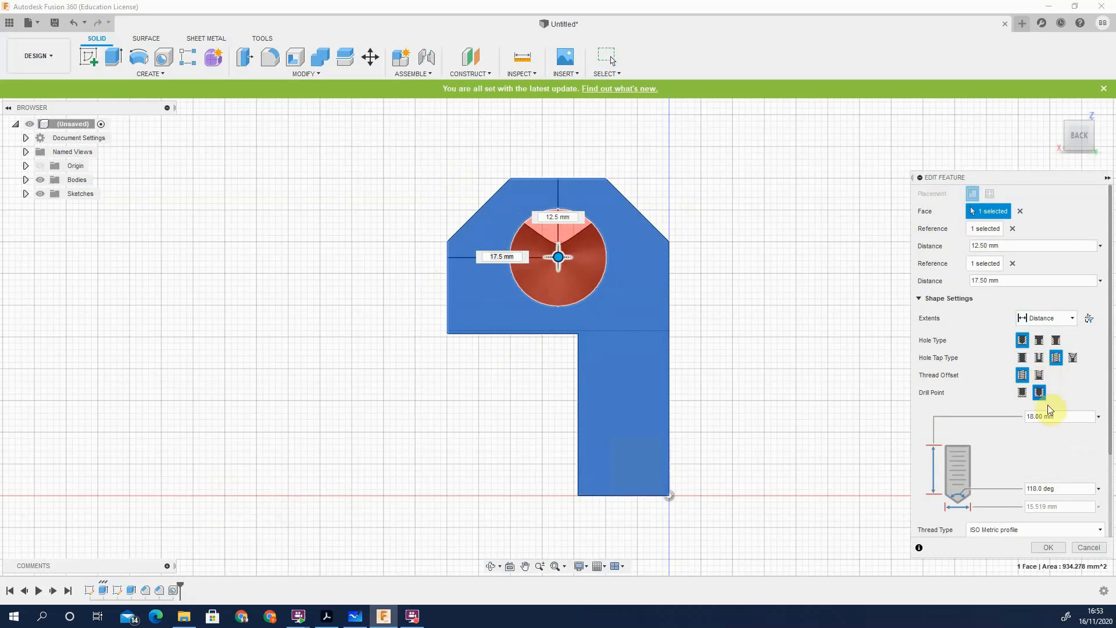
pyautogui.scroll(-2, 1016, 466)
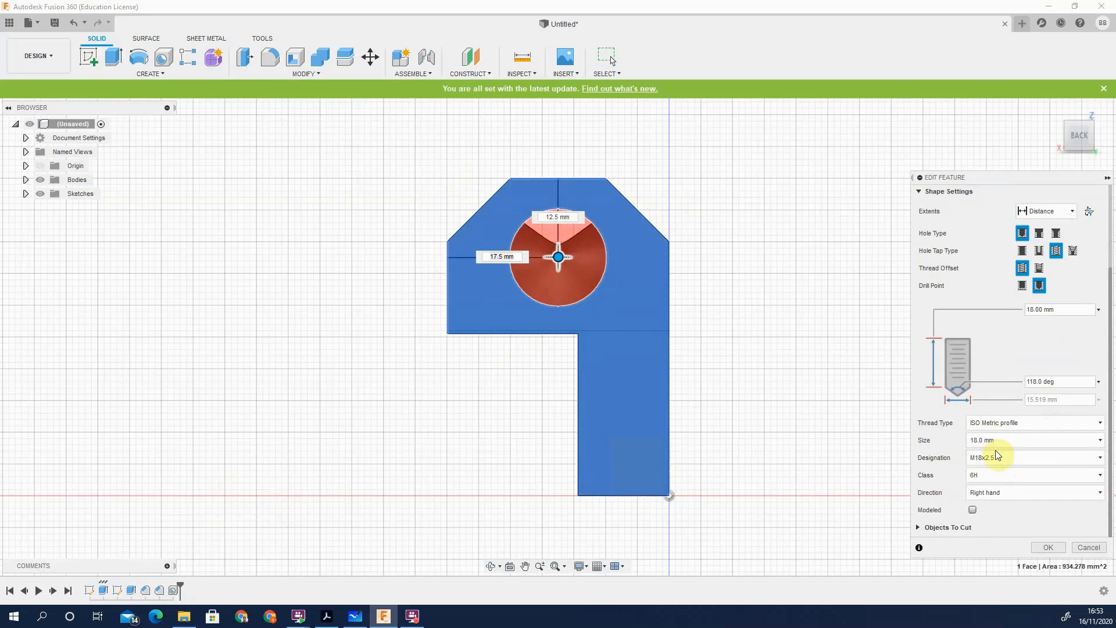
pyautogui.click(996, 458)
pyautogui.click(1007, 440)
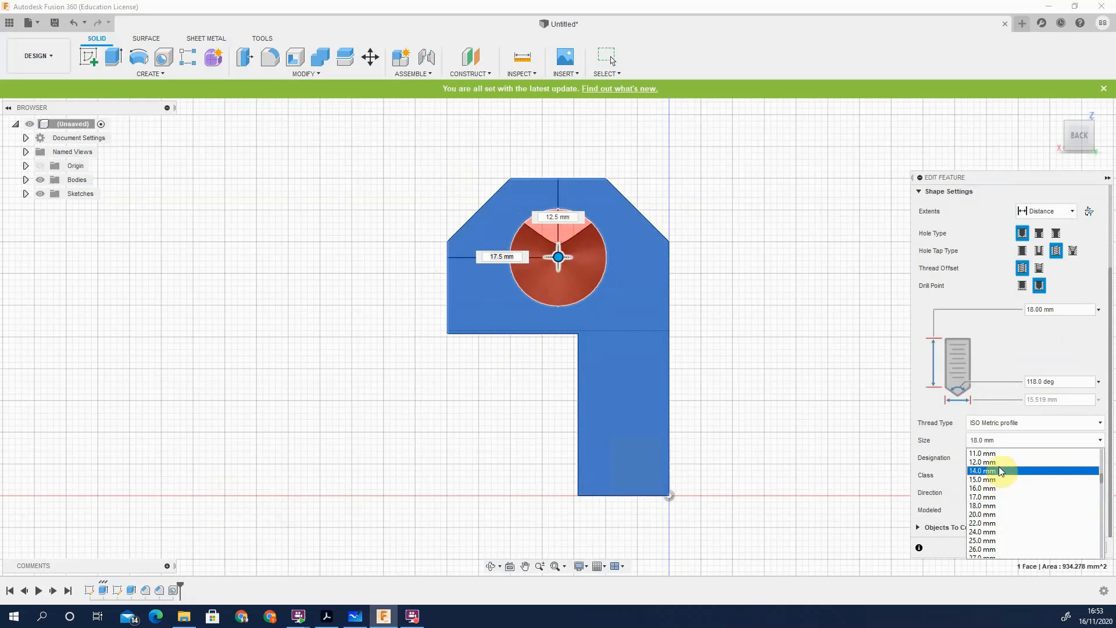
pyautogui.click(997, 465)
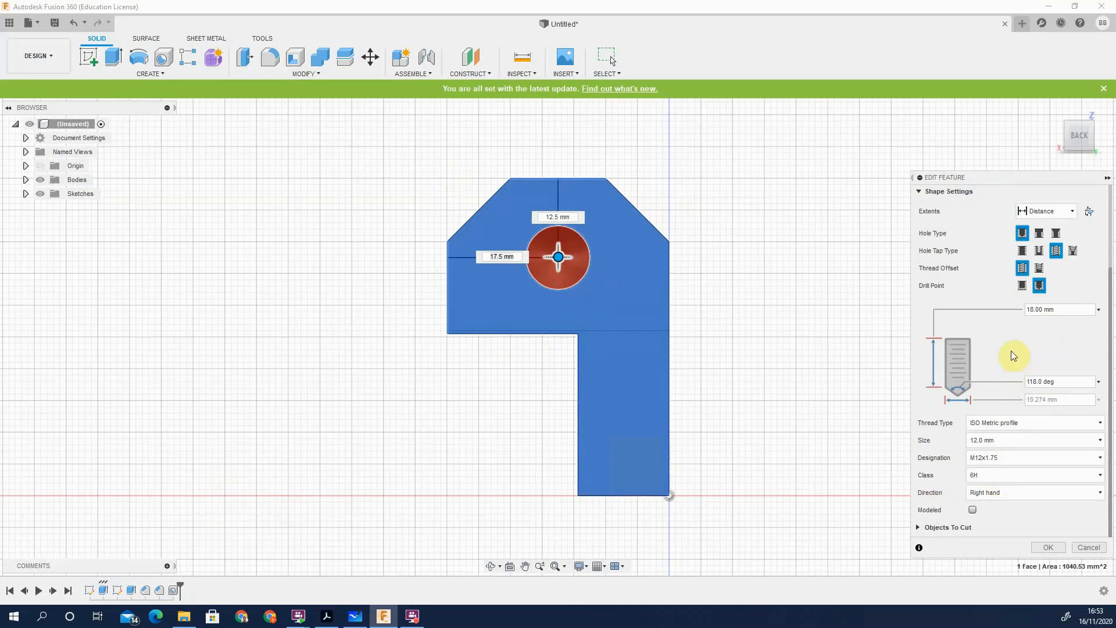
pyautogui.click(1048, 547)
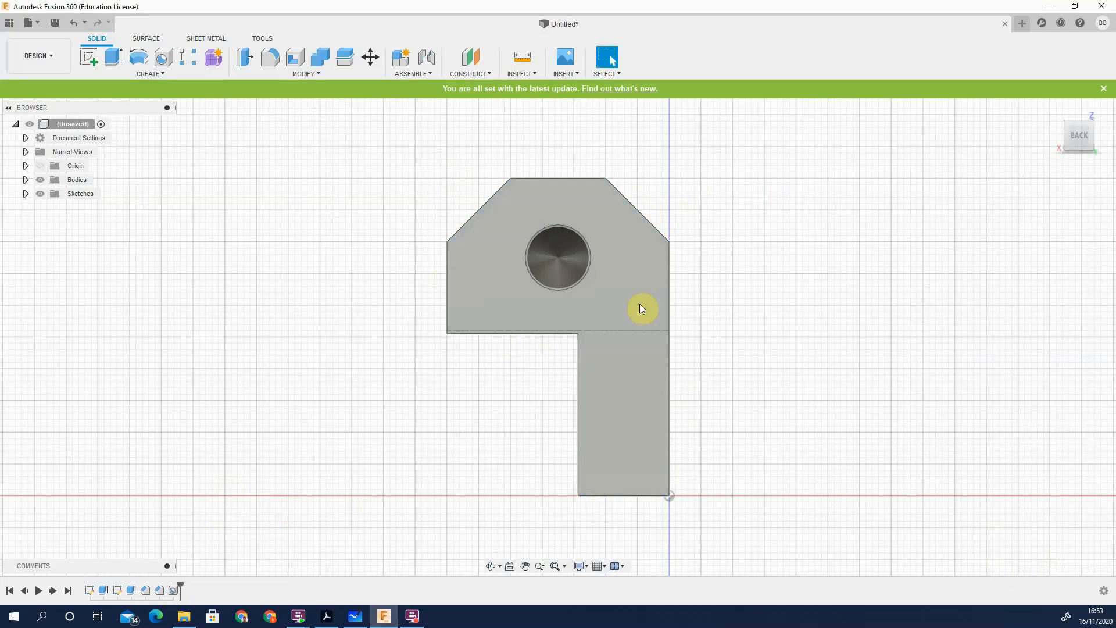
# Change the tapped hole's extent to All so it runs through the whole block
pyautogui.click(559, 239)
pyautogui.rightClick(559, 238)
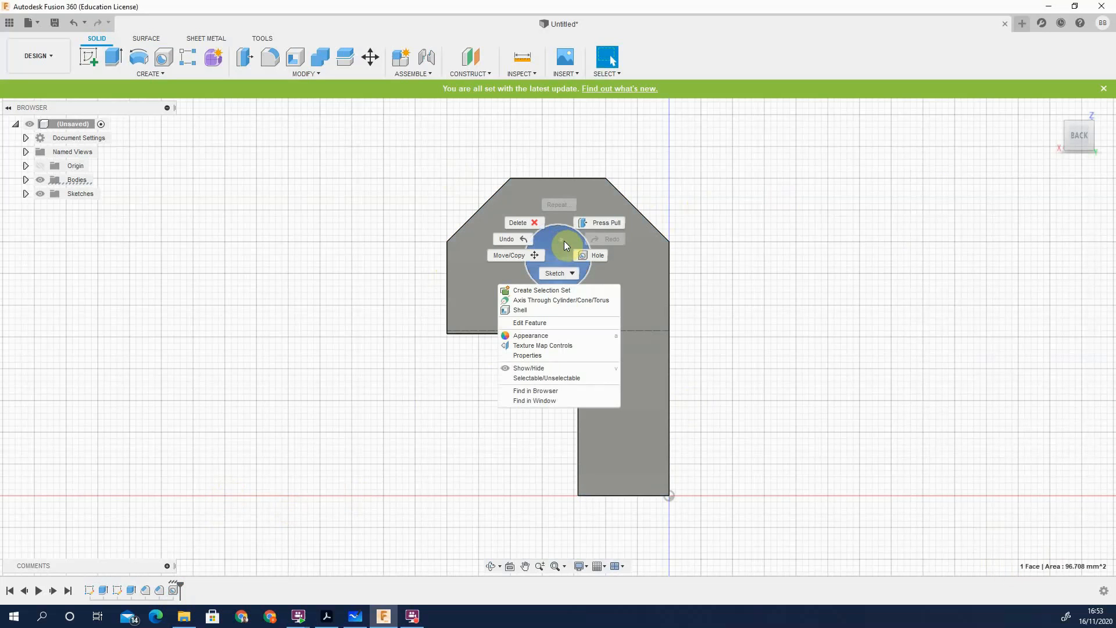
pyautogui.click(526, 322)
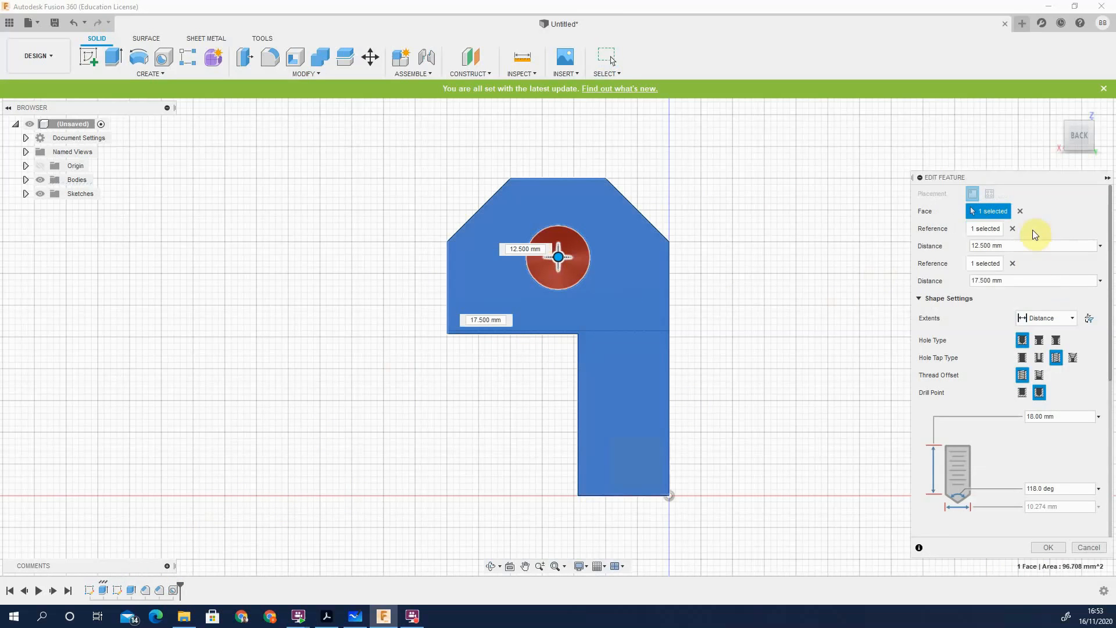
pyautogui.click(1046, 318)
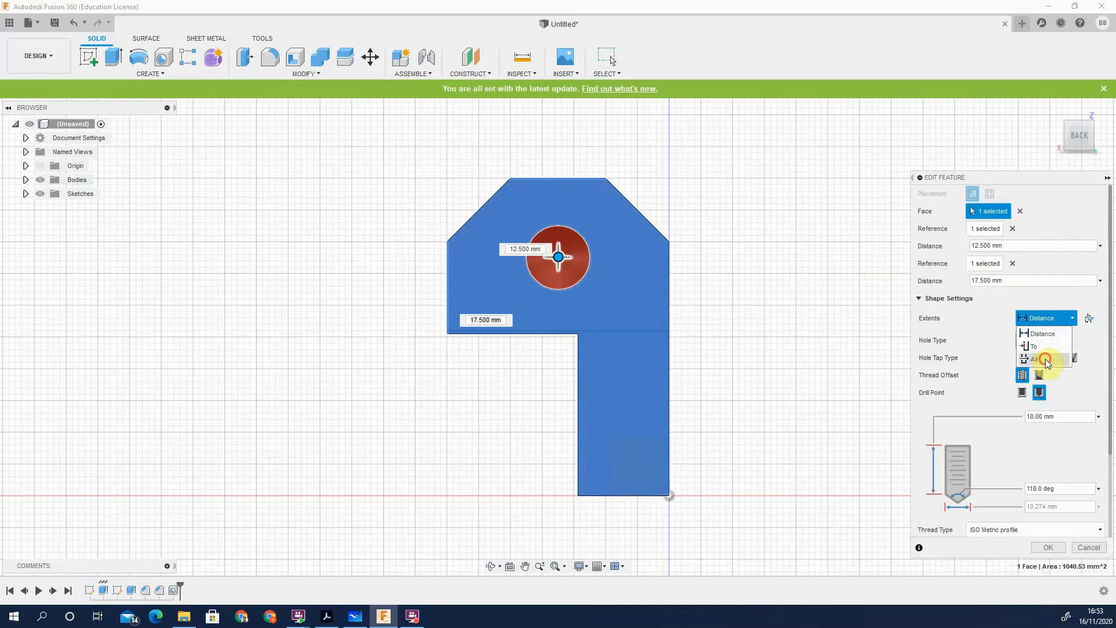
pyautogui.click(1040, 359)
pyautogui.click(1048, 547)
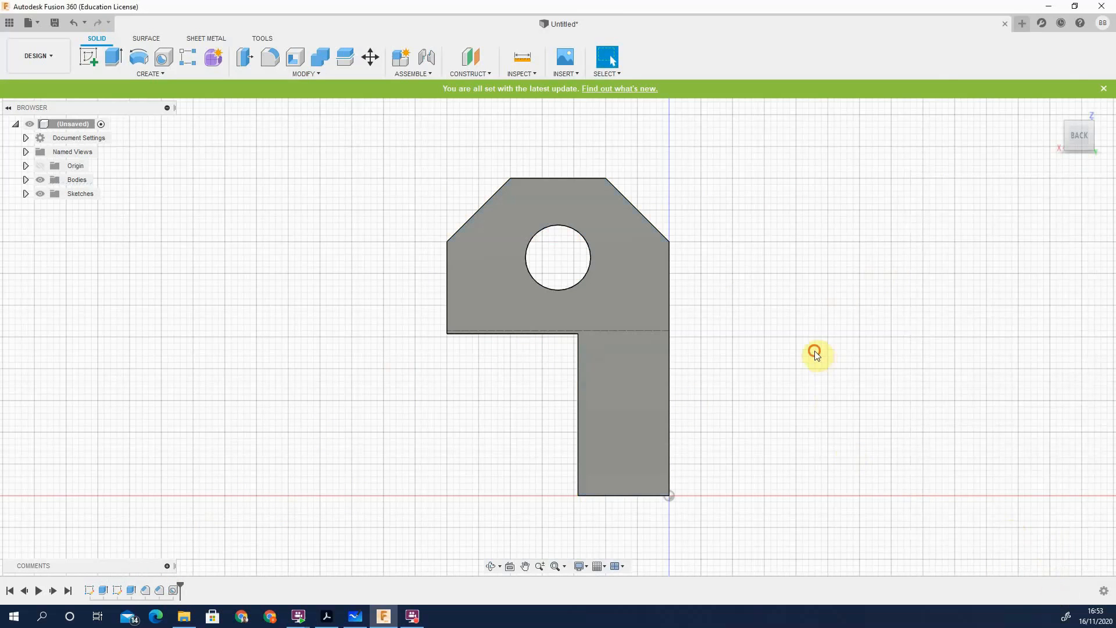
pyautogui.click(1052, 109)
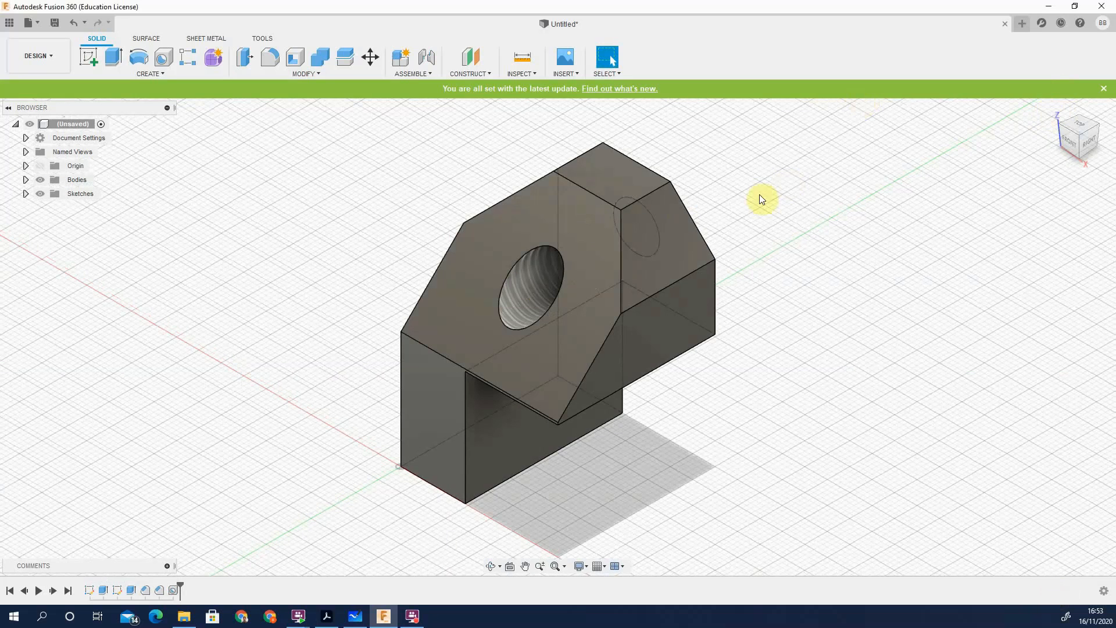
# Create a sketch on the block's left side face
pyautogui.click(1069, 138)
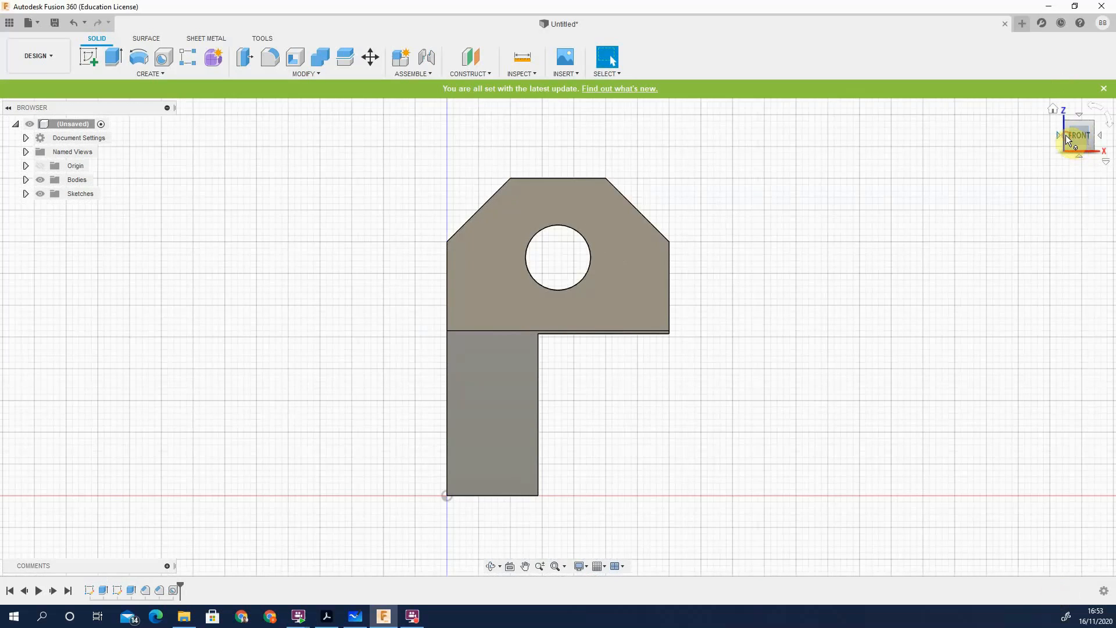
pyautogui.click(1065, 134)
pyautogui.rightClick(1076, 137)
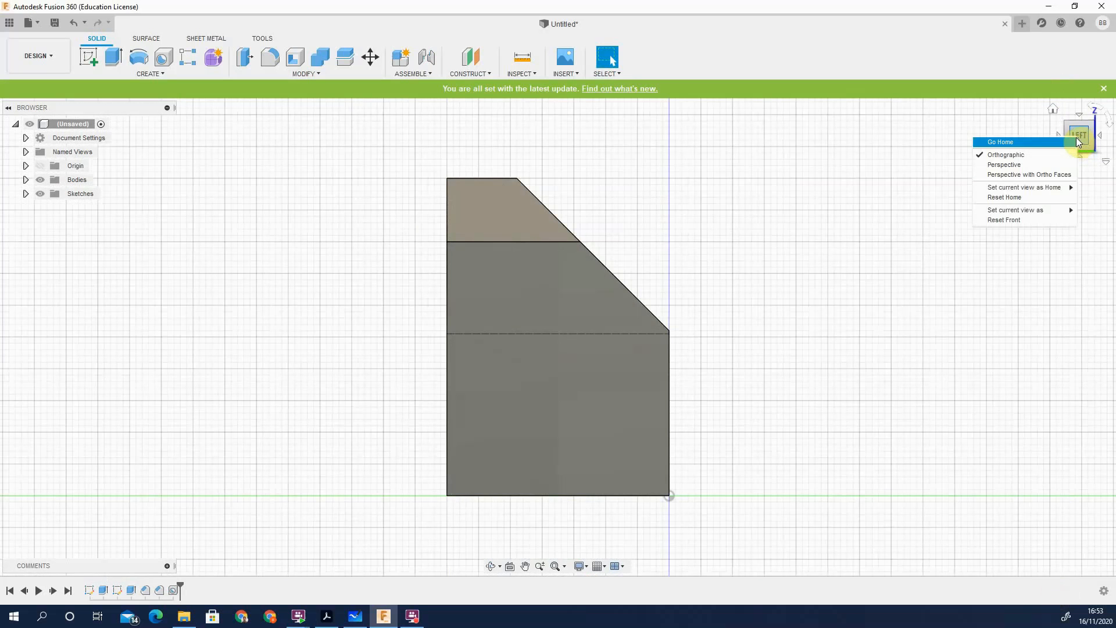
pyautogui.press('Escape')
pyautogui.click(565, 363)
pyautogui.rightClick(565, 363)
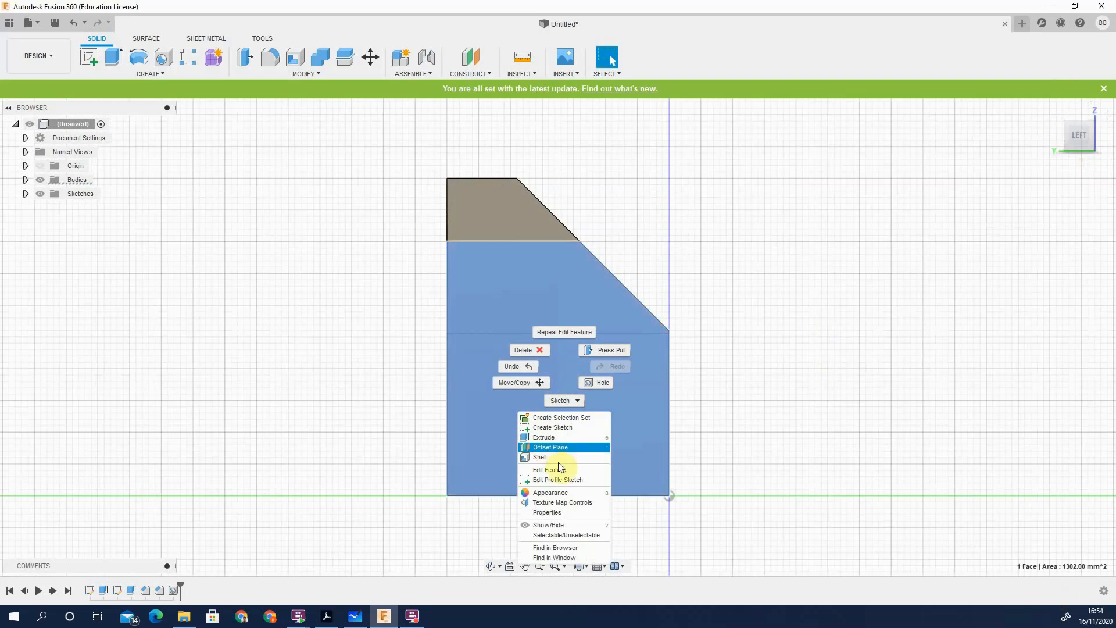
pyautogui.click(575, 418)
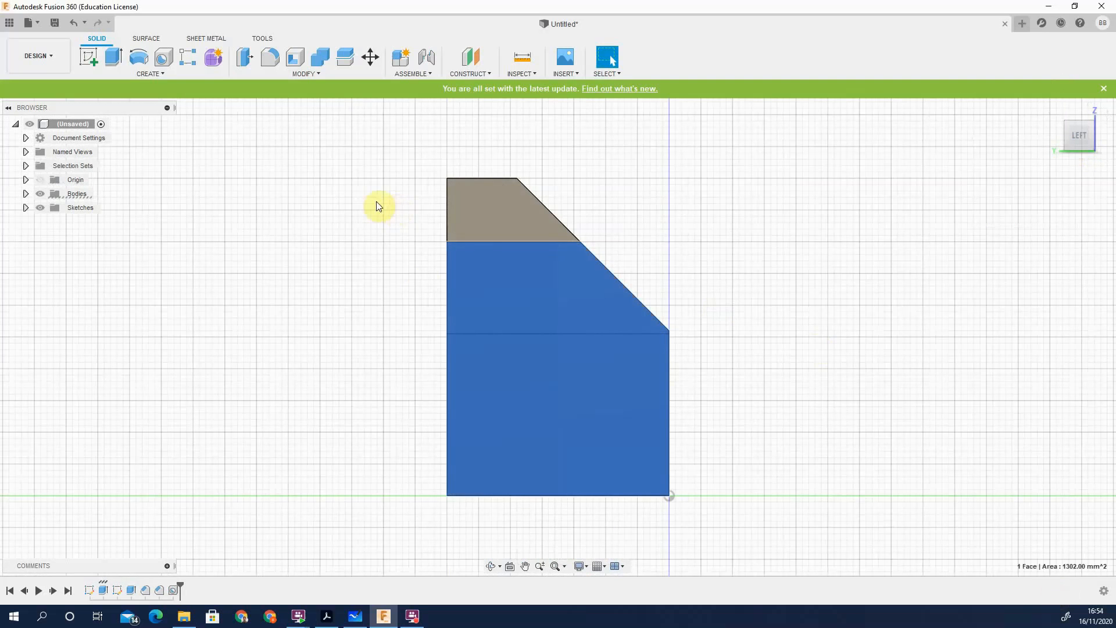
pyautogui.click(171, 72)
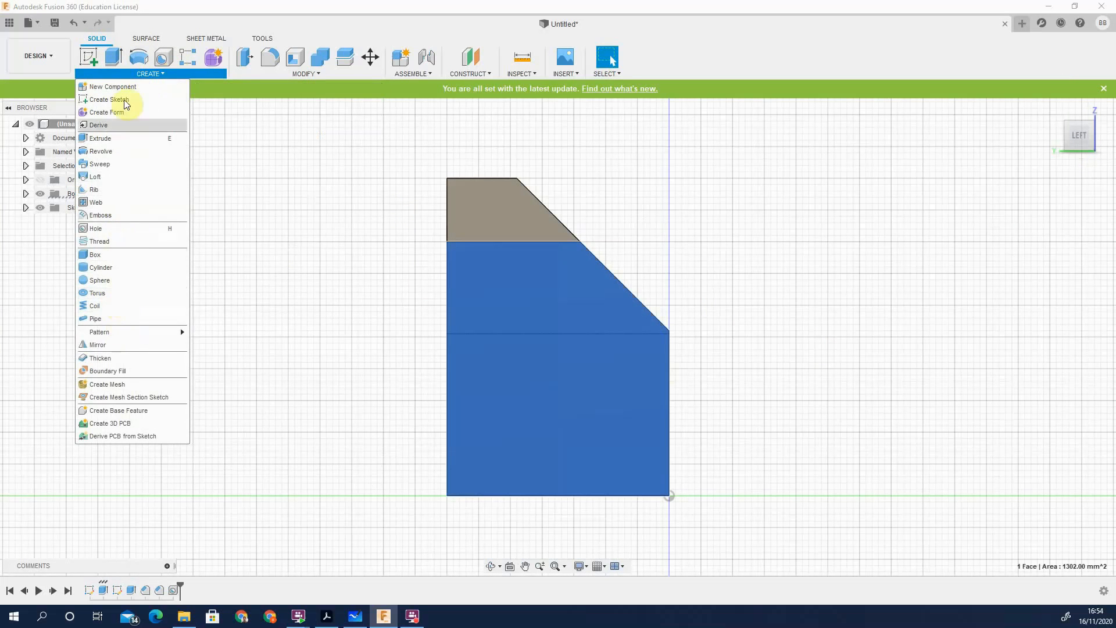
pyautogui.click(86, 62)
pyautogui.click(583, 515)
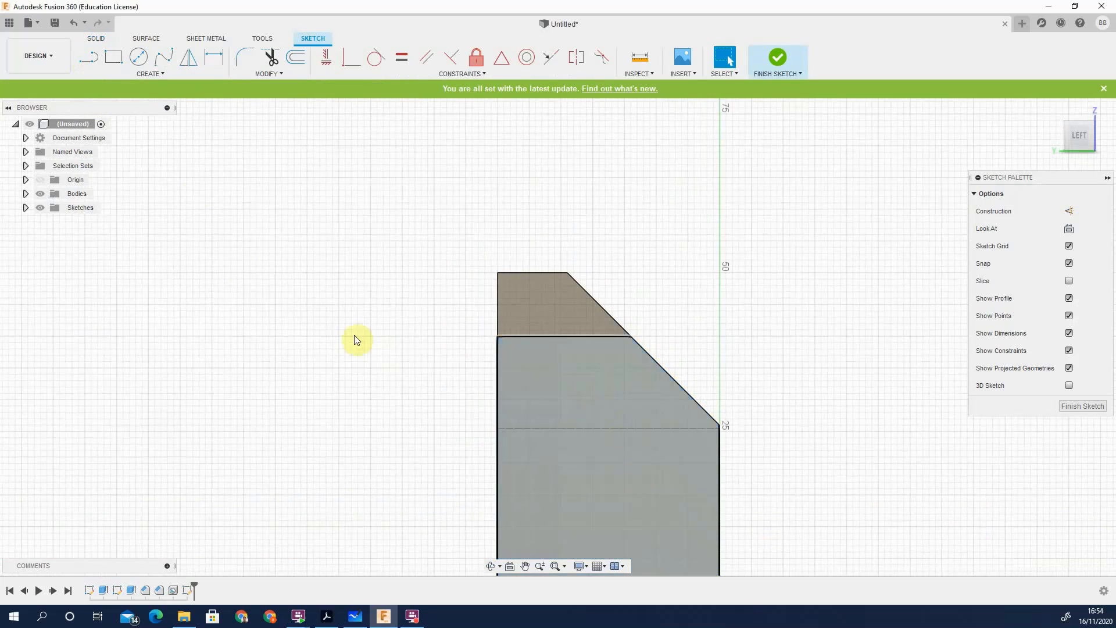
# Place a sketch point on the left side face, about 17 mm from the back edge and 14 mm above the base
pyautogui.click(155, 68)
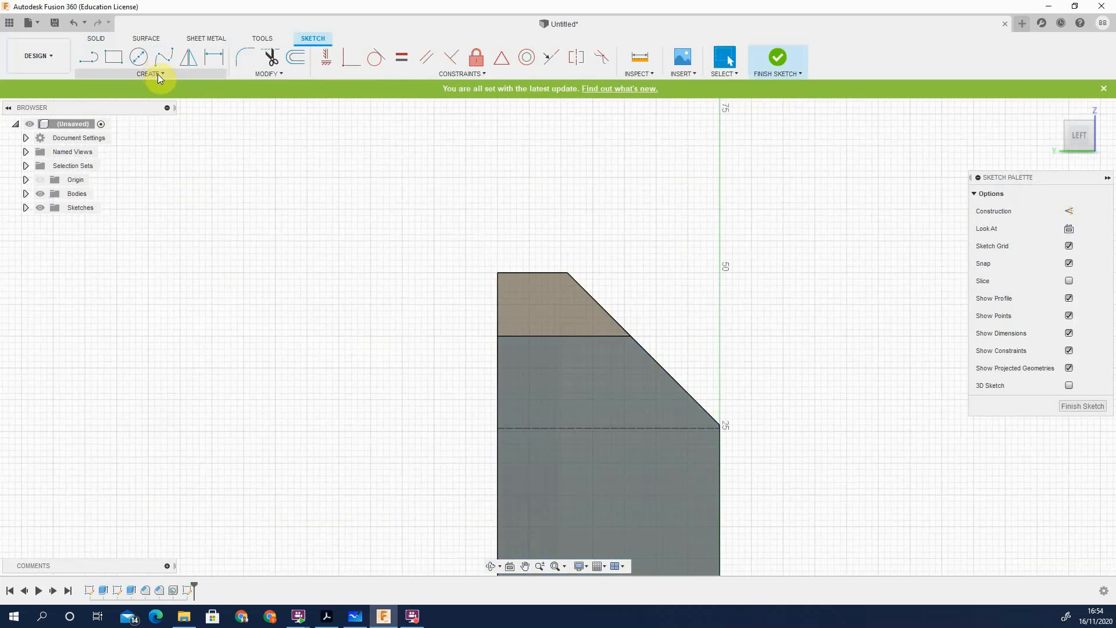
pyautogui.click(158, 74)
pyautogui.click(146, 208)
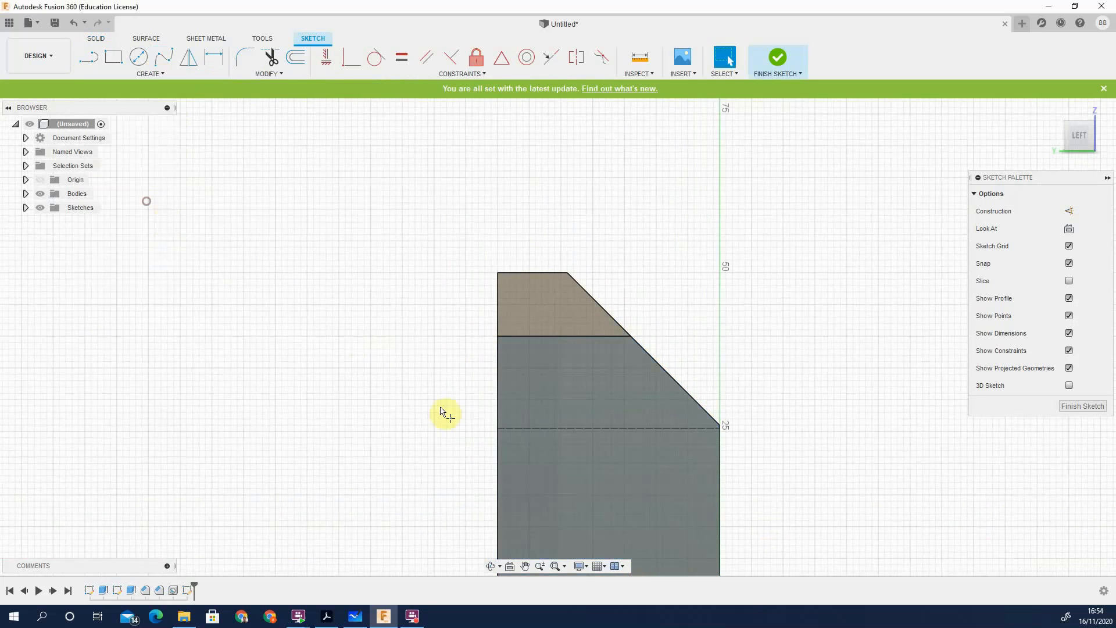
pyautogui.moveTo(625, 506)
pyautogui.mouseDown(button='middle')
pyautogui.moveTo(588, 381)
pyautogui.moveTo(559, 376)
pyautogui.mouseUp(button='middle')
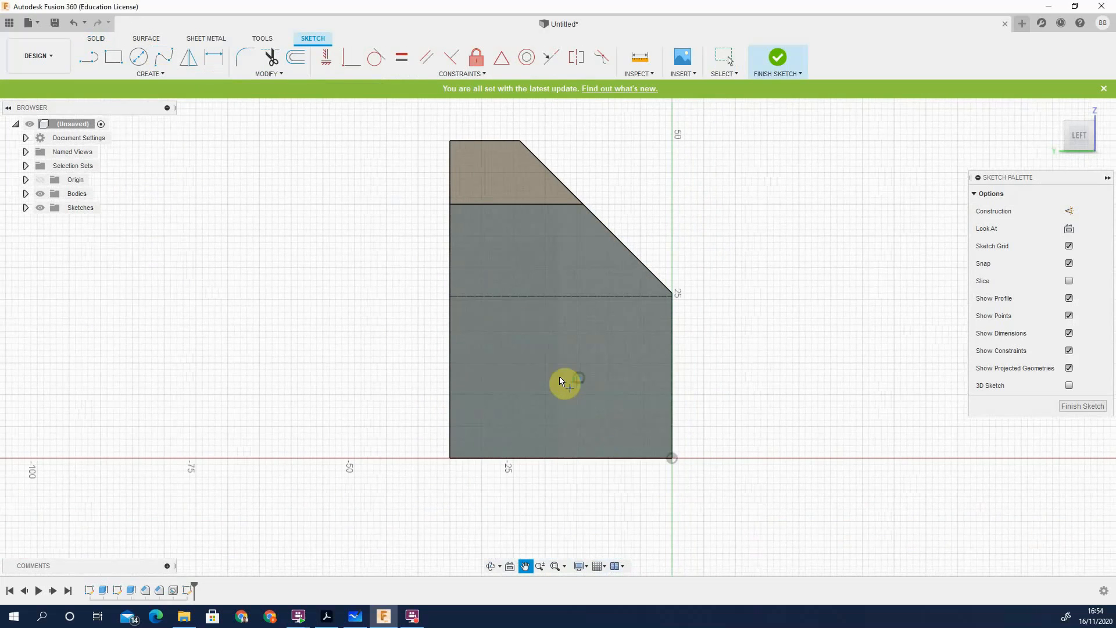
pyautogui.click(556, 368)
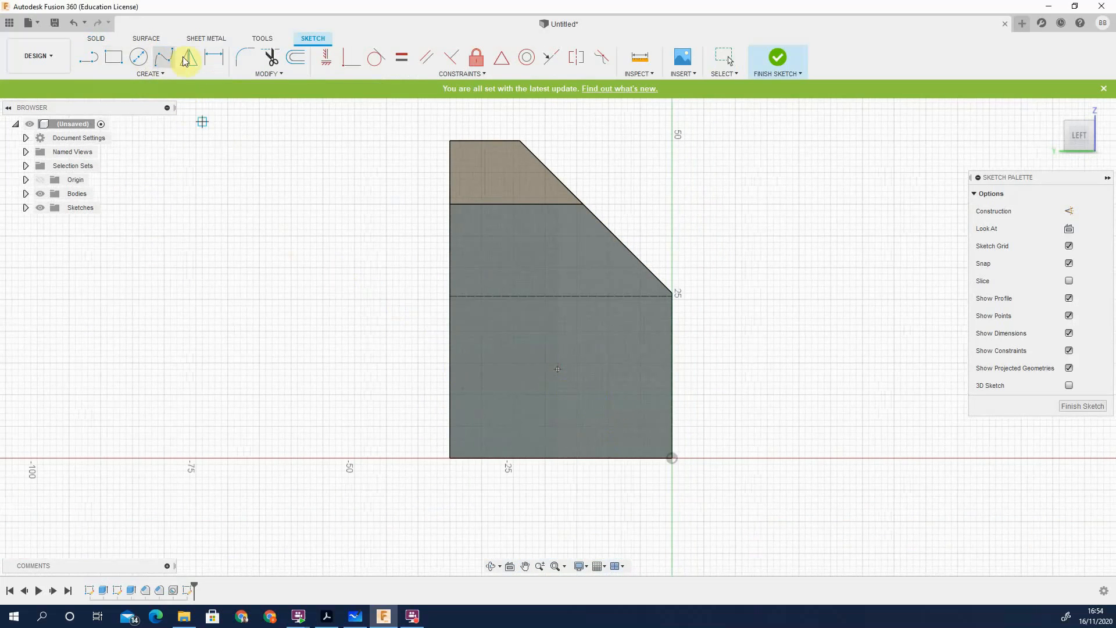
# Dimension the sketch point 17.5 mm from the back edge of the left side face
pyautogui.click(214, 56)
pyautogui.click(556, 369)
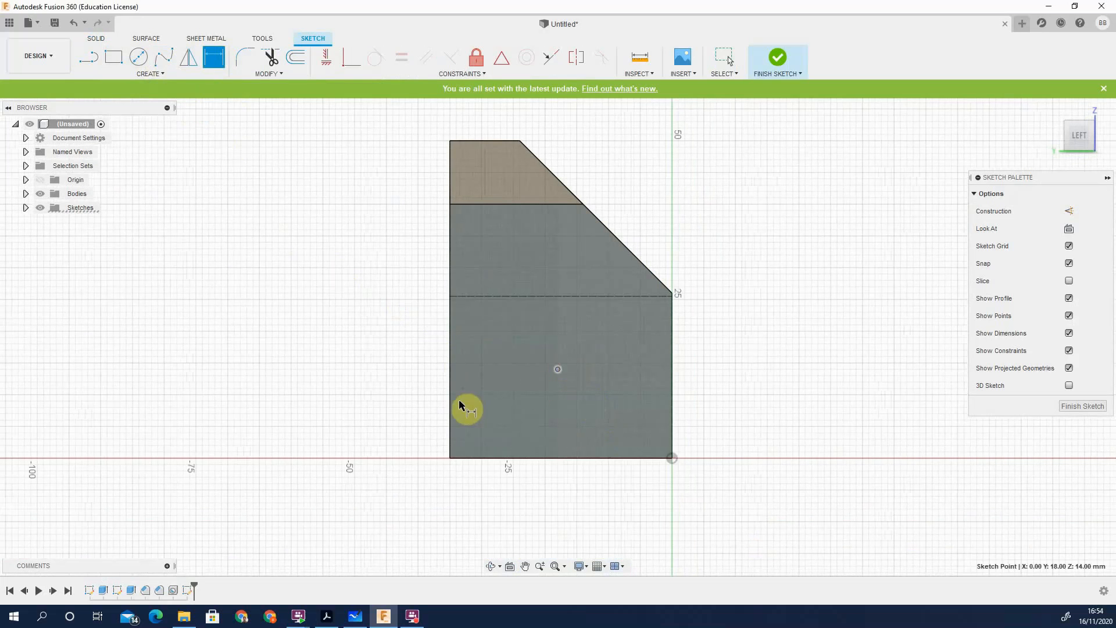
pyautogui.click(451, 407)
pyautogui.click(422, 352)
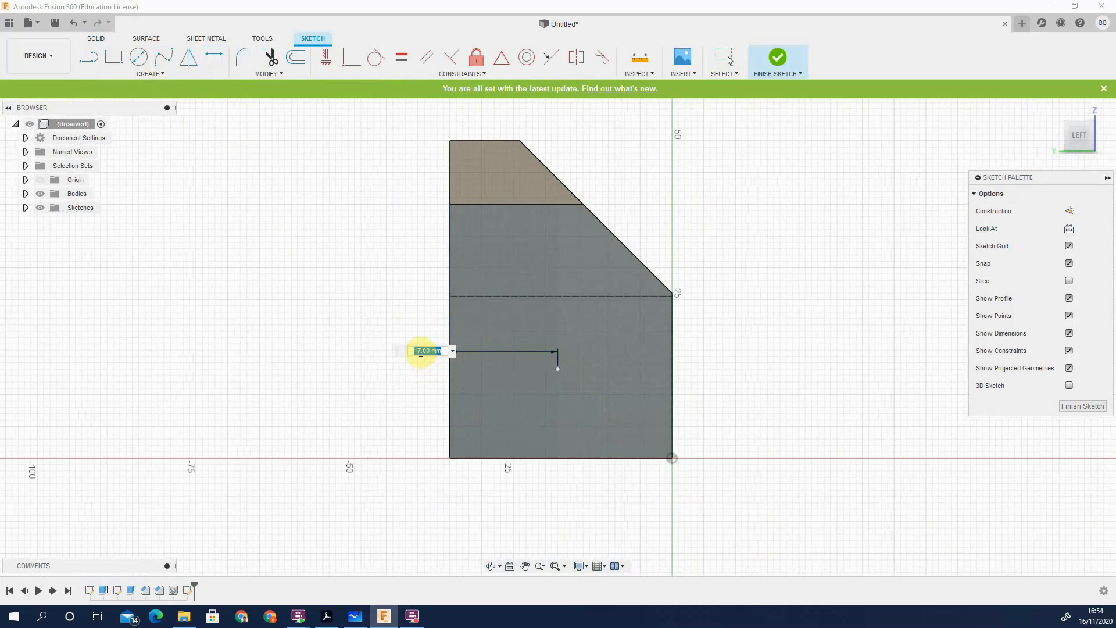
pyautogui.write('17.5')
pyautogui.press('Return')
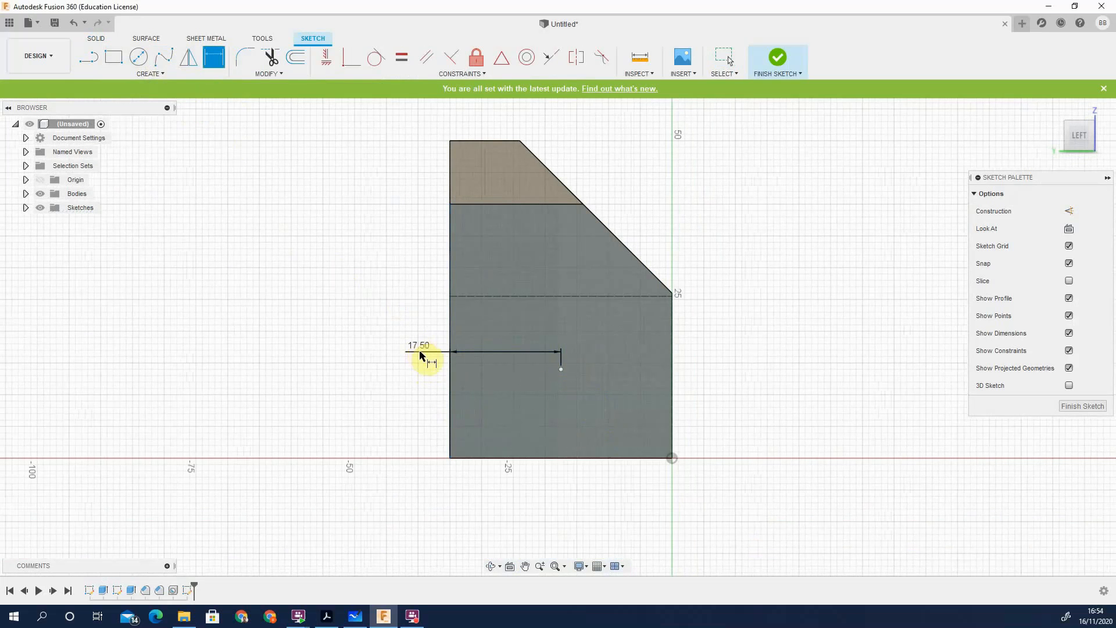
# Dimension the sketch point's height above the base edge as 12.65 mm, checking the value in the Vice Block.pdf drawing
pyautogui.click(578, 459)
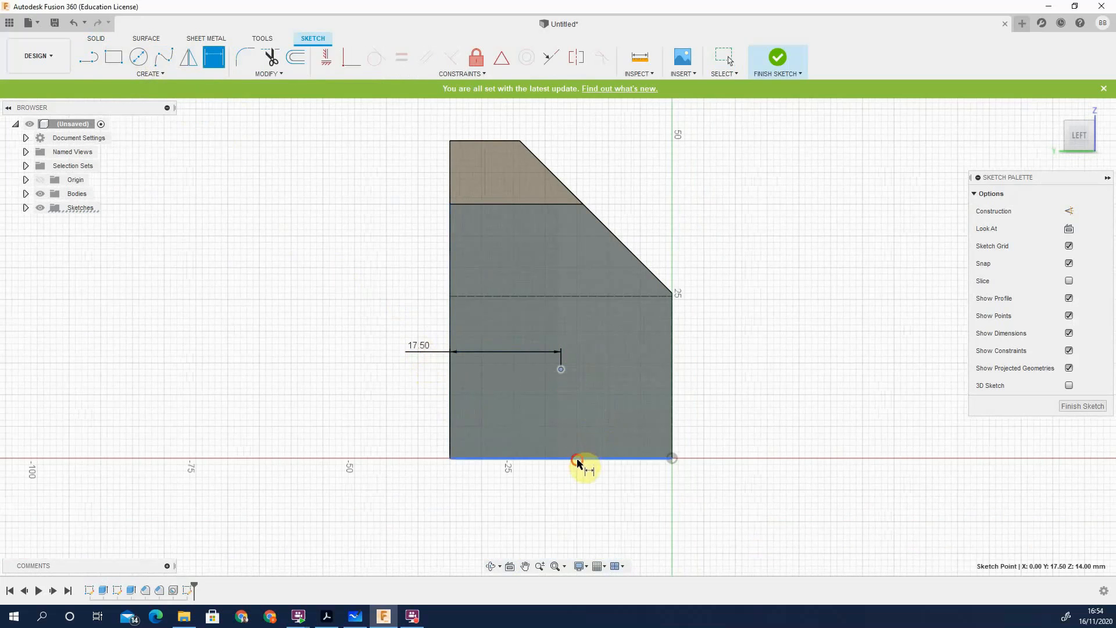
pyautogui.click(613, 401)
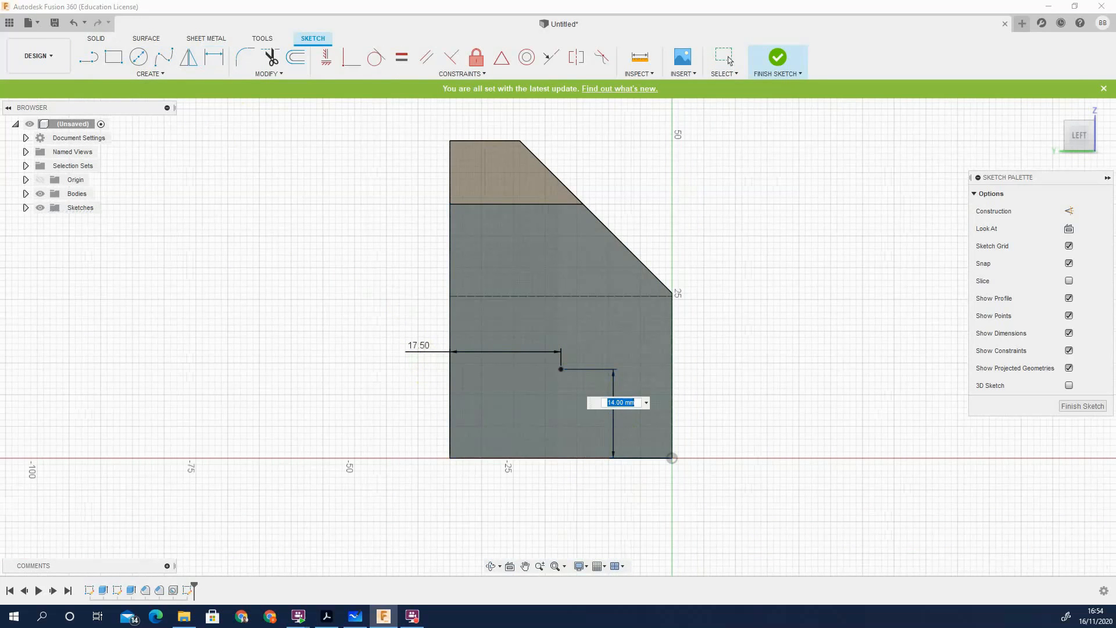
pyautogui.click(326, 616)
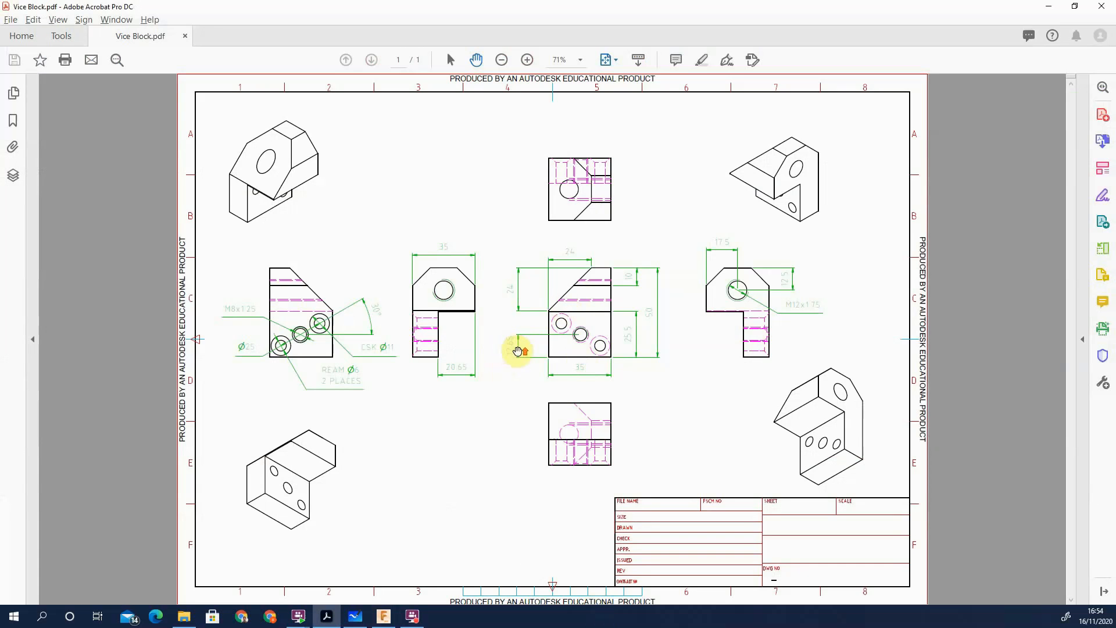
pyautogui.keyDown('ctrl'); pyautogui.scroll(4, 523, 349); pyautogui.keyUp('ctrl')
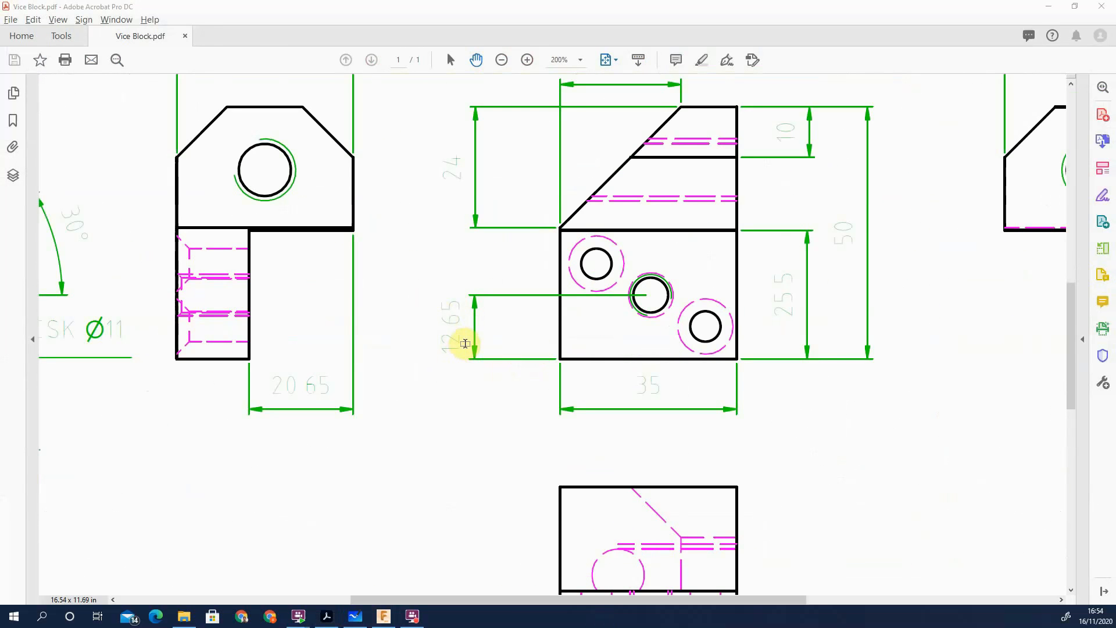
pyautogui.hotkey('alt', 'Tab')
pyautogui.write('15')
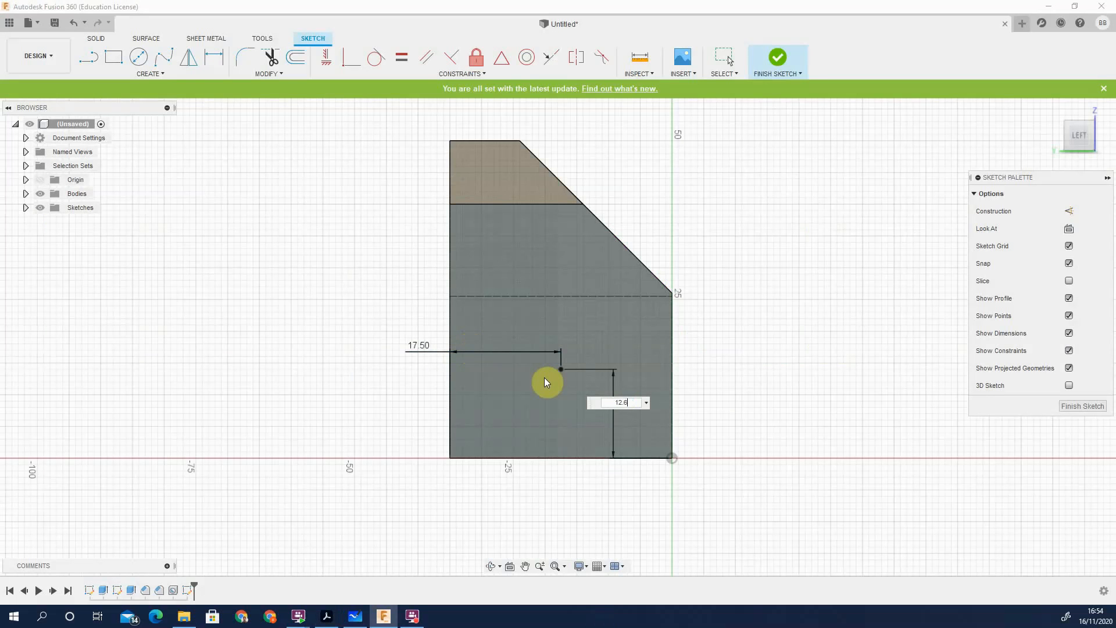
pyautogui.press('Return')
pyautogui.press('d')
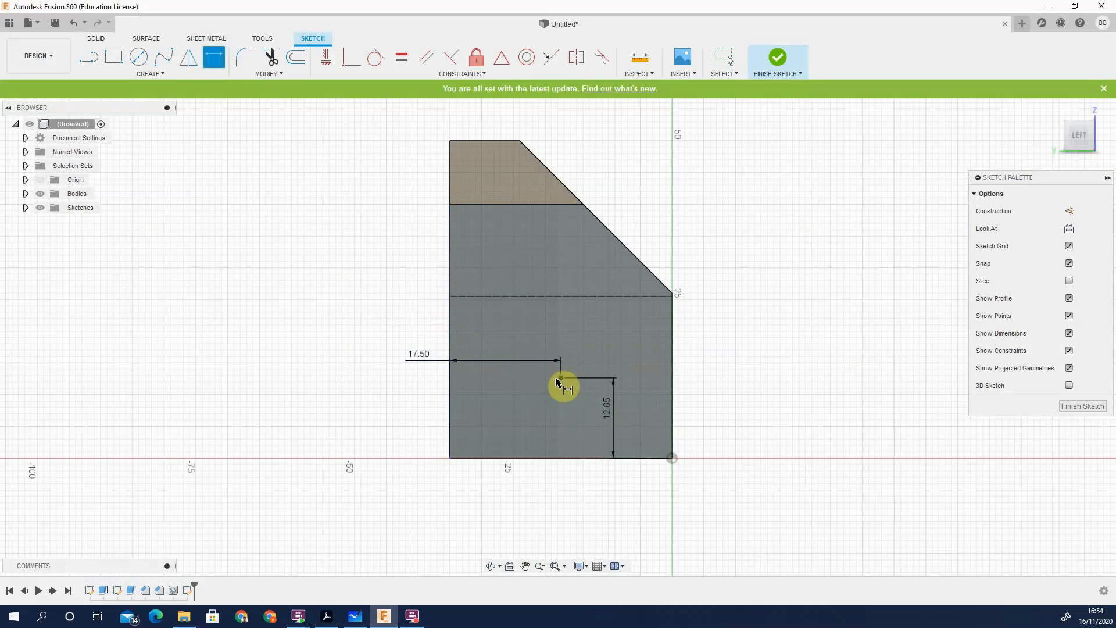
# Draw a horizontal 12.5 mm line from the sketch point towards the front edge
pyautogui.click(95, 63)
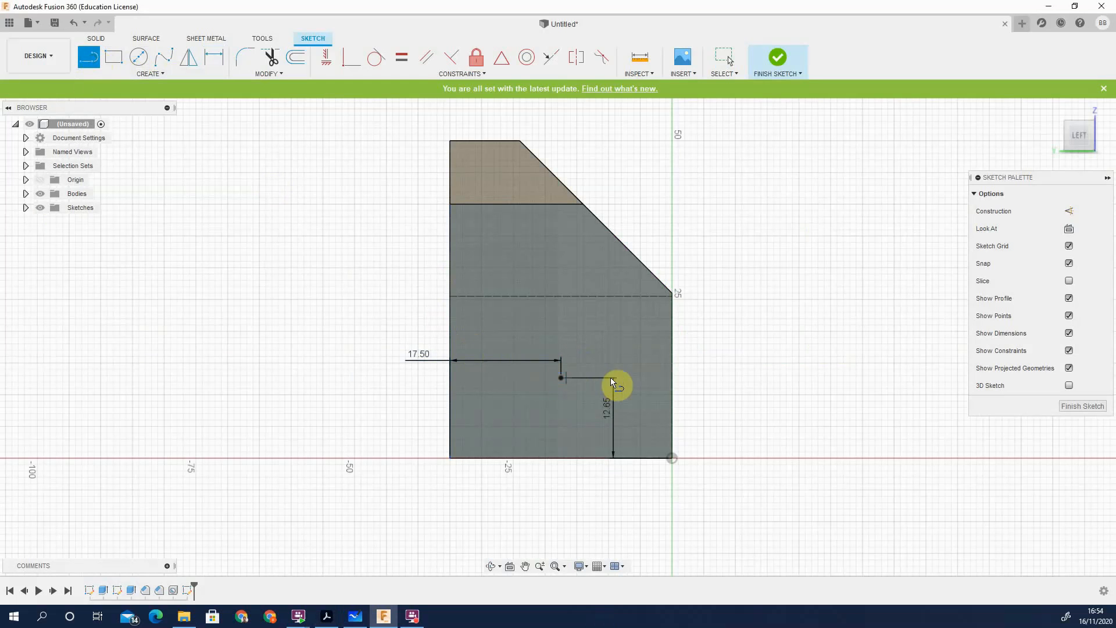
pyautogui.click(176, 78)
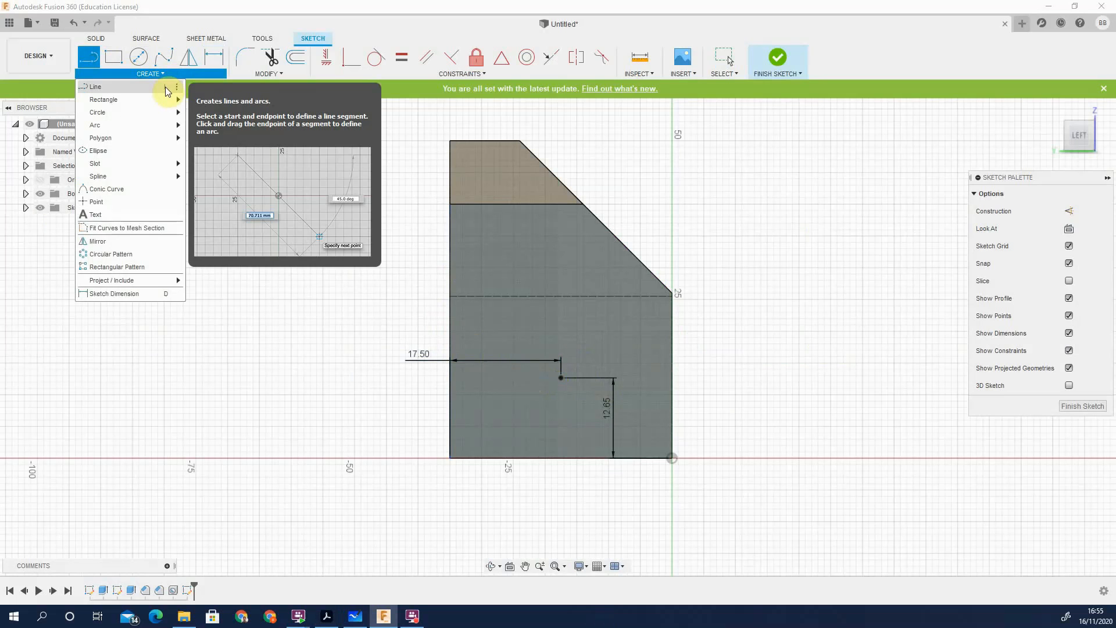
pyautogui.moveTo(169, 100)
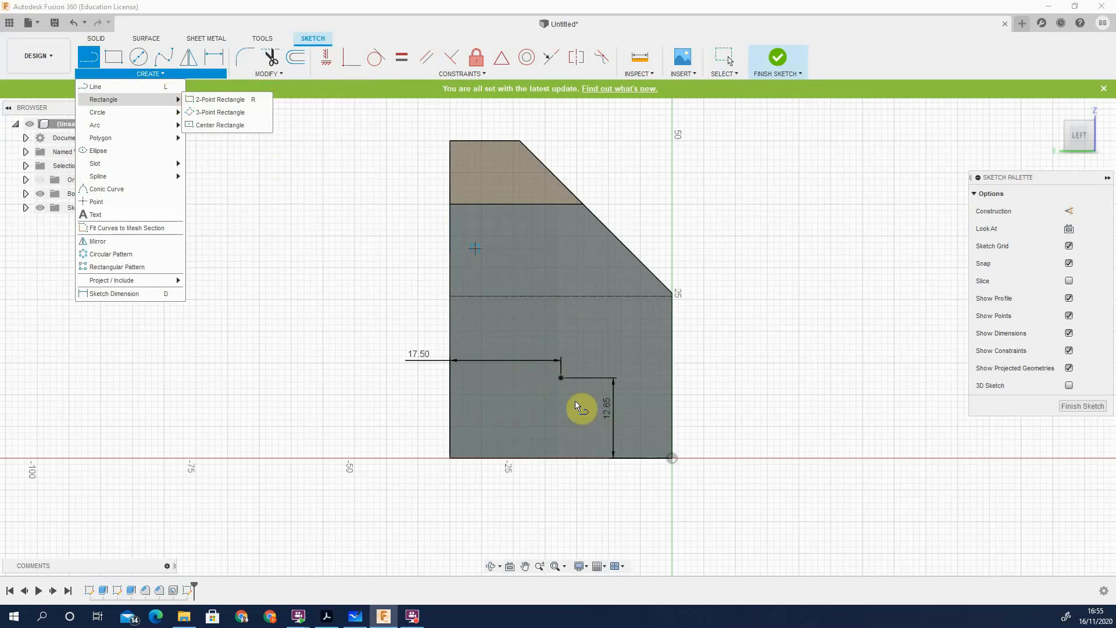
pyautogui.click(561, 379)
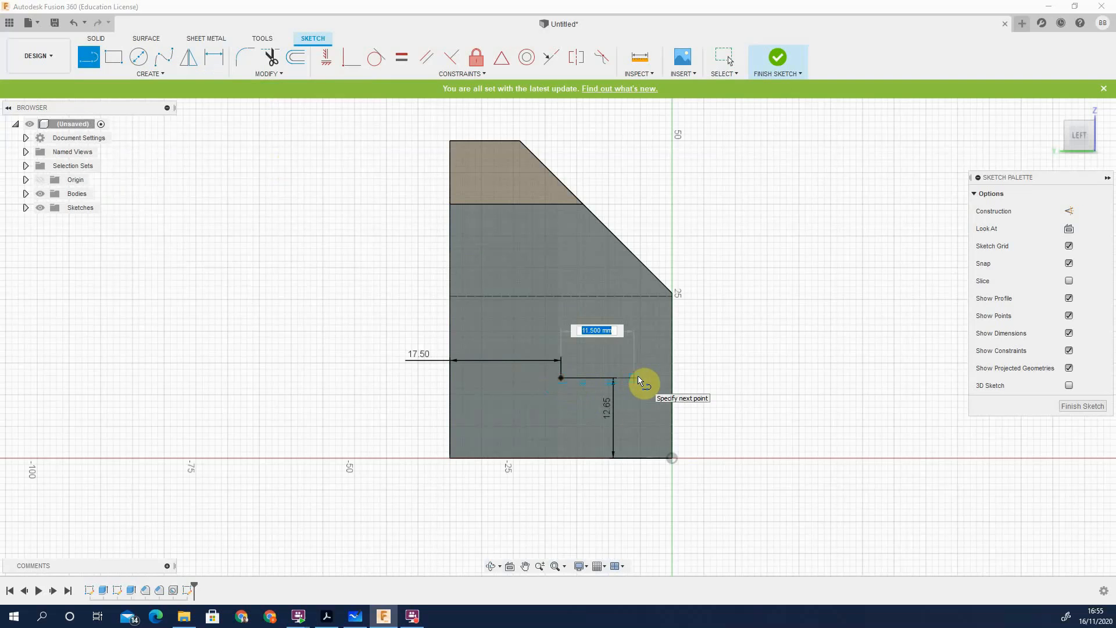
pyautogui.write('12.5')
pyautogui.press('Return')
pyautogui.press('Escape')
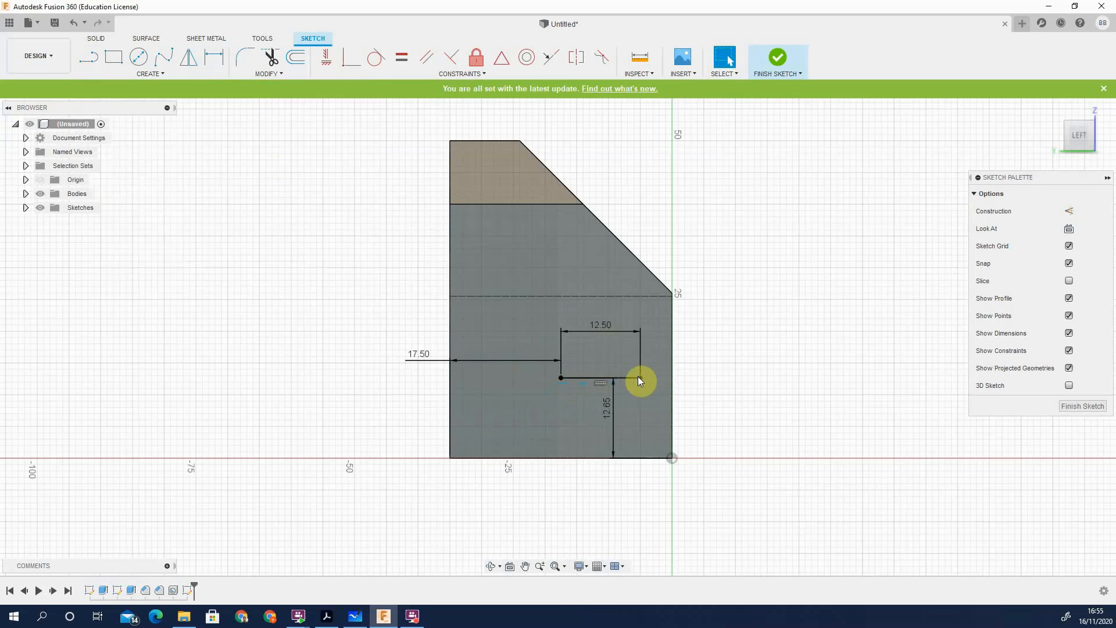
# Draw a second horizontal 12.5 mm line from the sketch point towards the back edge
pyautogui.press('l')
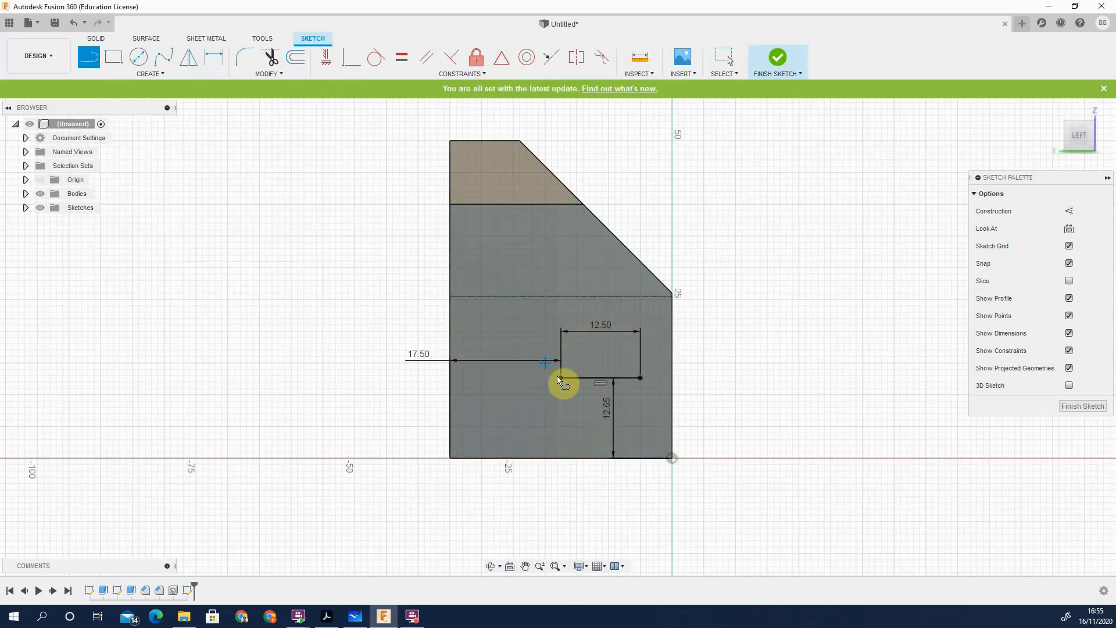
pyautogui.click(561, 378)
pyautogui.write('12')
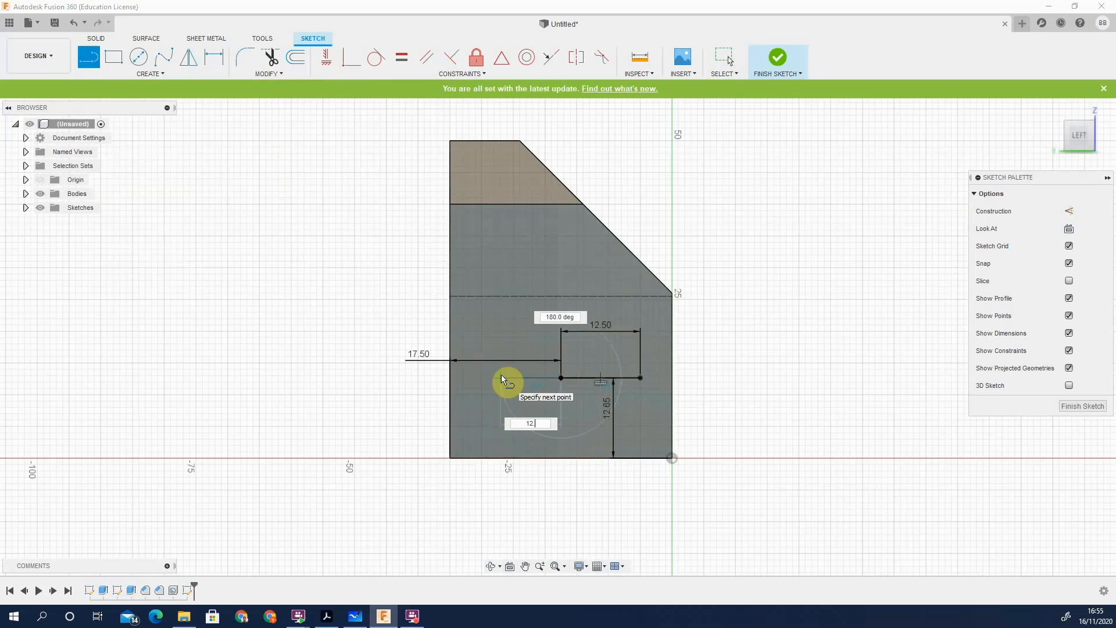
pyautogui.write('.5')
pyautogui.press('Return')
pyautogui.press('Escape')
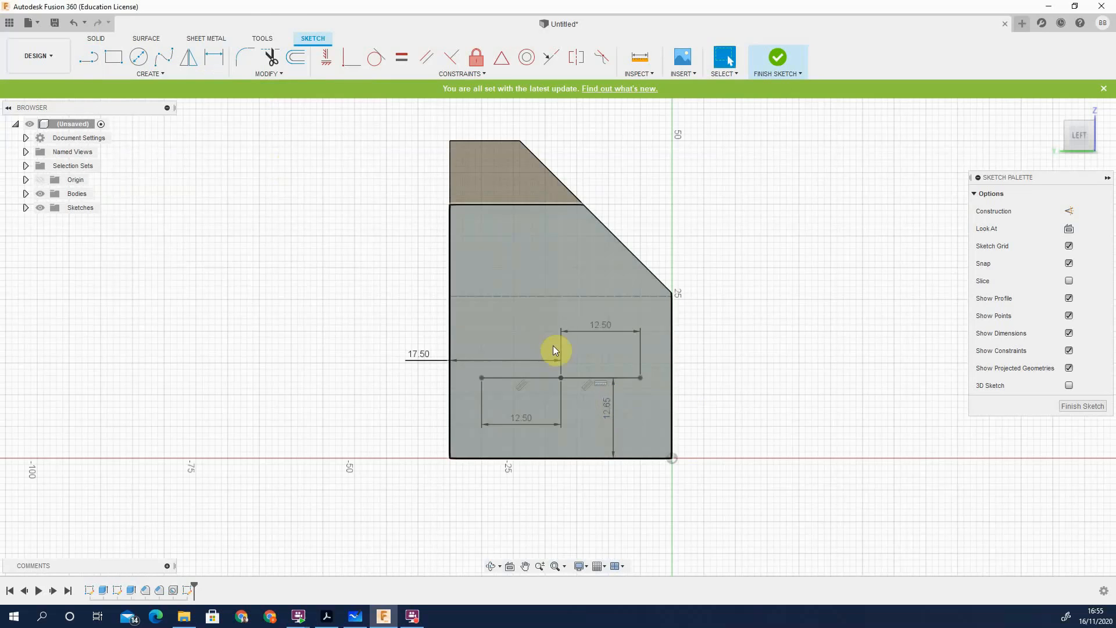
# Try to rotate both 12.5 mm lines by 30 degrees with Move/Copy, using one of the lines as the axis
pyautogui.click(259, 72)
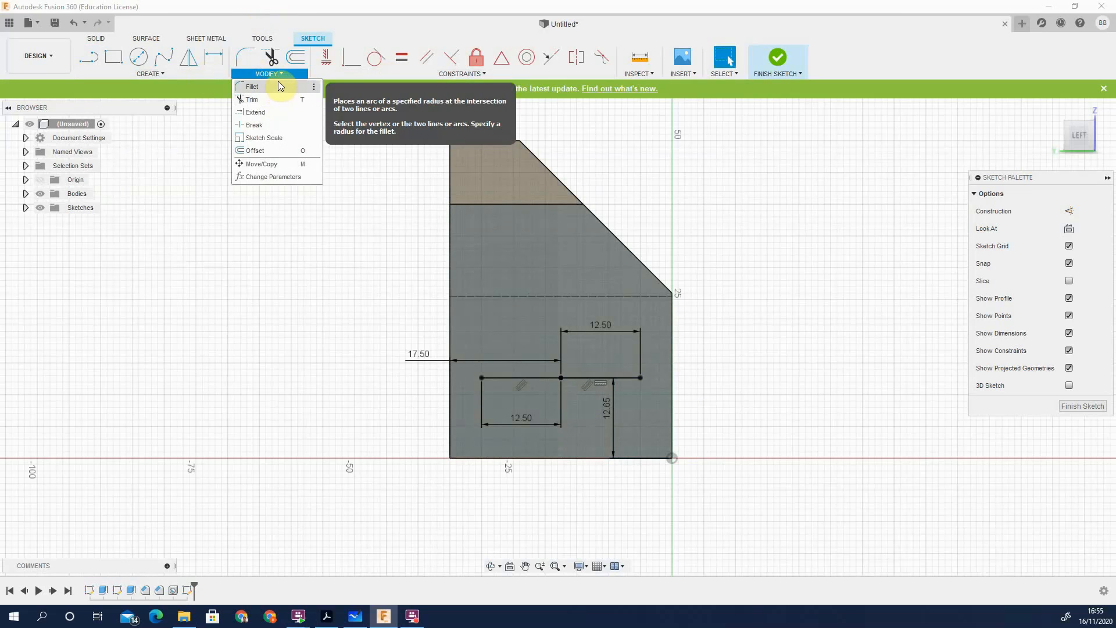
pyautogui.click(280, 73)
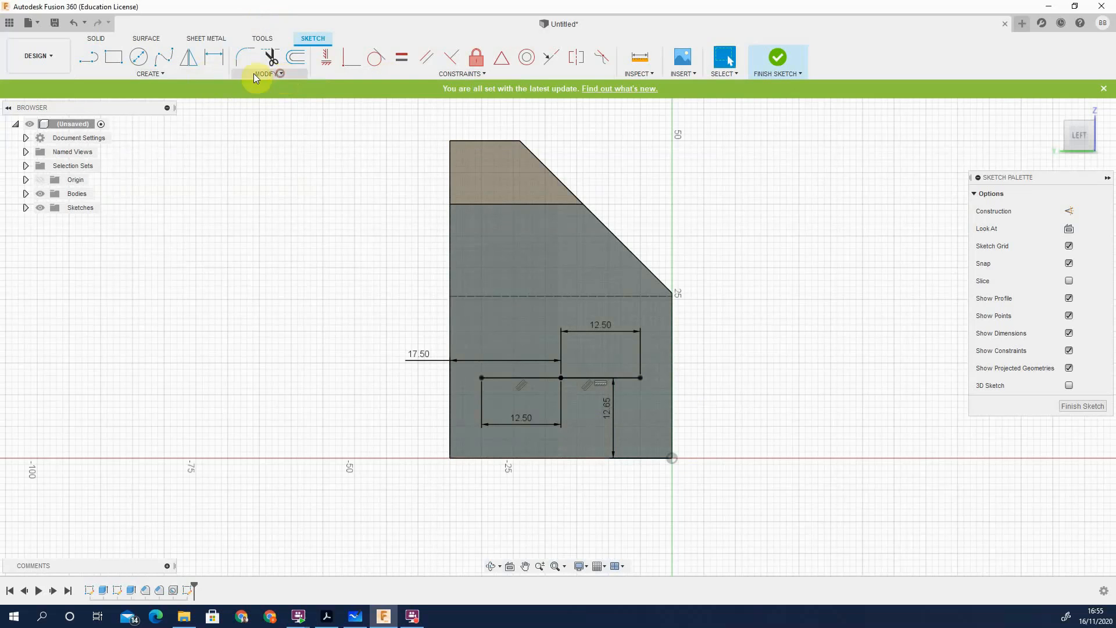
pyautogui.click(203, 76)
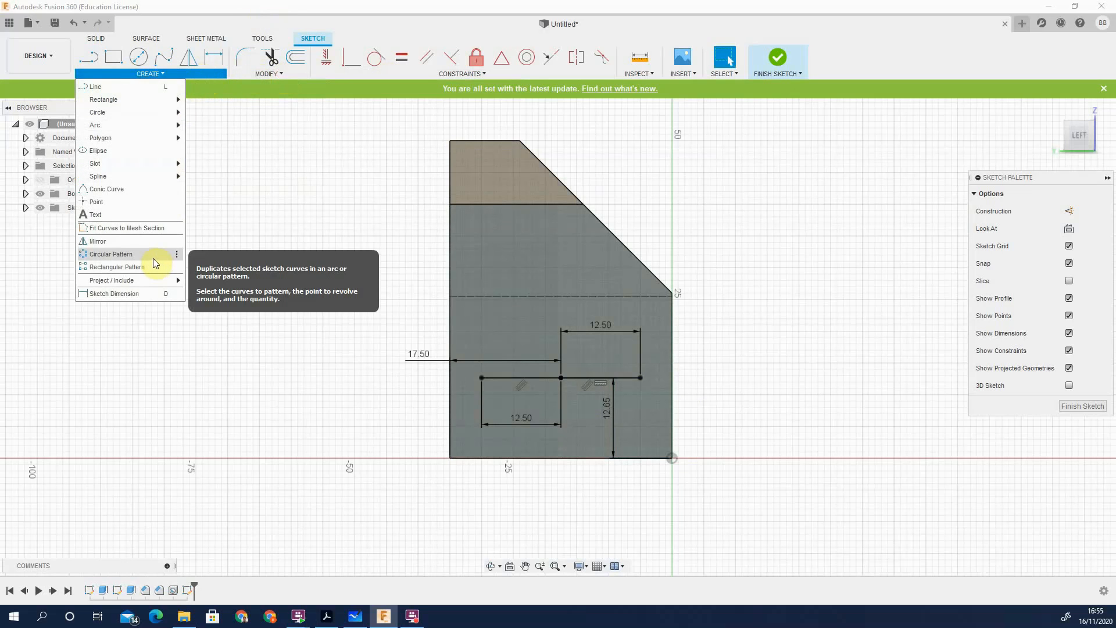
pyautogui.moveTo(299, 65)
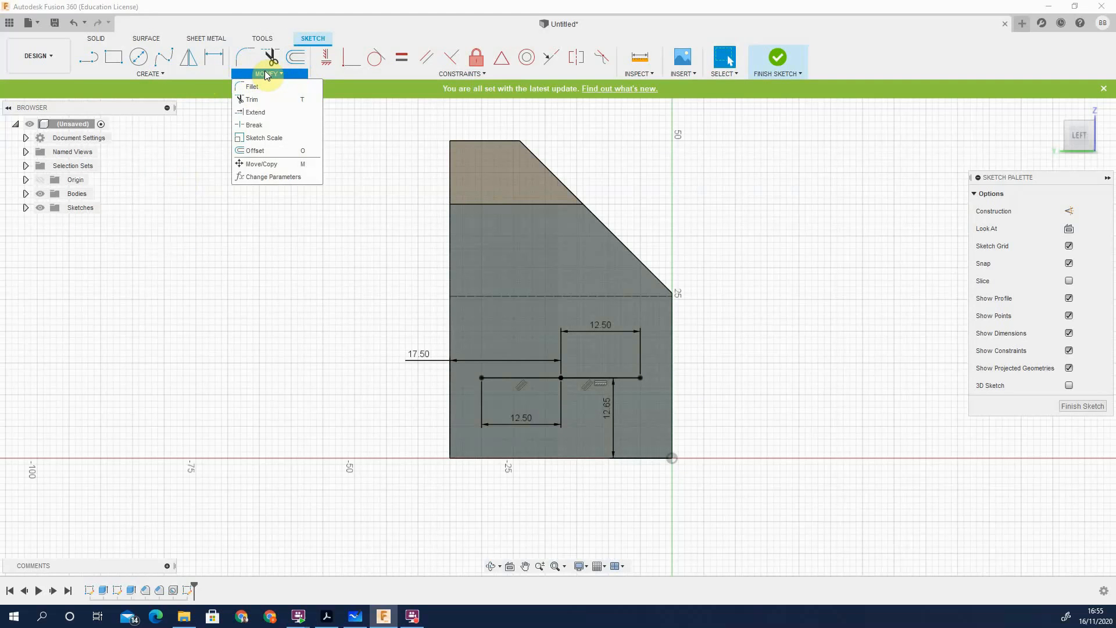
pyautogui.click(280, 164)
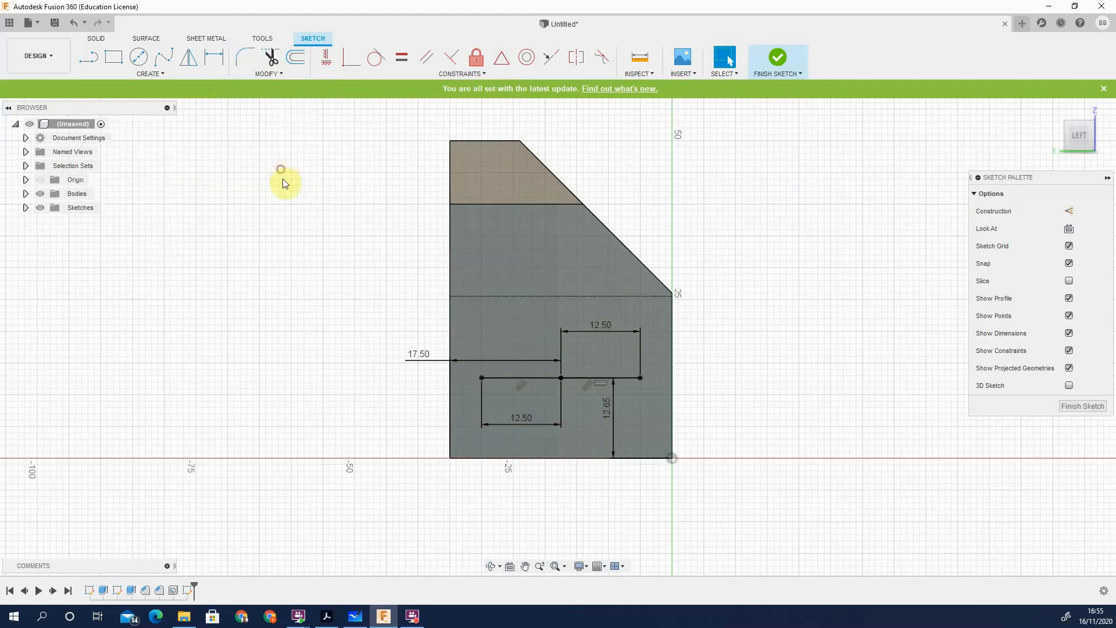
pyautogui.click(584, 377)
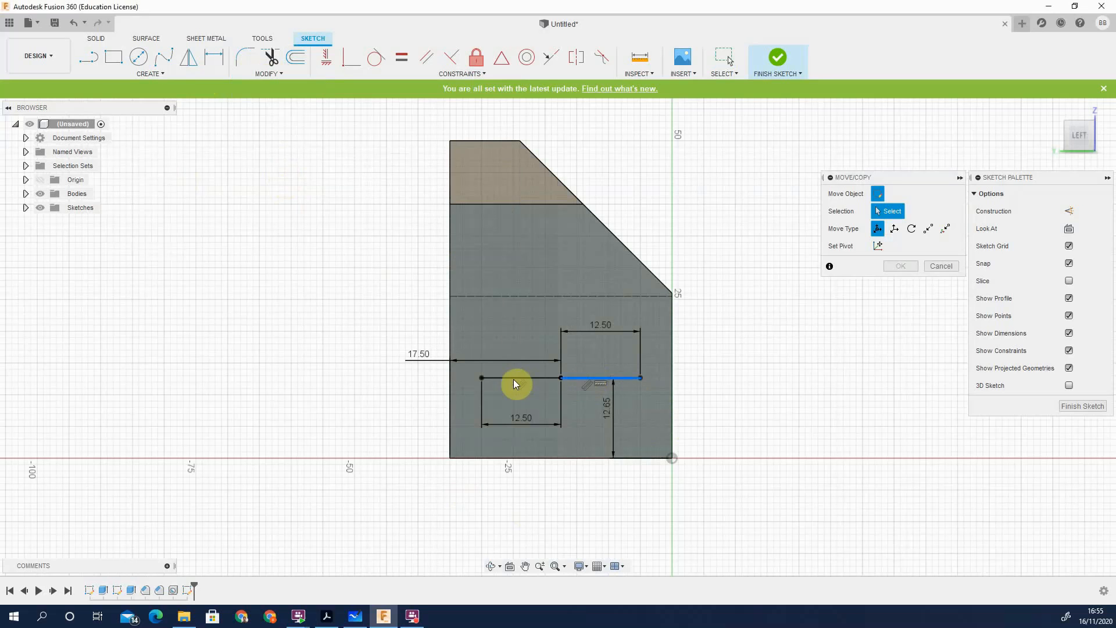
pyautogui.click(513, 377)
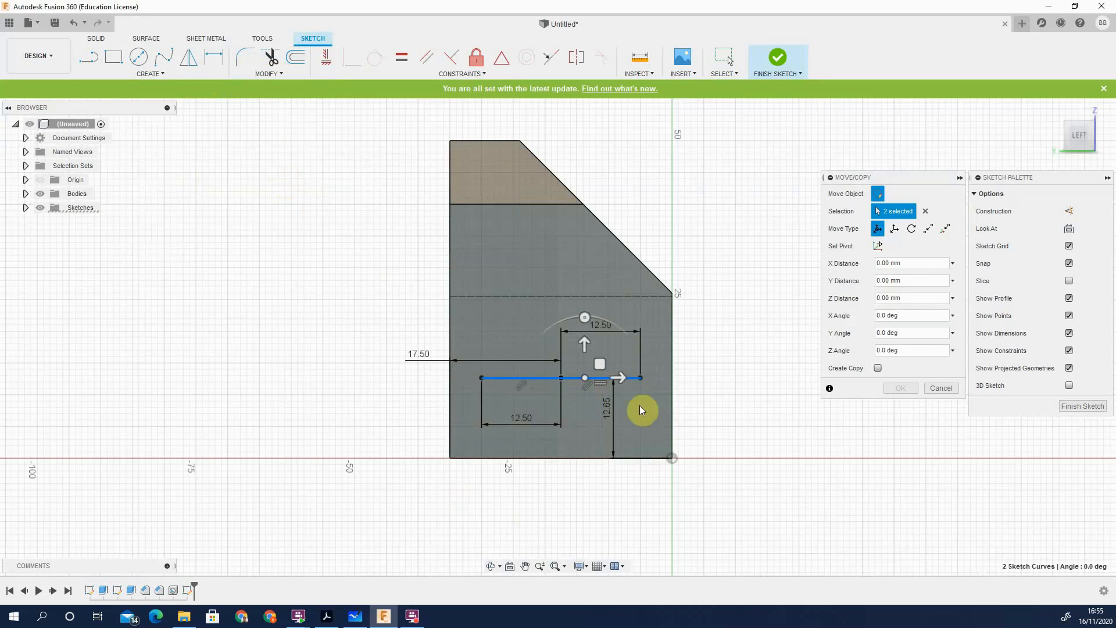
pyautogui.click(911, 228)
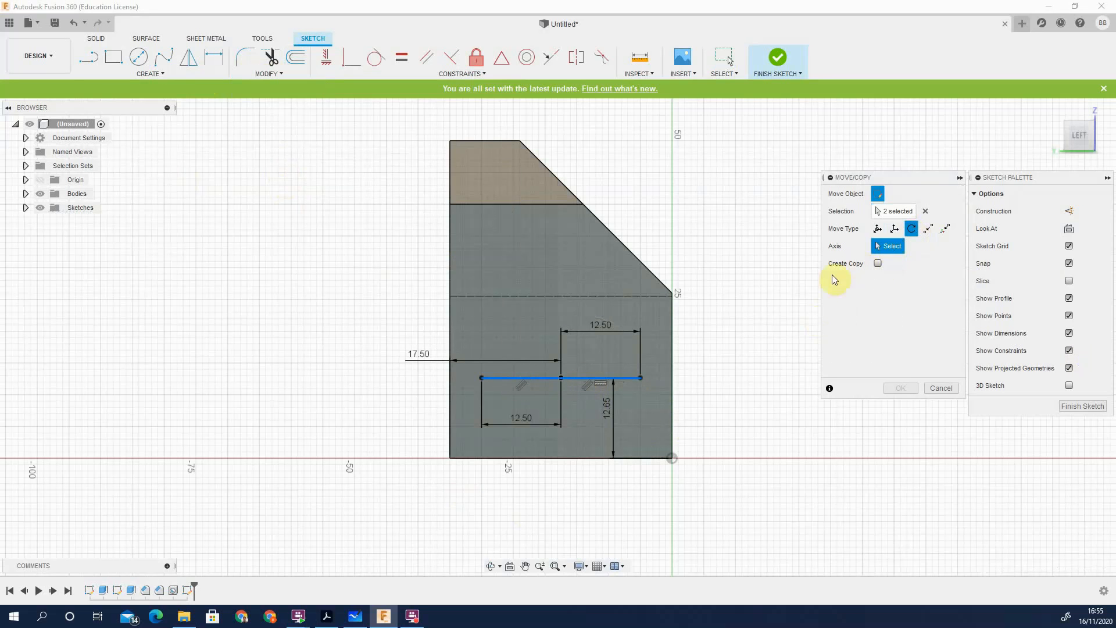
pyautogui.click(560, 378)
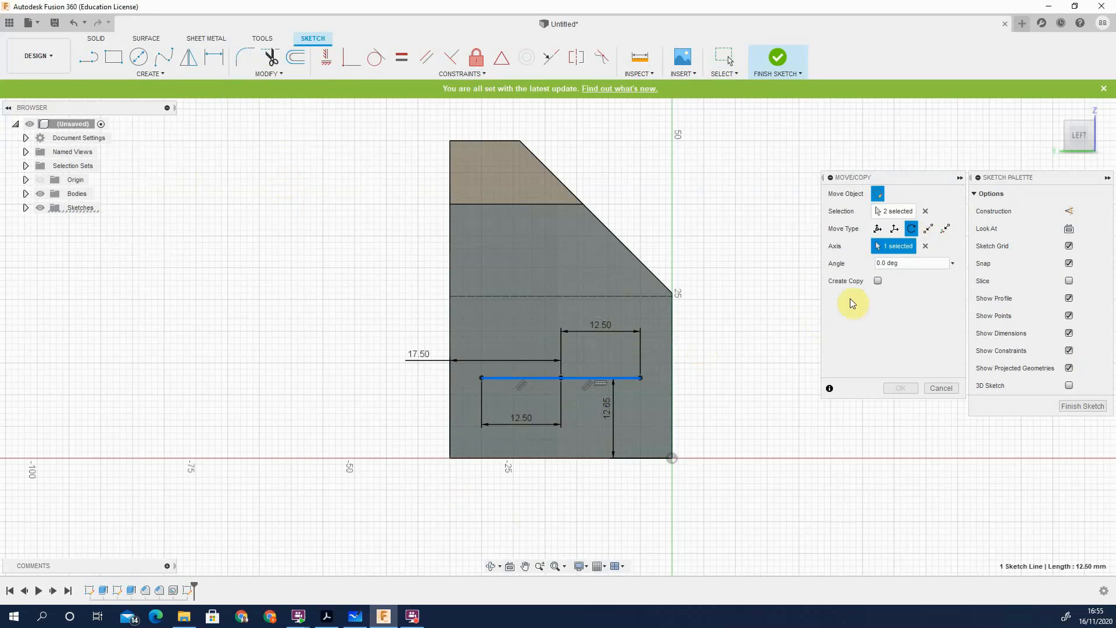
pyautogui.moveTo(931, 263); pyautogui.dragTo(809, 266)
pyautogui.write('30')
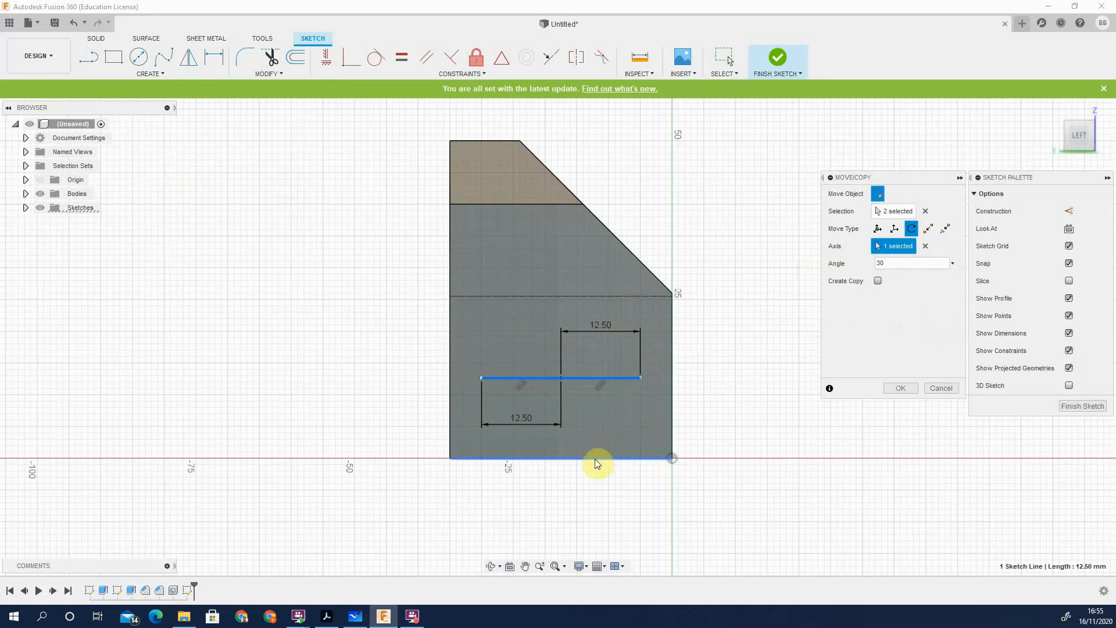
# Try to rotate both 12.5 mm lines by 30 degrees using the block's base edge as the axis, and clear that axis
pyautogui.click(925, 246)
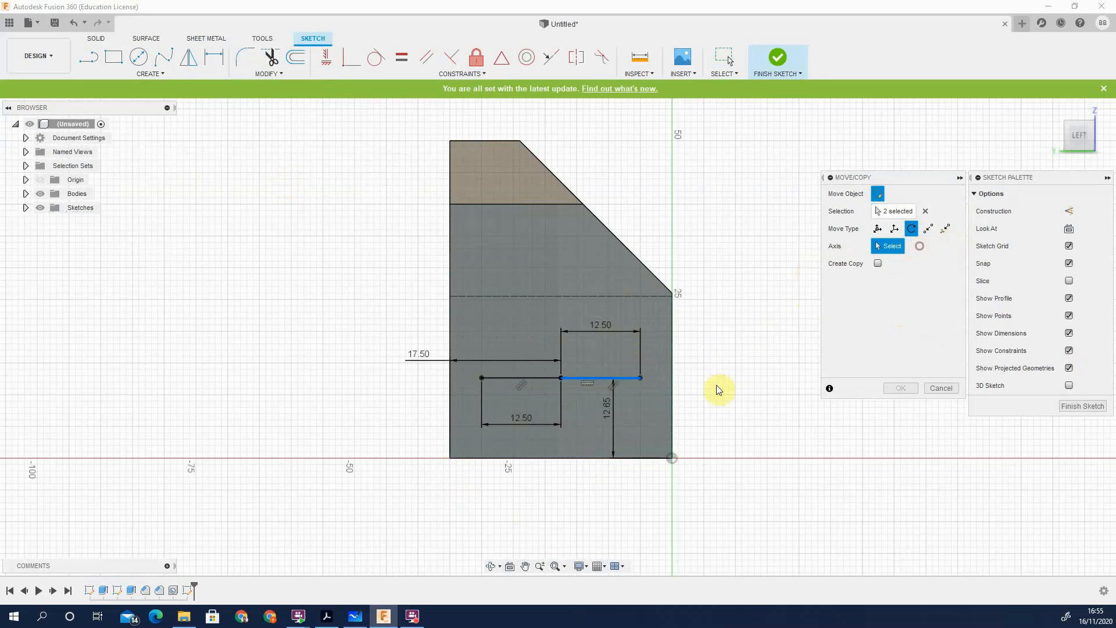
pyautogui.click(575, 458)
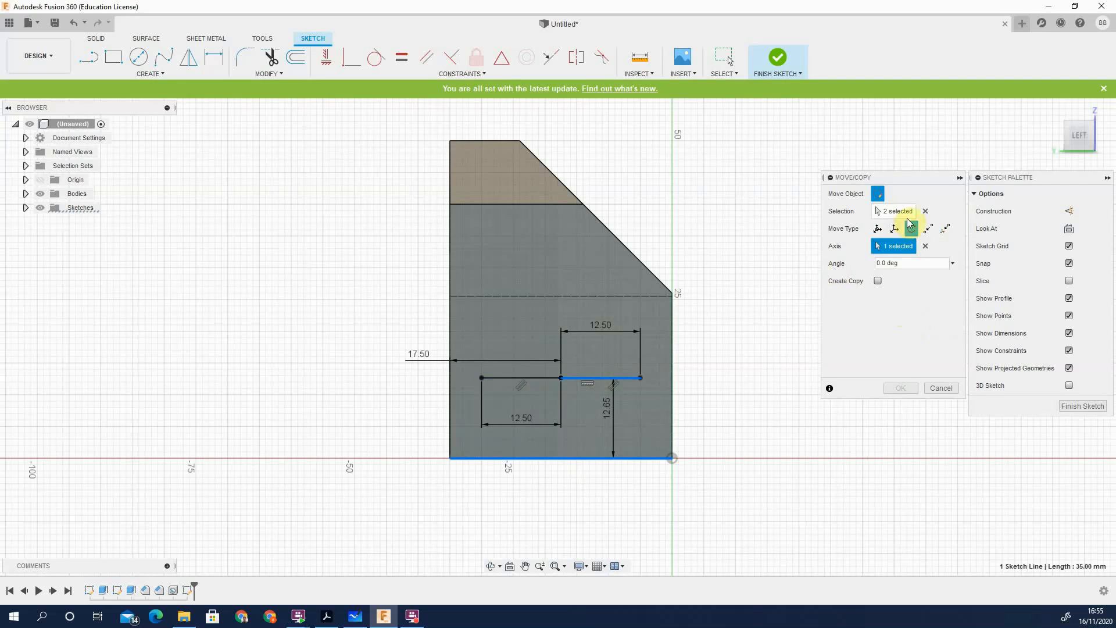
pyautogui.click(928, 212)
pyautogui.click(925, 246)
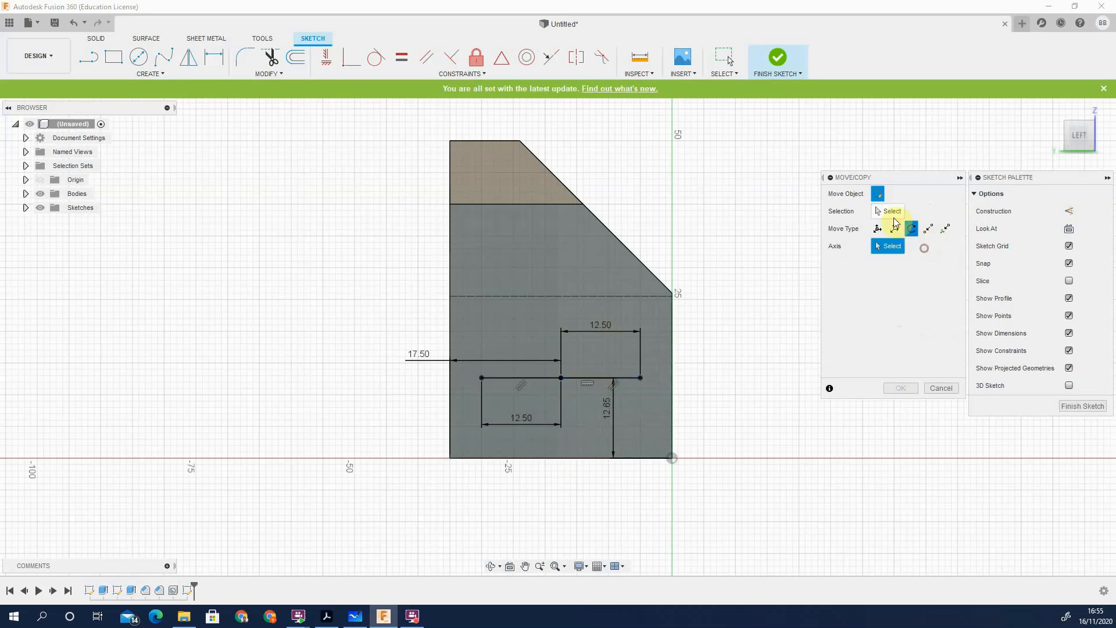
pyautogui.click(608, 378)
pyautogui.click(532, 378)
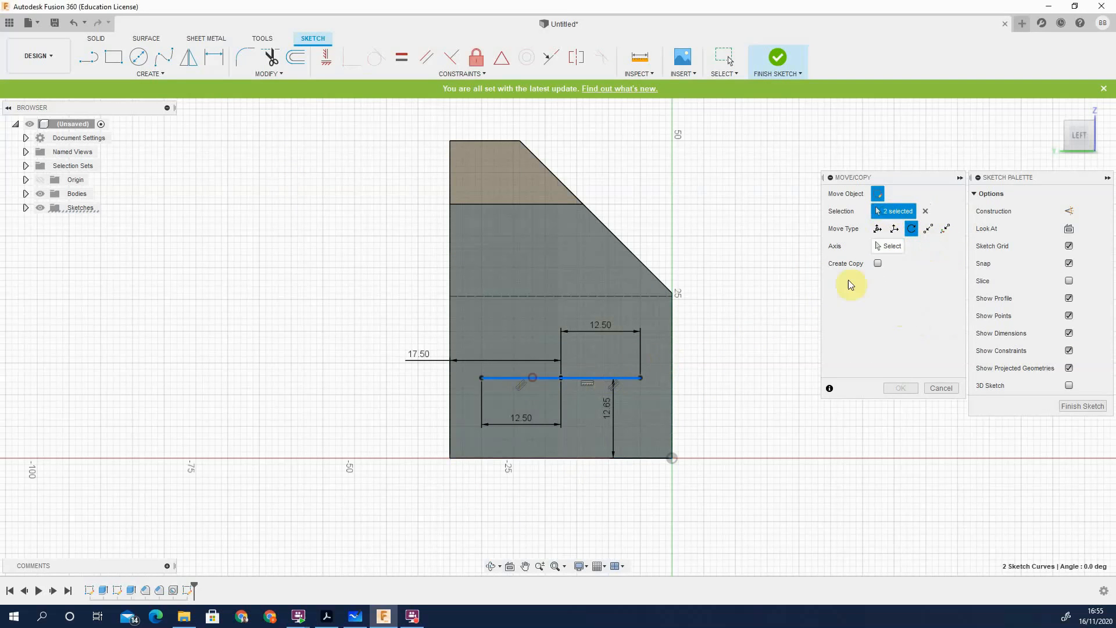
pyautogui.click(895, 246)
pyautogui.click(590, 458)
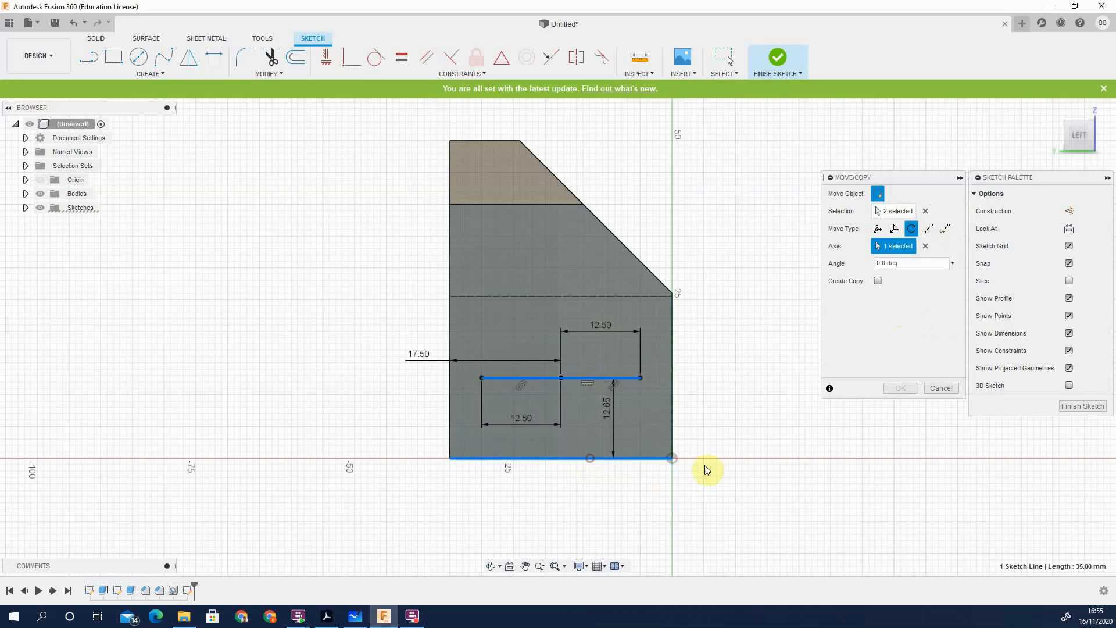
pyautogui.click(912, 263)
pyautogui.write('30')
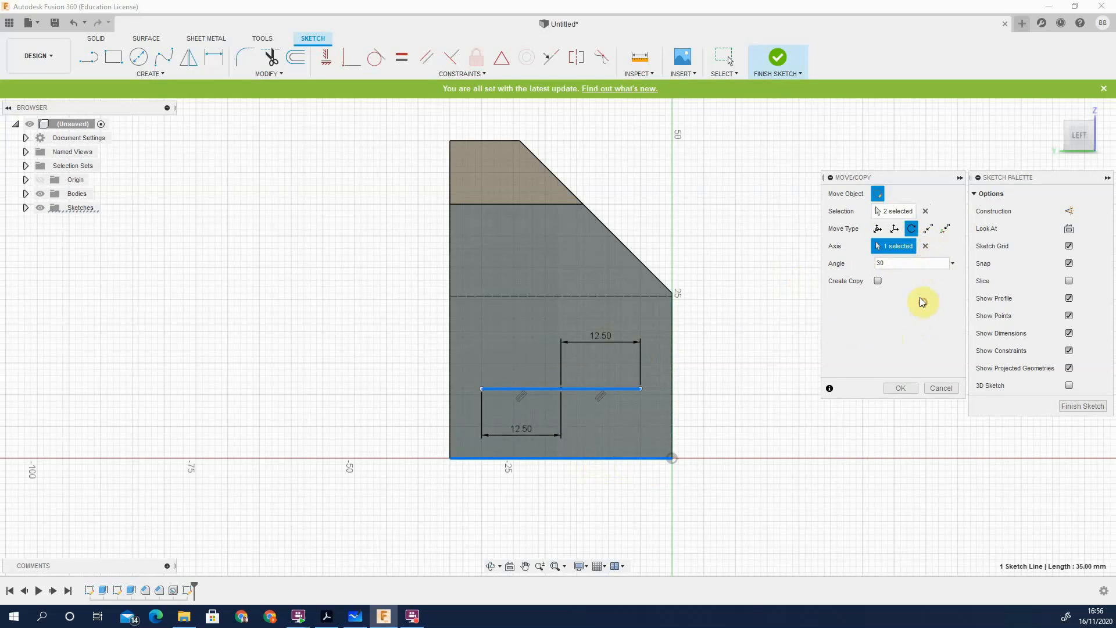
pyautogui.click(918, 263)
pyautogui.click(917, 292)
pyautogui.click(925, 246)
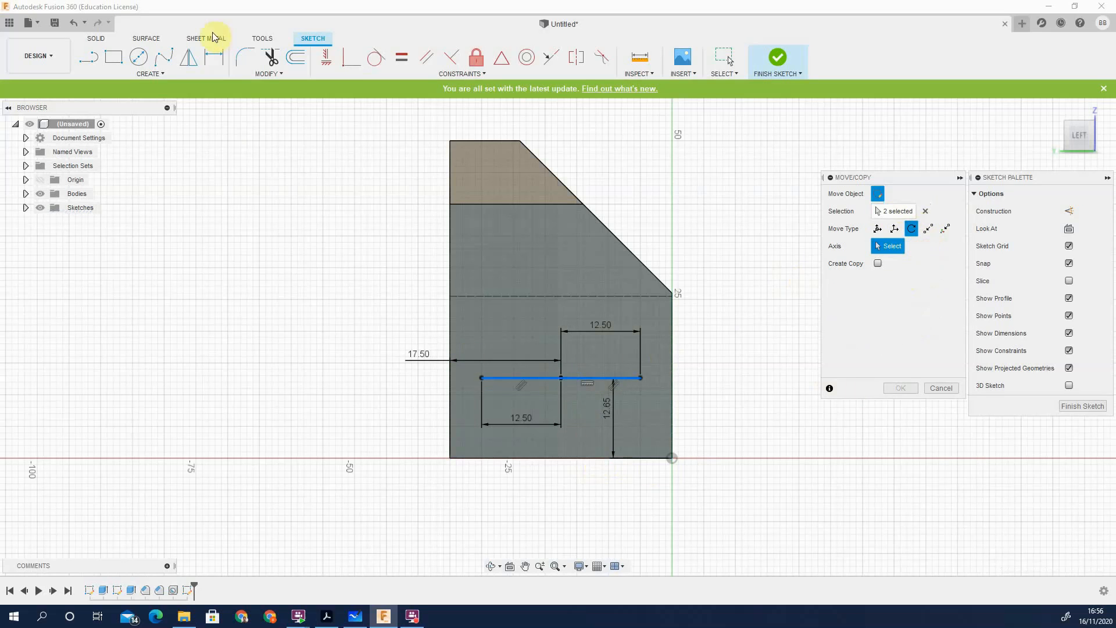
# Draw a 25 mm diameter circle centred on the sketch point where the two 12.5 mm lines meet
pyautogui.click(138, 56)
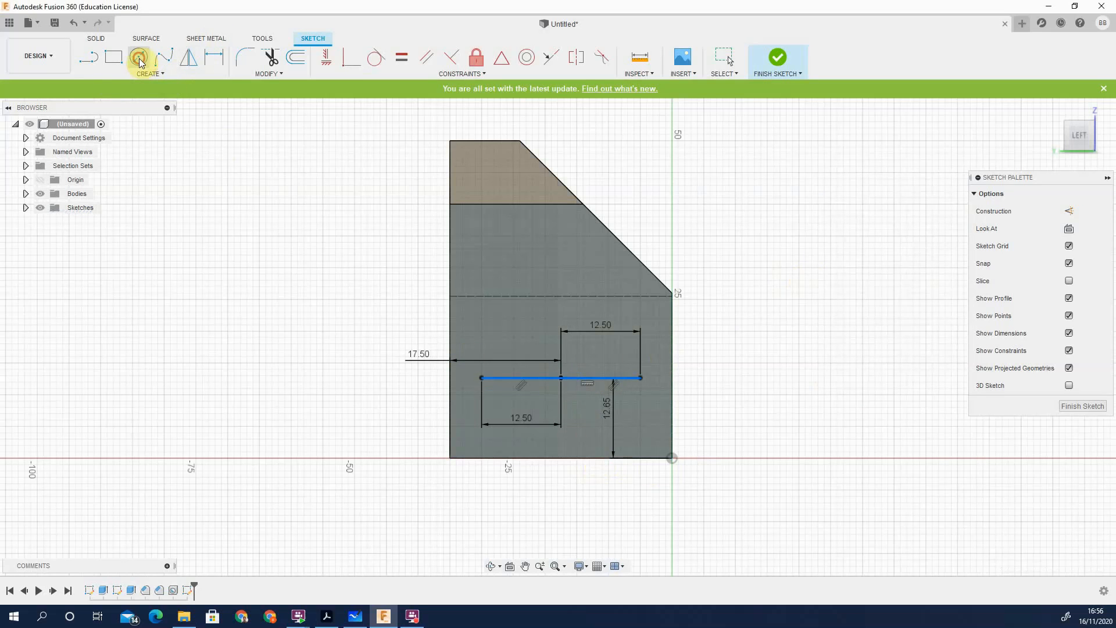
pyautogui.click(559, 377)
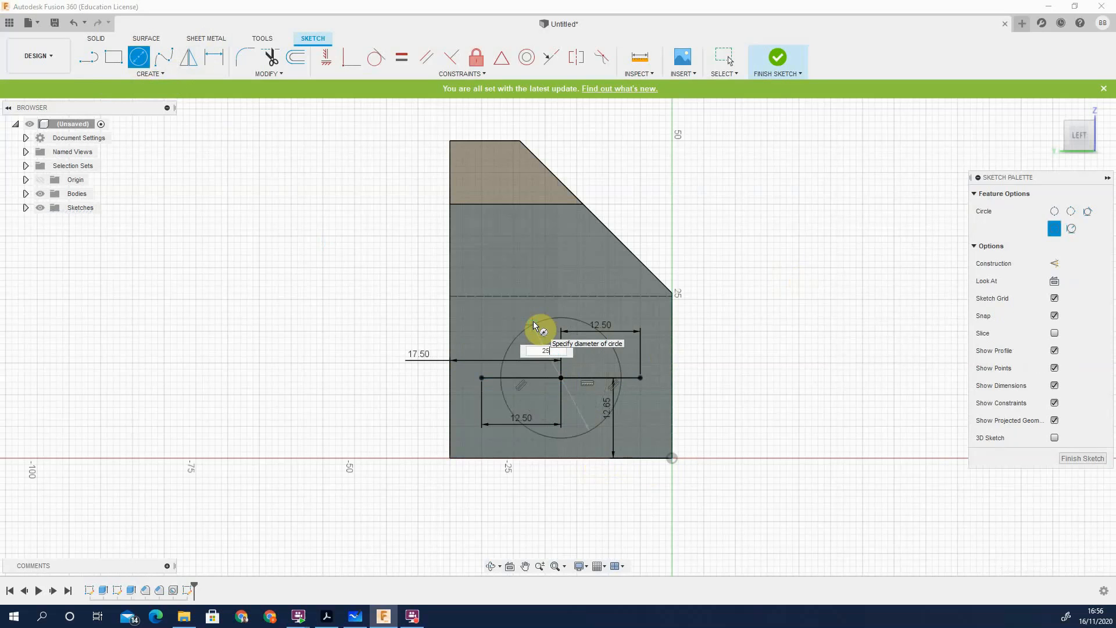
pyautogui.write('25')
pyautogui.press('Return')
pyautogui.press('Escape')
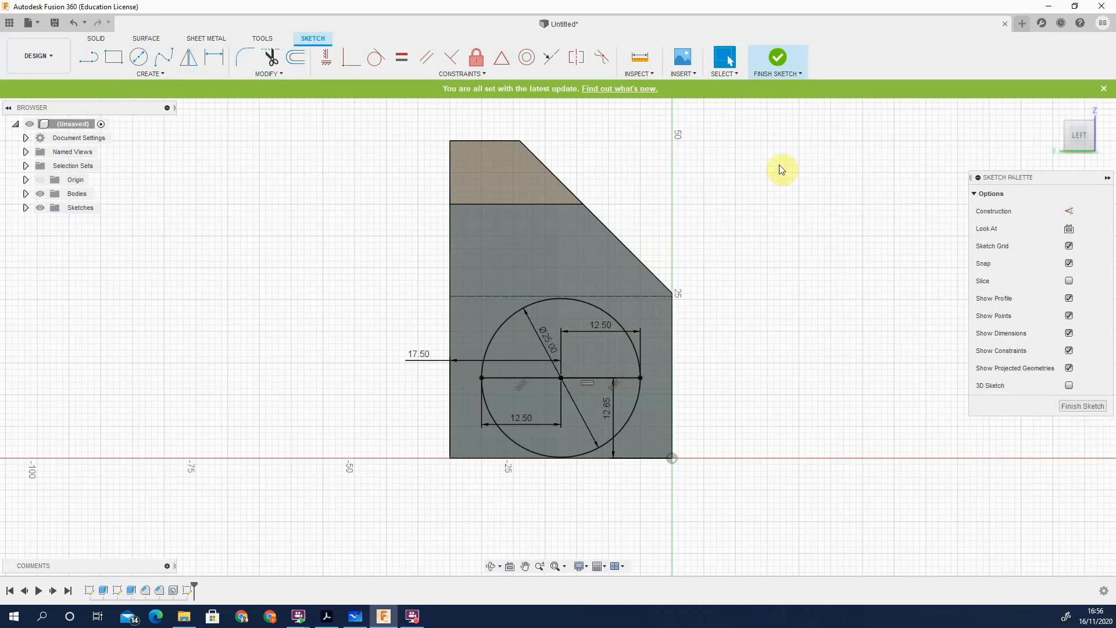
# Rotate both 12.5 mm lines by 30 degrees with Move/Copy, using the 25 mm circle as the rotation axis
pyautogui.click(274, 74)
pyautogui.click(275, 75)
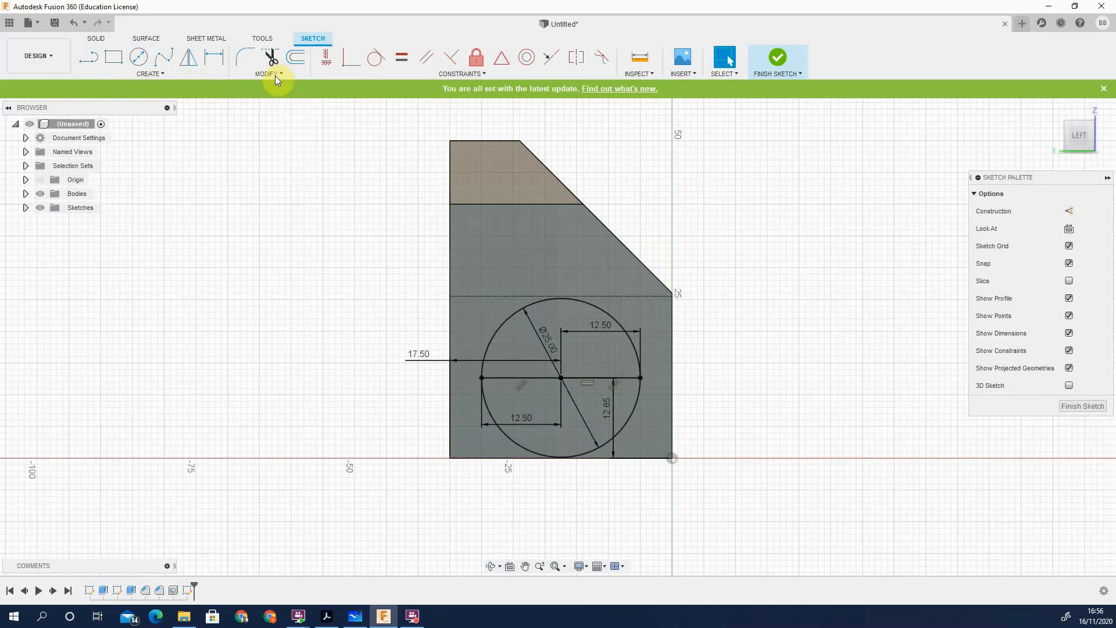
pyautogui.click(274, 74)
pyautogui.click(291, 166)
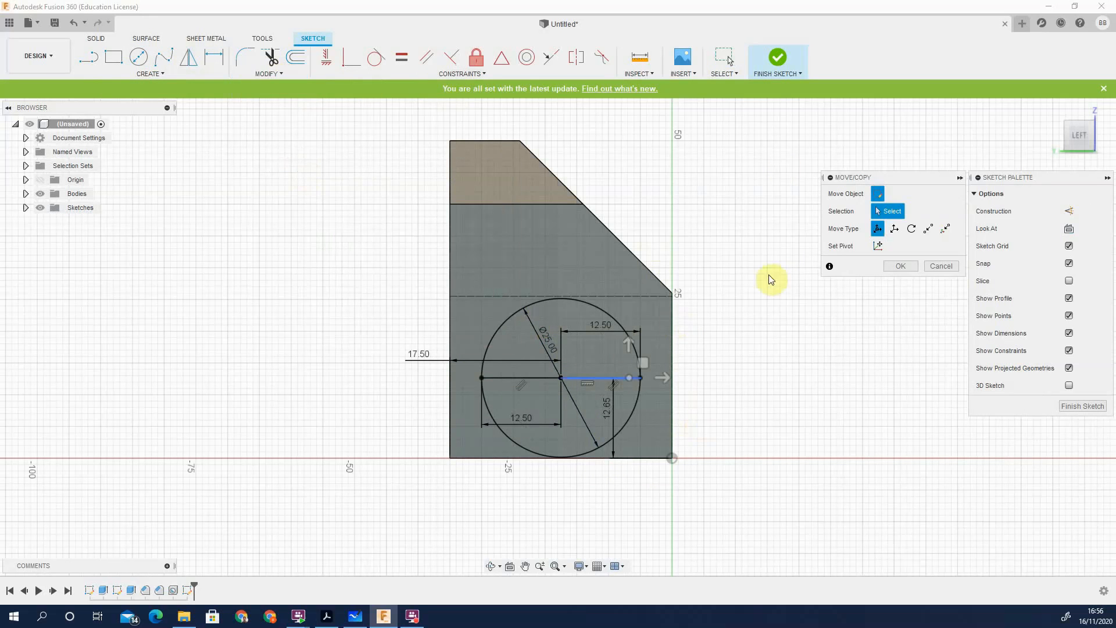
pyautogui.click(898, 211)
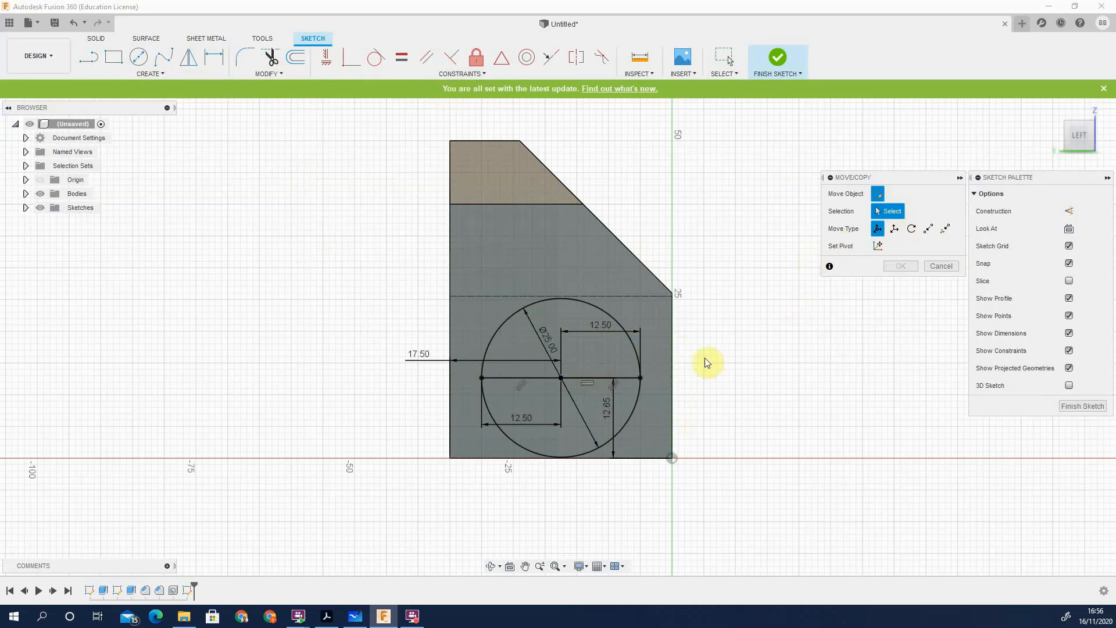
pyautogui.click(529, 378)
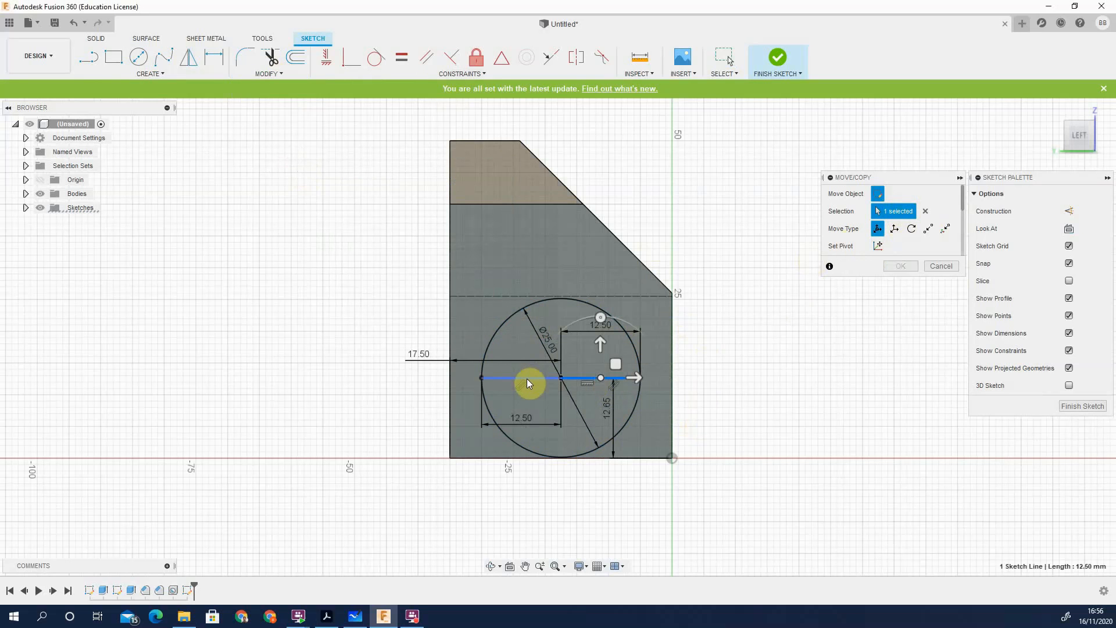
pyautogui.click(563, 378)
pyautogui.click(917, 229)
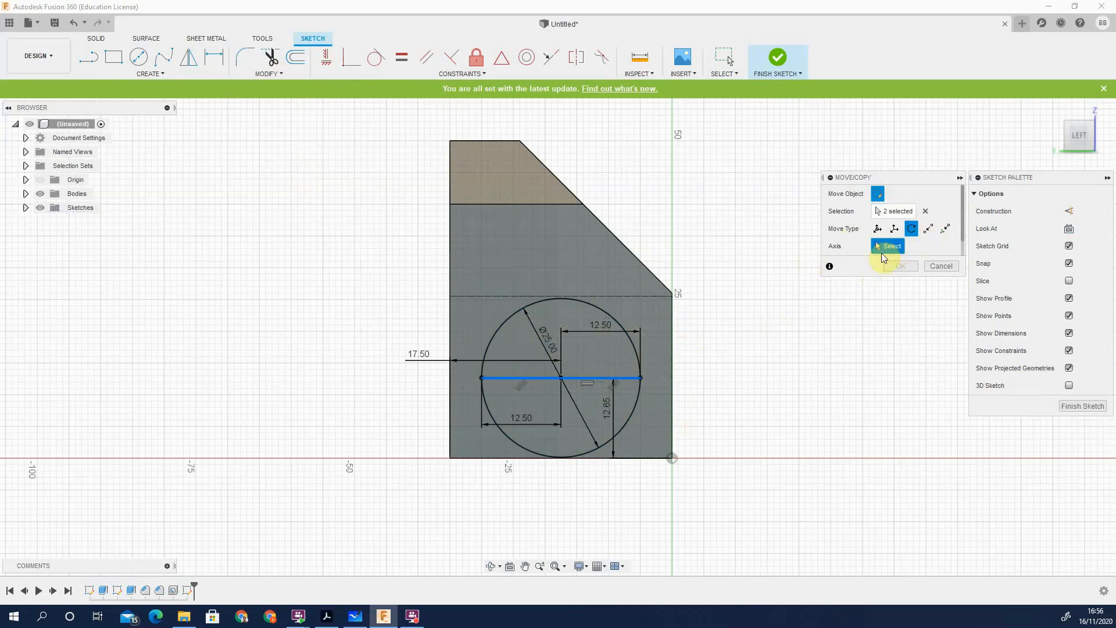
pyautogui.click(610, 315)
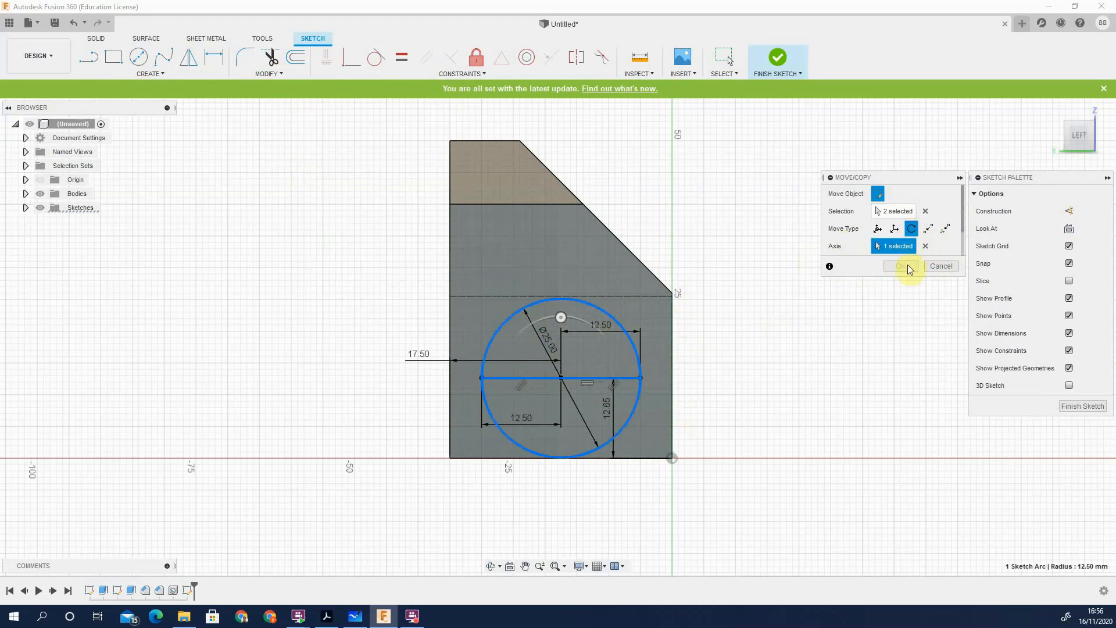
pyautogui.scroll(-2, 963, 223)
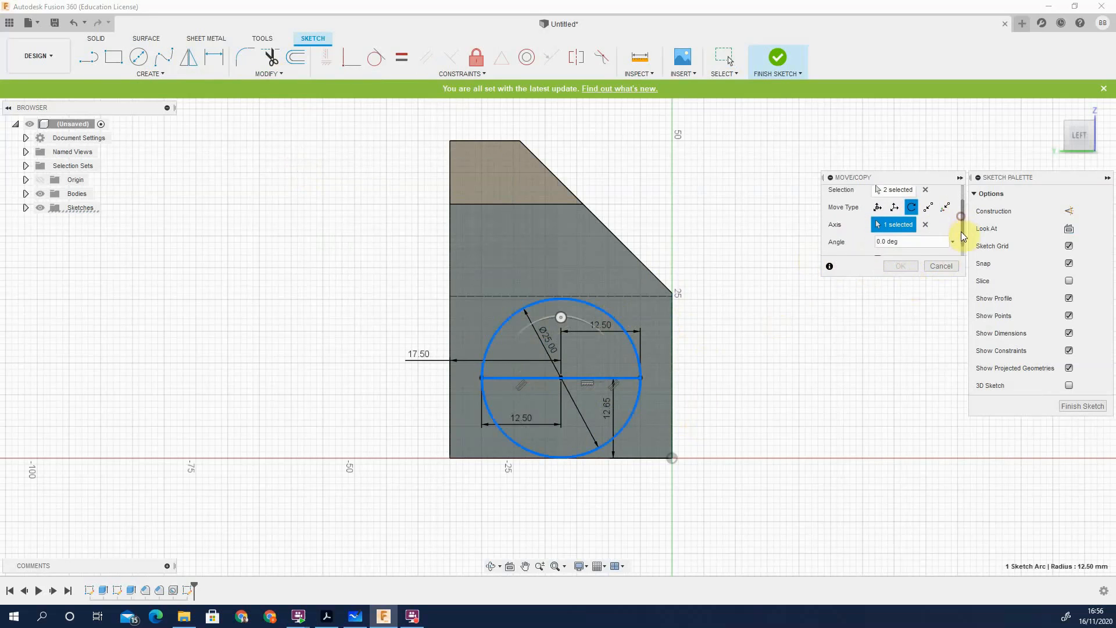
pyautogui.write('30')
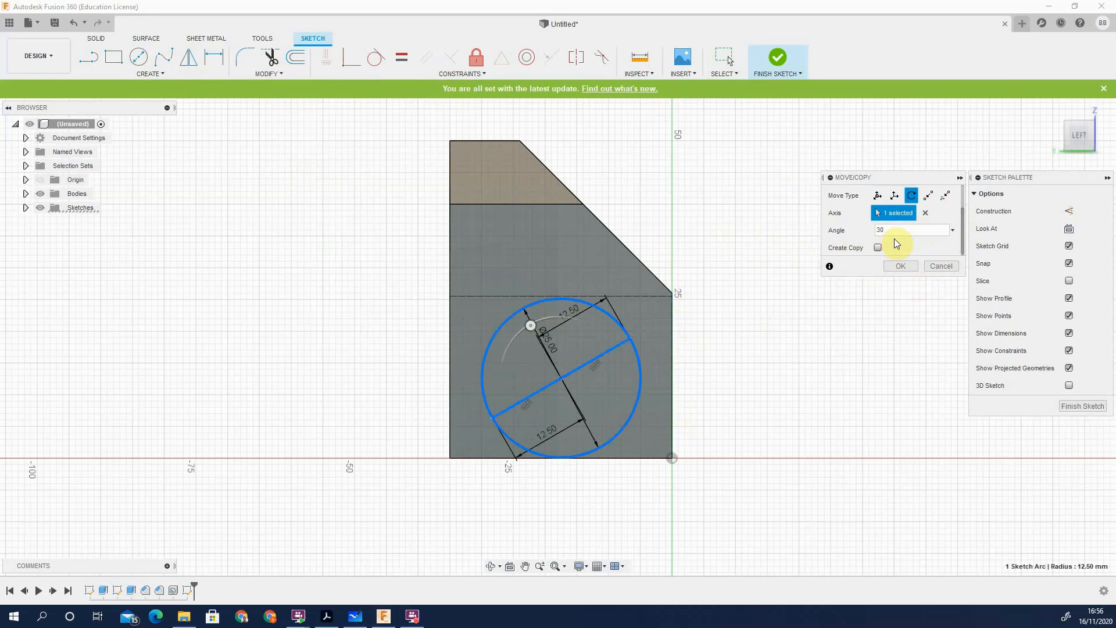
# Check the rotation against the 30° hole line in Vice Block.pdf, and accept it to finish the sketch
pyautogui.hotkey('alt', 'Tab')
pyautogui.moveTo(368, 288)
pyautogui.mouseDown()
pyautogui.moveTo(548, 281)
pyautogui.moveTo(854, 299)
pyautogui.mouseUp()
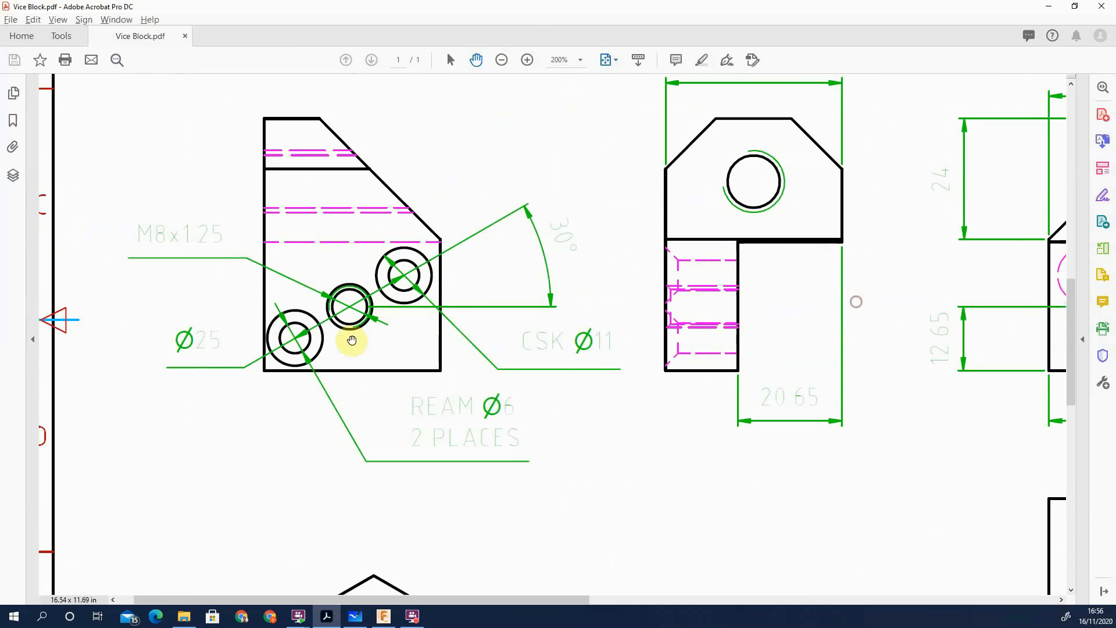
pyautogui.hotkey('alt', 'Tab')
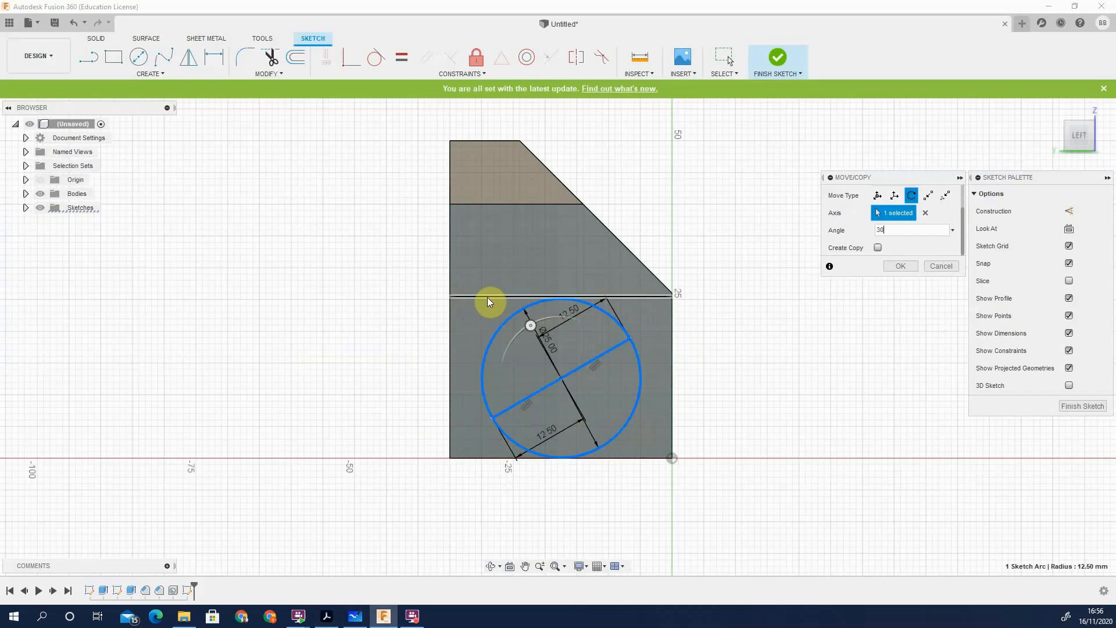
pyautogui.click(901, 267)
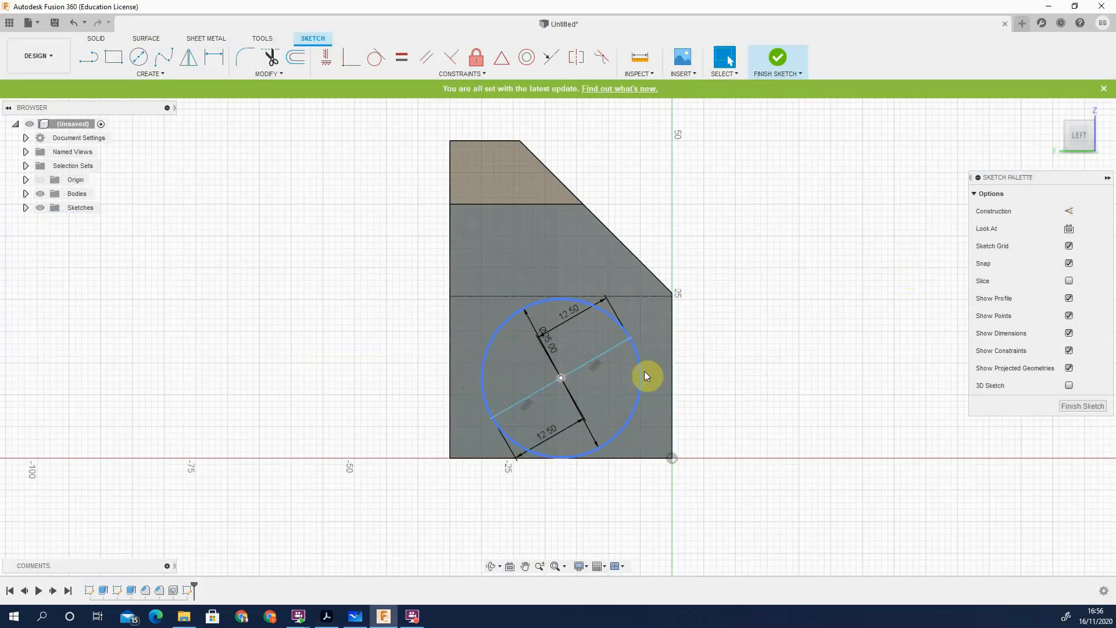
pyautogui.click(776, 65)
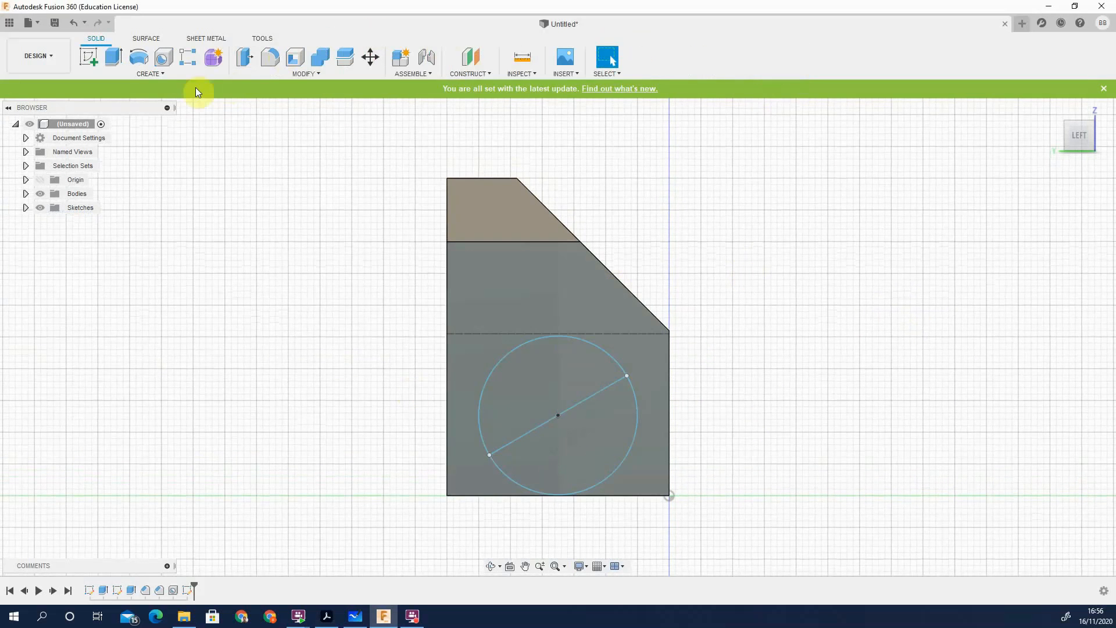
# Place a single simple hole, 18 mm in diameter and 18 mm deep, on the side face just above the sketched circle's centre
pyautogui.click(161, 57)
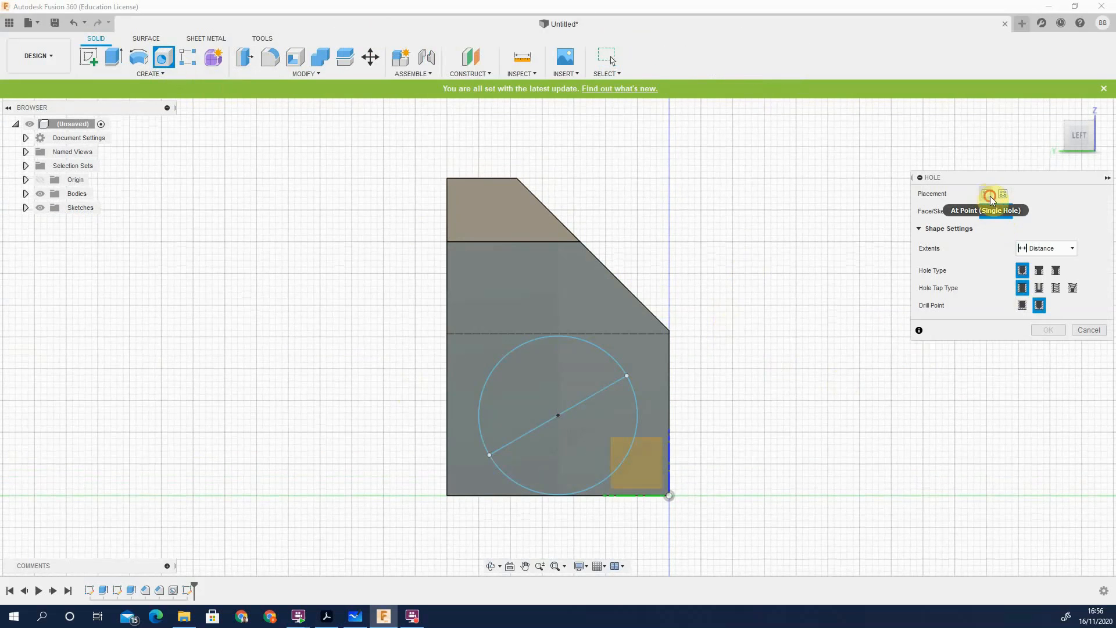
pyautogui.click(560, 416)
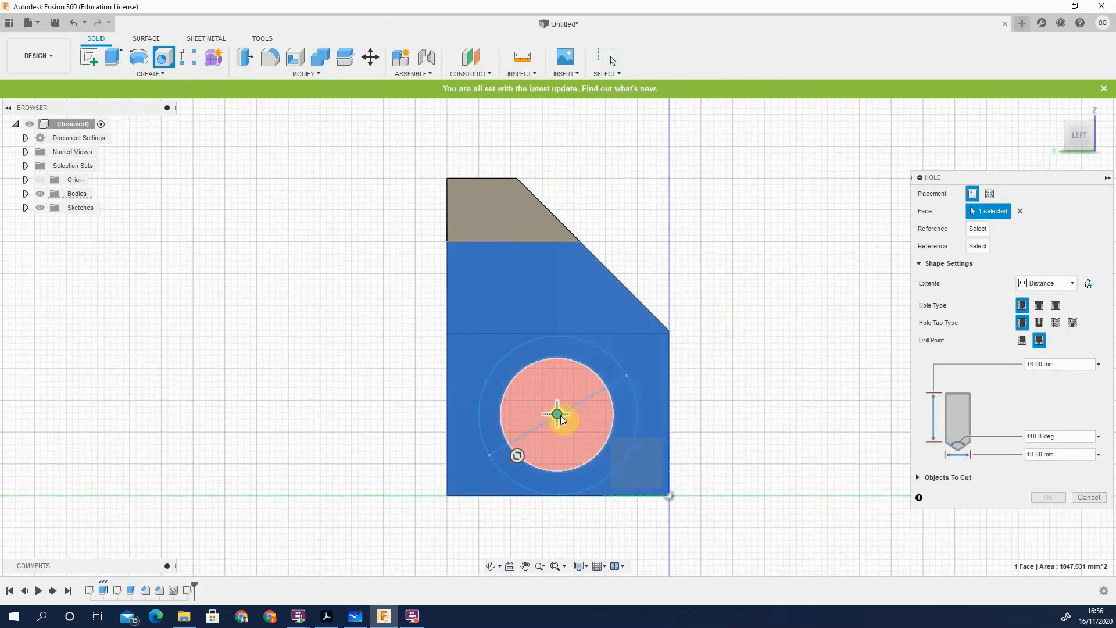
pyautogui.moveTo(558, 415)
pyautogui.mouseDown()
pyautogui.moveTo(560, 439)
pyautogui.moveTo(554, 376)
pyautogui.mouseUp()
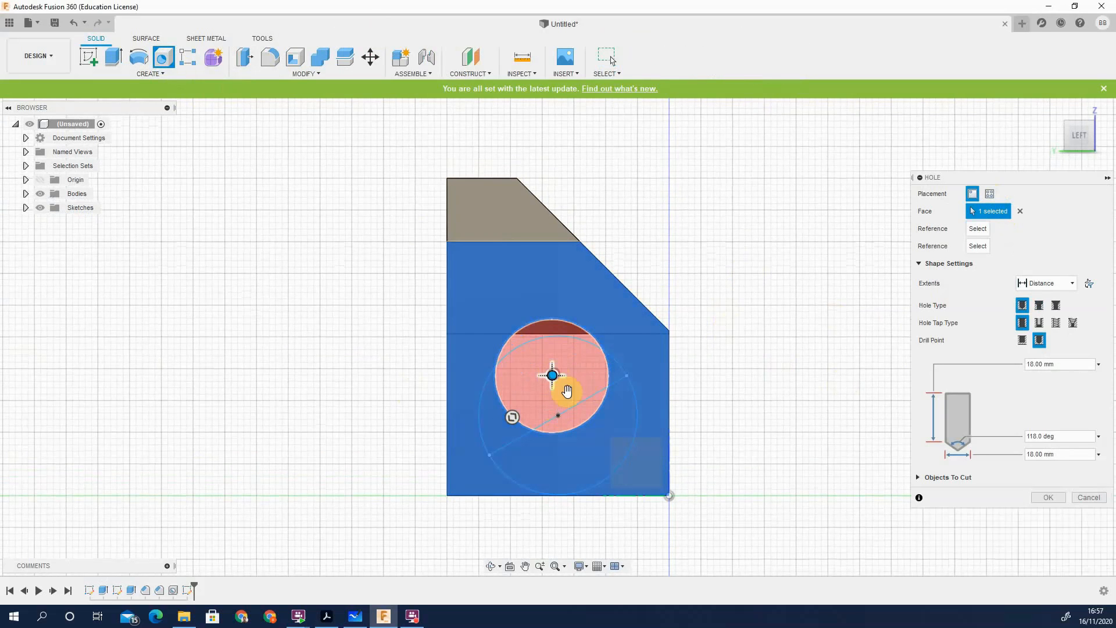
pyautogui.rightClick(570, 407)
pyautogui.click(626, 398)
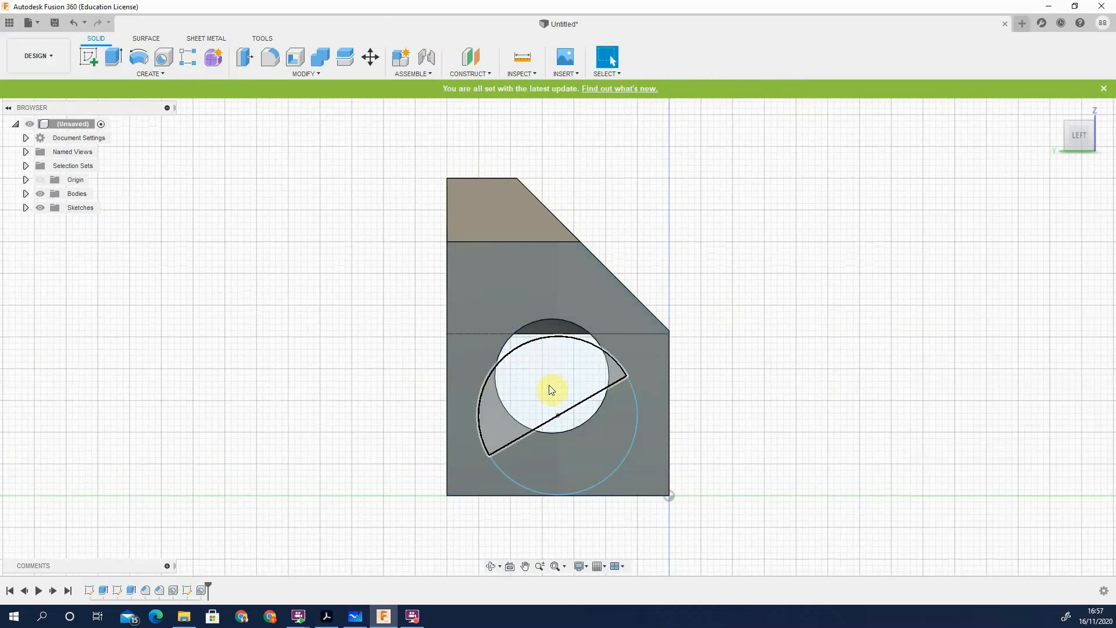
# Edit the new hole, reselect the side face and reposition the hole on the 25 mm circle's centre point
pyautogui.rightClick(201, 591)
pyautogui.click(226, 483)
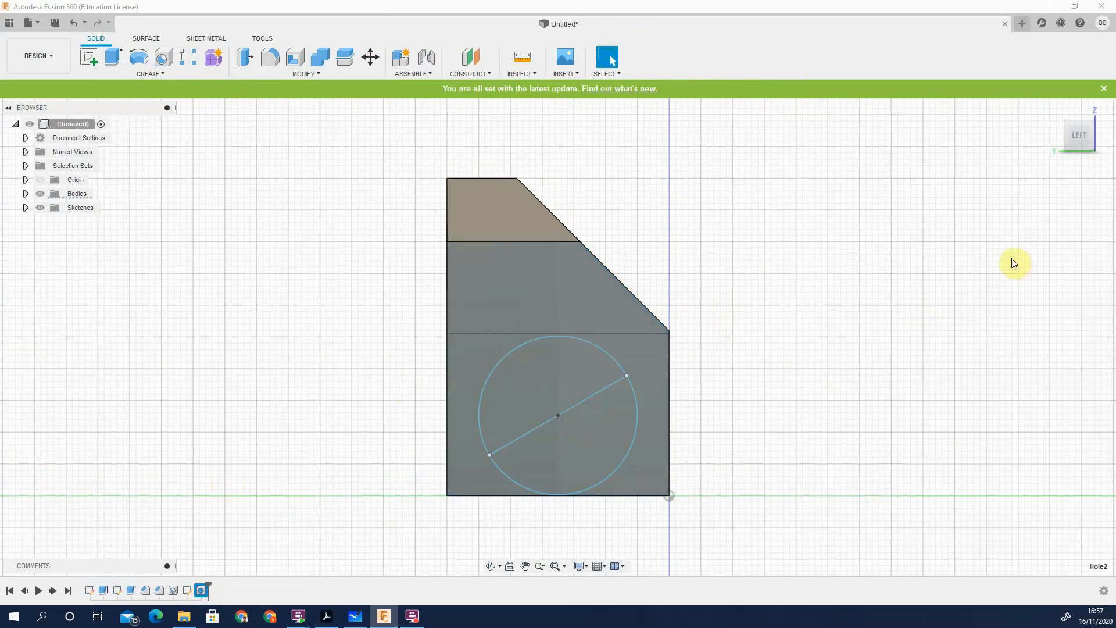
pyautogui.click(1017, 211)
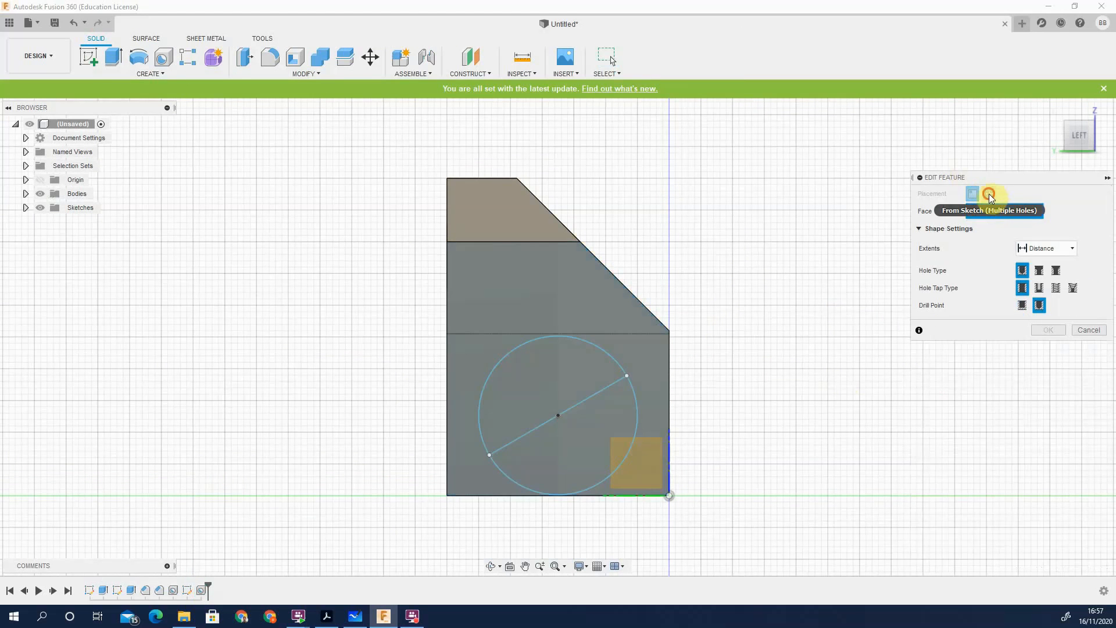
pyautogui.hotkey('ctrl', 'z')
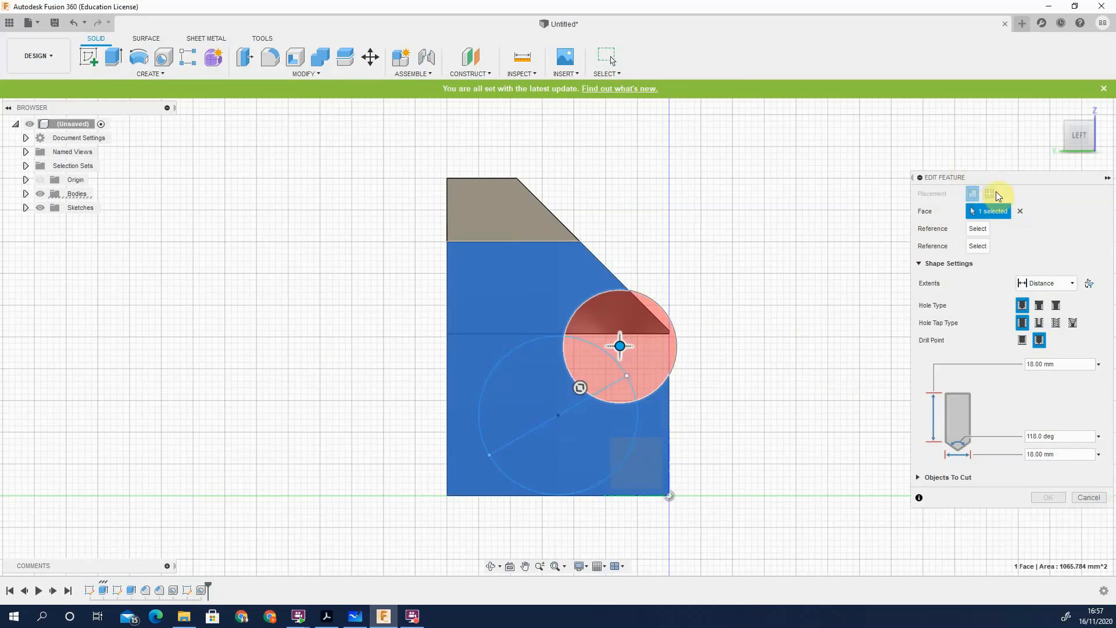
pyautogui.click(1018, 212)
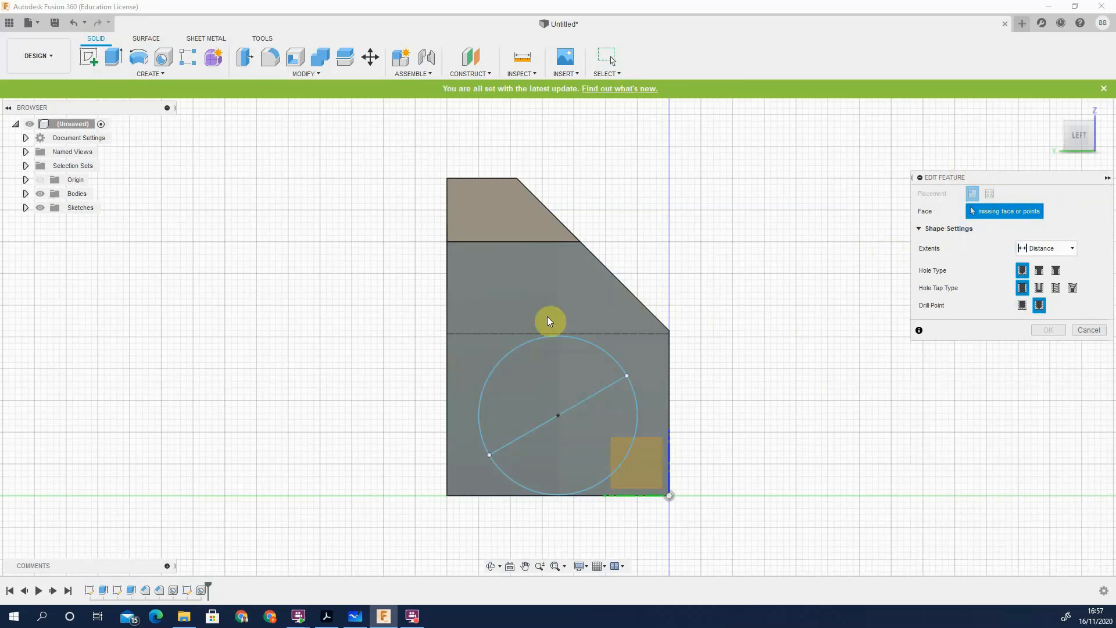
pyautogui.click(552, 376)
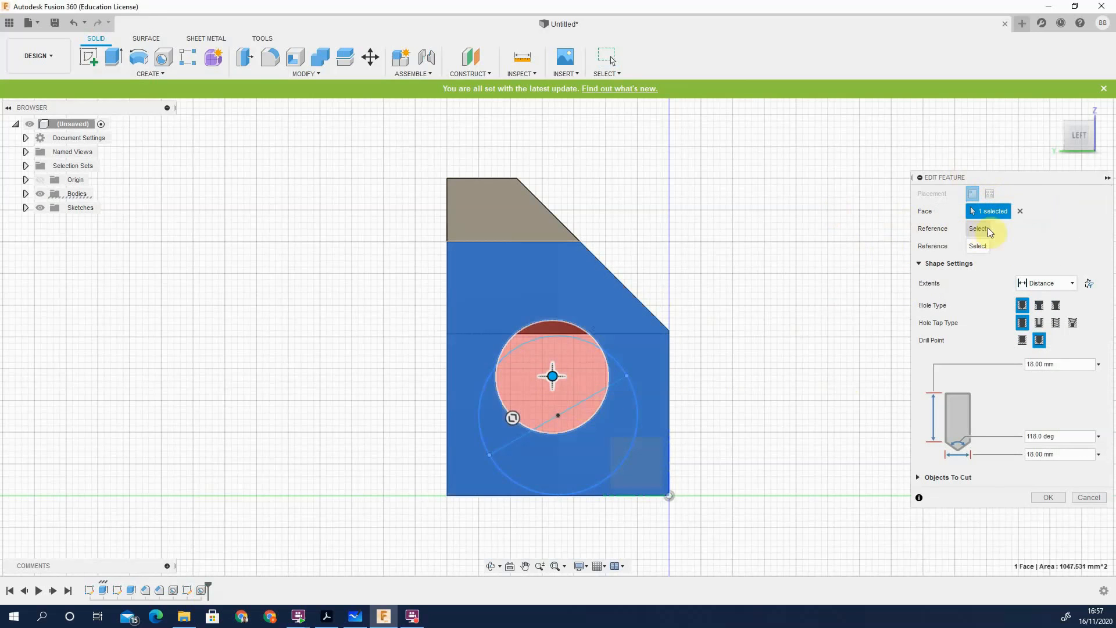
pyautogui.click(557, 416)
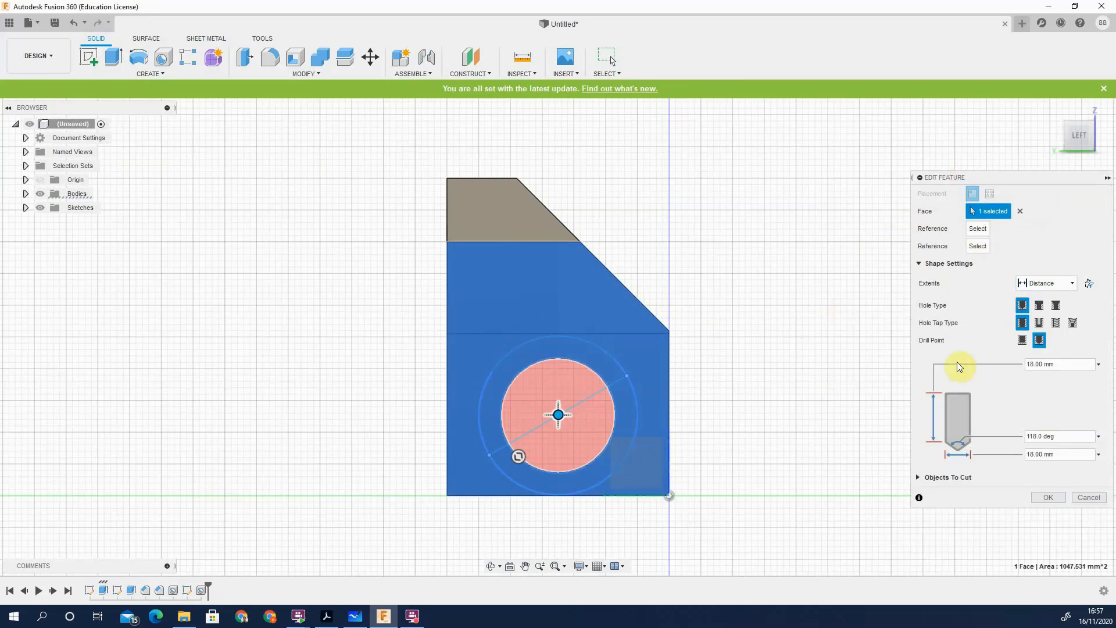
# Make the centre hole a tapped hole with extents All, size 8.0 mm and designation M8x1.25
pyautogui.click(1071, 283)
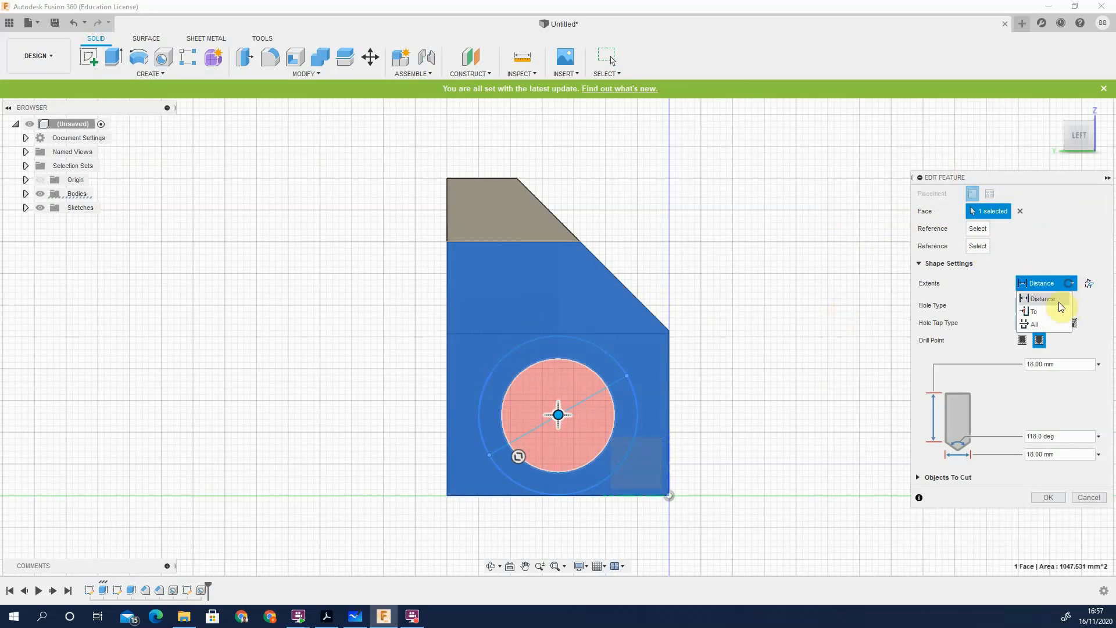
pyautogui.click(1040, 323)
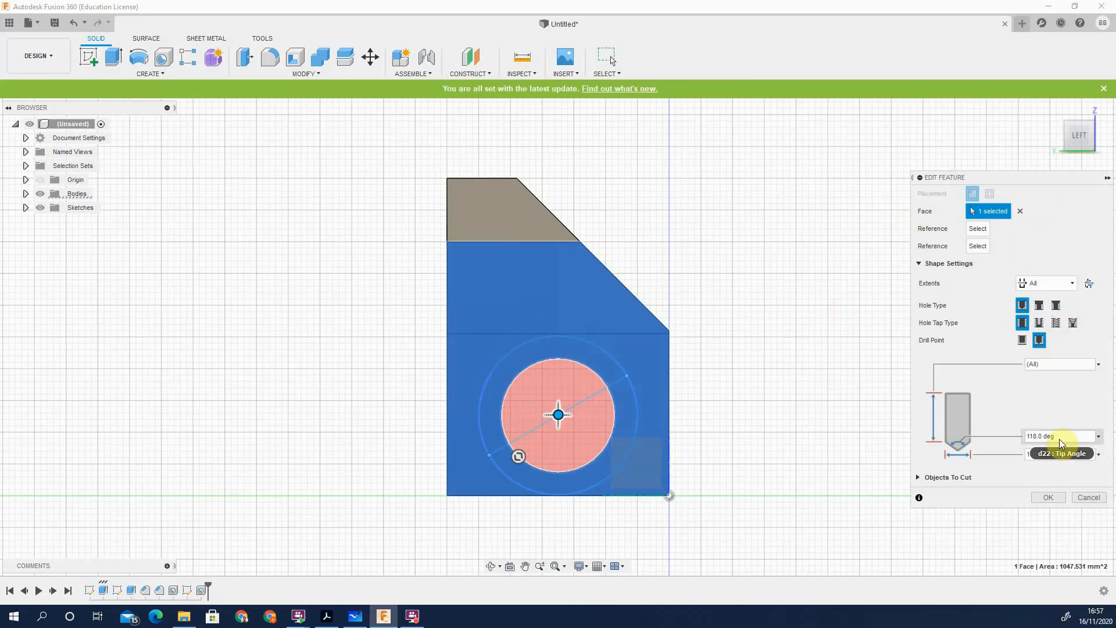
pyautogui.click(1054, 322)
pyautogui.scroll(-1, 1040, 435)
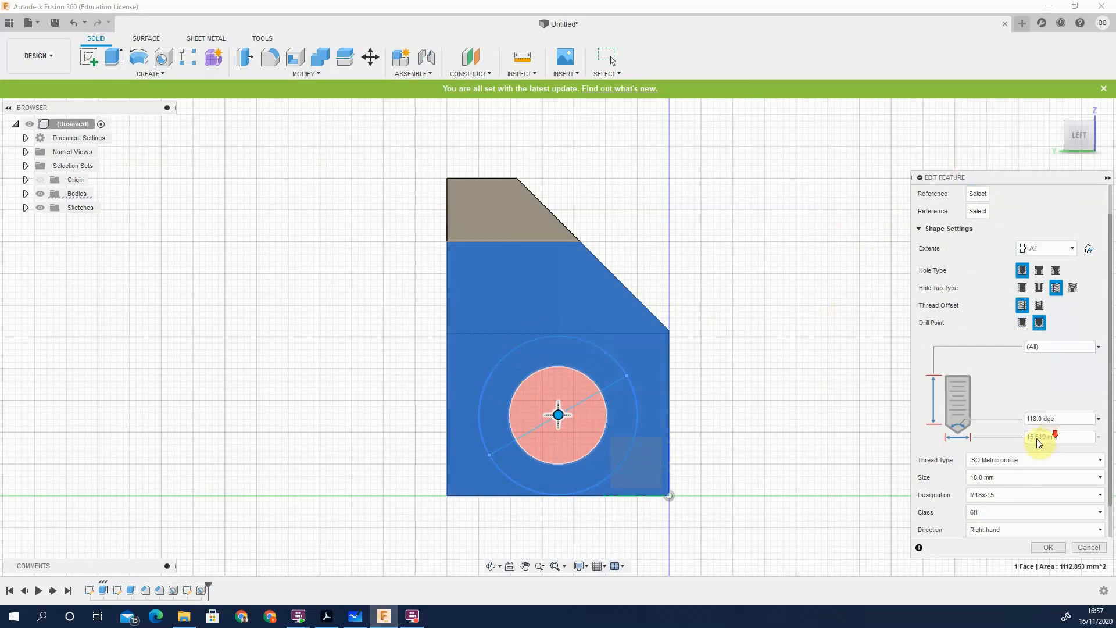
pyautogui.click(1003, 475)
pyautogui.scroll(3, 1003, 523)
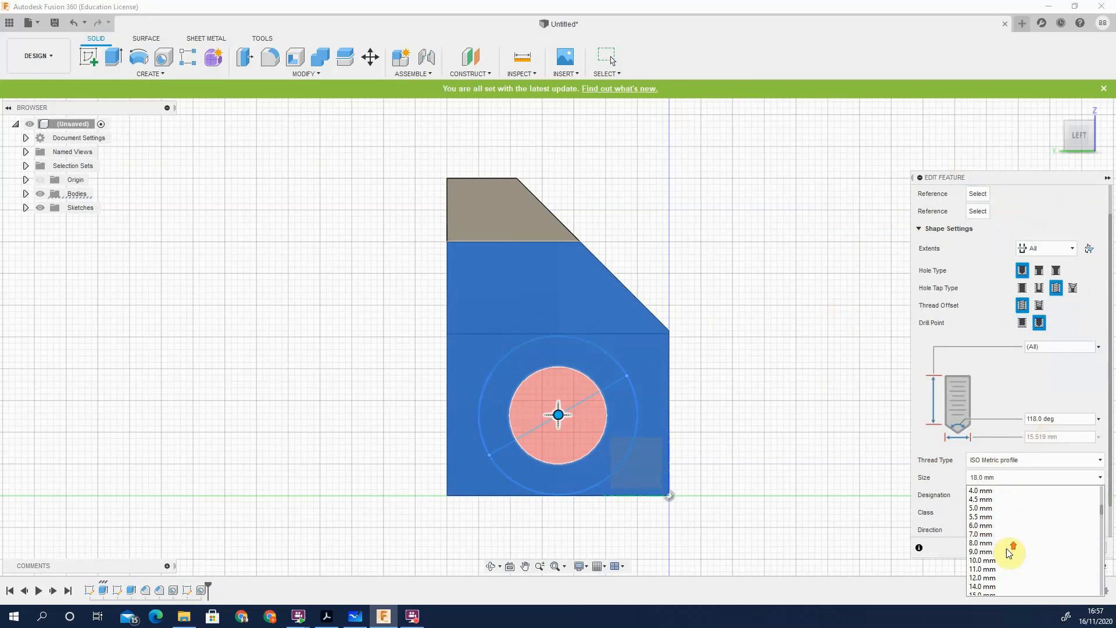
pyautogui.click(1000, 542)
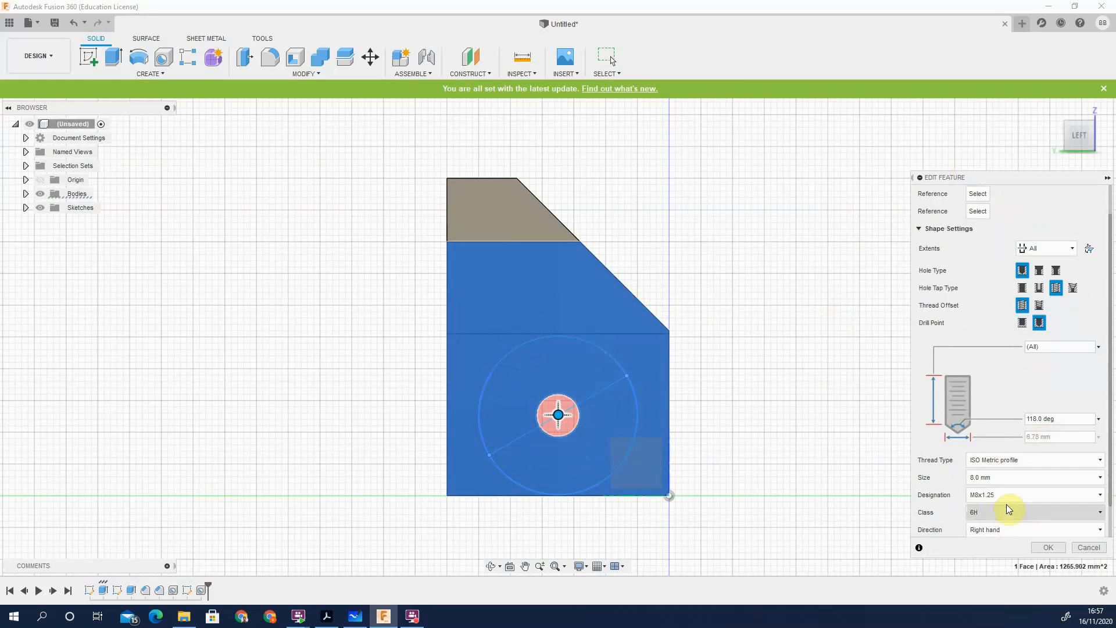
pyautogui.click(1049, 547)
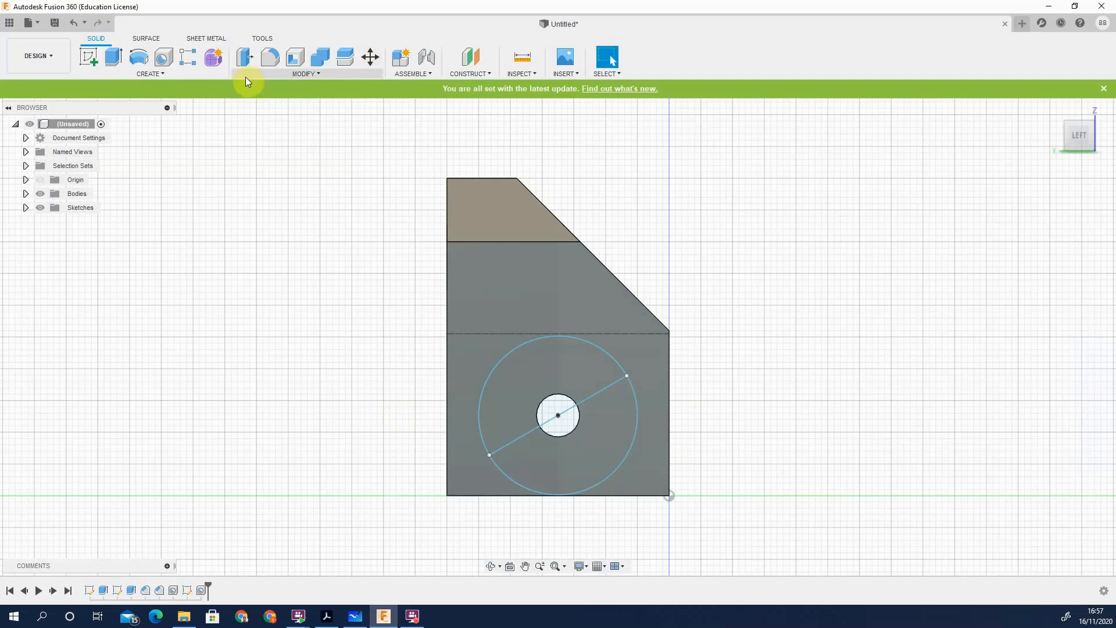
# Try to place countersunk holes from sketch points on both endpoints of the 30° line on the side face
pyautogui.press('h')
pyautogui.click(531, 368)
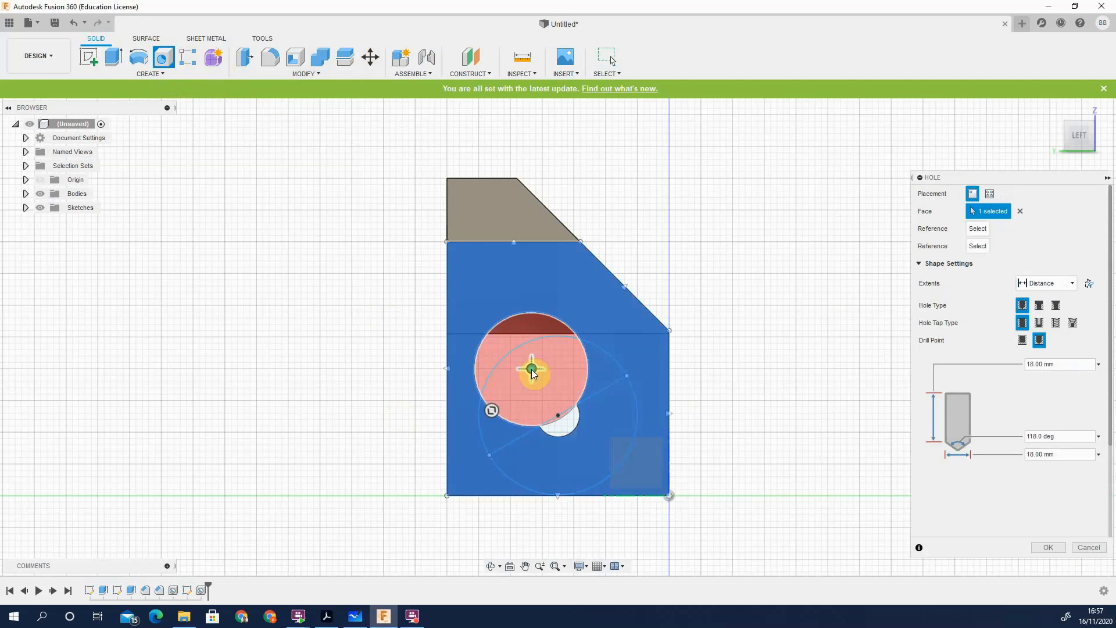
pyautogui.click(989, 194)
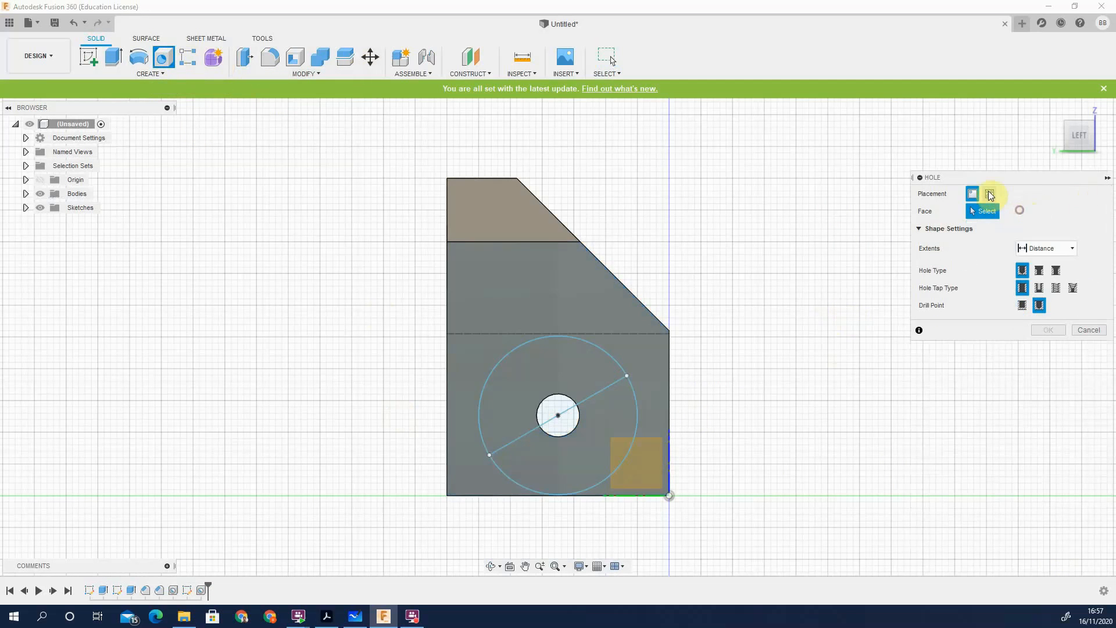
pyautogui.click(489, 455)
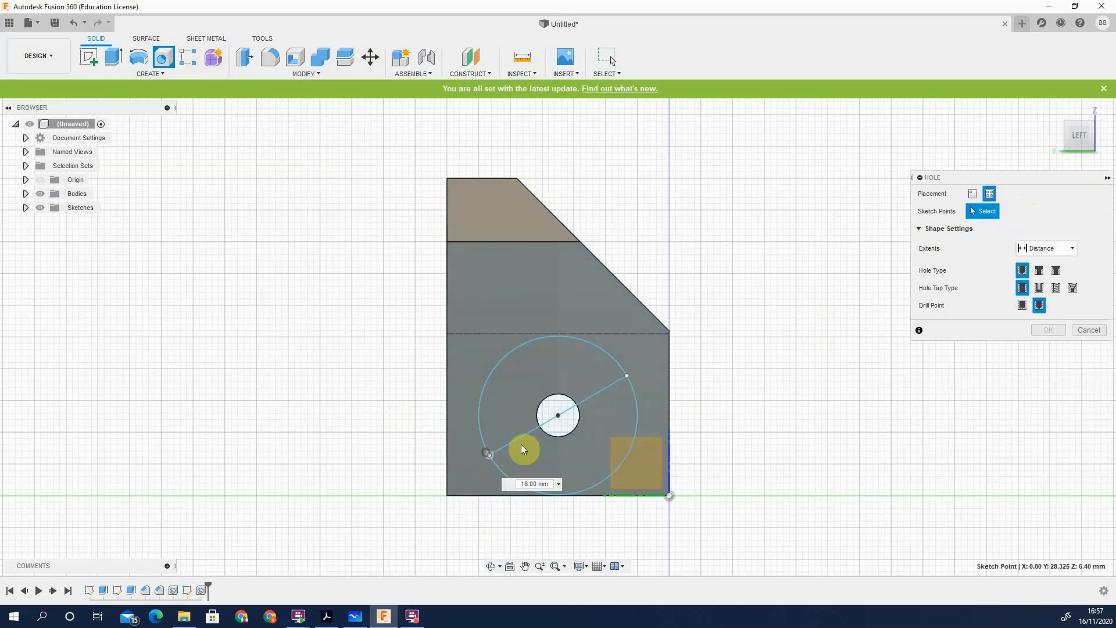
pyautogui.click(627, 376)
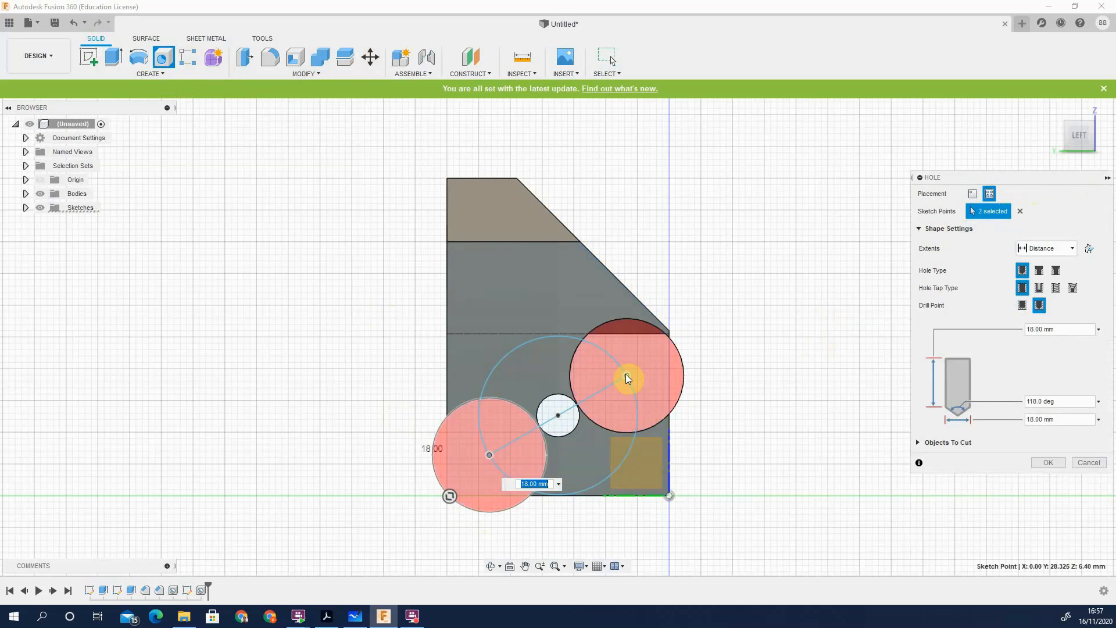
pyautogui.click(1056, 271)
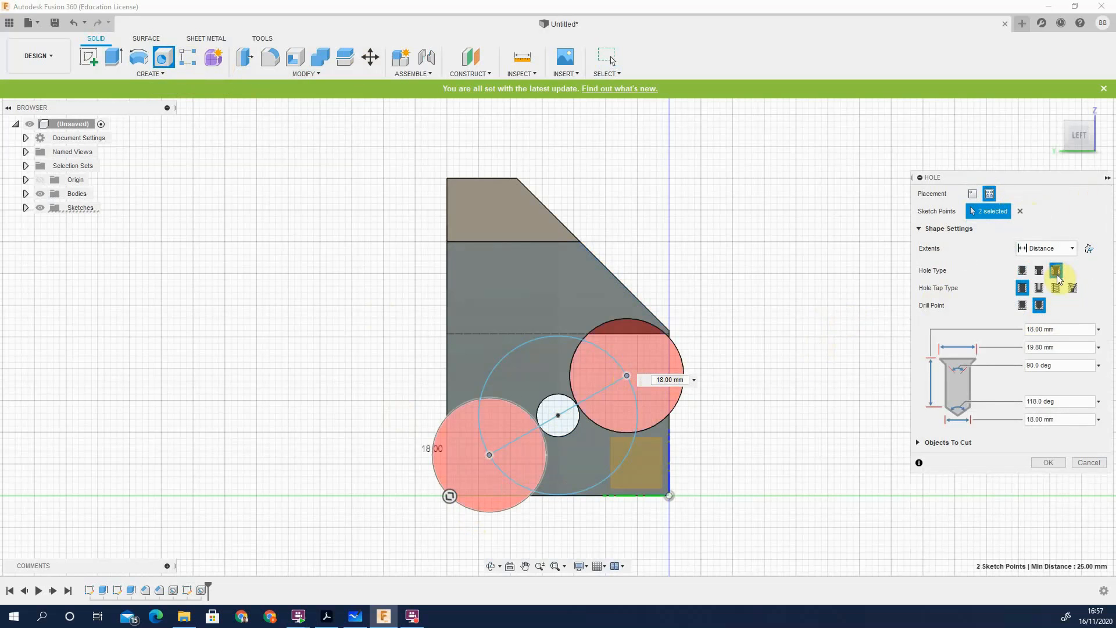
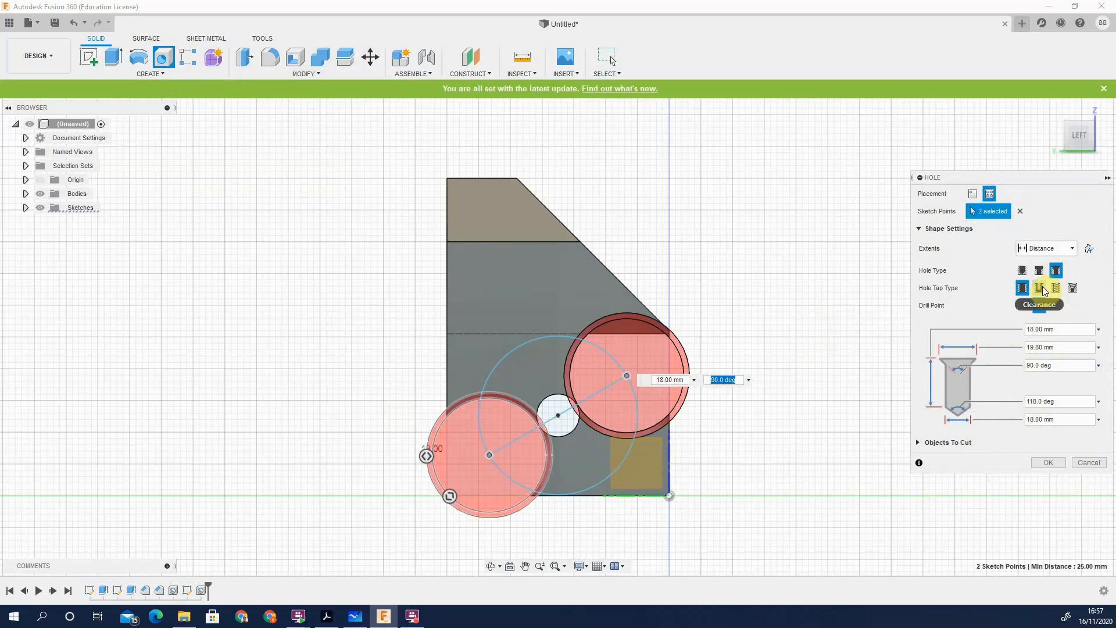
# Try to give the two countersunk holes extents All, a countersink diameter of 11 mm and a hole diameter of 6 mm
pyautogui.click(1067, 330)
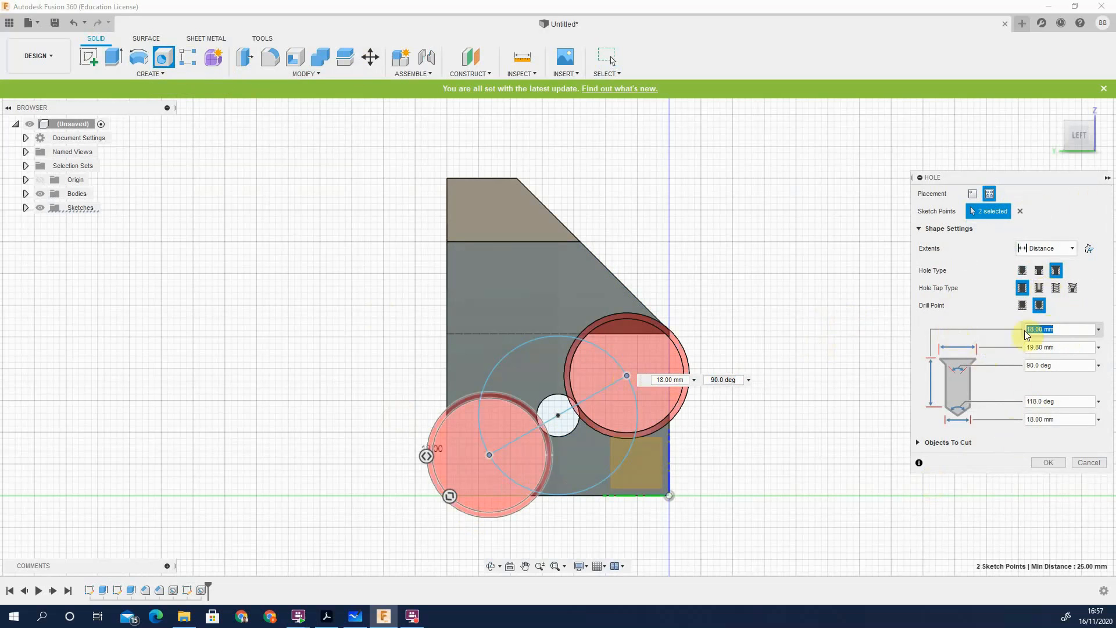
pyautogui.click(1046, 248)
pyautogui.click(1049, 290)
pyautogui.click(1073, 347)
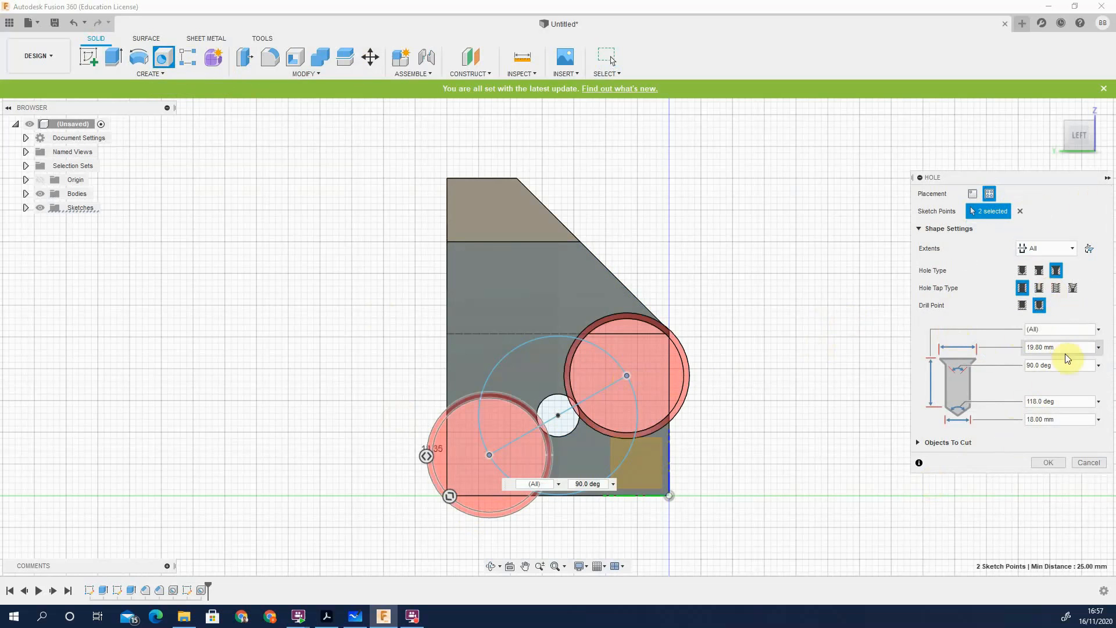
pyautogui.write('11')
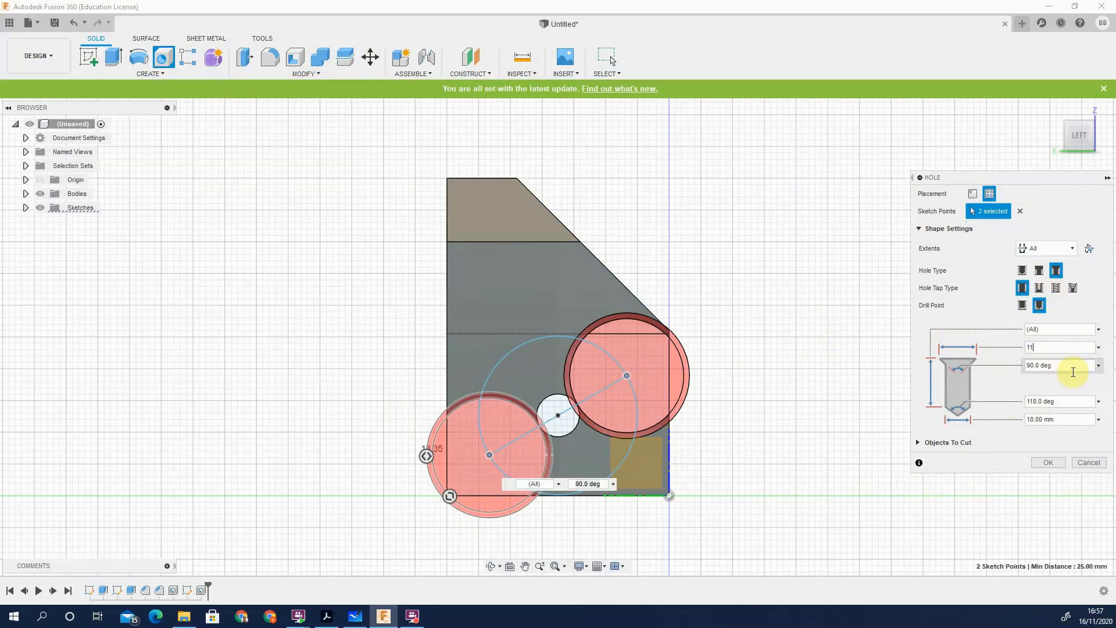
pyautogui.moveTo(1061, 421); pyautogui.dragTo(969, 414)
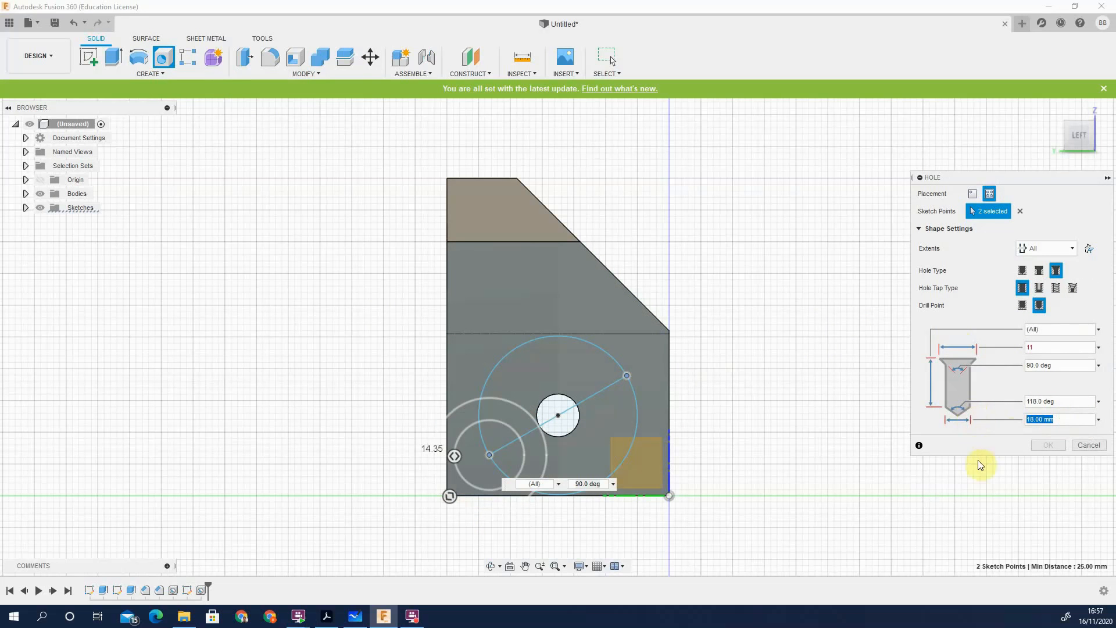
pyautogui.write('6')
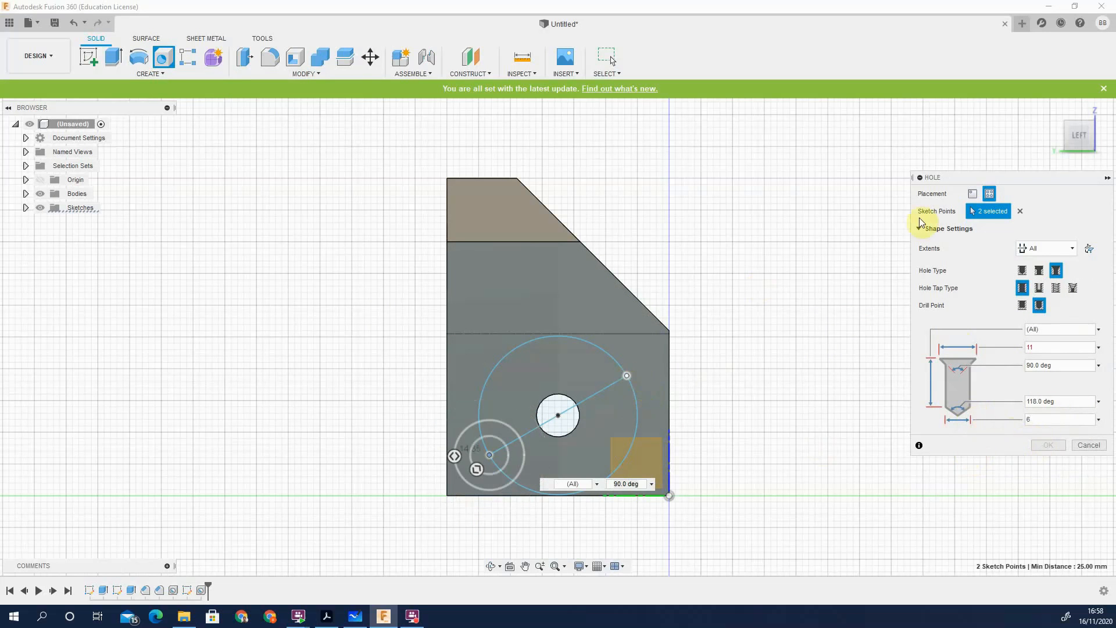
# Clear the hole positions and try reselecting the 30° line's endpoints, and cancel the Hole command
pyautogui.click(627, 377)
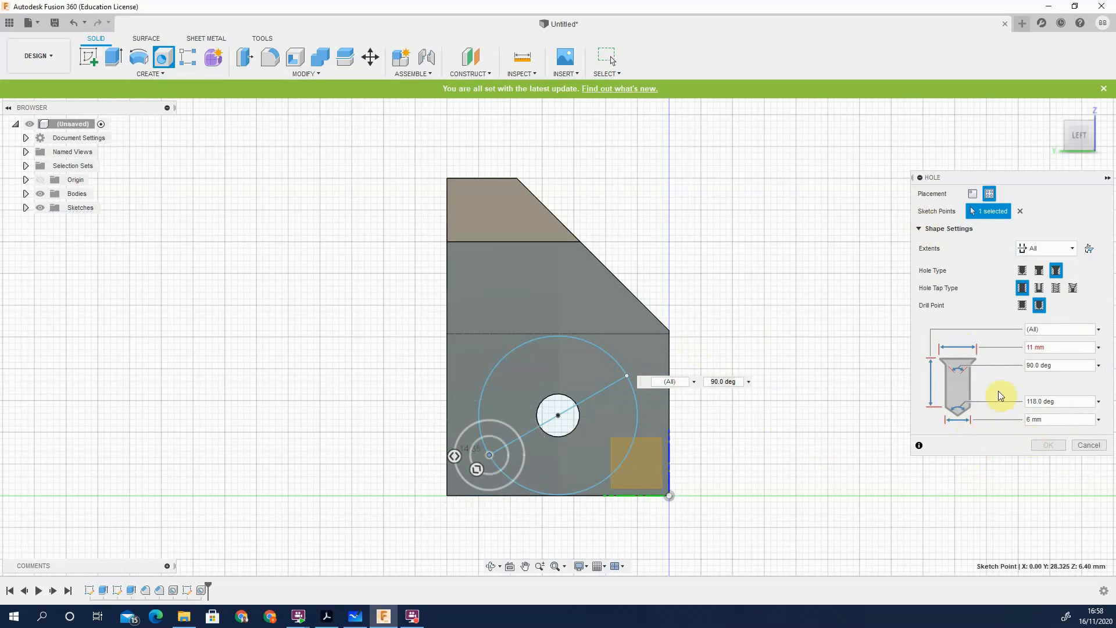
pyautogui.click(1022, 211)
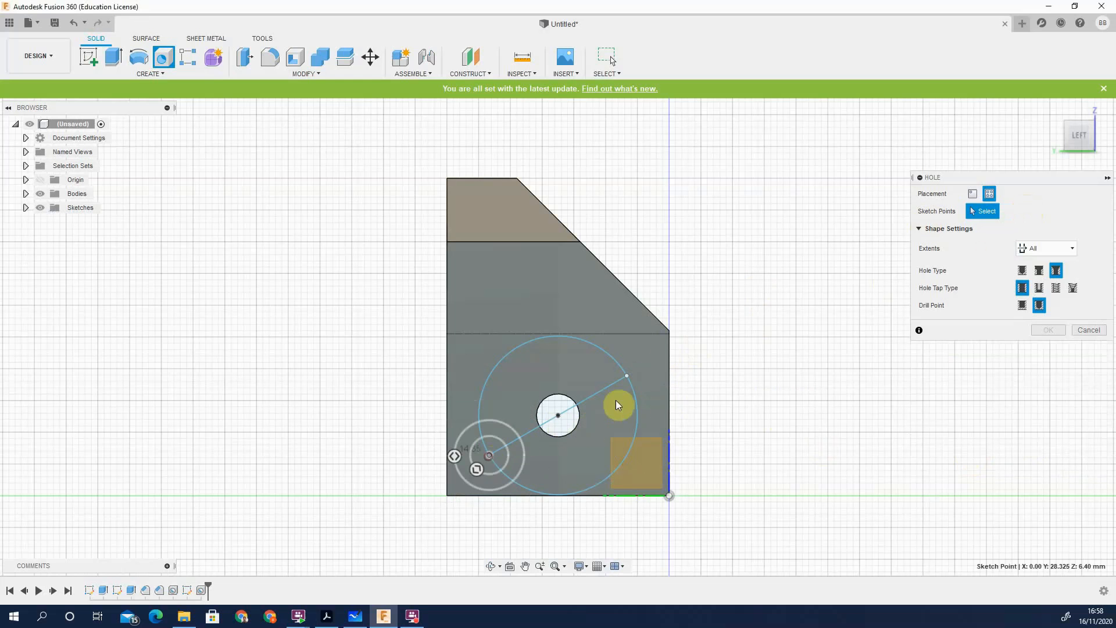
pyautogui.click(627, 376)
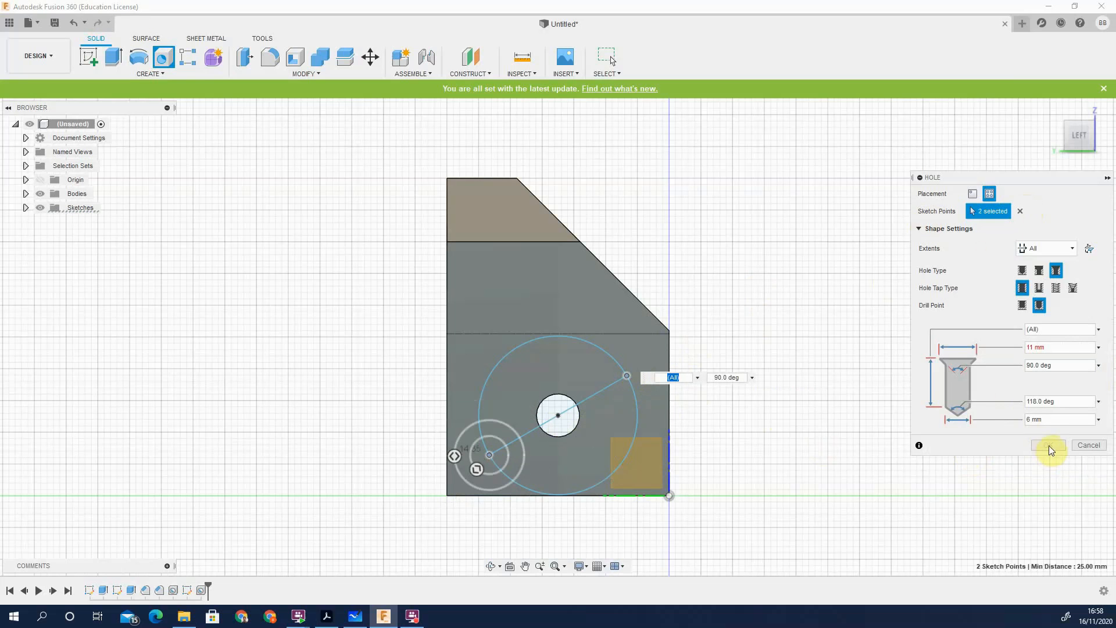
pyautogui.click(1053, 348)
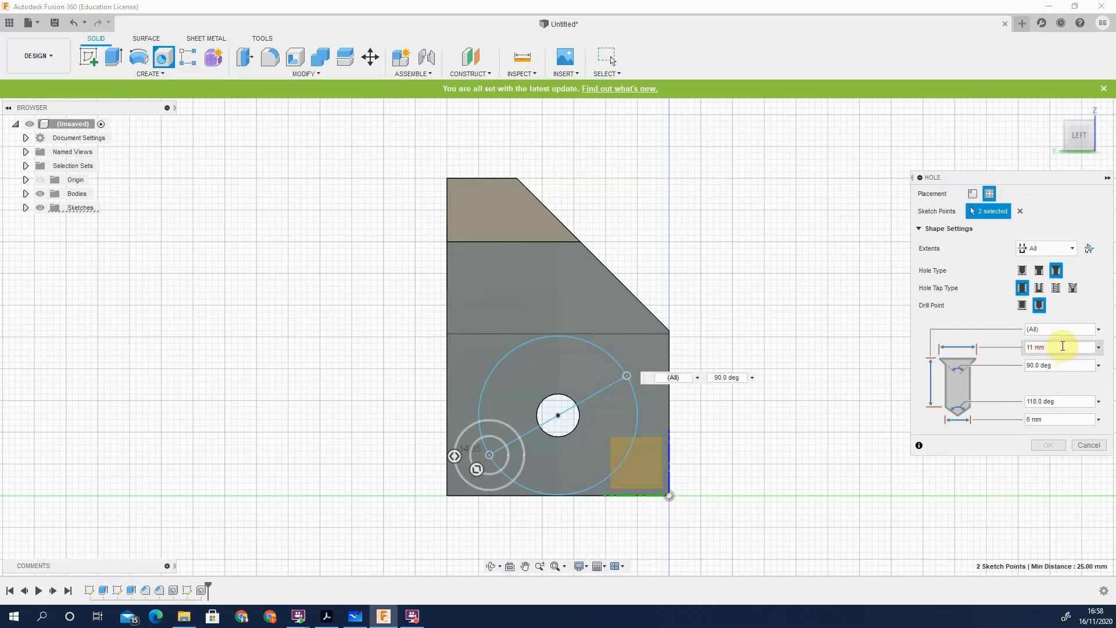
pyautogui.click(1087, 445)
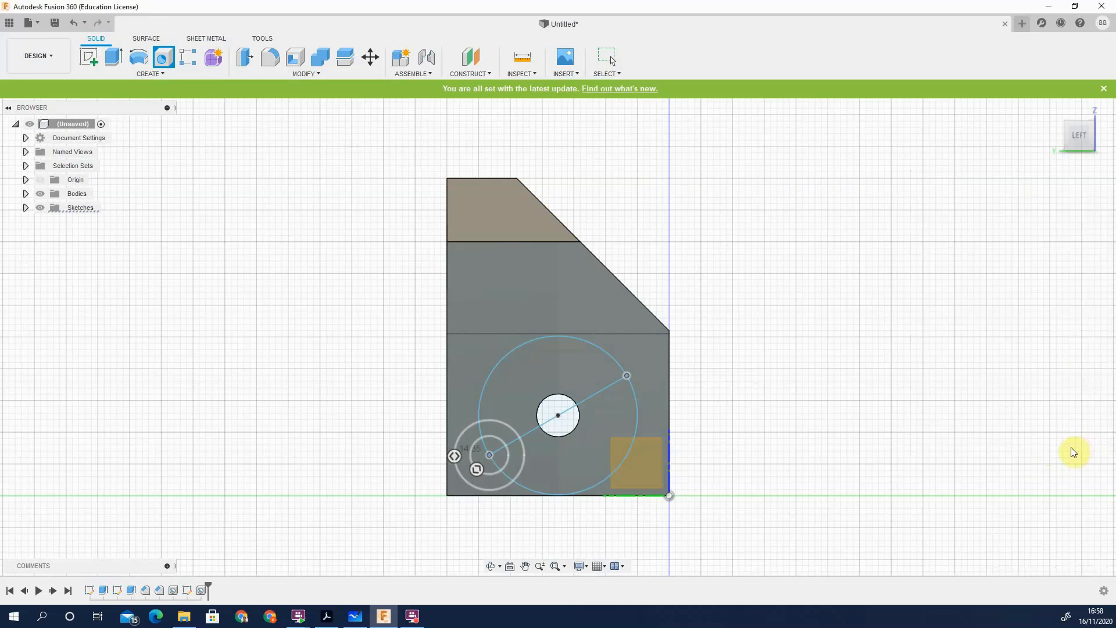
# Try to place countersink holes with All extents at both ends of the diagonal line on the sketch circle
pyautogui.click(163, 56)
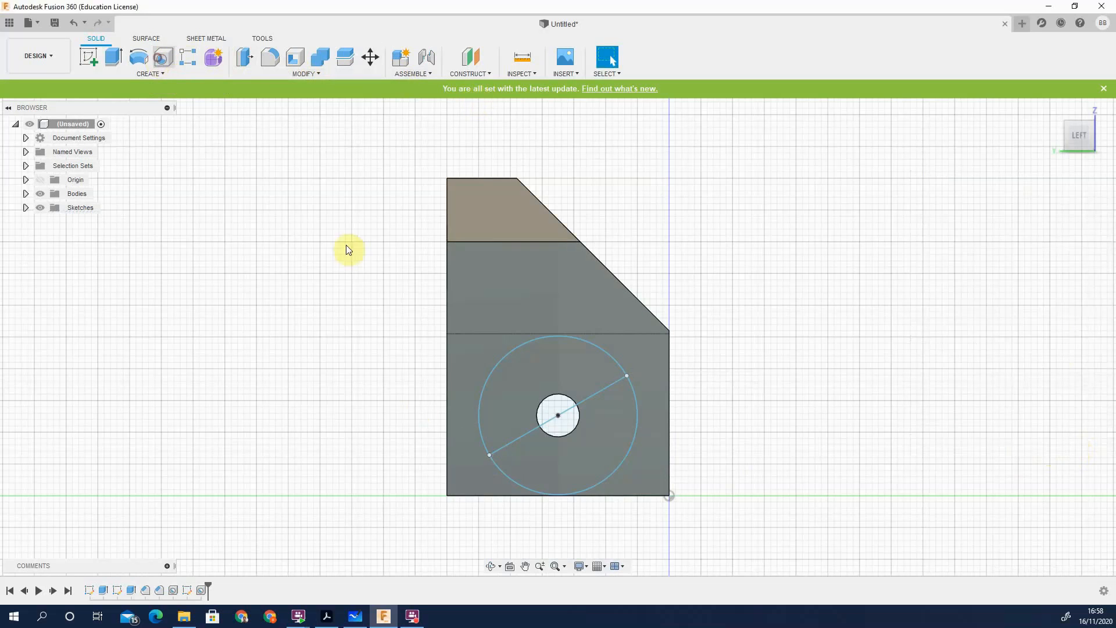
pyautogui.click(628, 375)
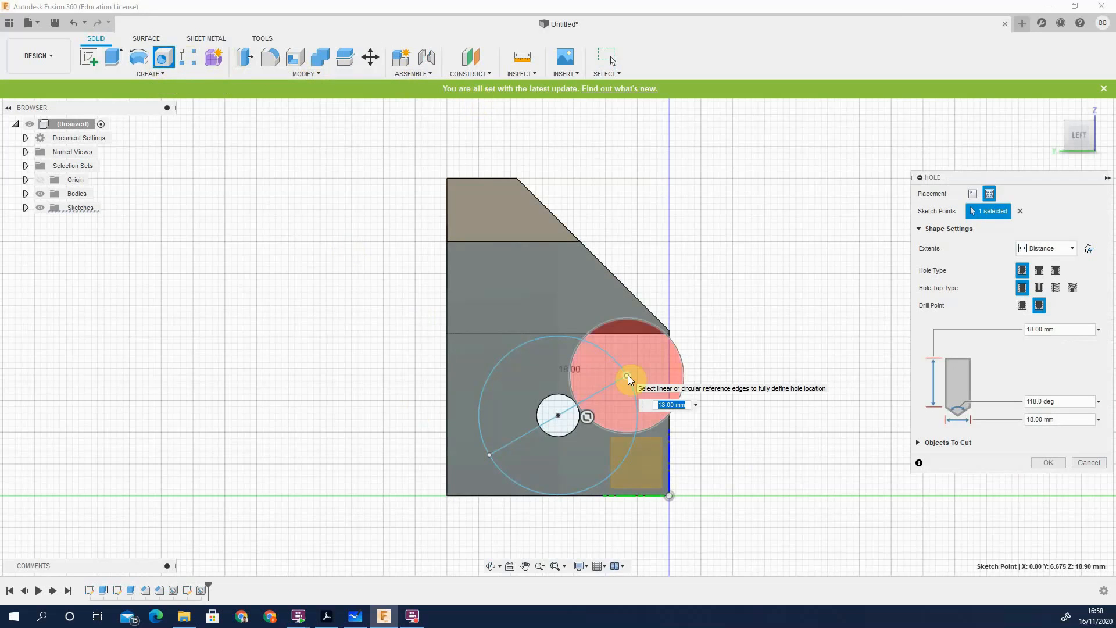
pyautogui.click(490, 455)
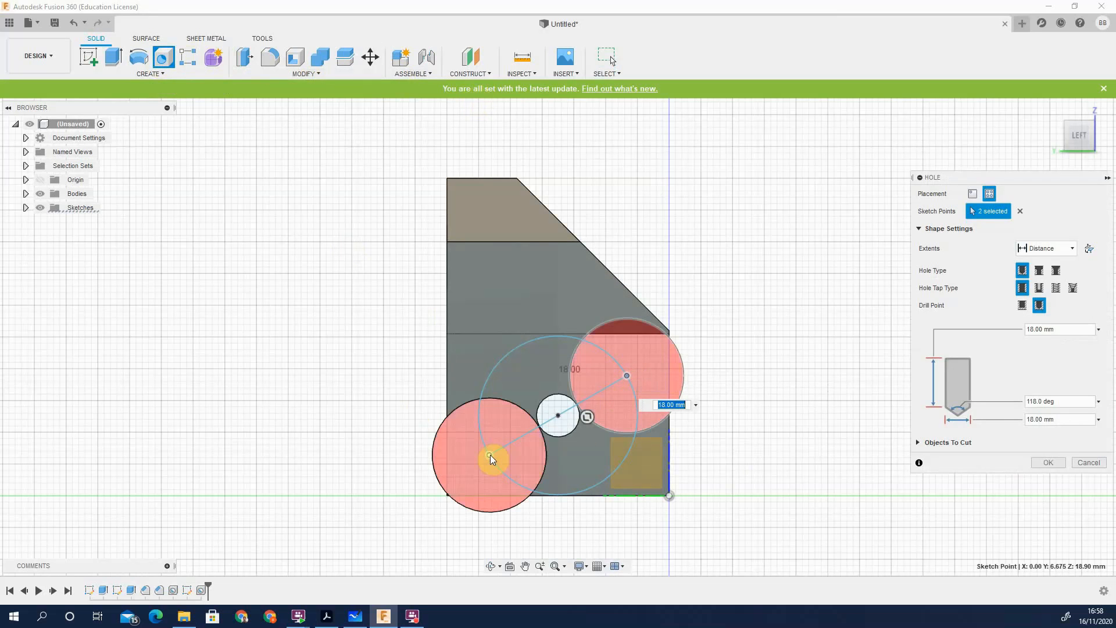
pyautogui.click(1056, 271)
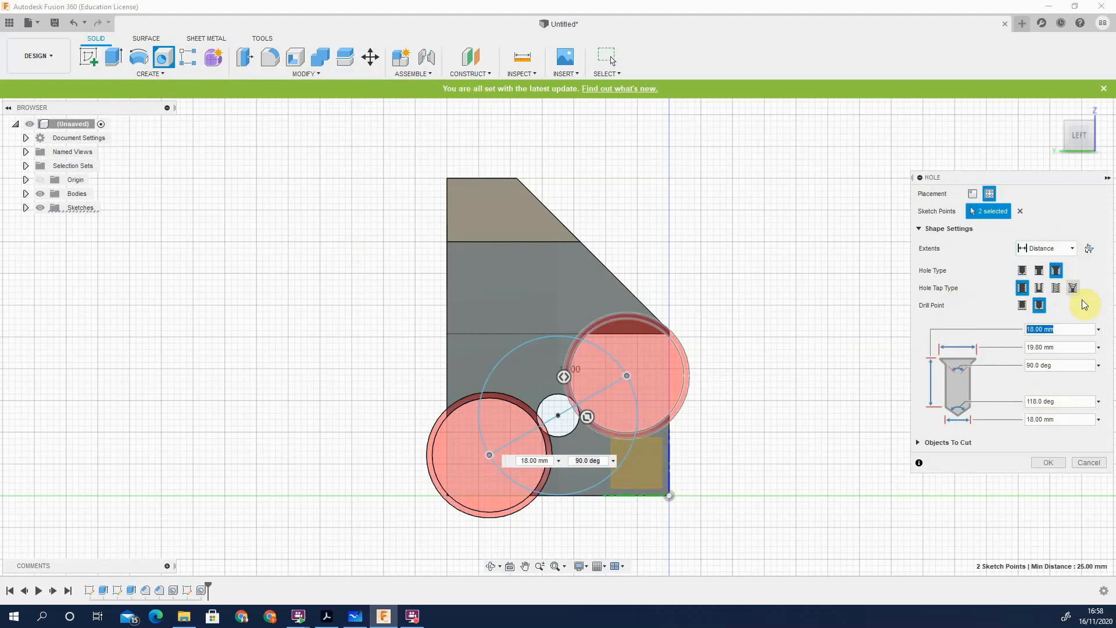
pyautogui.click(1070, 249)
pyautogui.click(1043, 289)
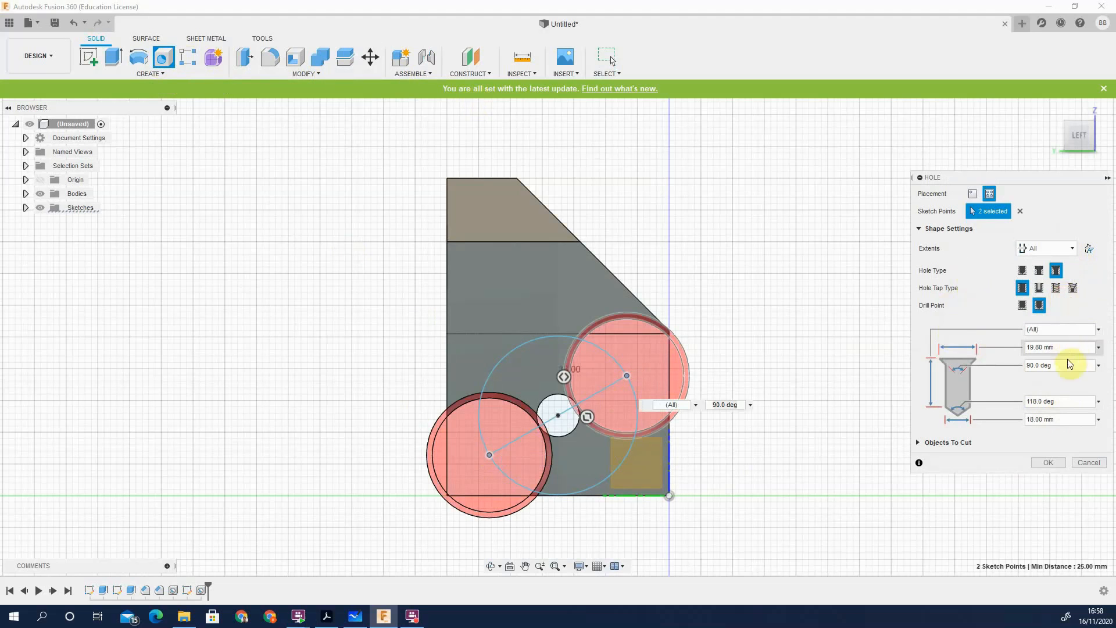
# Try a 6 mm hole diameter with a countersink diameter of 11 mm and 12 mm for both holes
pyautogui.click(1082, 347)
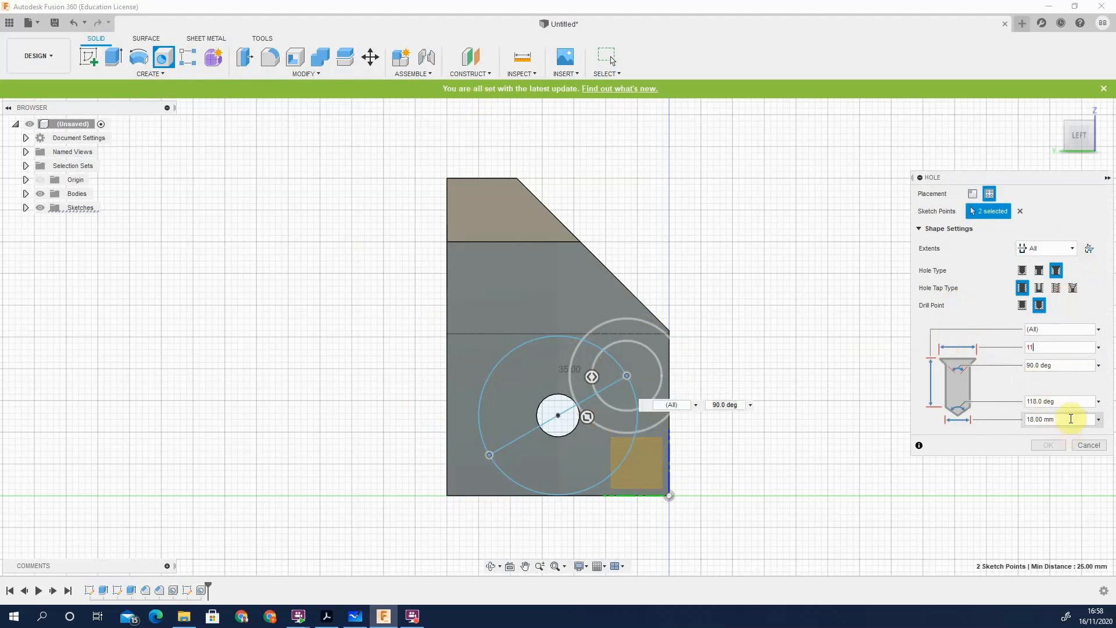
pyautogui.click(1069, 418)
pyautogui.click(968, 429)
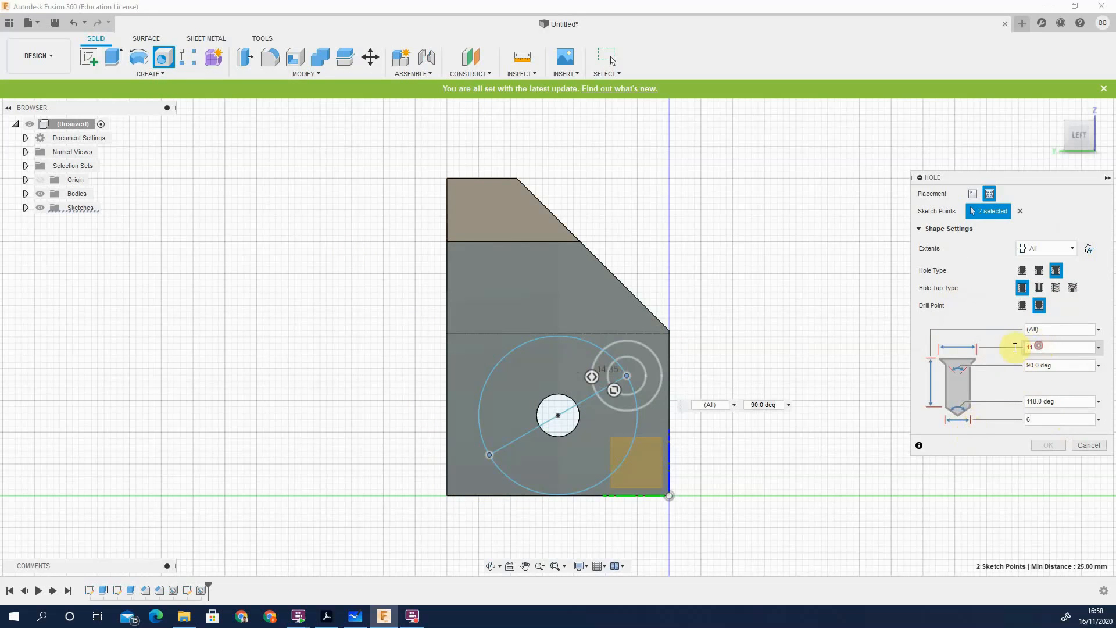
pyautogui.click(1038, 346)
pyautogui.write('1')
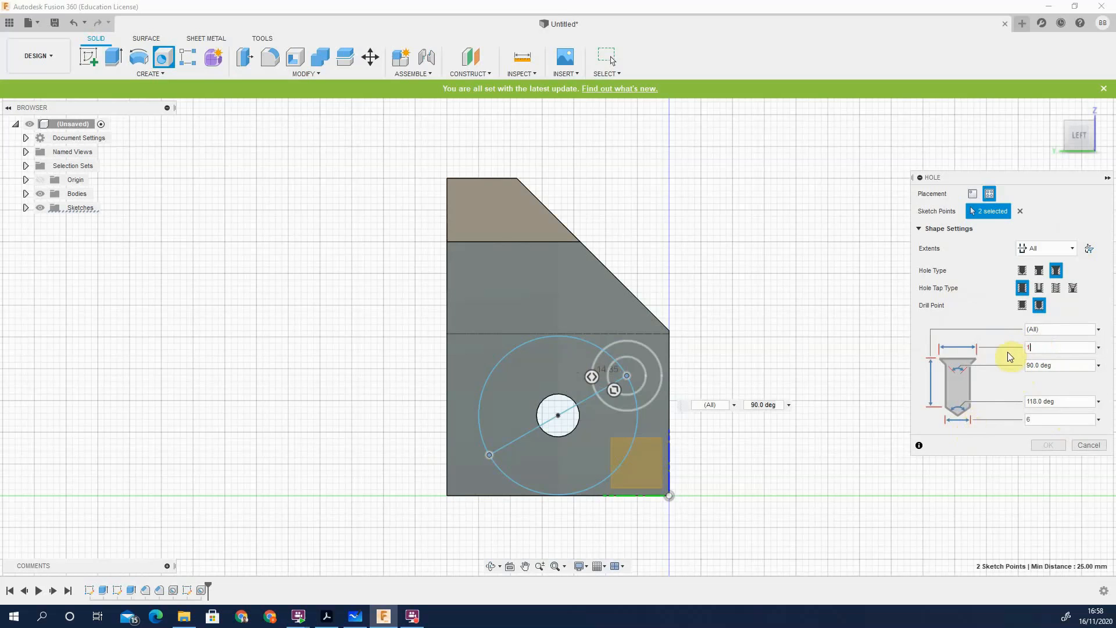
pyautogui.click(1038, 347)
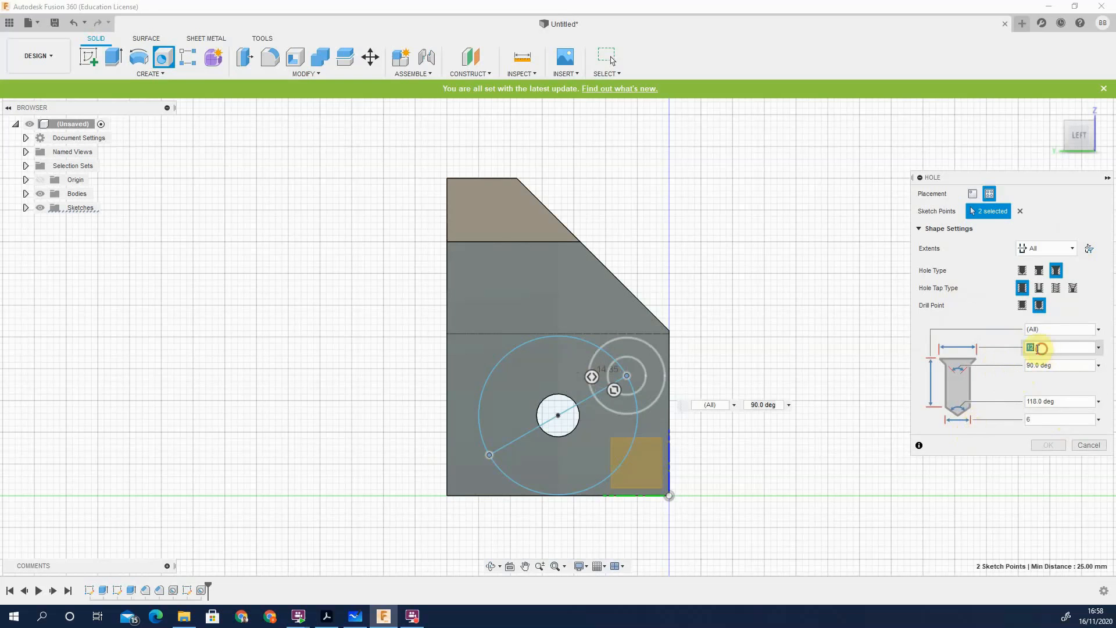
# Try switching the hole type to Simple and back to Countersink, with countersink diameters of 11 mm and 12 mm
pyautogui.click(1022, 270)
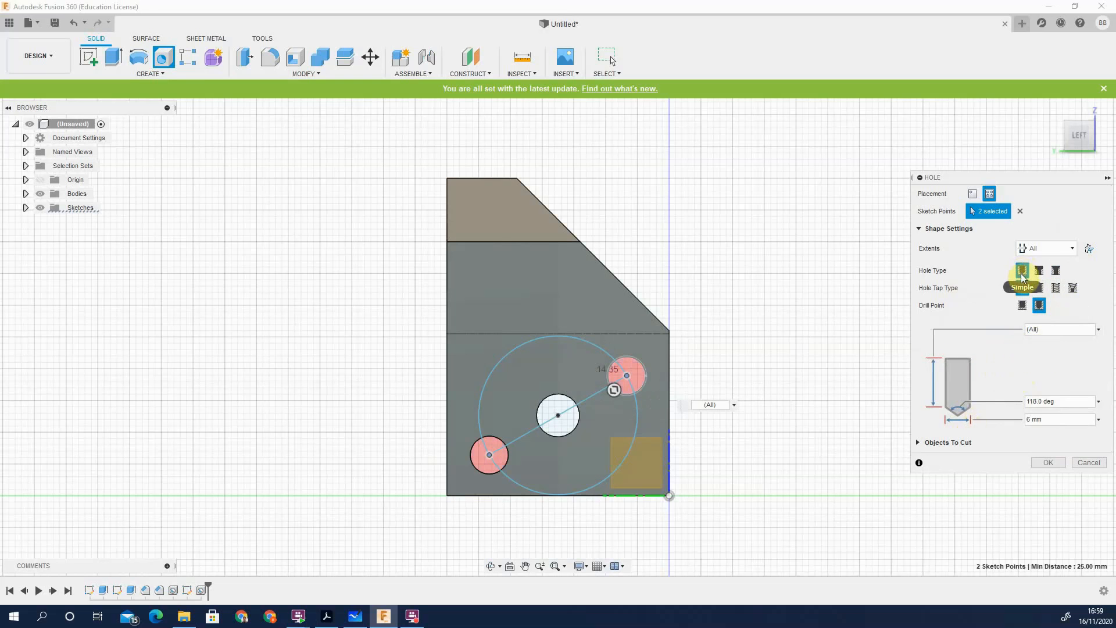
pyautogui.click(1055, 270)
pyautogui.click(1099, 348)
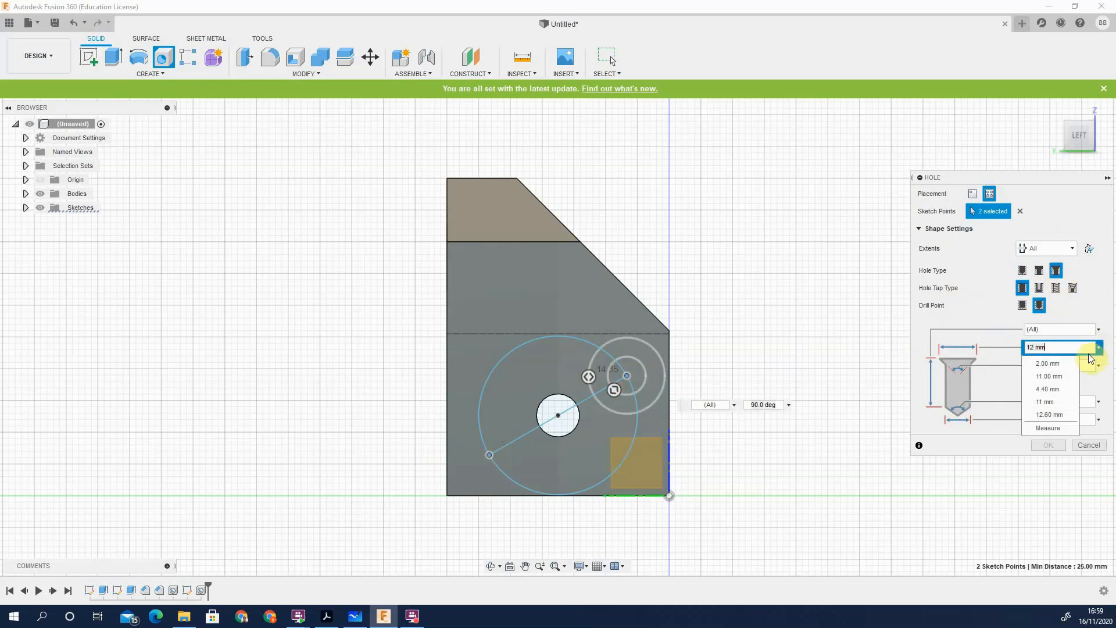
pyautogui.click(1063, 377)
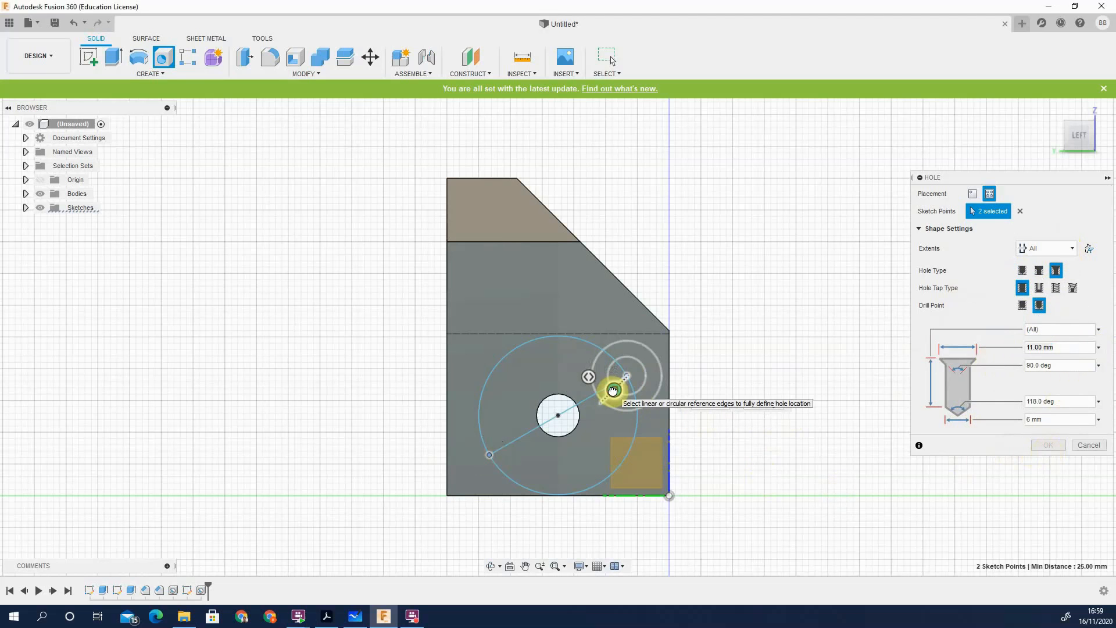
pyautogui.moveTo(611, 387); pyautogui.dragTo(588, 378)
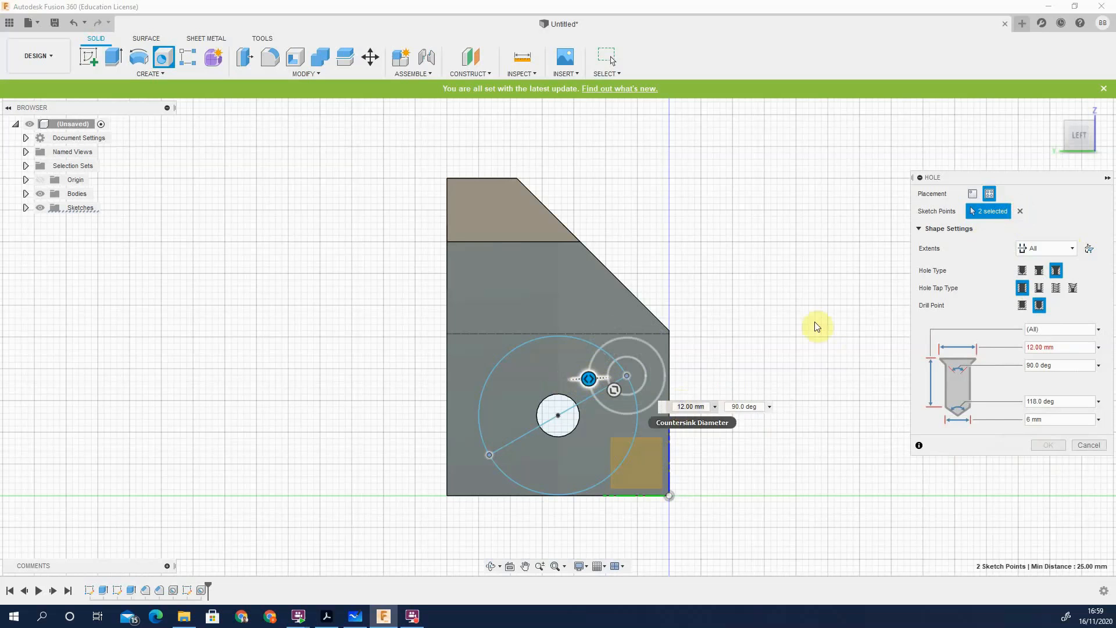
# Try placing a single countersink hole on the side face at the diagonal line's lower endpoint instead of using sketch points
pyautogui.click(1018, 212)
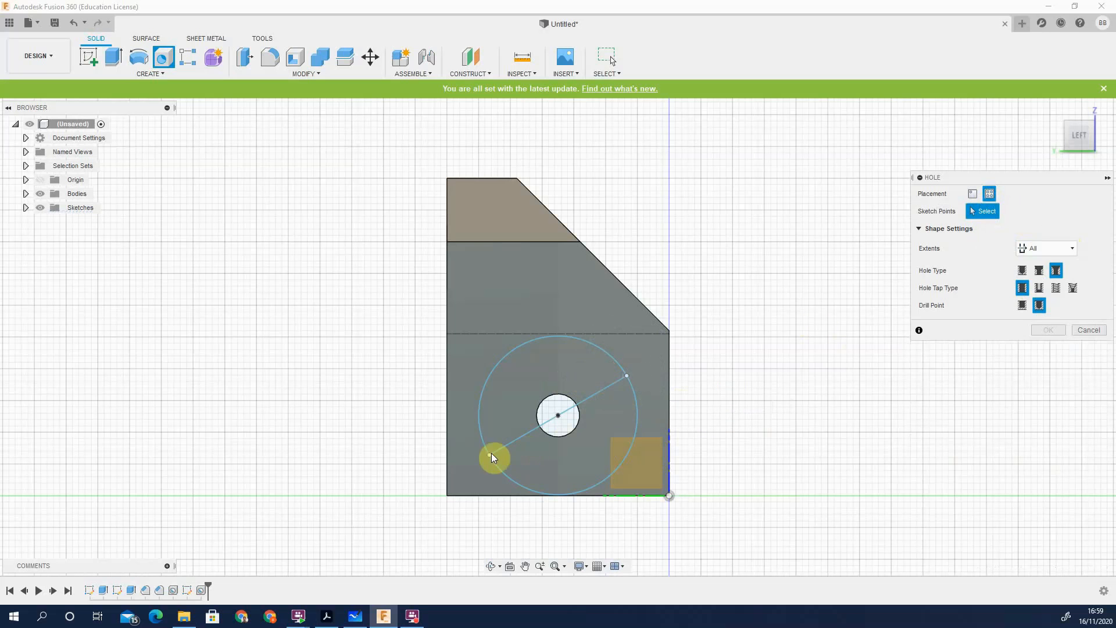
pyautogui.click(987, 194)
pyautogui.click(974, 196)
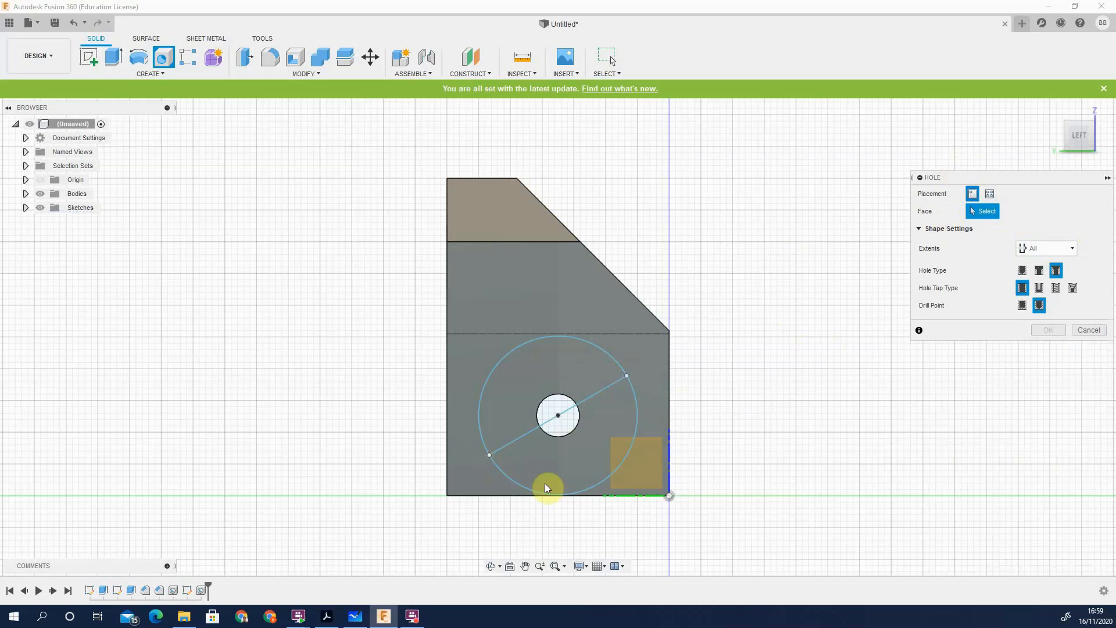
pyautogui.click(490, 459)
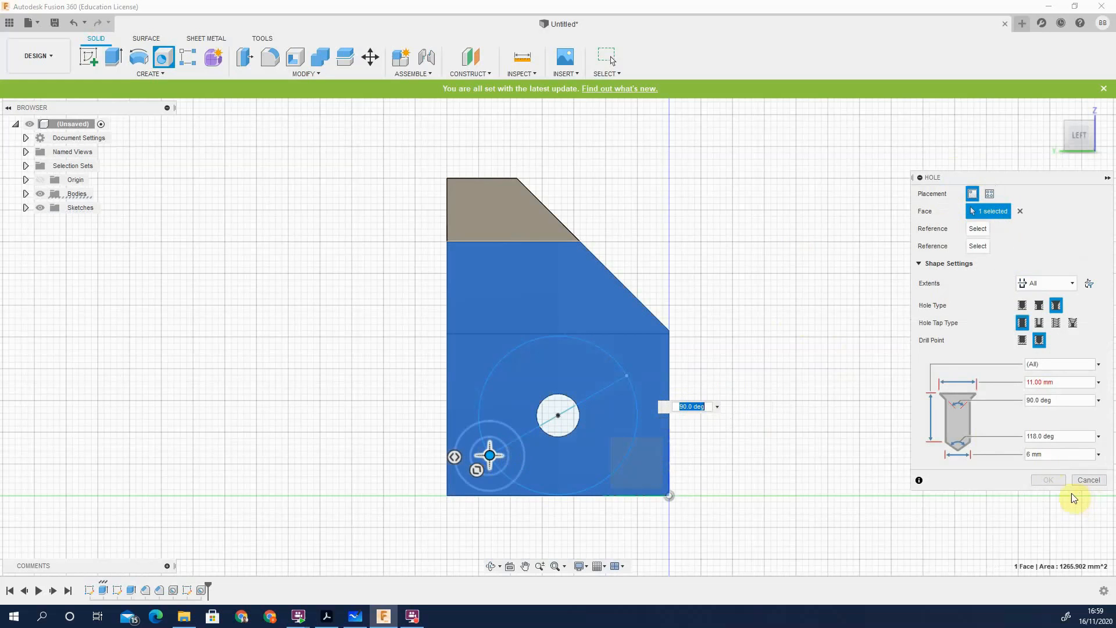
pyautogui.click(1056, 323)
pyautogui.click(1021, 322)
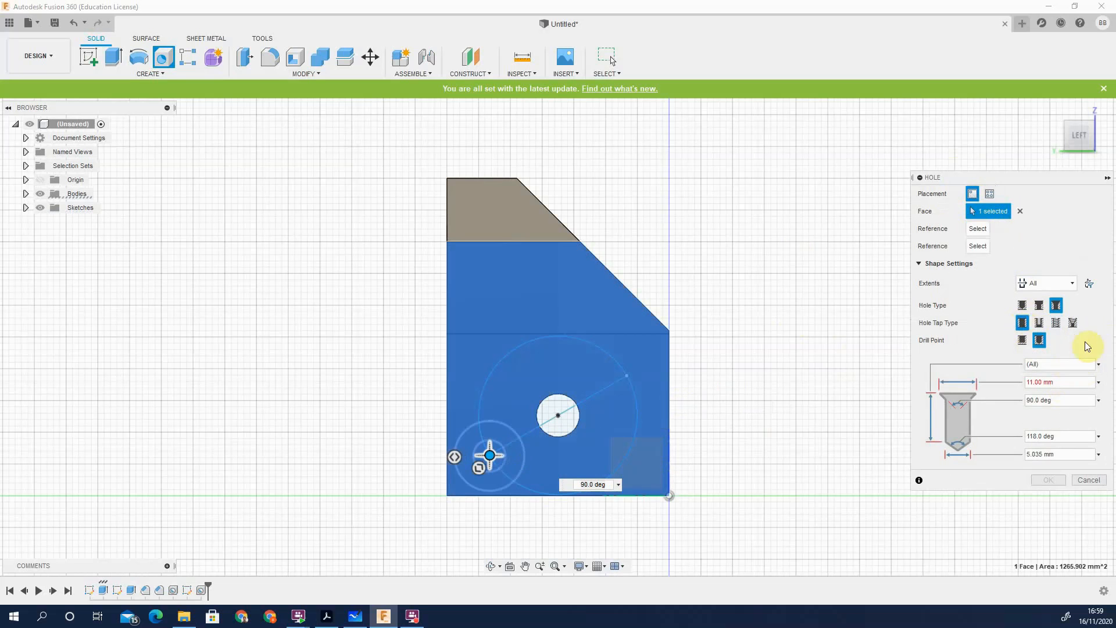
pyautogui.click(972, 228)
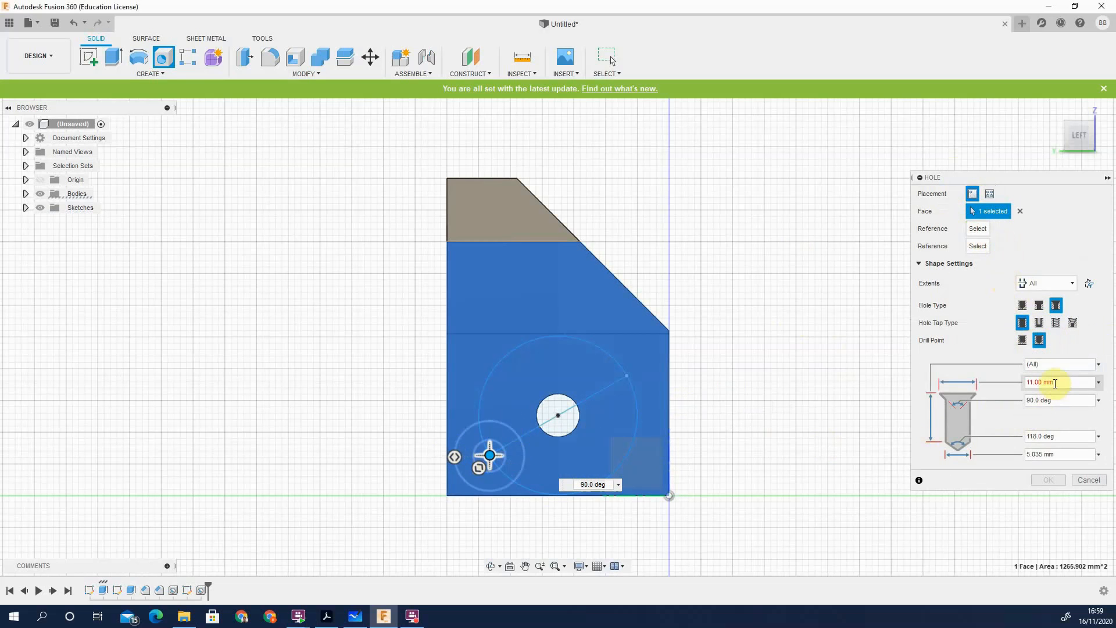
# Try a 6 mm hole diameter with countersink diameters of 15 mm and 8 mm, and cancel the hole
pyautogui.click(1046, 381)
pyautogui.click(1044, 480)
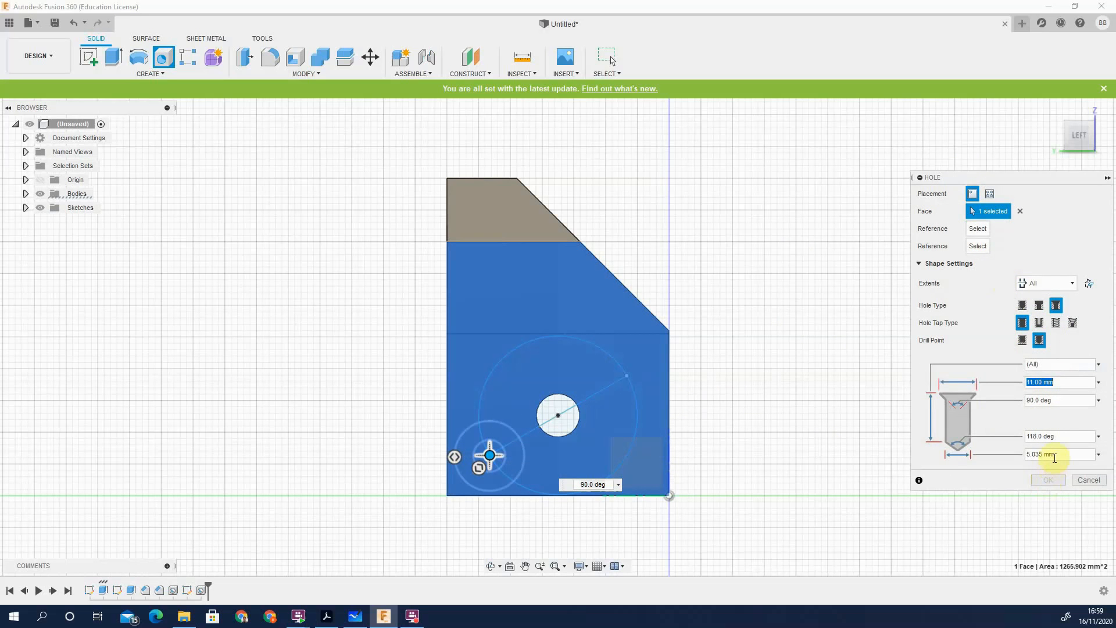
pyautogui.click(1055, 454)
pyautogui.write('6')
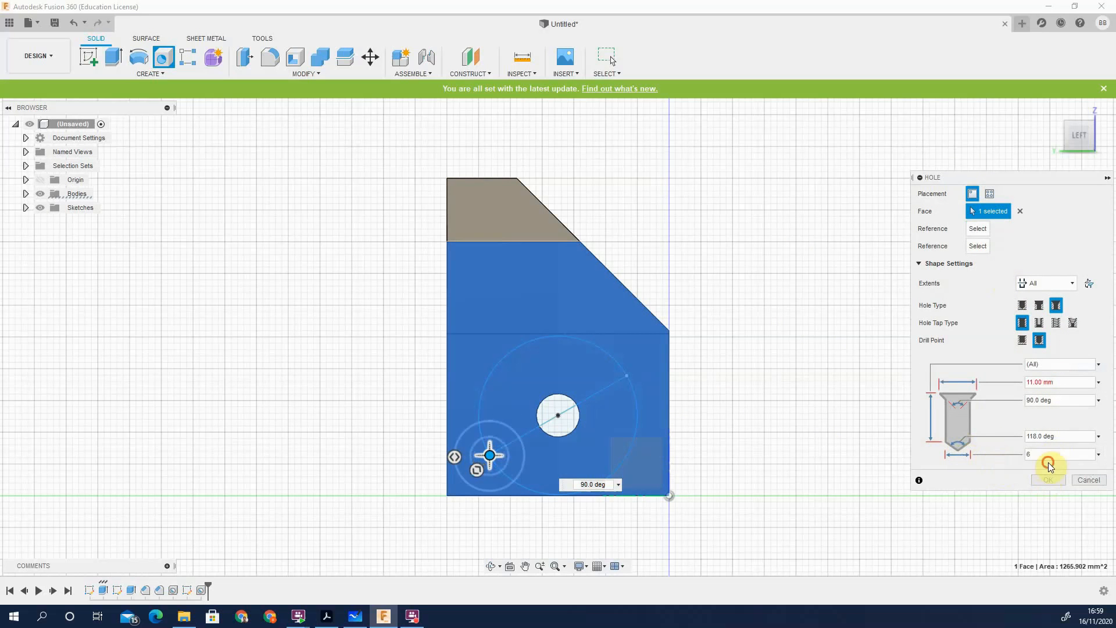
pyautogui.click(1069, 435)
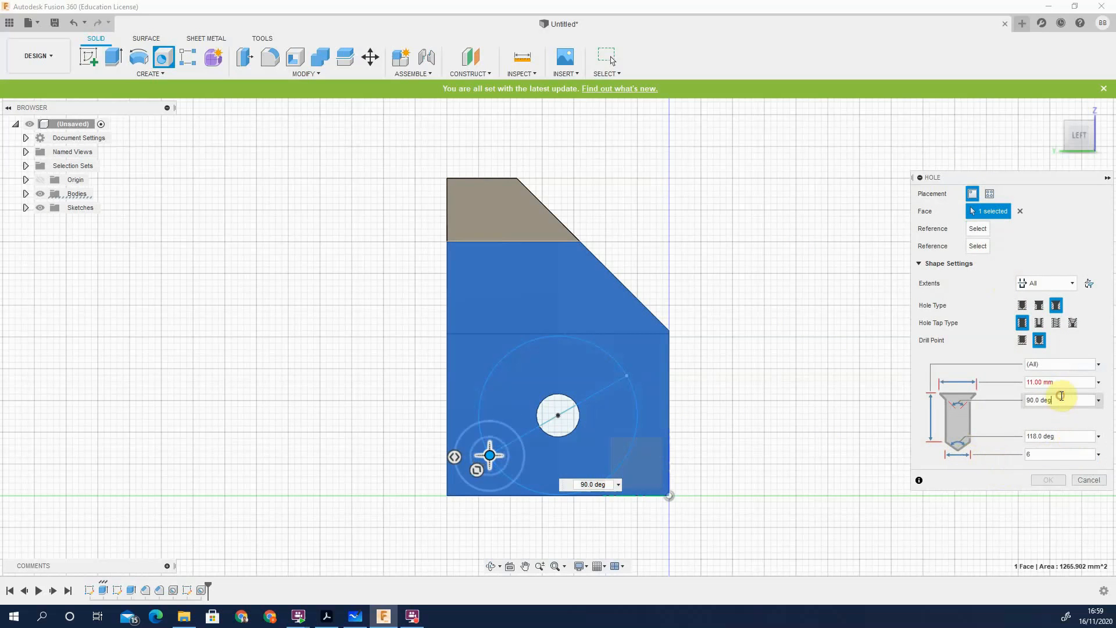
pyautogui.doubleClick(1069, 383)
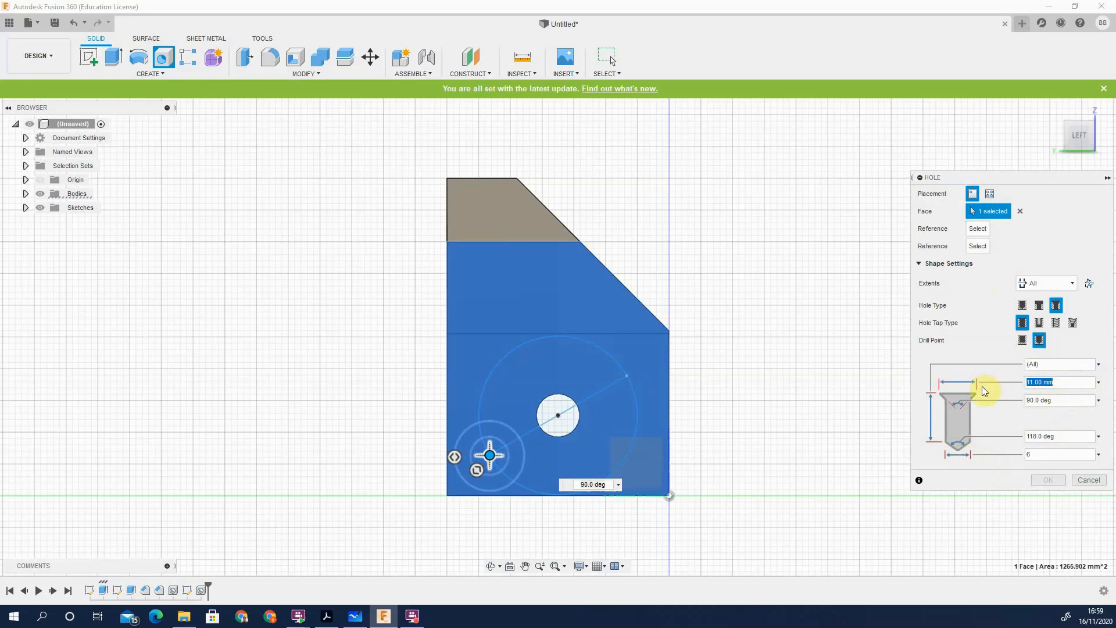
pyautogui.write('15')
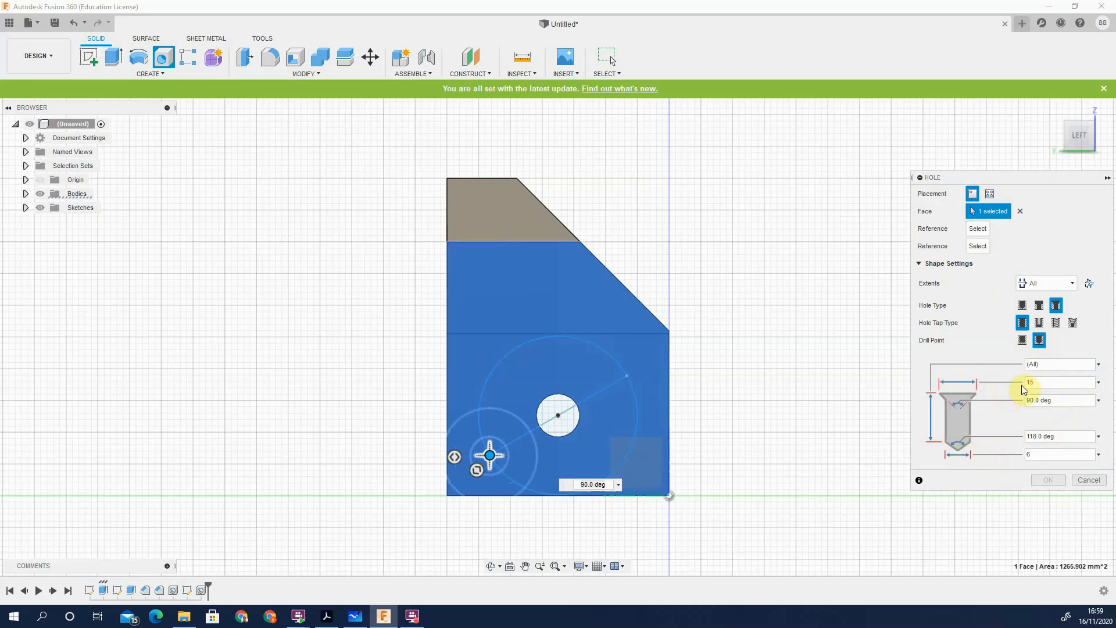
pyautogui.click(1056, 379)
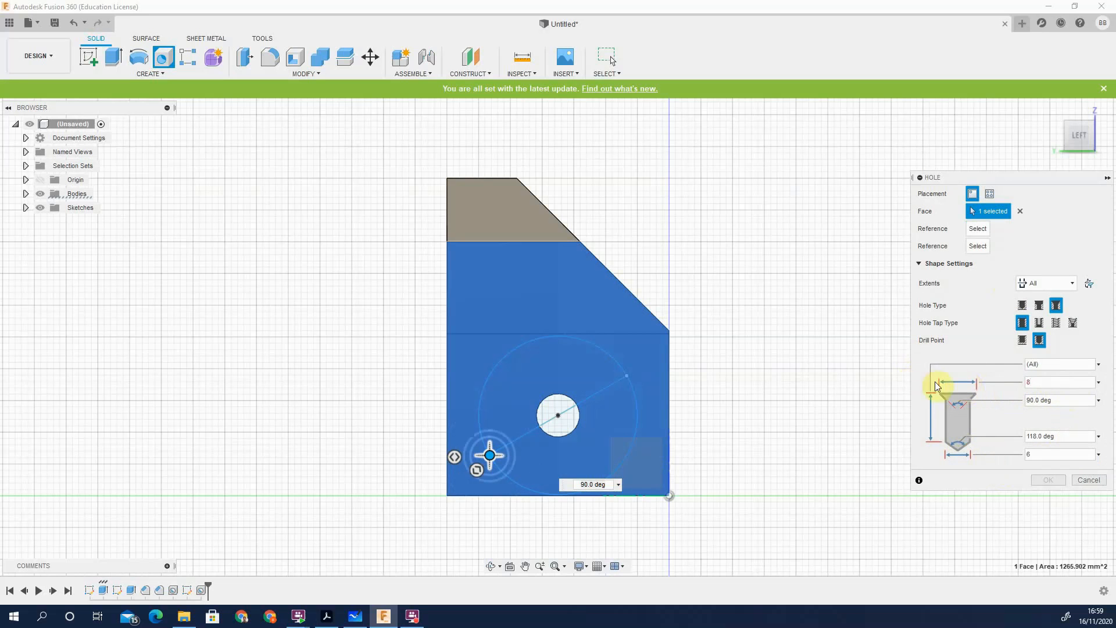
pyautogui.doubleClick(1040, 382)
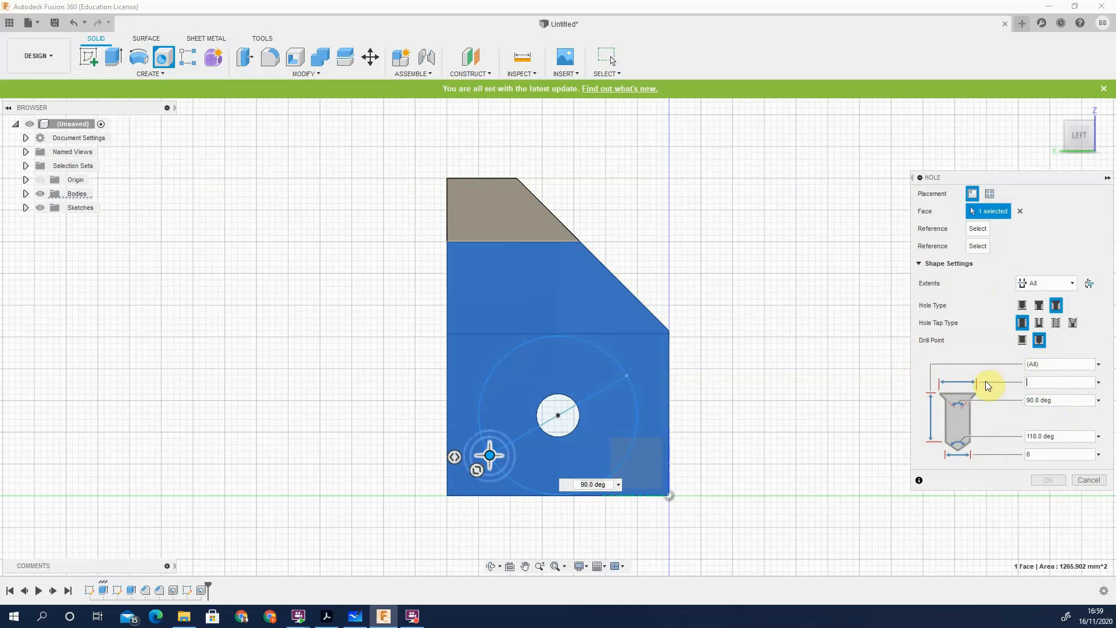
pyautogui.click(1082, 479)
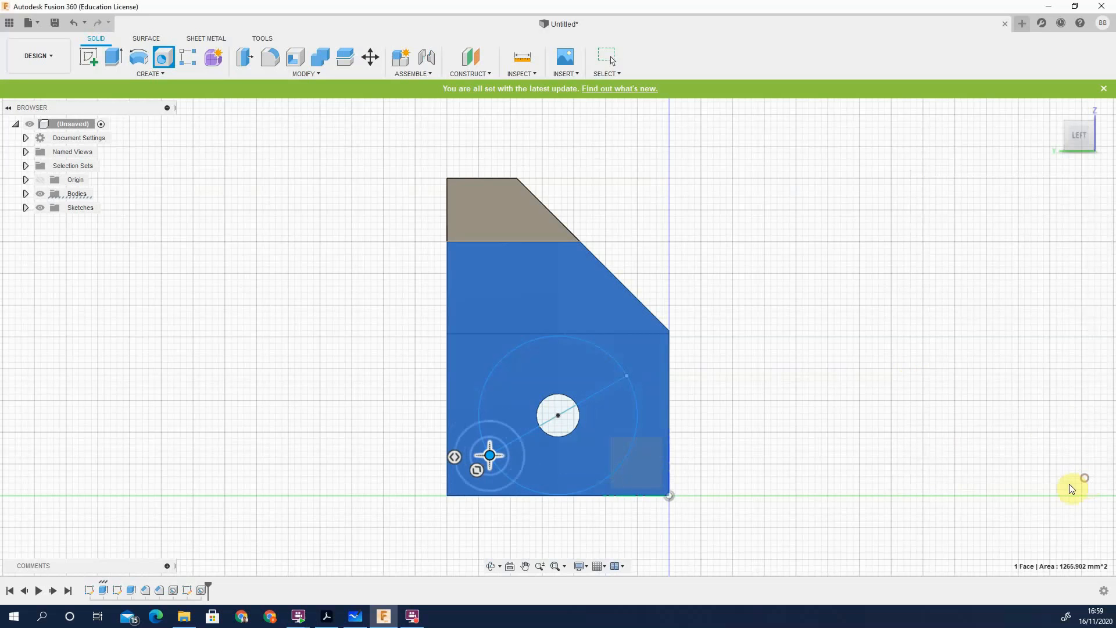
# Open the sketch containing the circle and diagonal line for editing
pyautogui.rightClick(184, 591)
pyautogui.press('Escape')
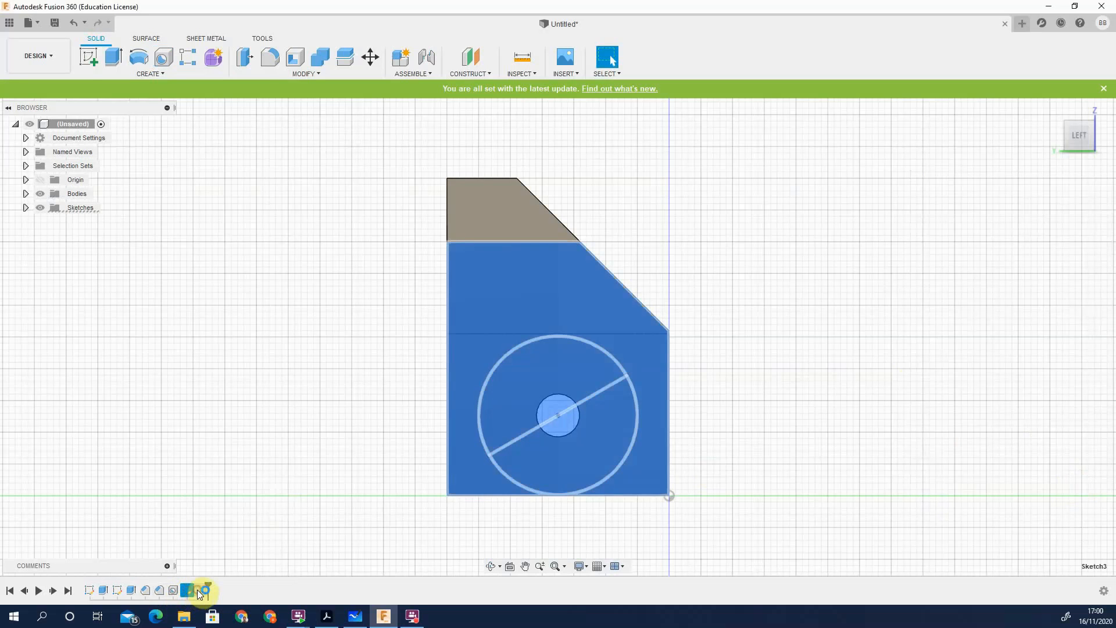
pyautogui.doubleClick(186, 591)
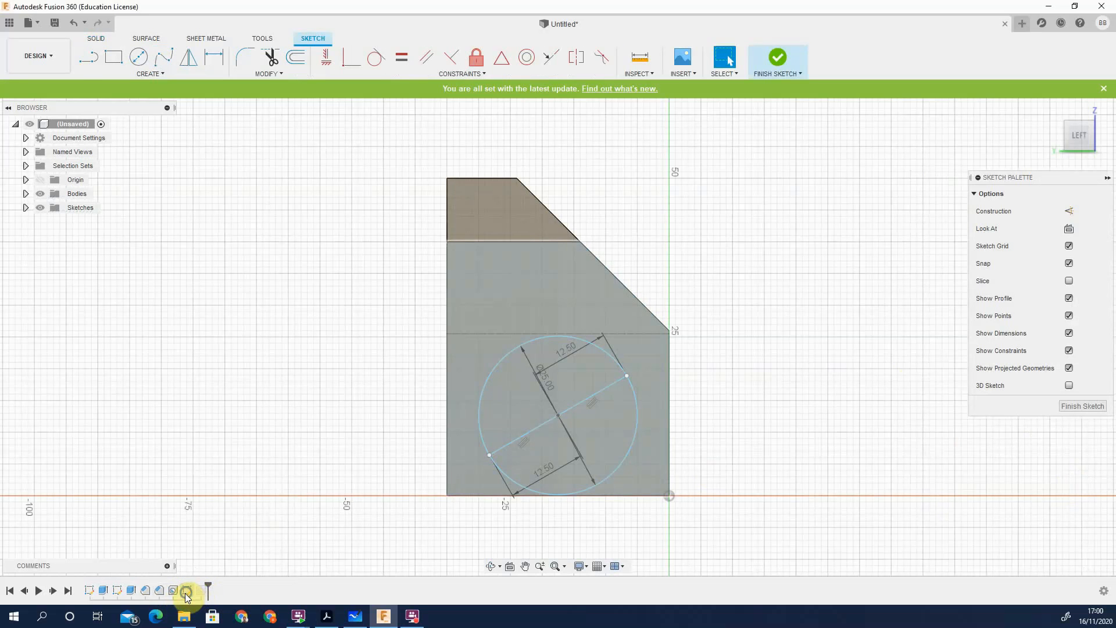
pyautogui.rightClick(184, 593)
pyautogui.click(417, 542)
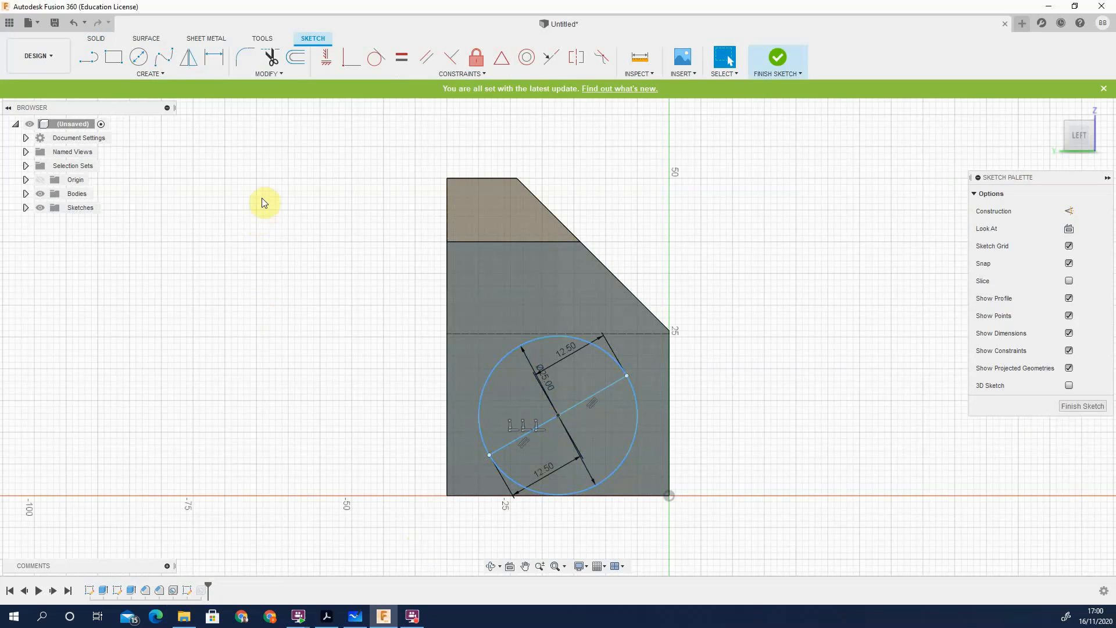
# Dimension the circle's centre horizontally from the face's left vertical edge and vertically from its bottom edge
pyautogui.click(214, 57)
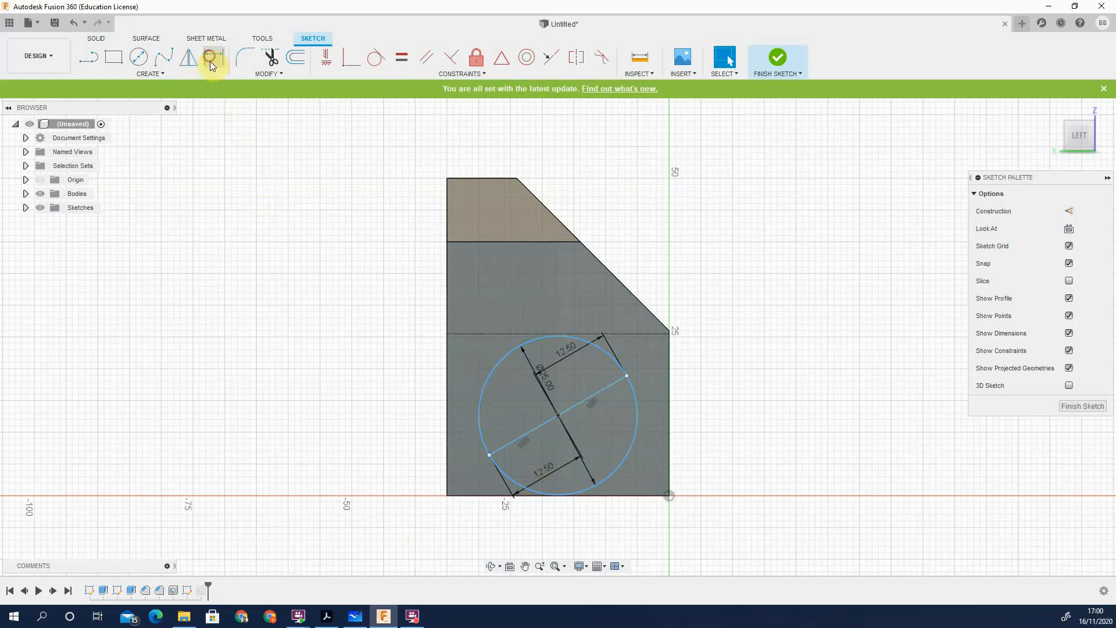
pyautogui.click(558, 415)
pyautogui.click(447, 445)
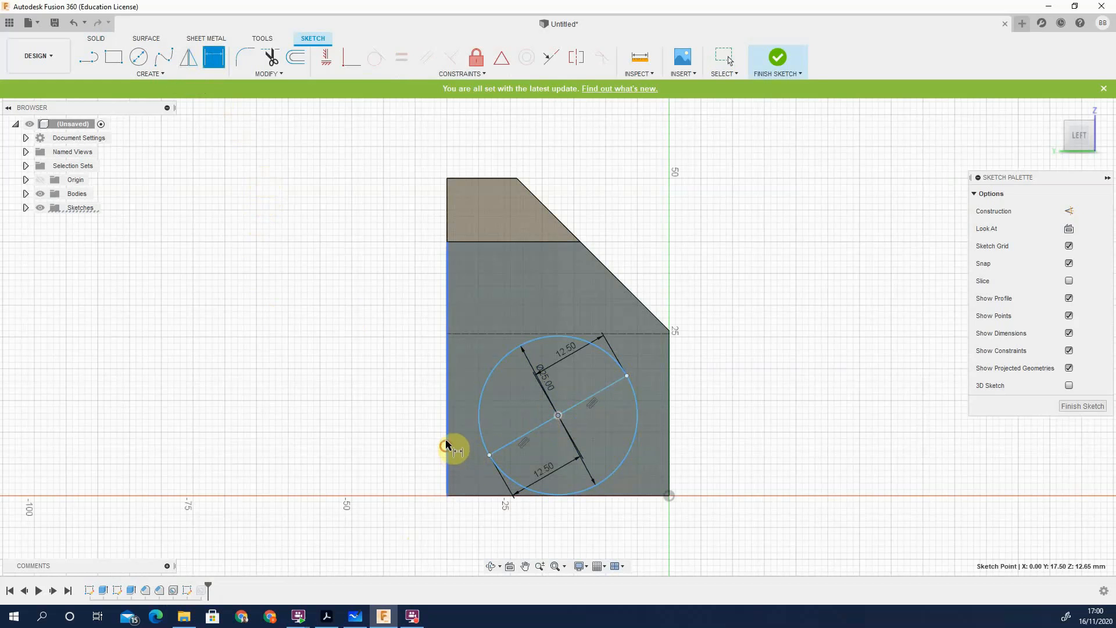
pyautogui.click(402, 380)
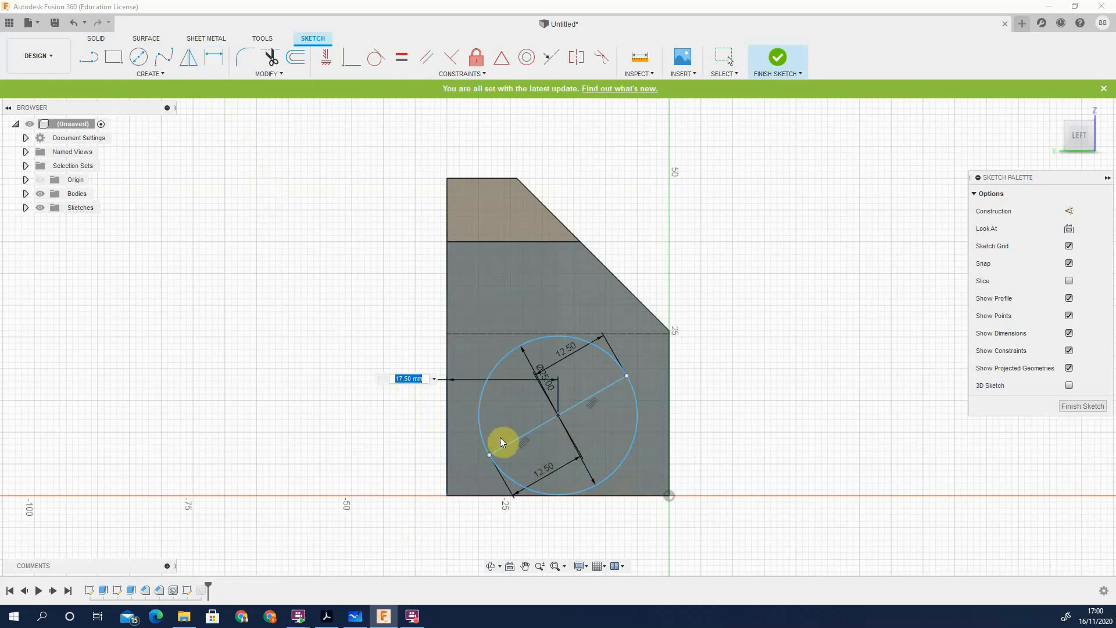
pyautogui.press('Return')
pyautogui.click(558, 416)
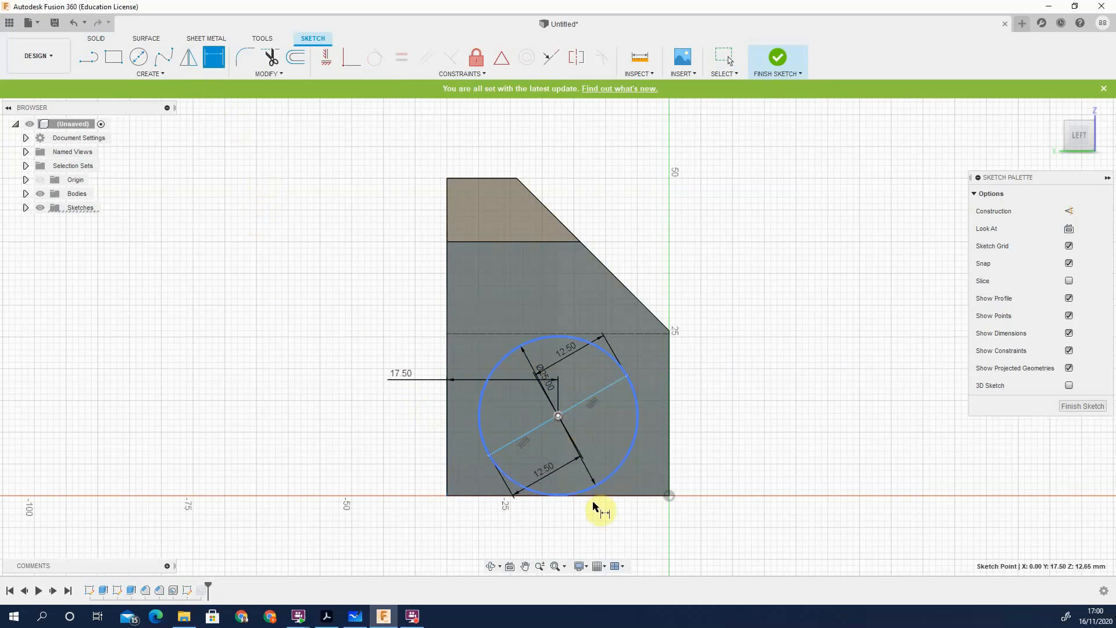
pyautogui.click(611, 496)
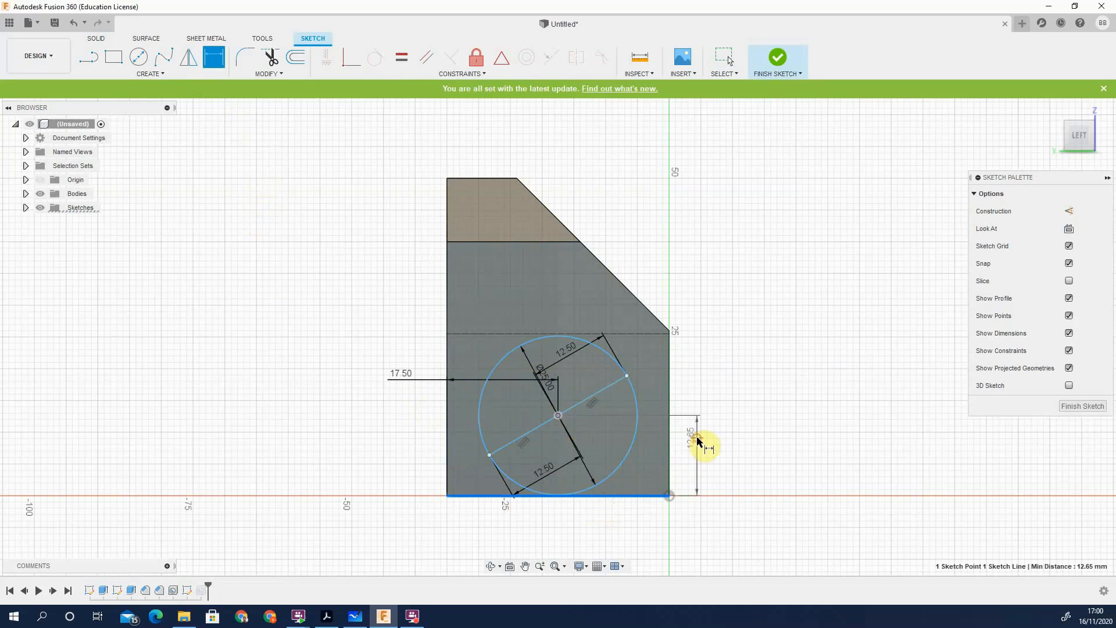
pyautogui.click(699, 440)
pyautogui.press('Return')
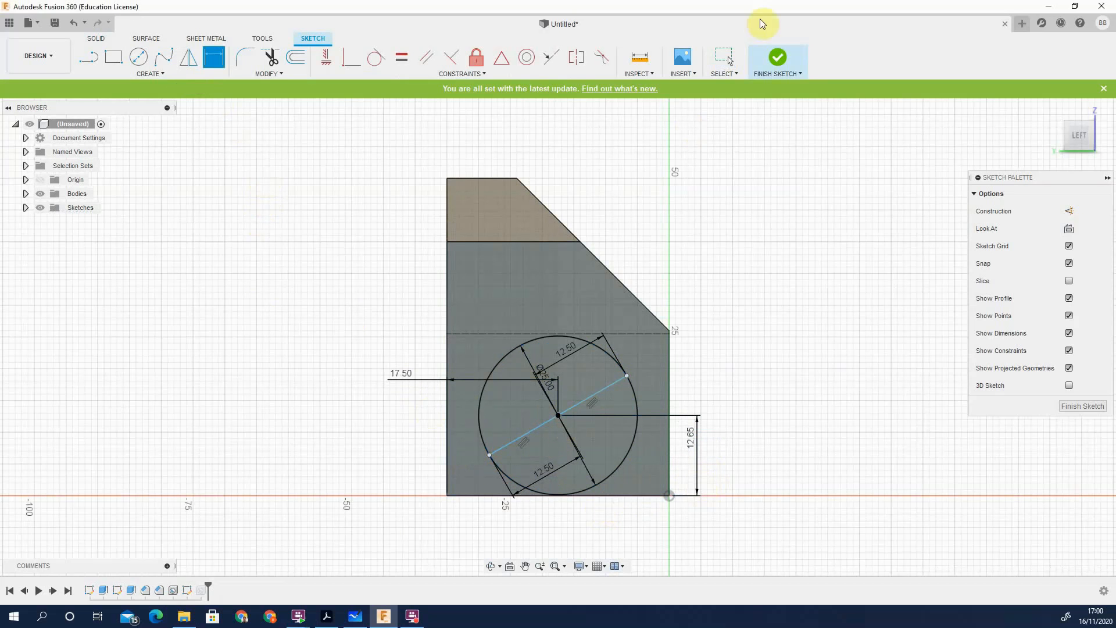
# Finish the sketch and start a hole on the bracket's side face at the diagonal line's lower endpoint
pyautogui.click(778, 58)
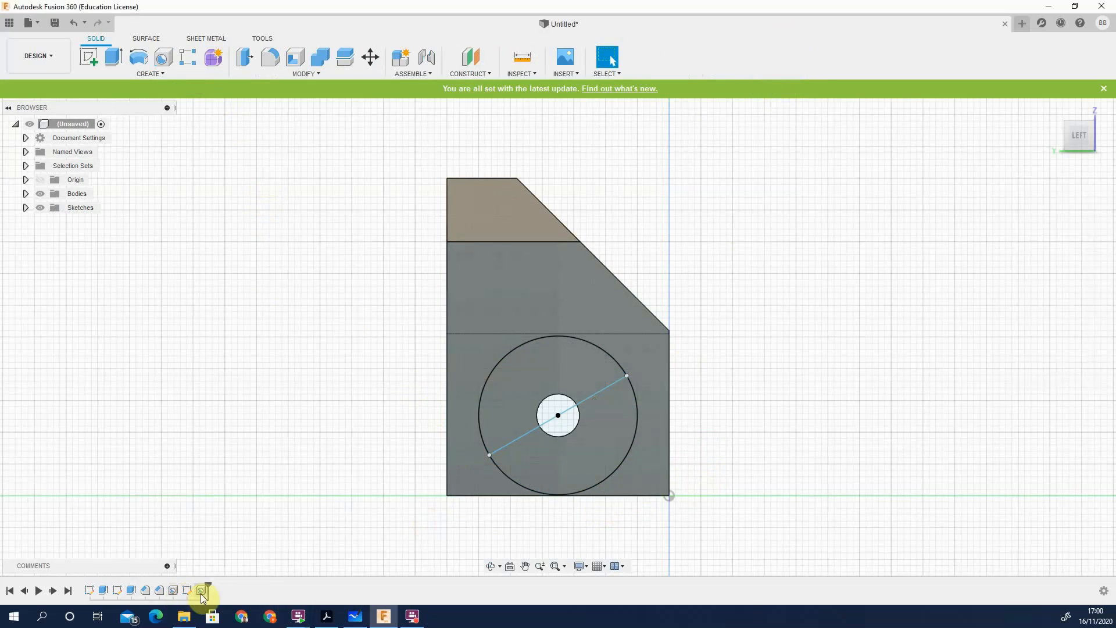
pyautogui.click(163, 57)
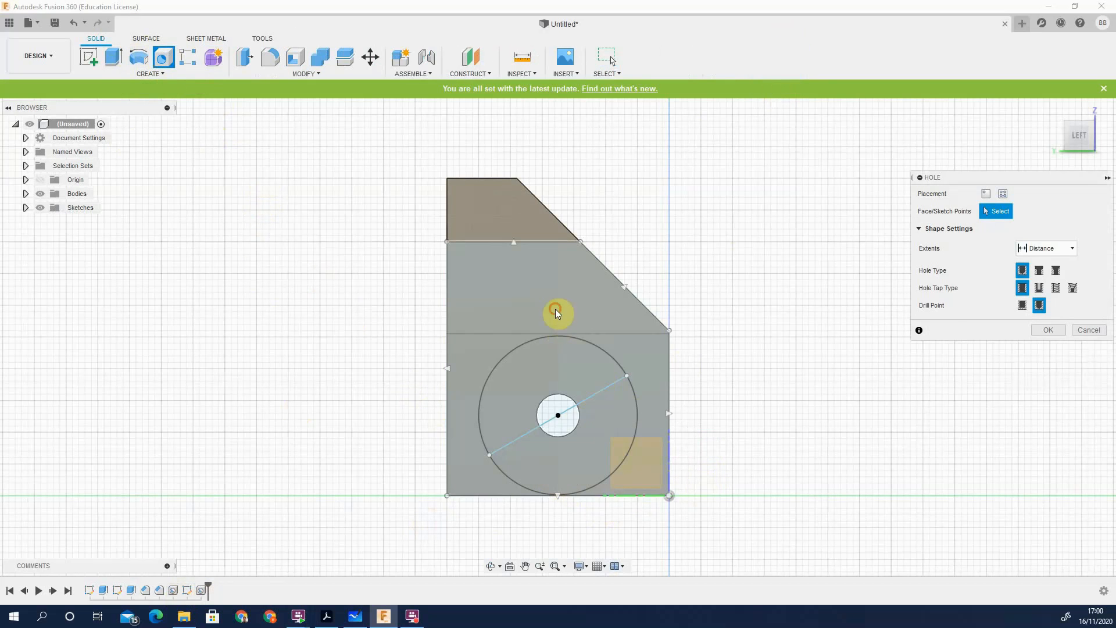
pyautogui.click(555, 310)
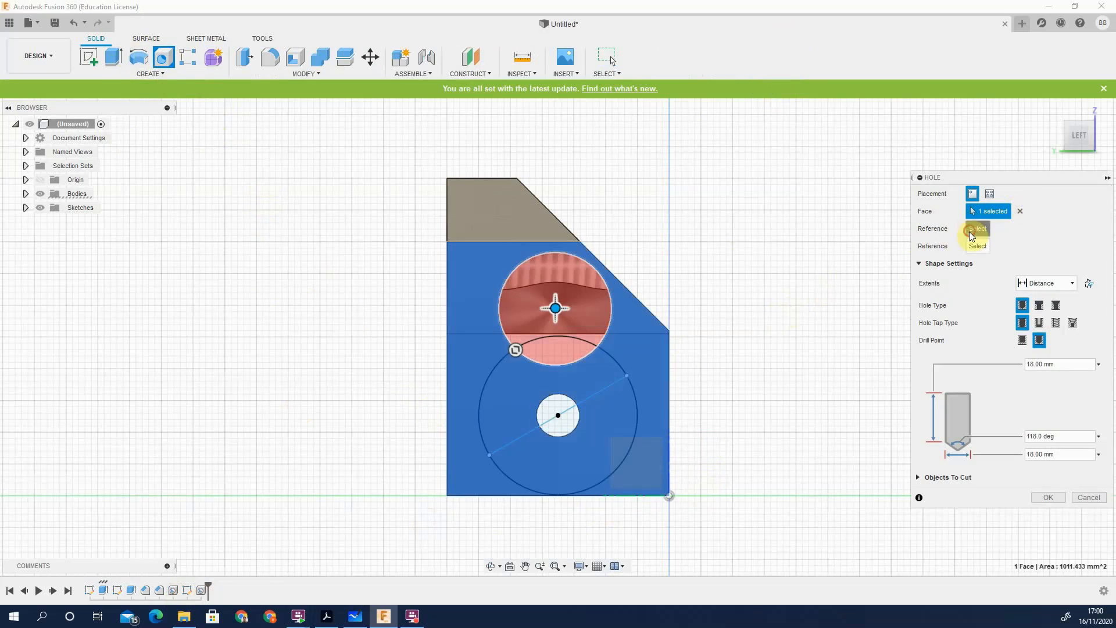
pyautogui.click(490, 454)
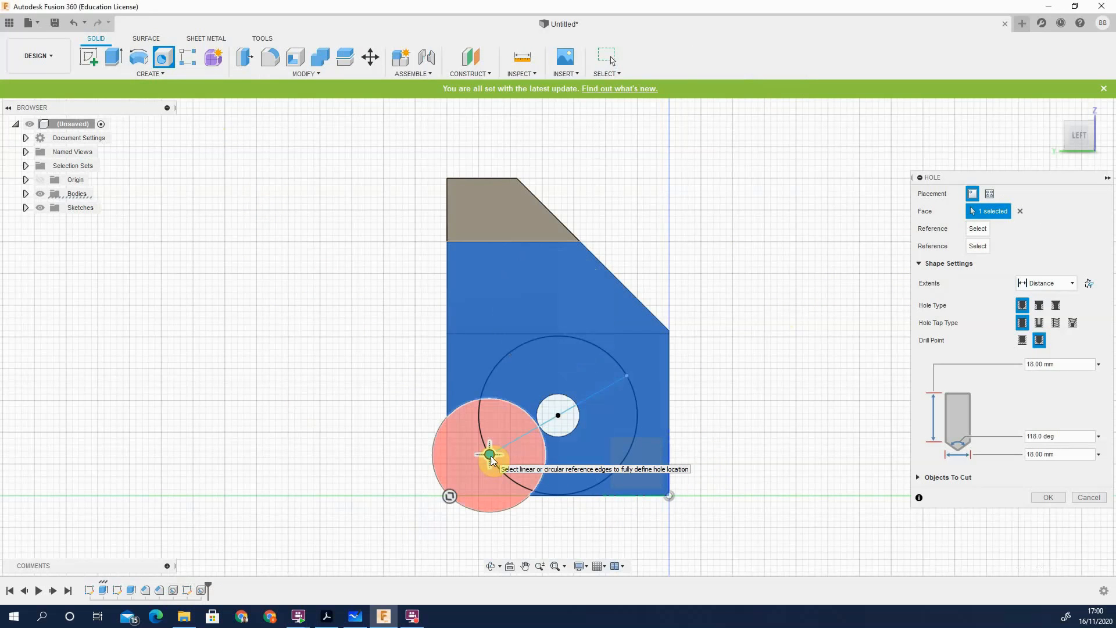
# Set the hole's extents to All and its type to Countersink
pyautogui.click(1071, 363)
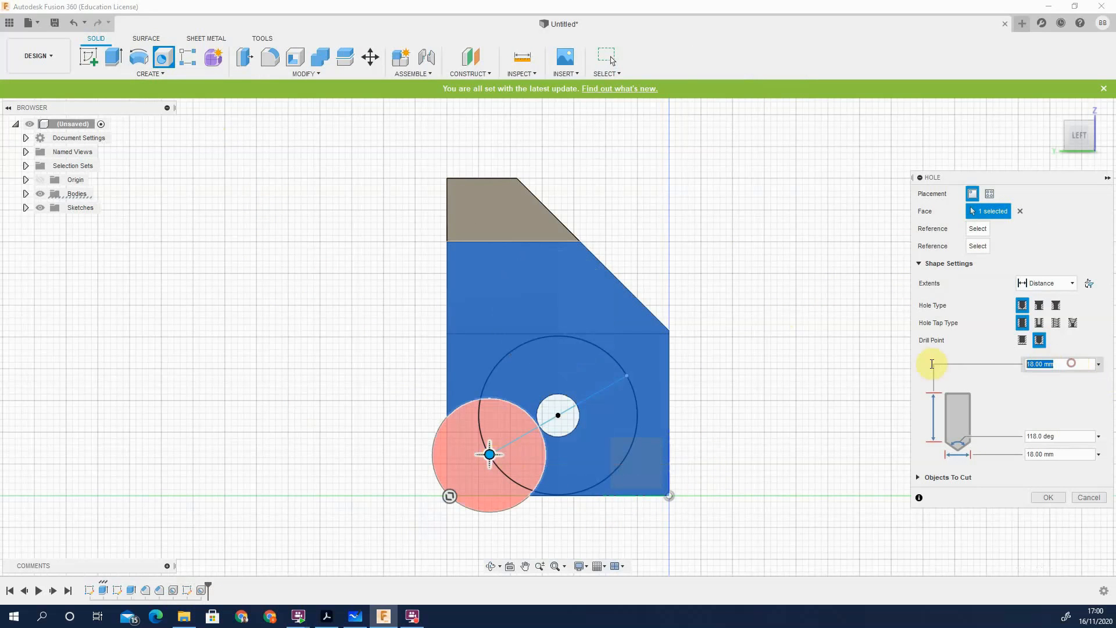
pyautogui.write('11')
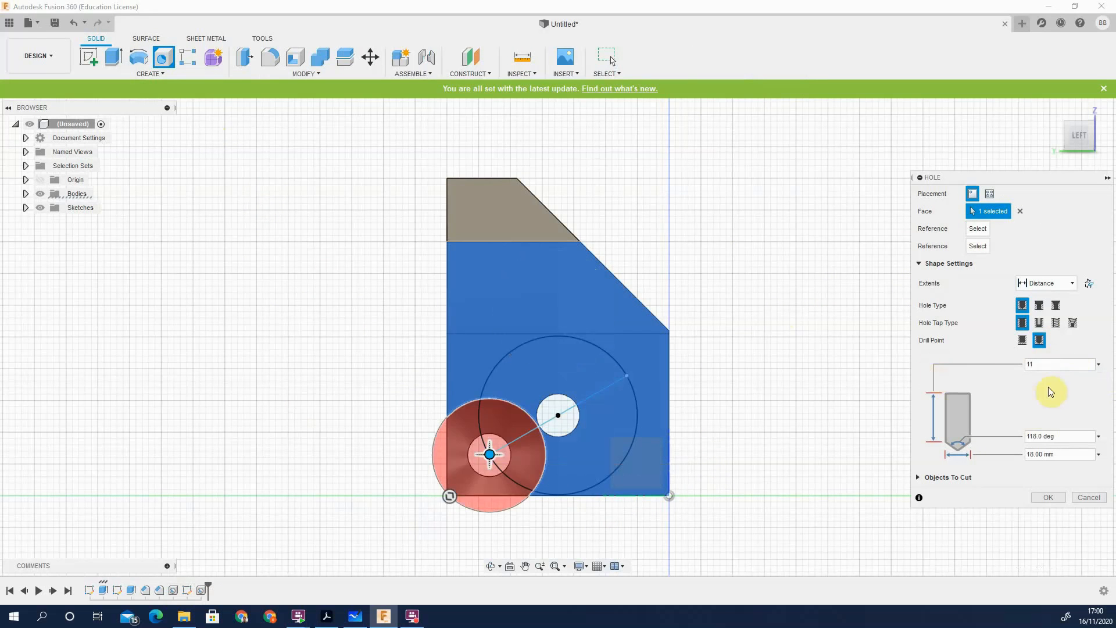
pyautogui.click(1060, 284)
pyautogui.click(1053, 324)
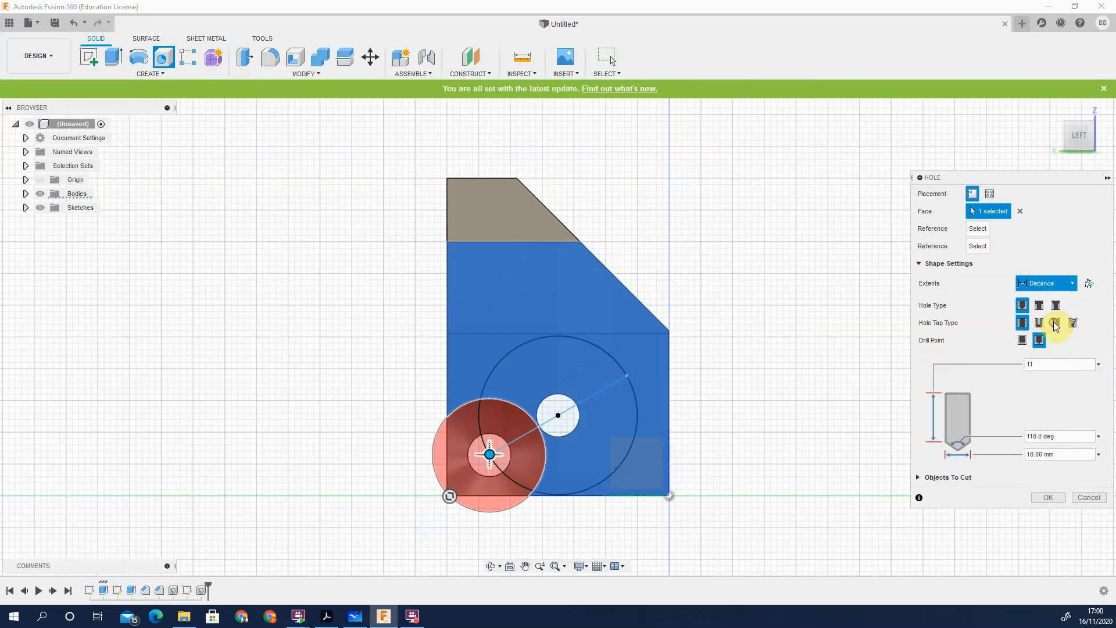
pyautogui.click(1055, 305)
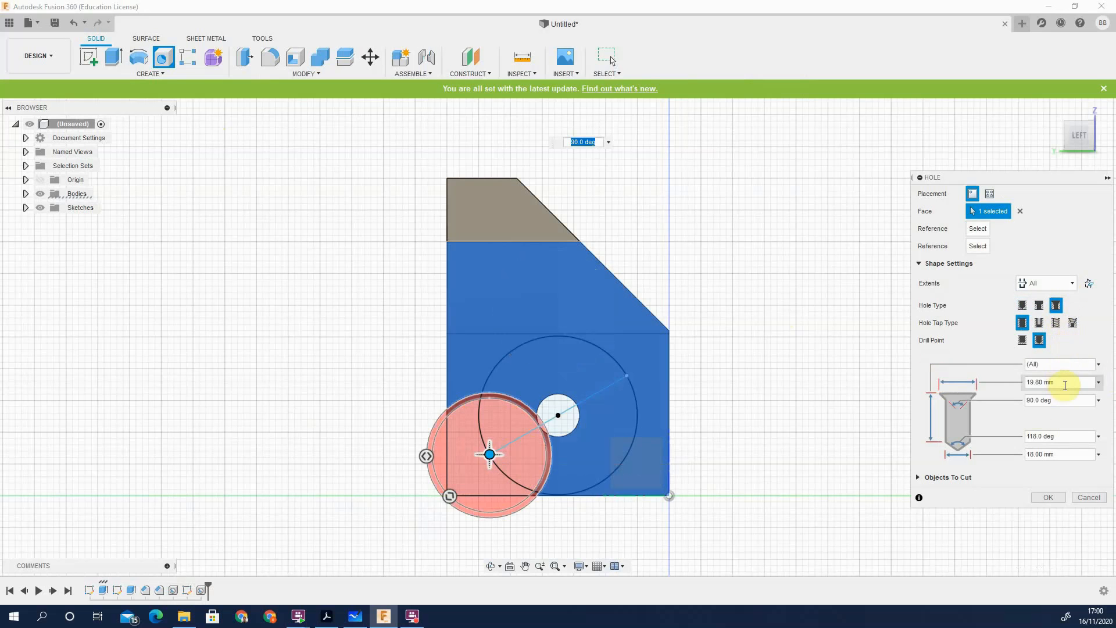
# Set the hole diameter to 6 mm and the countersink diameter to 11 mm
pyautogui.click(1061, 453)
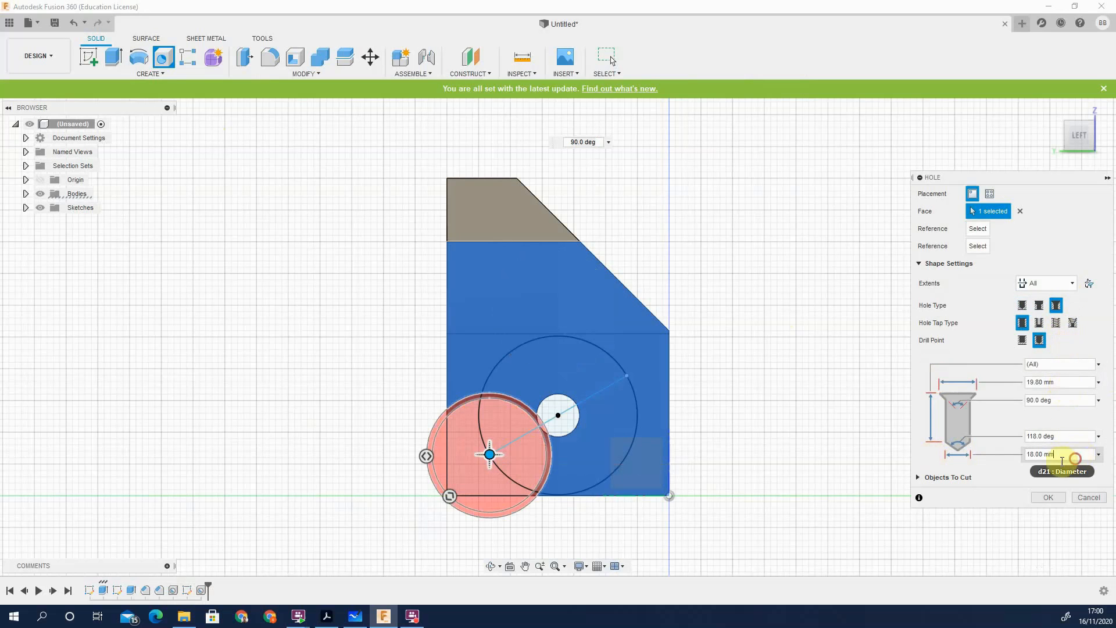
pyautogui.moveTo(1061, 460); pyautogui.dragTo(942, 456)
pyautogui.write('6')
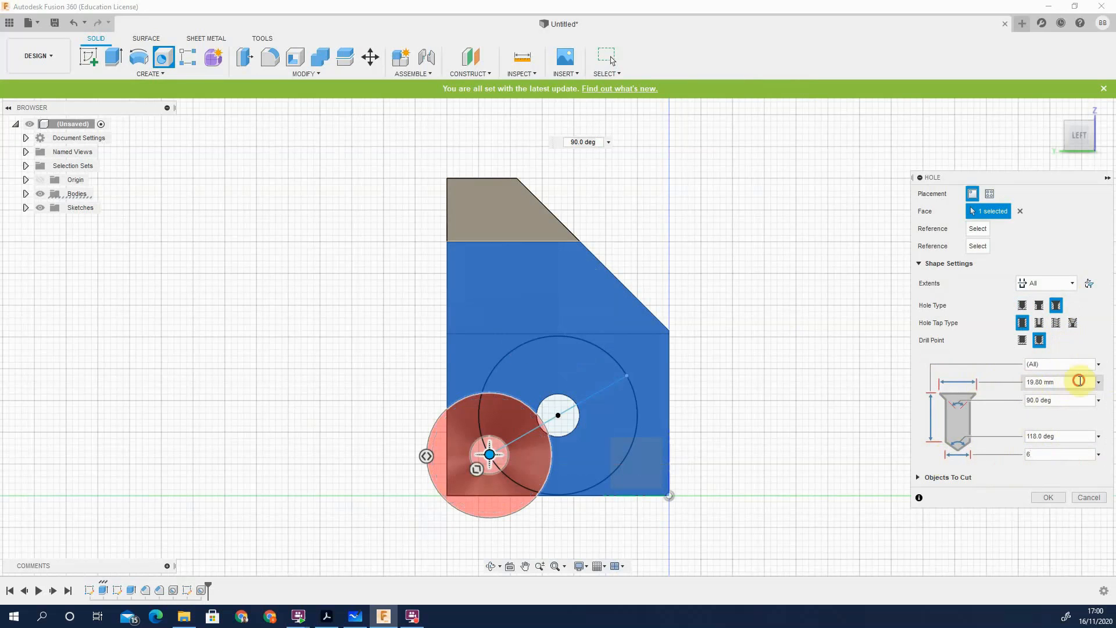
pyautogui.moveTo(1076, 381); pyautogui.dragTo(969, 380)
pyautogui.write('11')
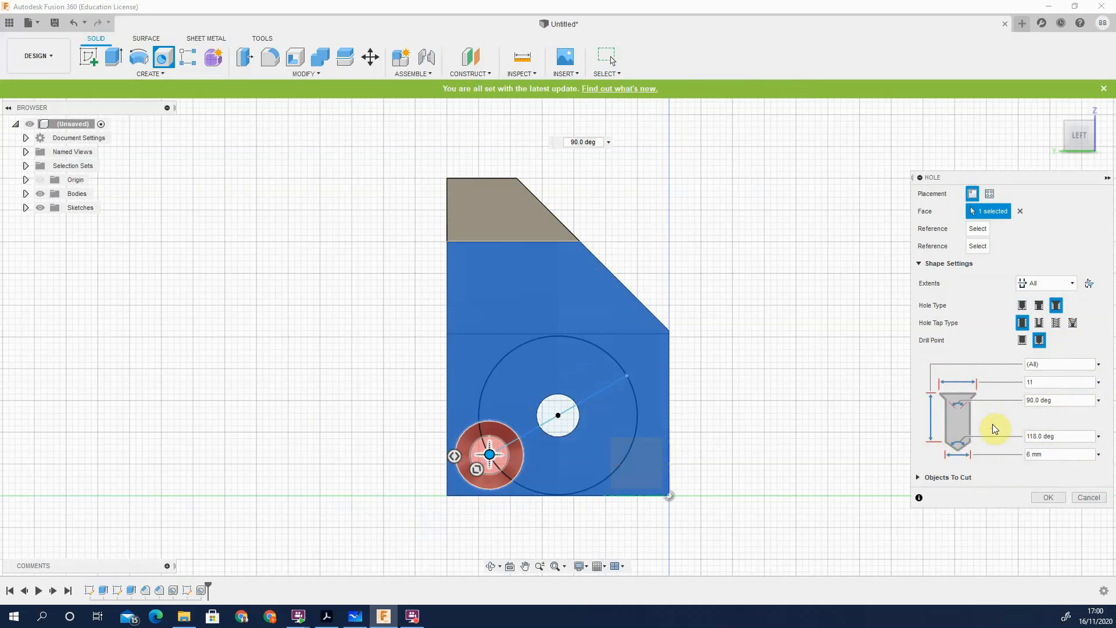
# Change the placement to From Sketch (Multiple Holes) and create the countersunk holes at both endpoints of the diagonal line
pyautogui.click(990, 196)
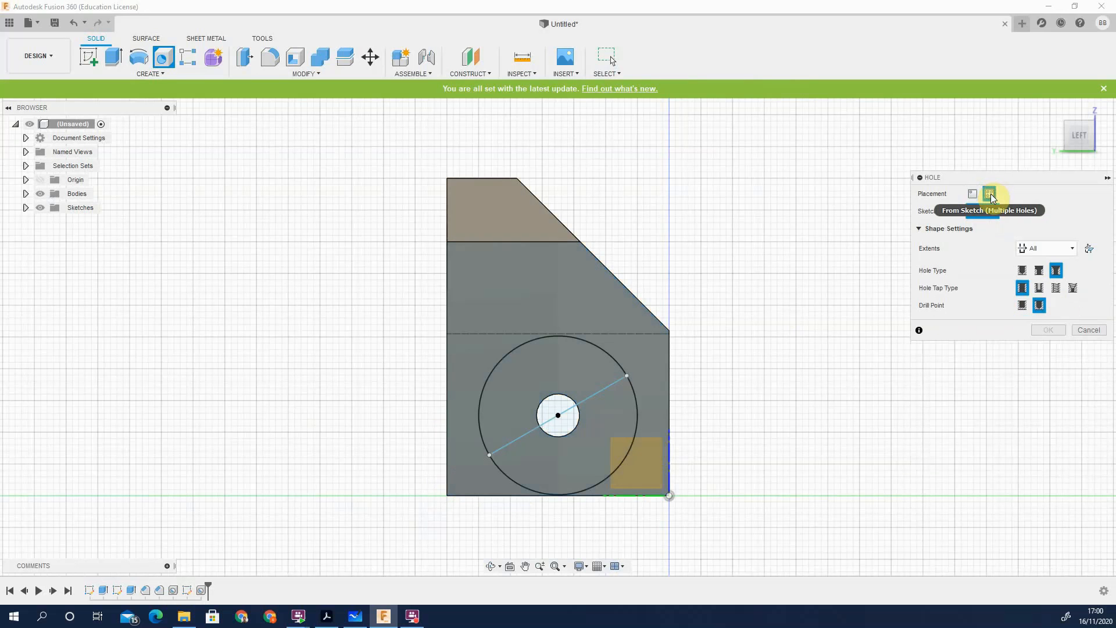
pyautogui.click(490, 457)
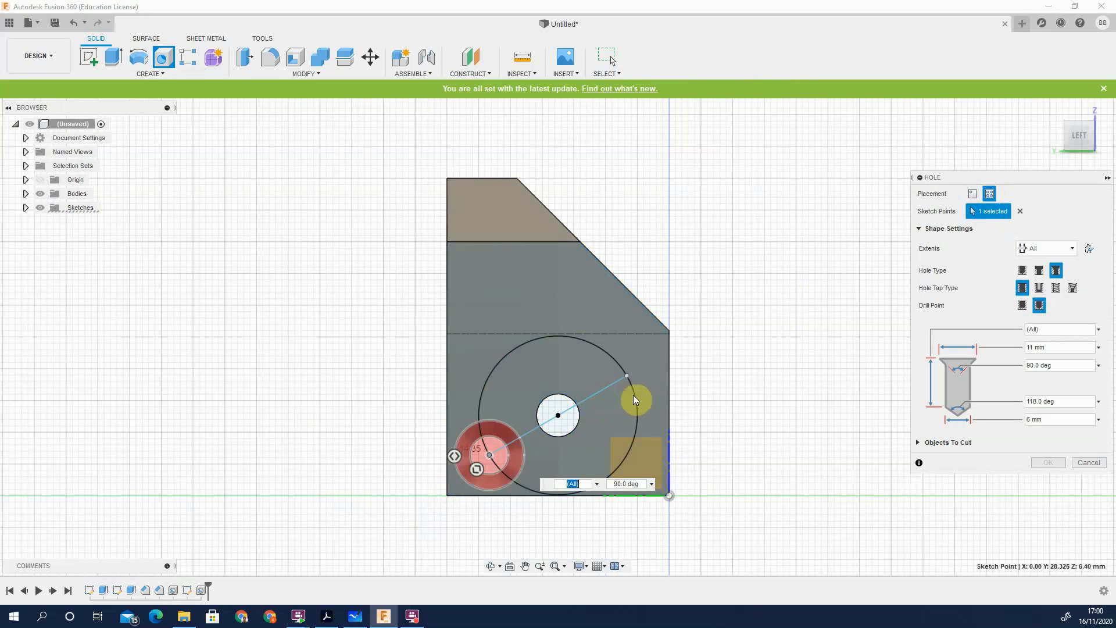
pyautogui.click(626, 377)
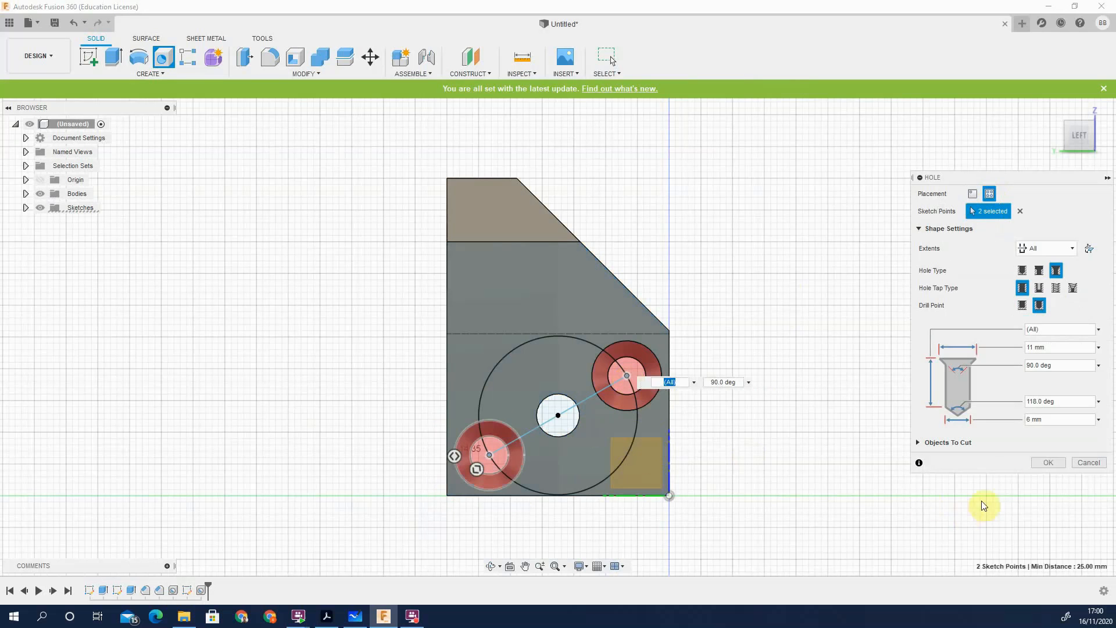
pyautogui.click(1050, 462)
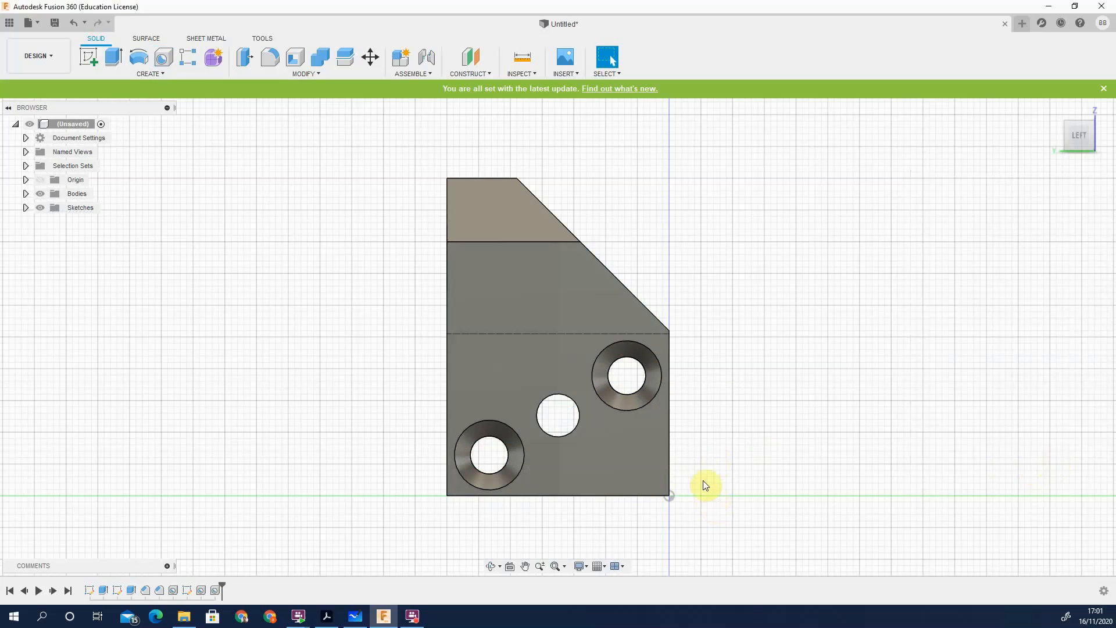
# Start saving the design under the name Vice Block and show the available project locations
pyautogui.click(1052, 111)
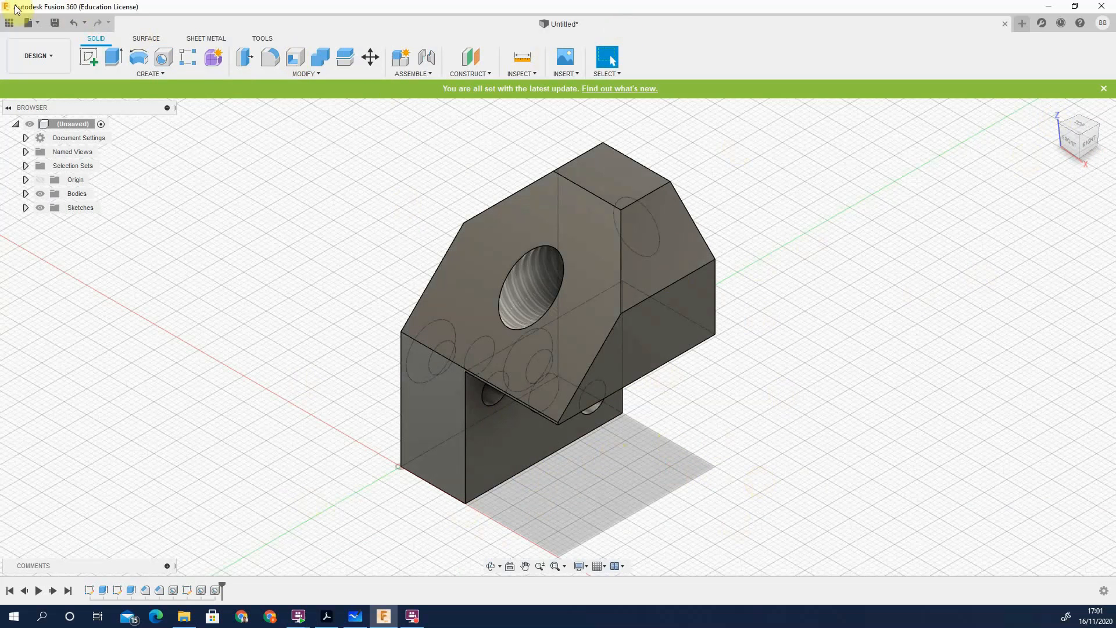
pyautogui.click(54, 23)
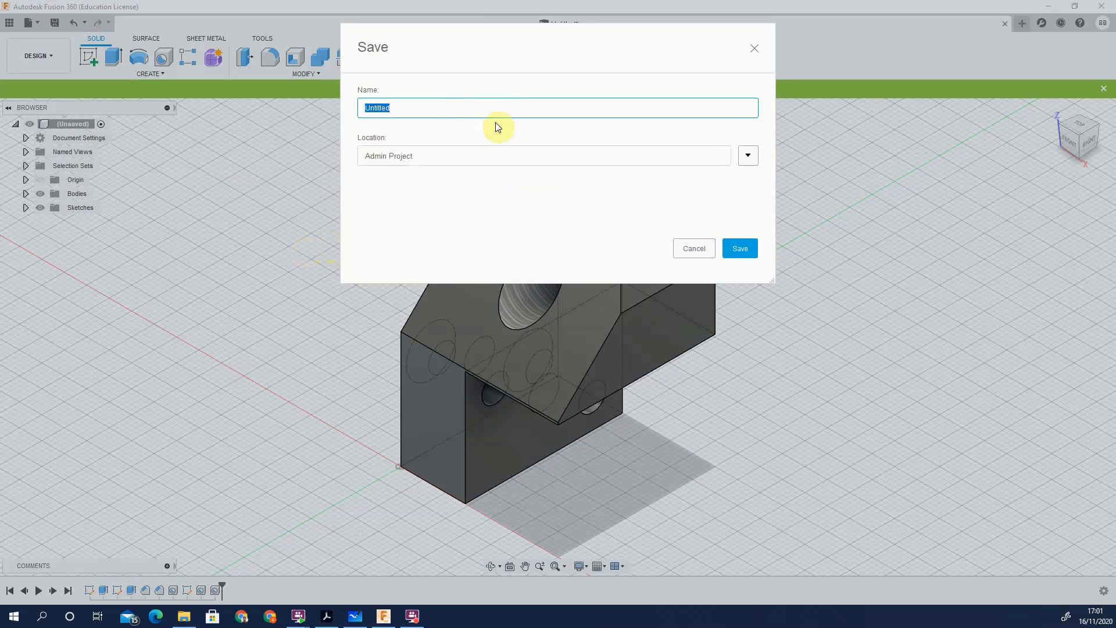
pyautogui.write('Vice Block')
pyautogui.click(739, 159)
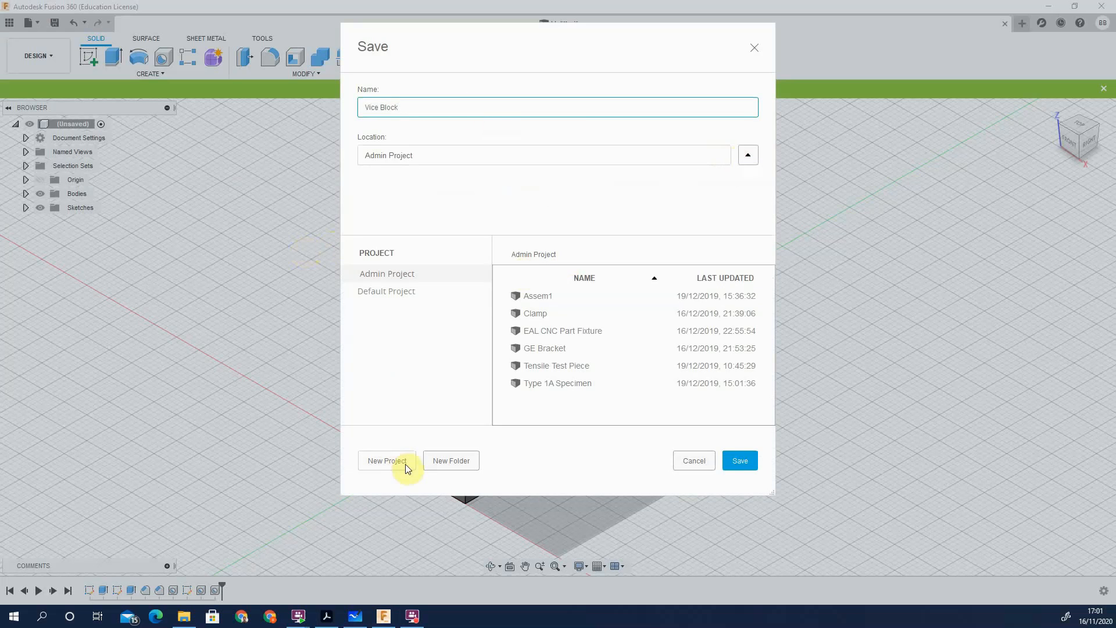
# Create a Vice Clamp folder in Admin Project and save the design in it
pyautogui.click(459, 467)
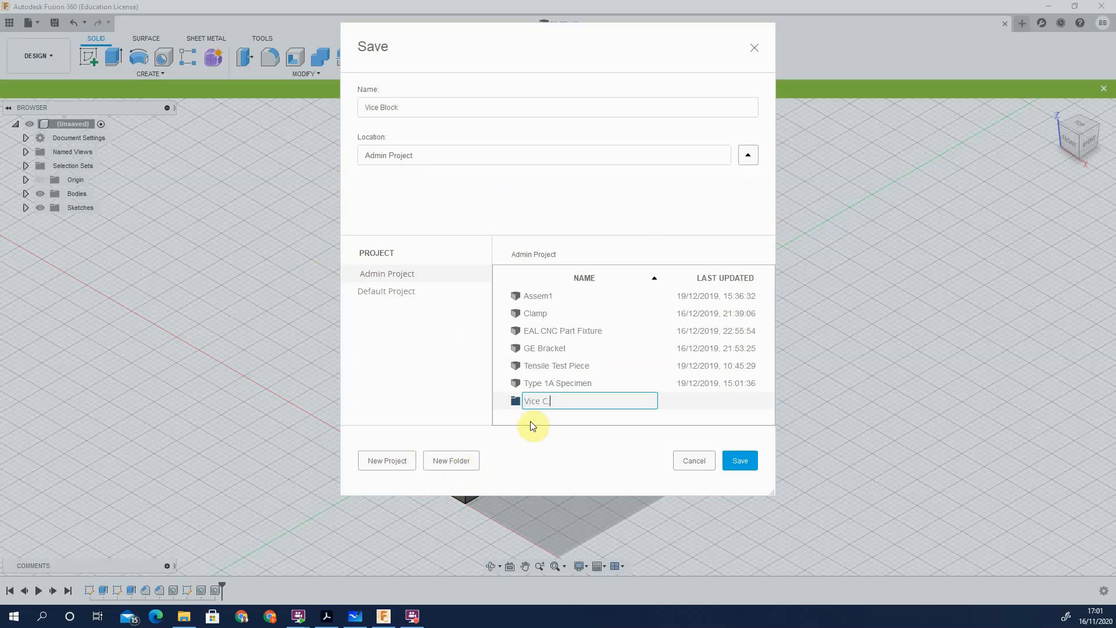
pyautogui.write('Vice Clamp')
pyautogui.click(738, 460)
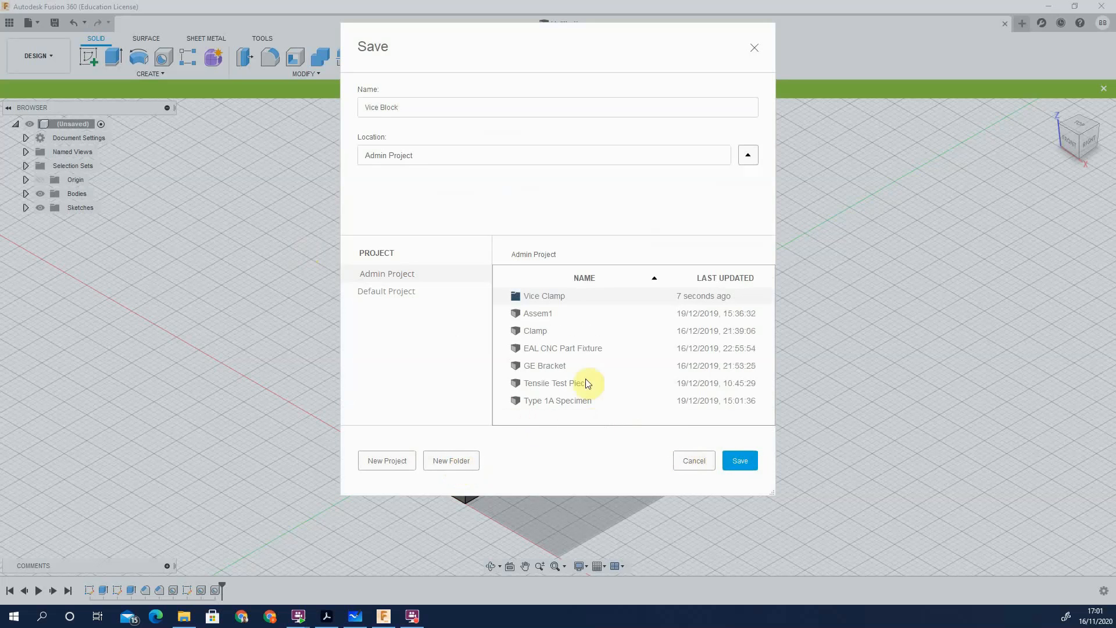
pyautogui.doubleClick(601, 295)
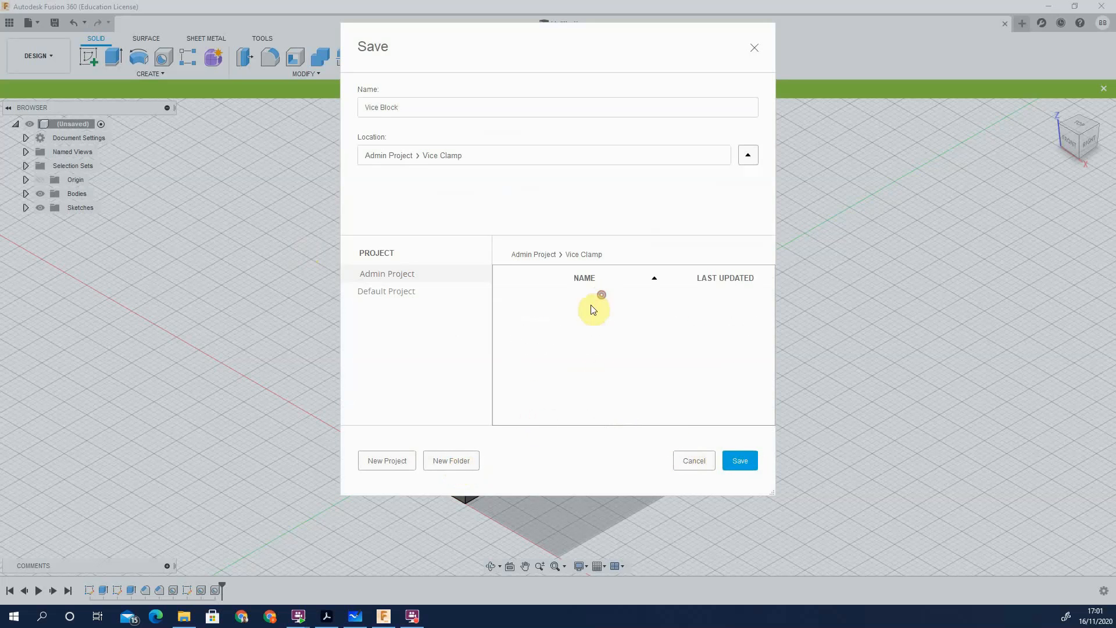
pyautogui.click(739, 461)
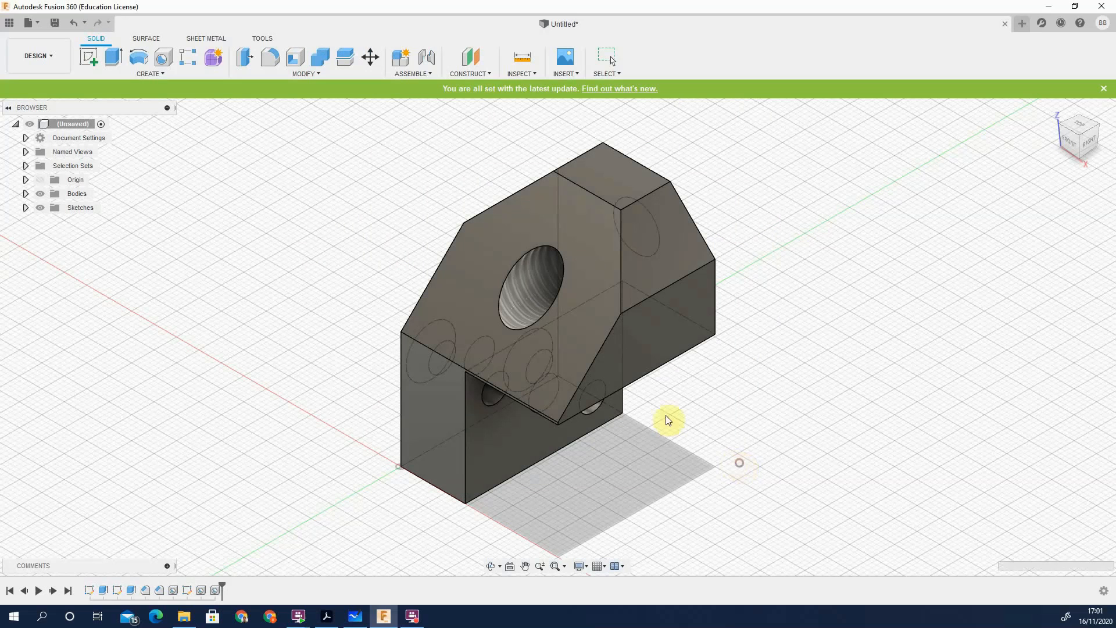
pyautogui.click(30, 57)
pyautogui.moveTo(32, 208)
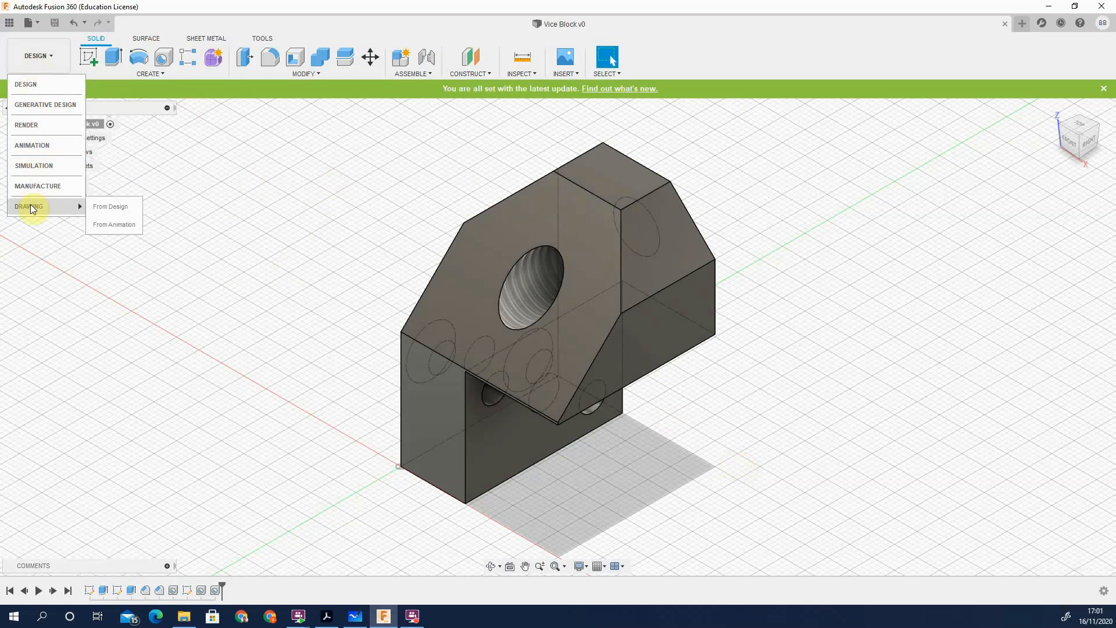
pyautogui.click(259, 190)
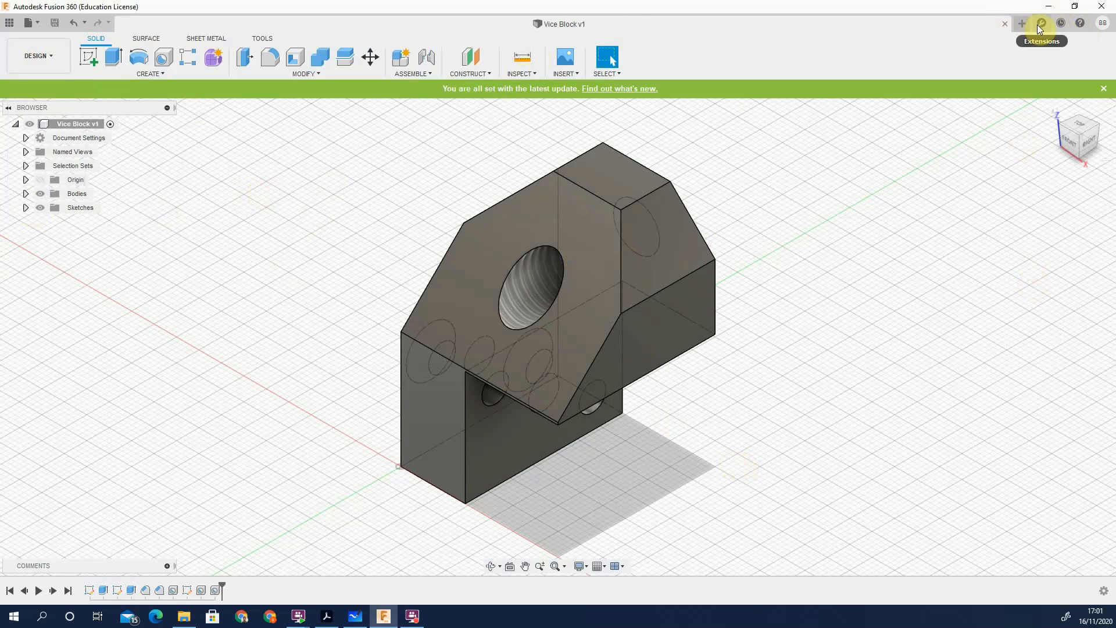
pyautogui.click(267, 35)
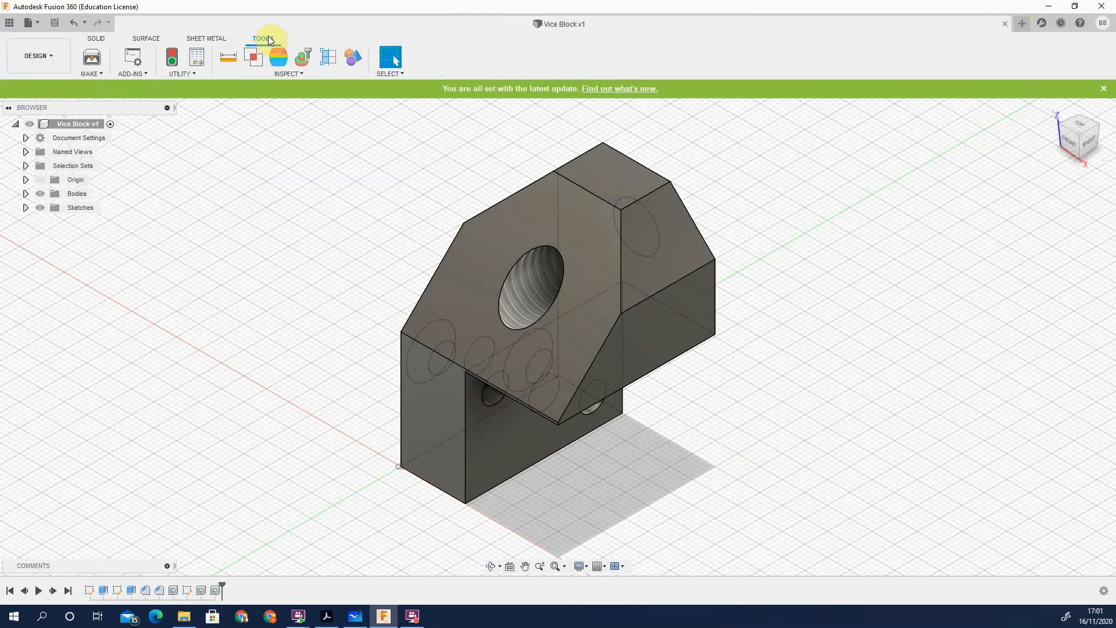
# Open the program preferences and show the default settings for drawings
pyautogui.click(1100, 24)
pyautogui.click(1078, 51)
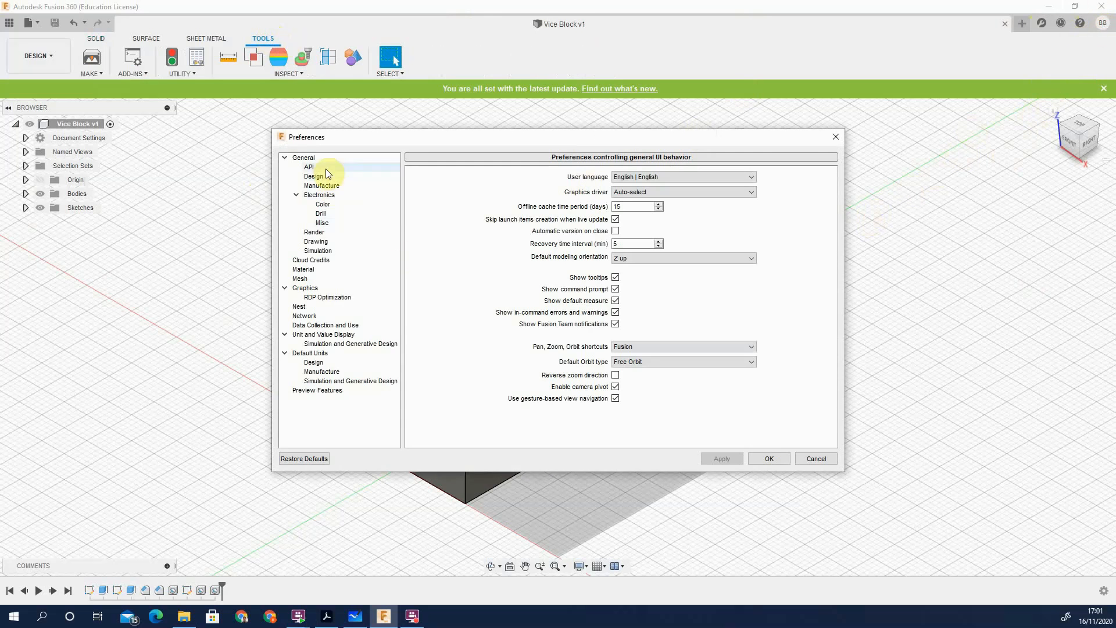
pyautogui.click(327, 177)
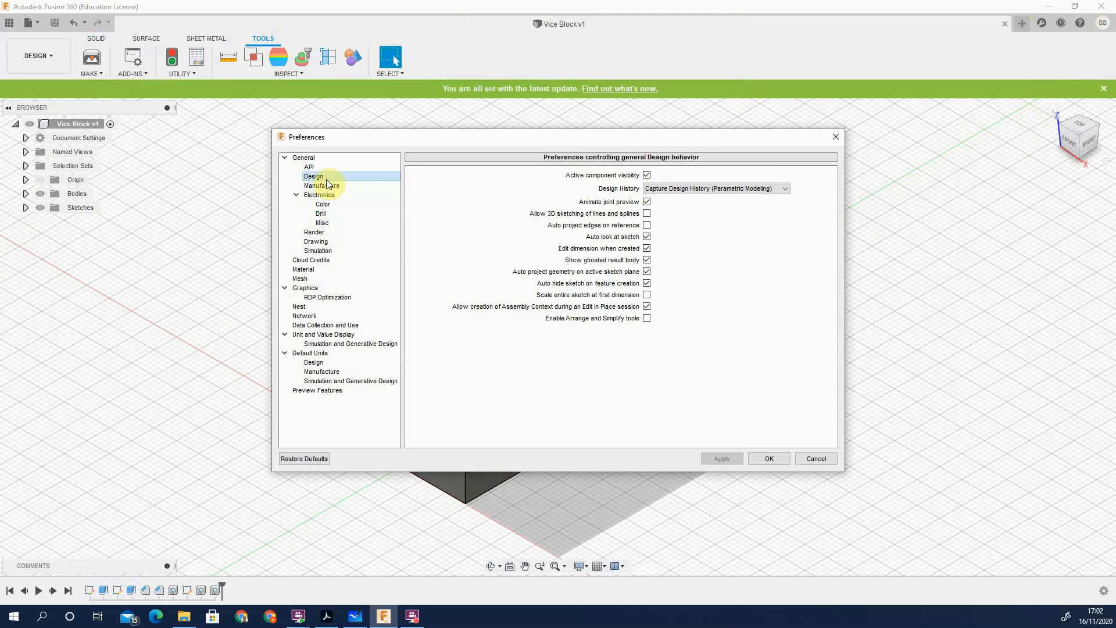
pyautogui.click(322, 241)
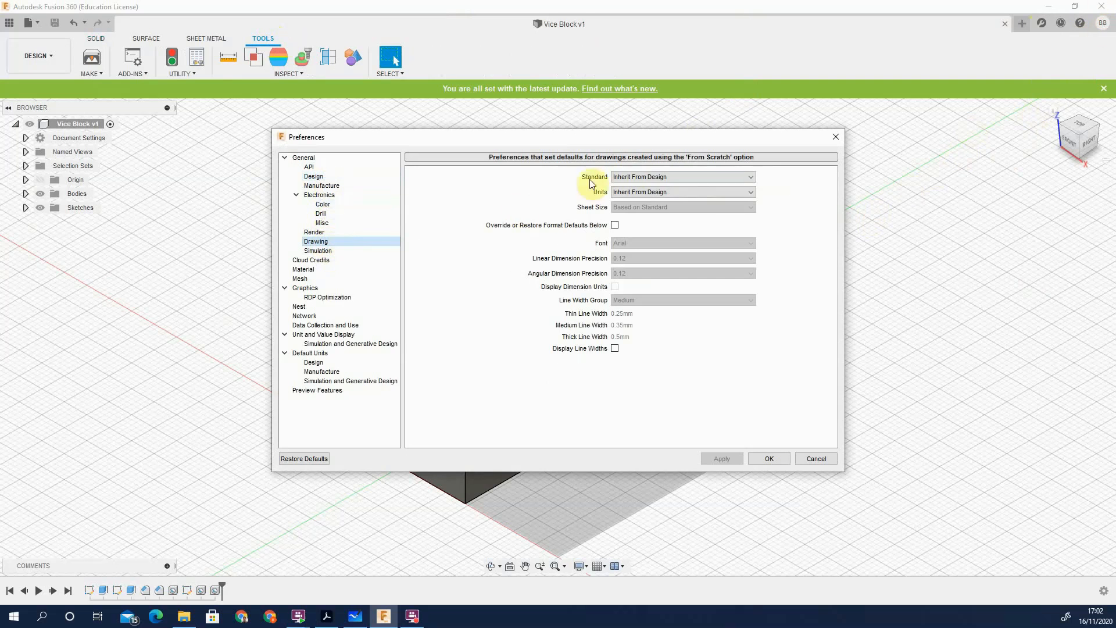
# Set the default drawing standard to ISO and check the units and sheet size options
pyautogui.click(624, 177)
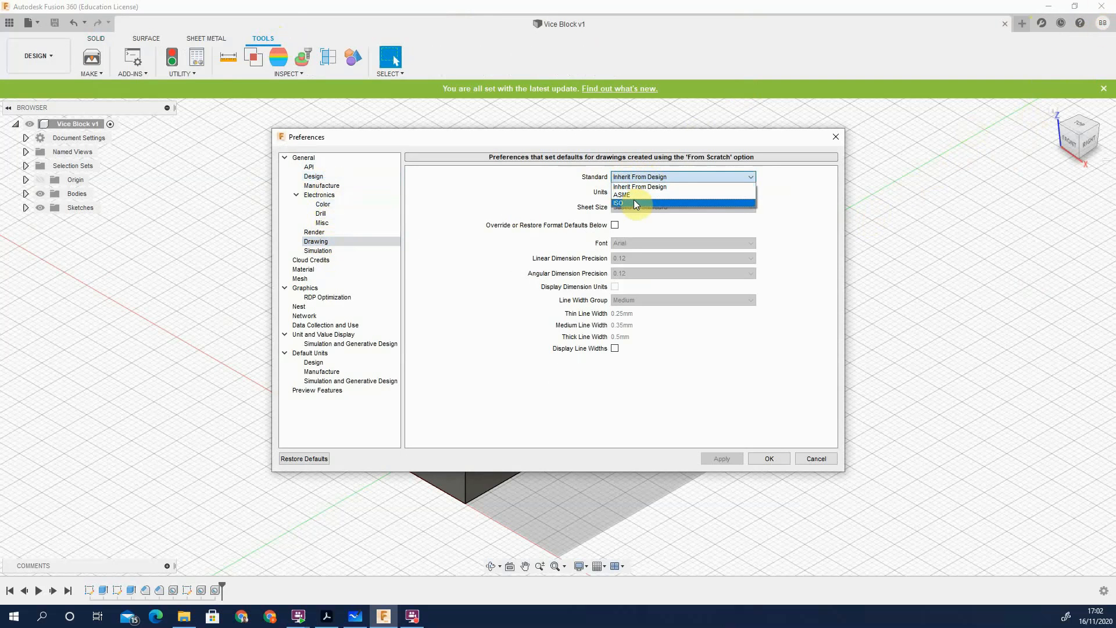
pyautogui.click(635, 202)
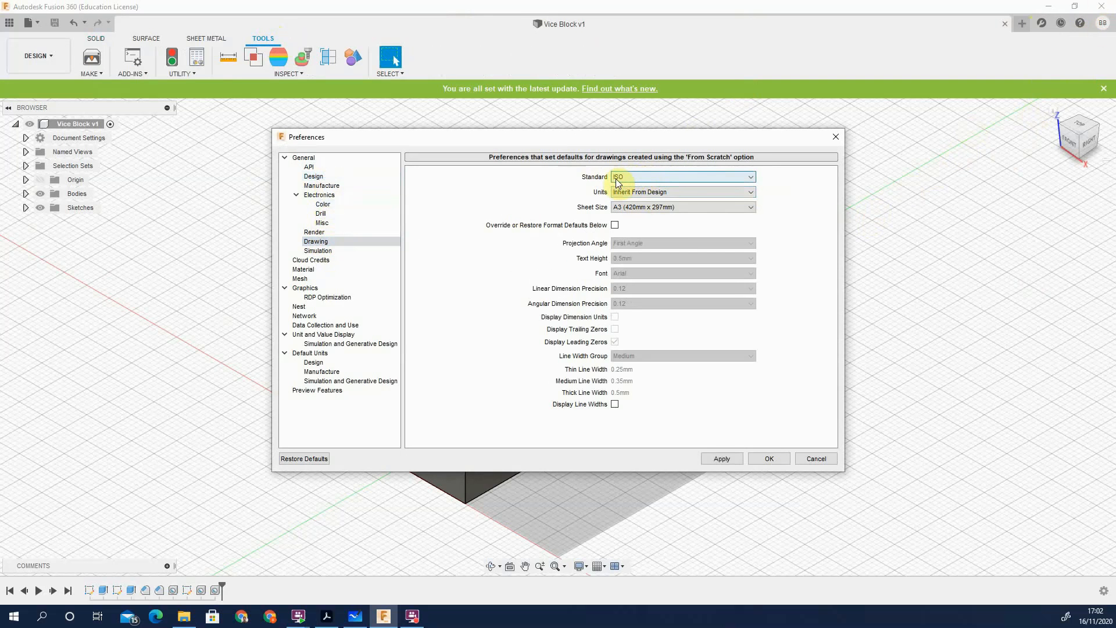
pyautogui.click(712, 195)
pyautogui.click(669, 187)
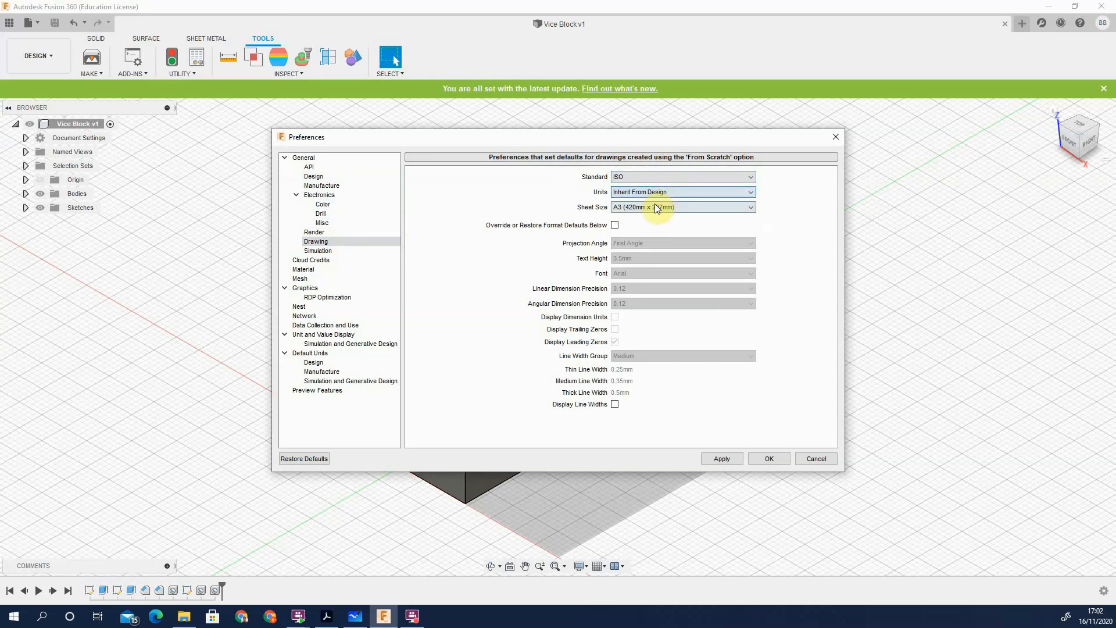
pyautogui.click(656, 208)
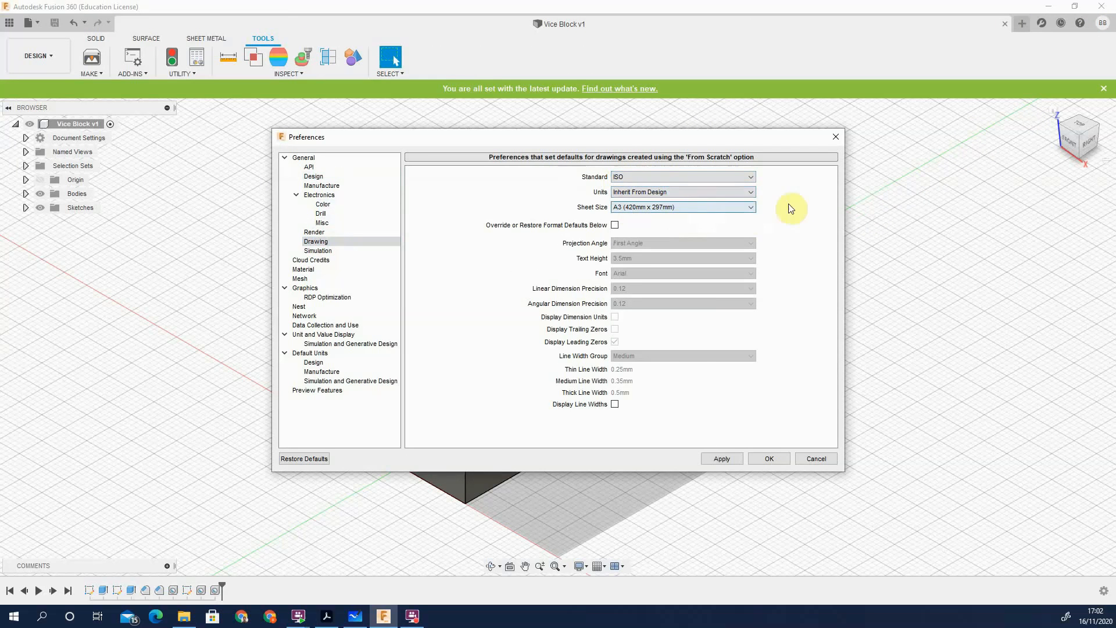
# Override the drawing format defaults, set the projection angle to Third Angle, and check the text height options
pyautogui.click(615, 226)
pyautogui.click(639, 242)
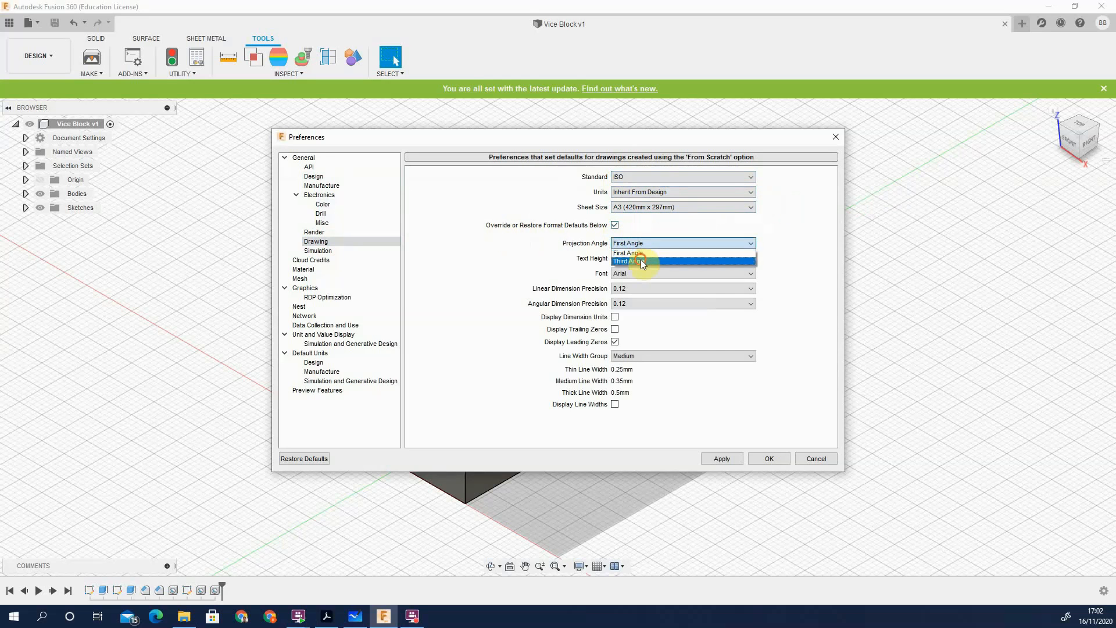
pyautogui.click(641, 260)
pyautogui.click(637, 259)
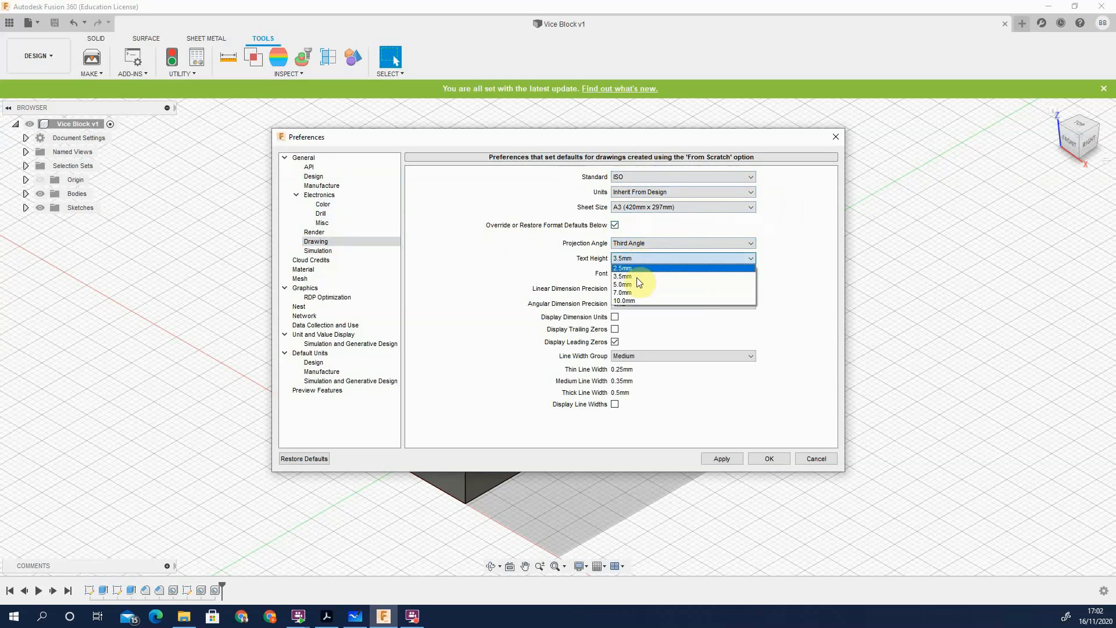
pyautogui.click(552, 270)
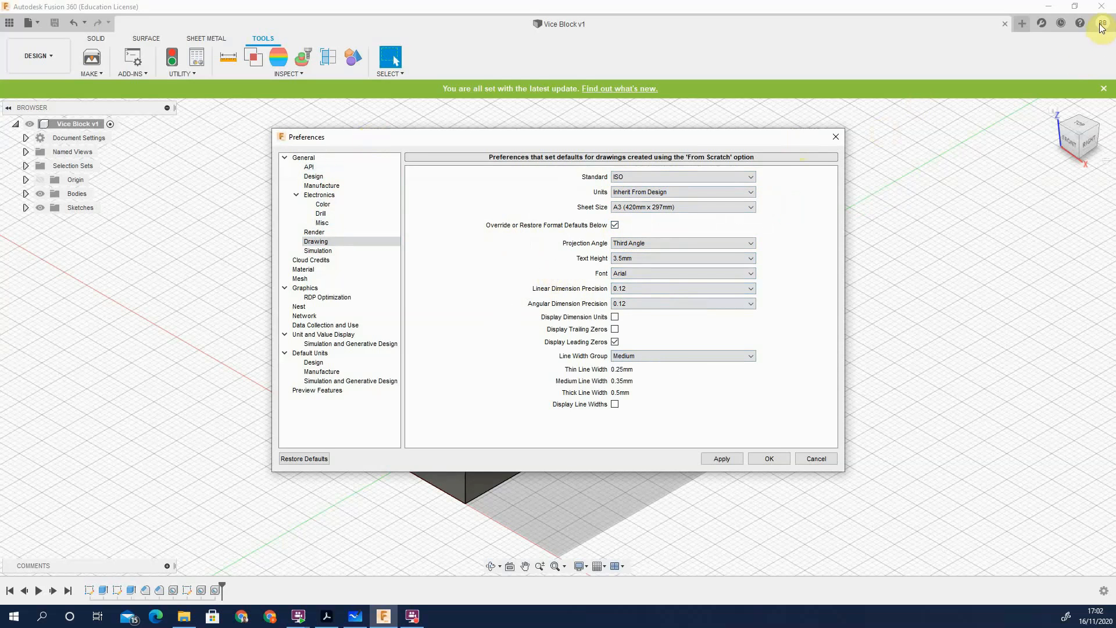
# Accept the drawing preferences and create a new drawing from the Vice Block design, from scratch with ISO, mm and A3 settings
pyautogui.click(769, 459)
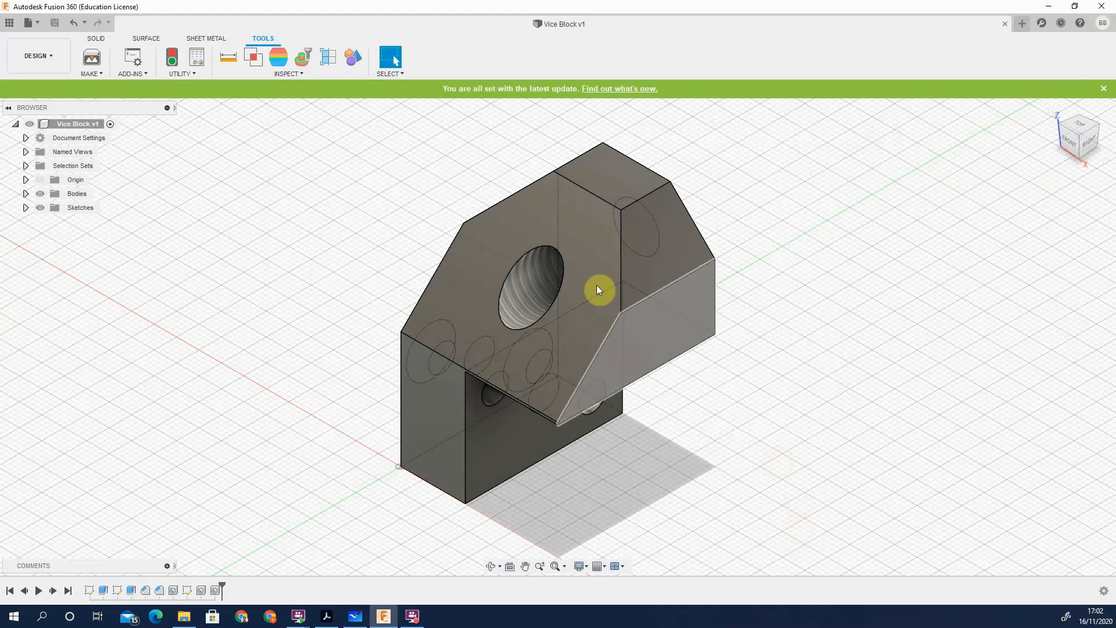
pyautogui.click(39, 59)
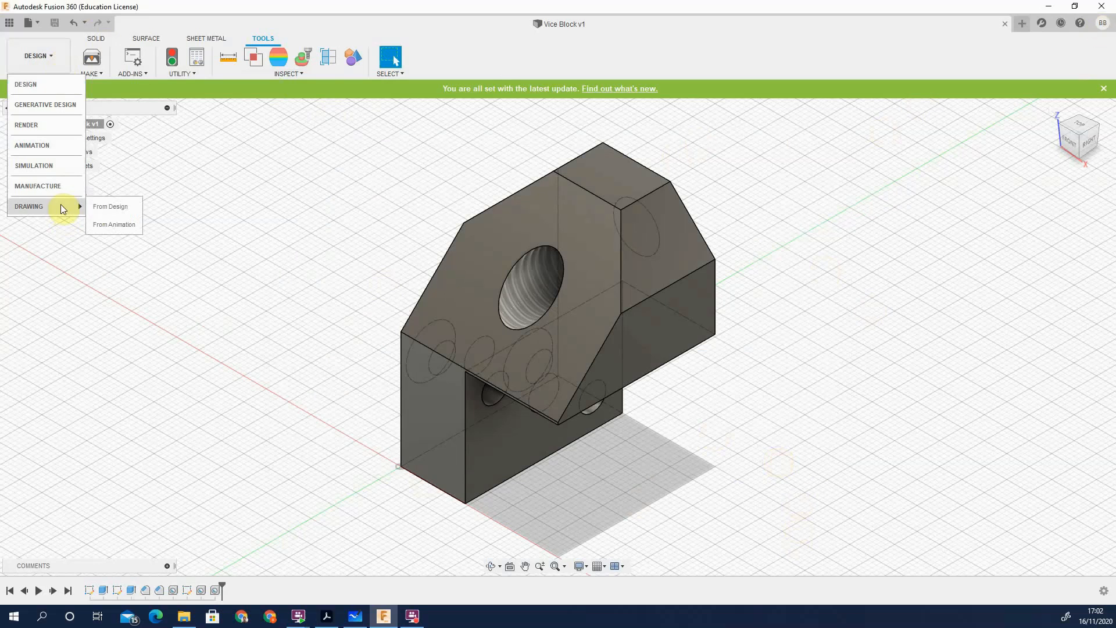
pyautogui.click(124, 209)
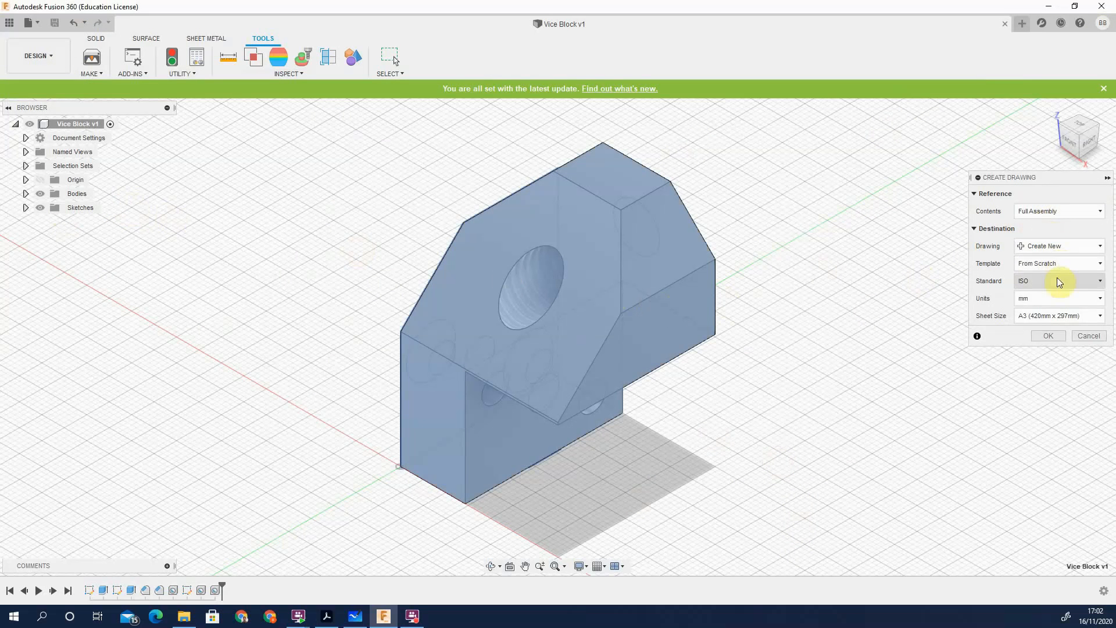
pyautogui.click(1059, 339)
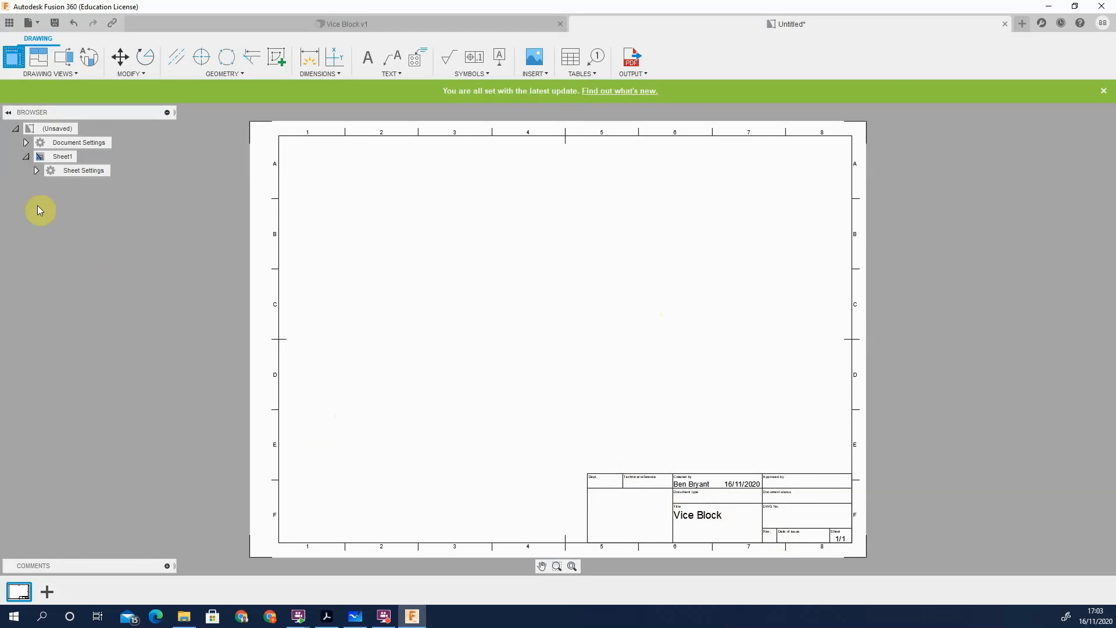
# Place a front base view of the block on the sheet at 2:1 scale with visible and hidden edges
pyautogui.click(19, 62)
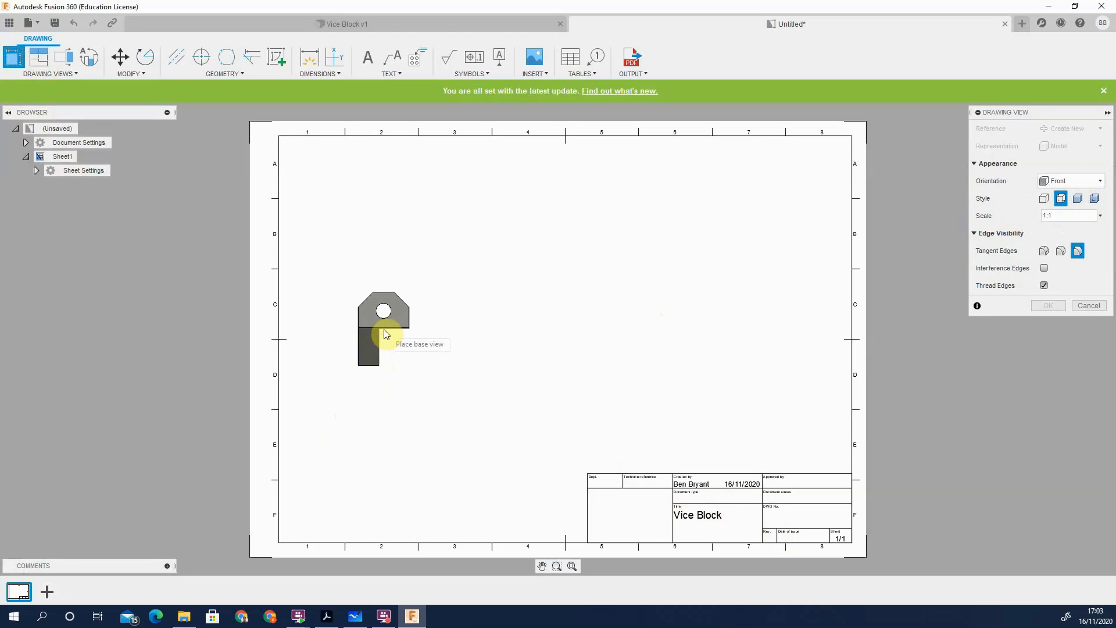
pyautogui.click(413, 329)
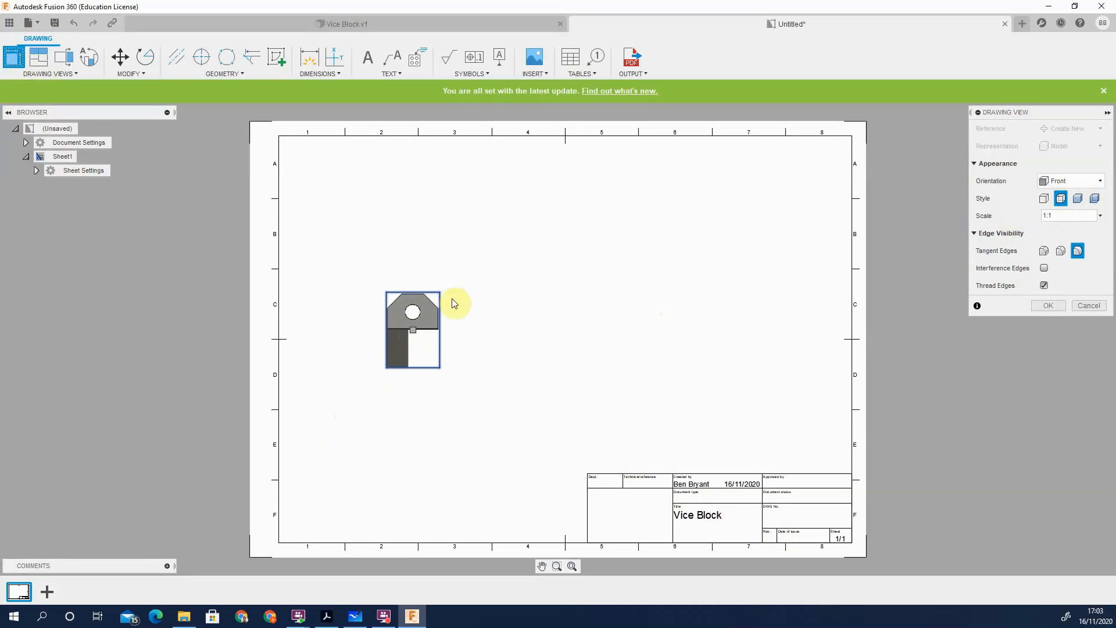
pyautogui.click(420, 314)
pyautogui.click(1100, 216)
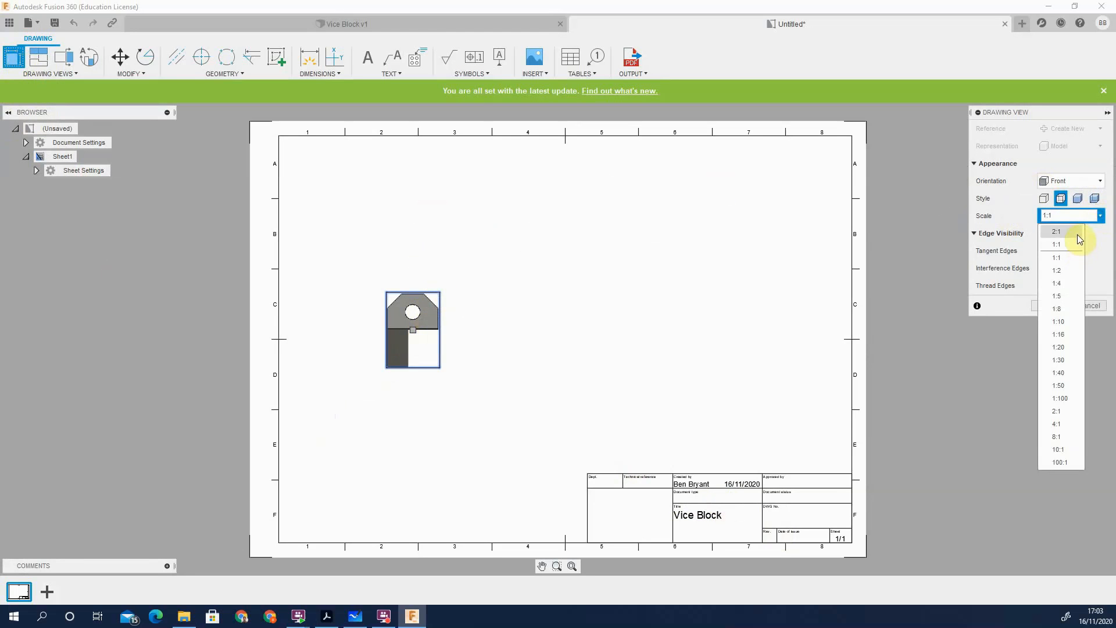
pyautogui.click(1076, 234)
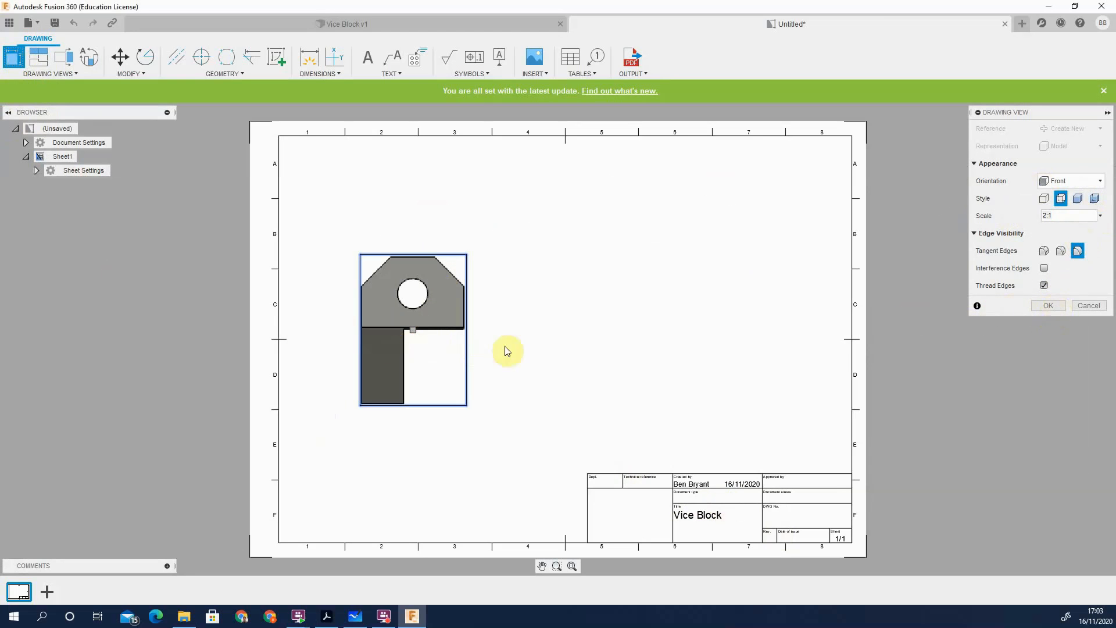
pyautogui.click(1043, 199)
pyautogui.click(1078, 199)
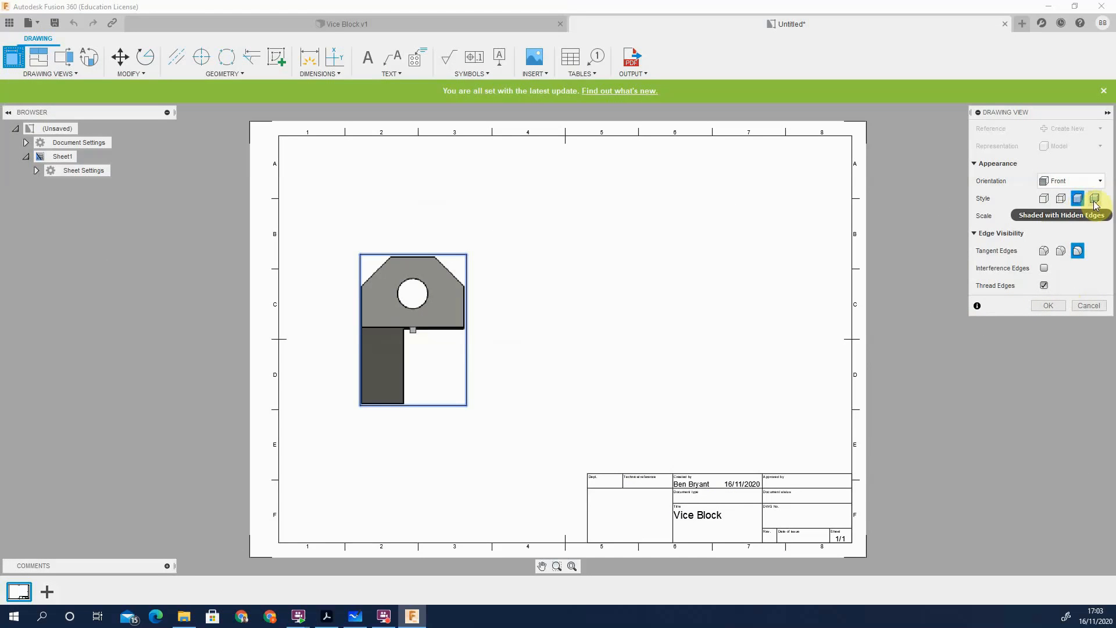
pyautogui.click(1093, 200)
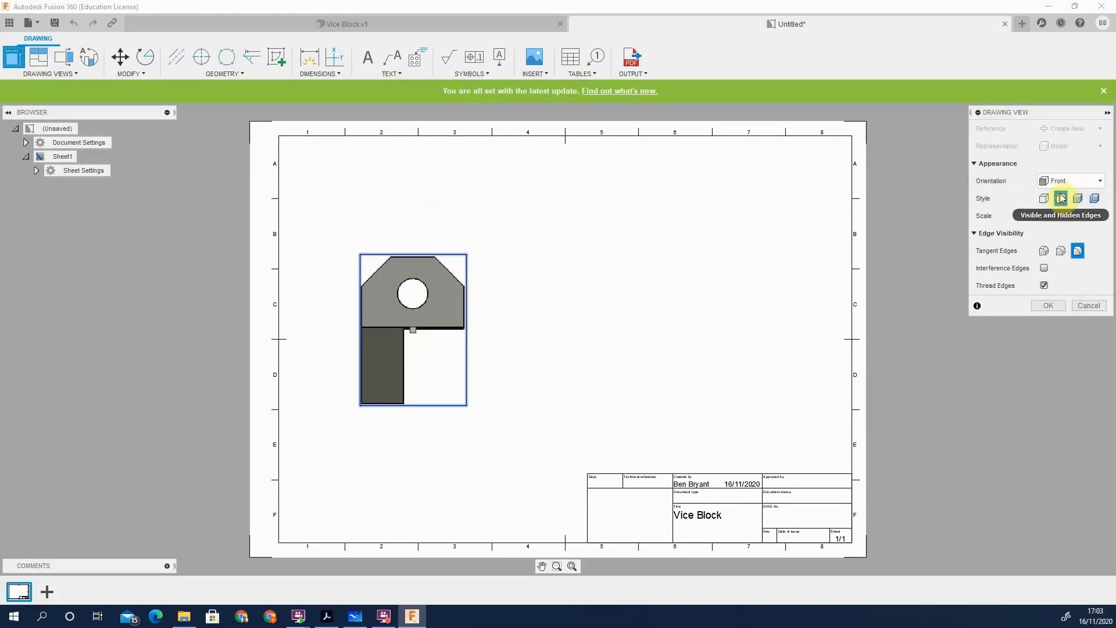
pyautogui.click(1047, 305)
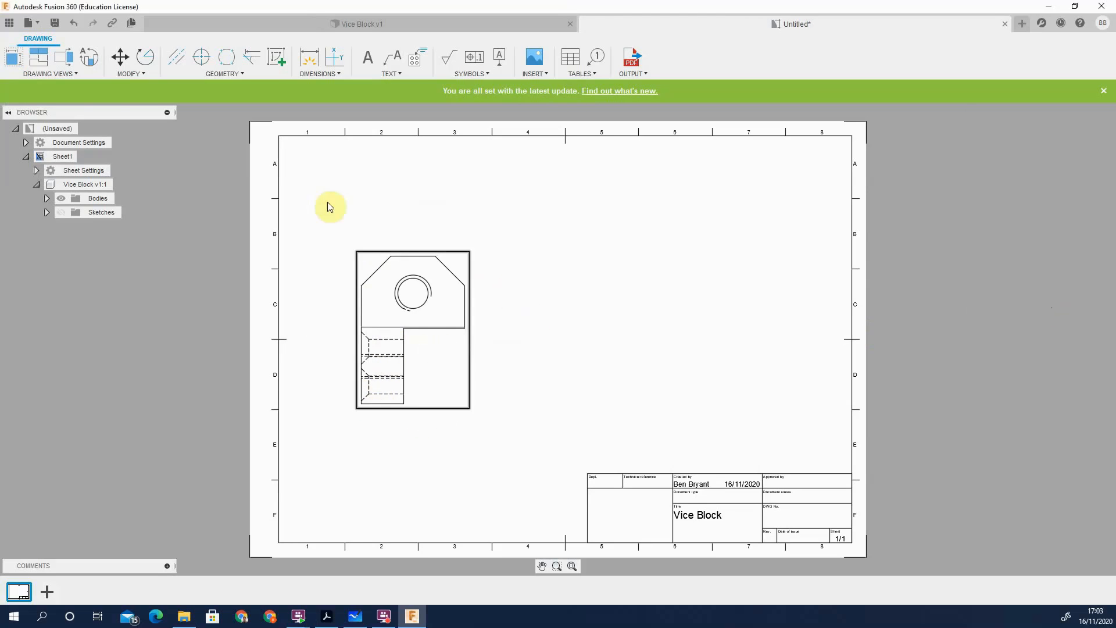
# Project a top view and a side view from the front base view
pyautogui.click(39, 64)
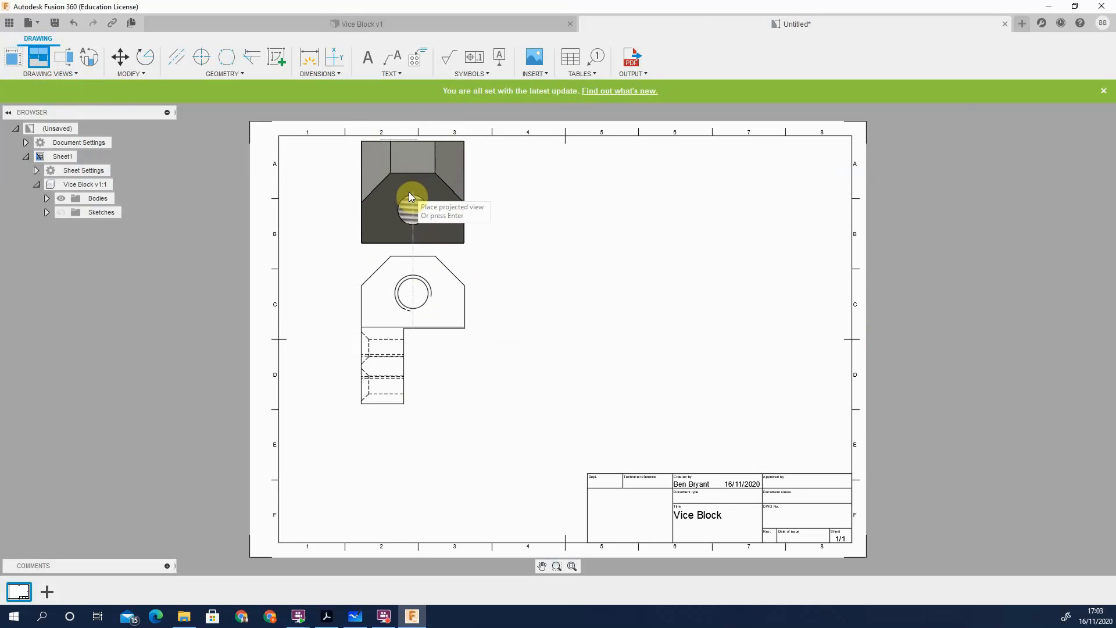
pyautogui.click(409, 192)
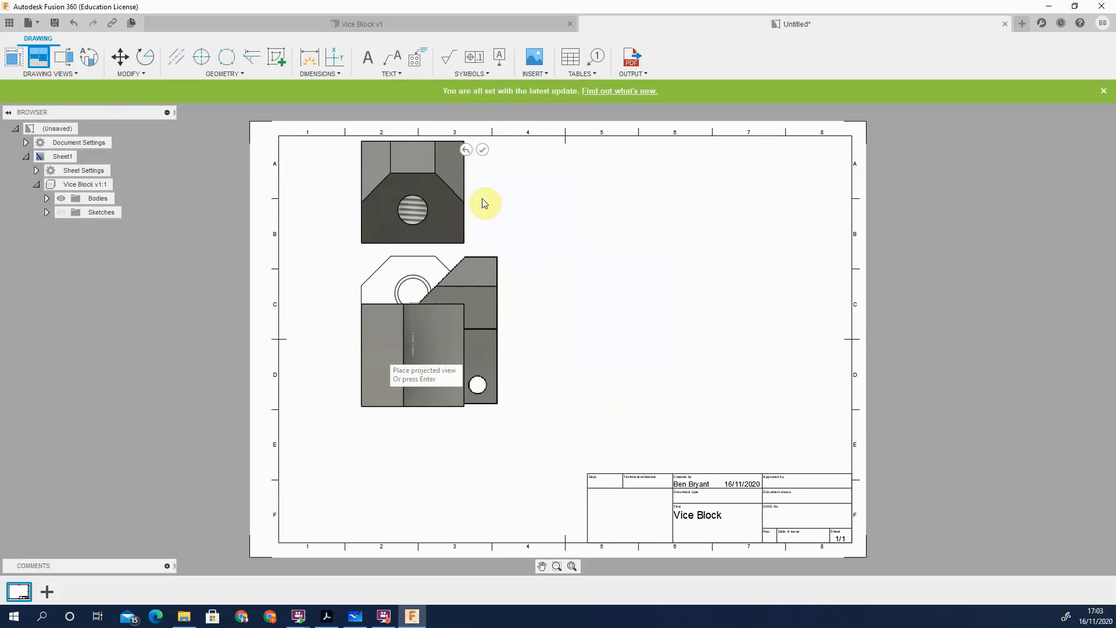
pyautogui.press('Return')
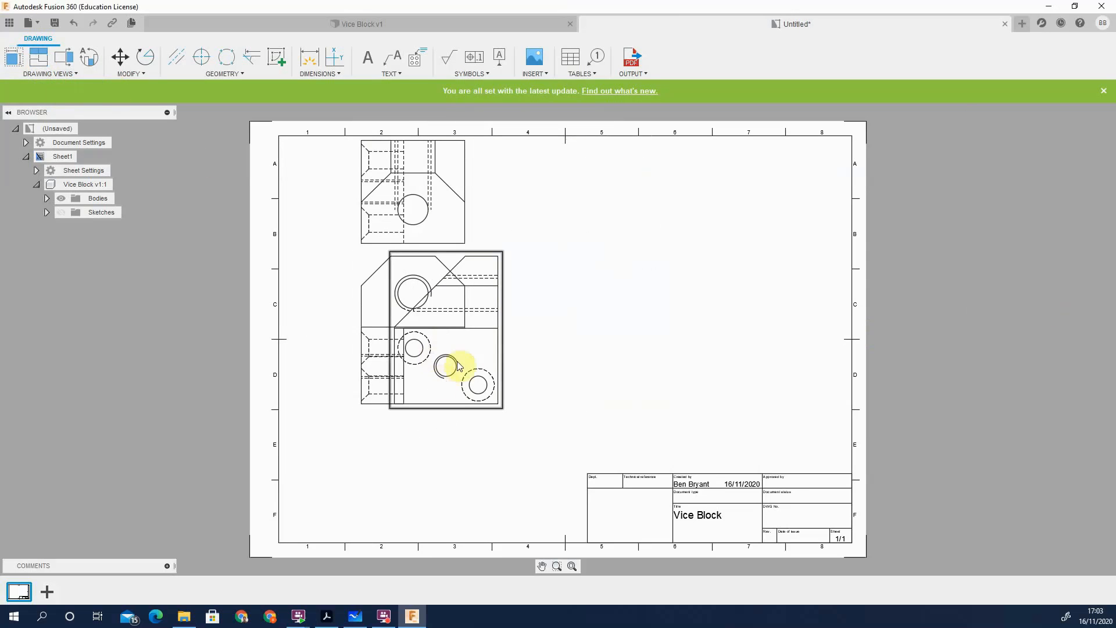
# Space out the views by moving the side view away from the front view, the front view down, and the top view slightly down
pyautogui.moveTo(447, 332); pyautogui.dragTo(591, 333)
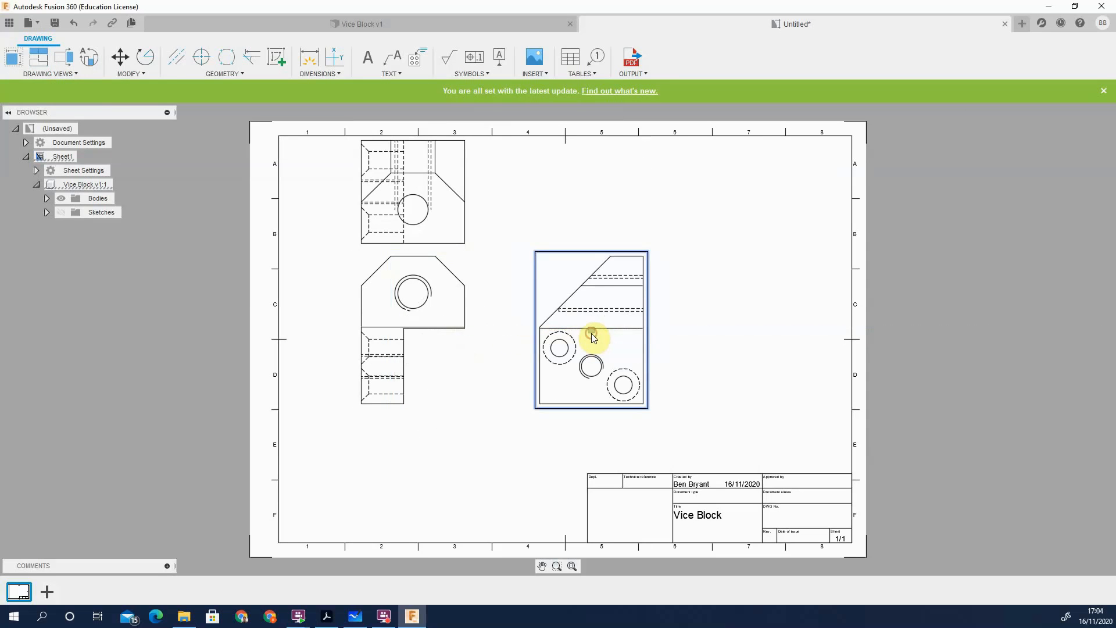
pyautogui.click(414, 330)
pyautogui.moveTo(413, 329); pyautogui.dragTo(418, 368)
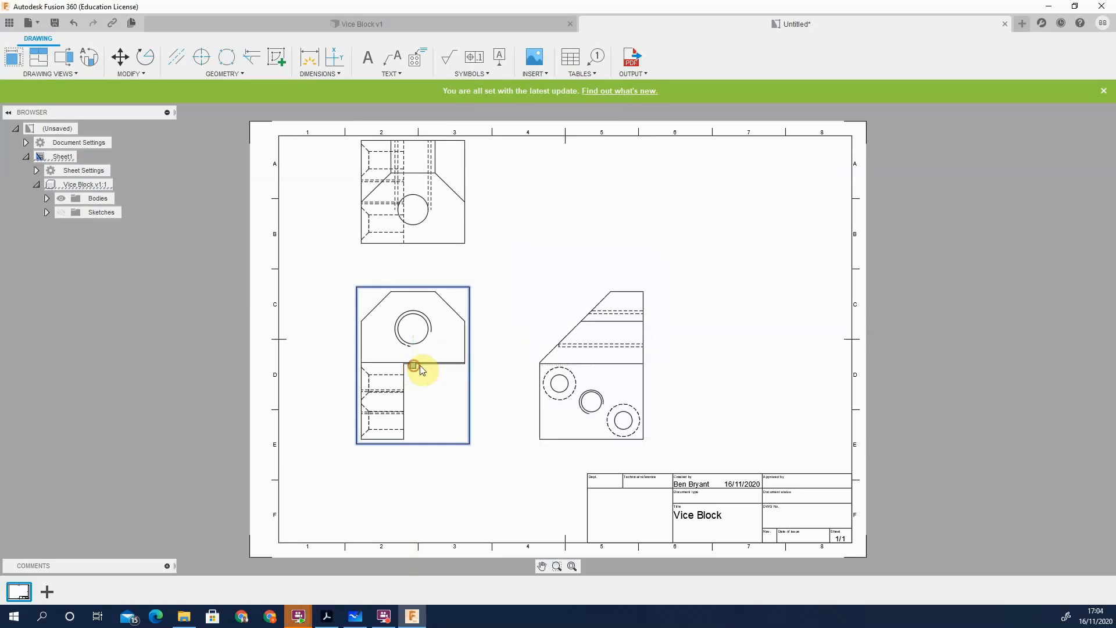
pyautogui.click(561, 374)
pyautogui.moveTo(594, 368); pyautogui.dragTo(624, 368)
pyautogui.click(438, 232)
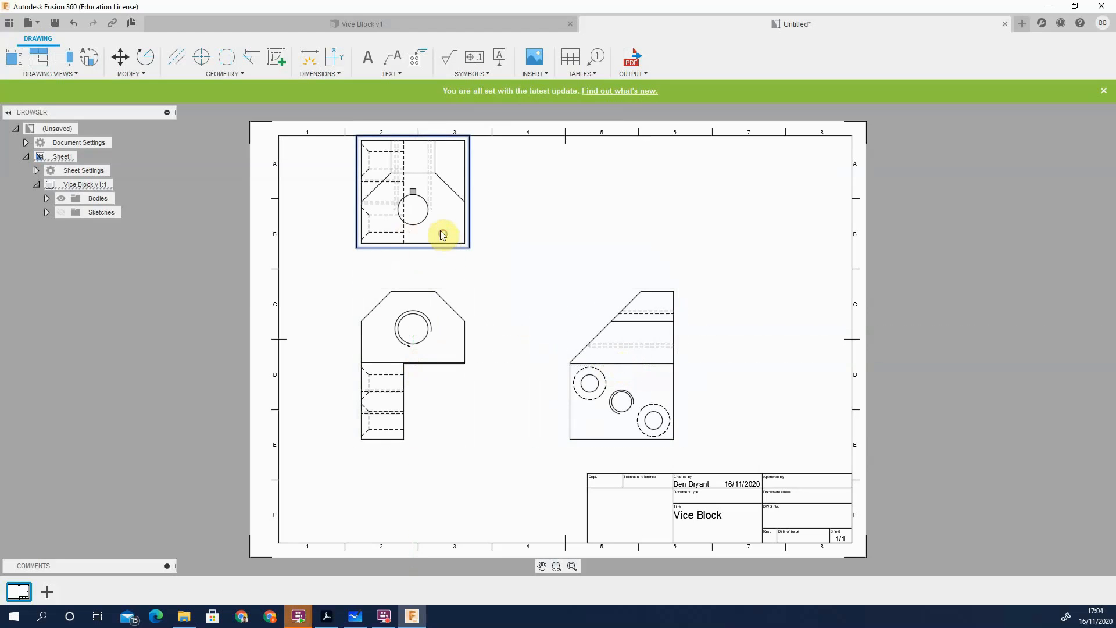
pyautogui.moveTo(413, 193); pyautogui.dragTo(413, 204)
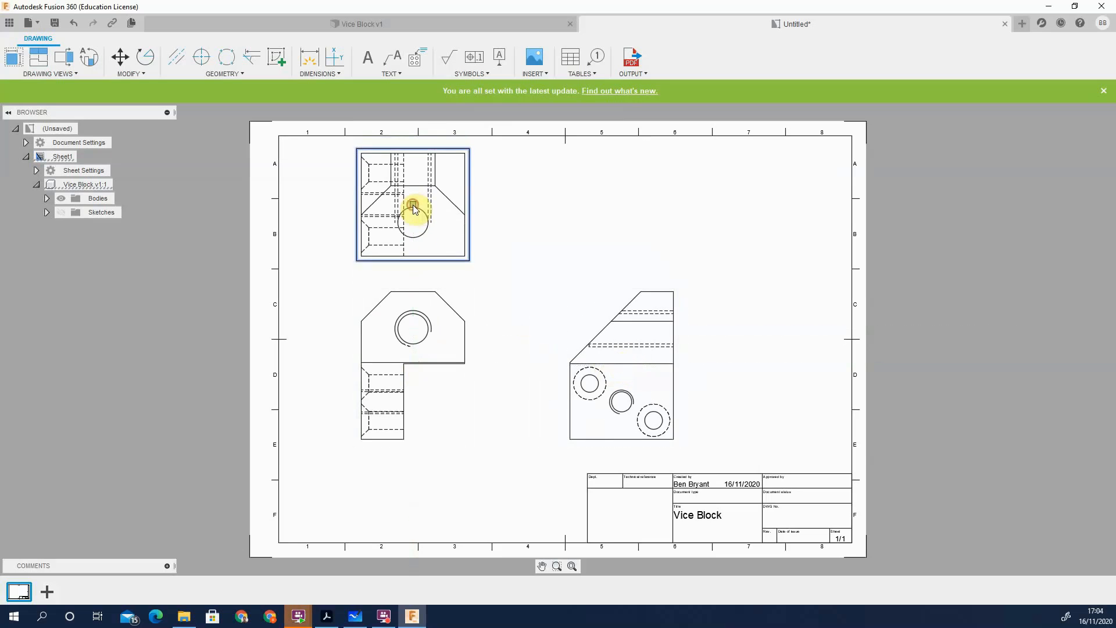
pyautogui.click(539, 229)
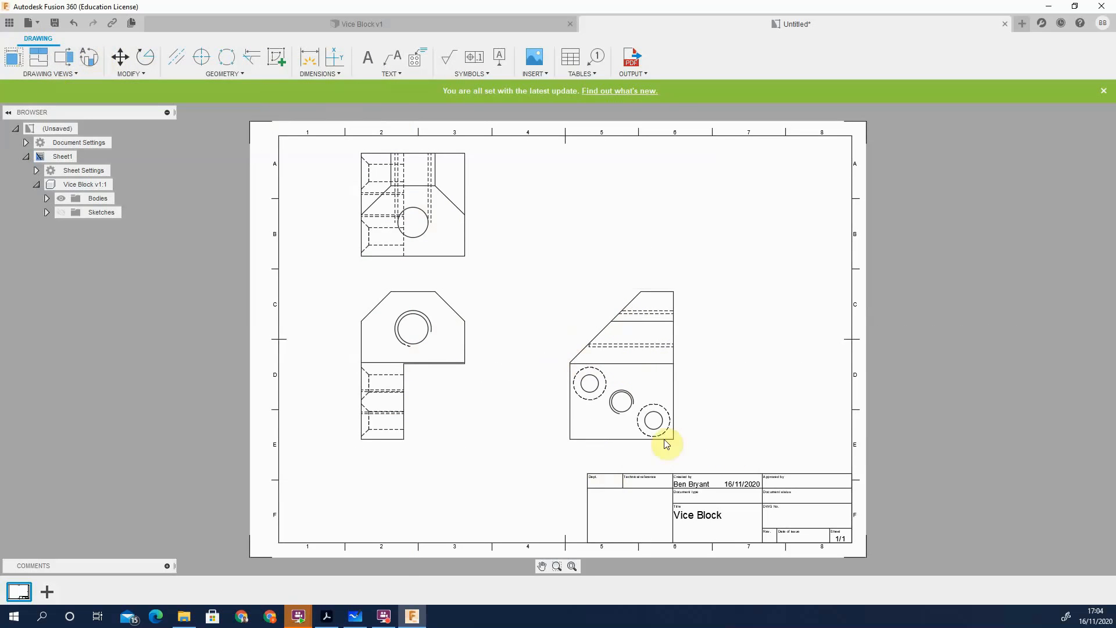
# Create a 4:1 detail view A of the side view, centred on the middle hole and enclosing the three holes
pyautogui.click(88, 58)
pyautogui.click(622, 401)
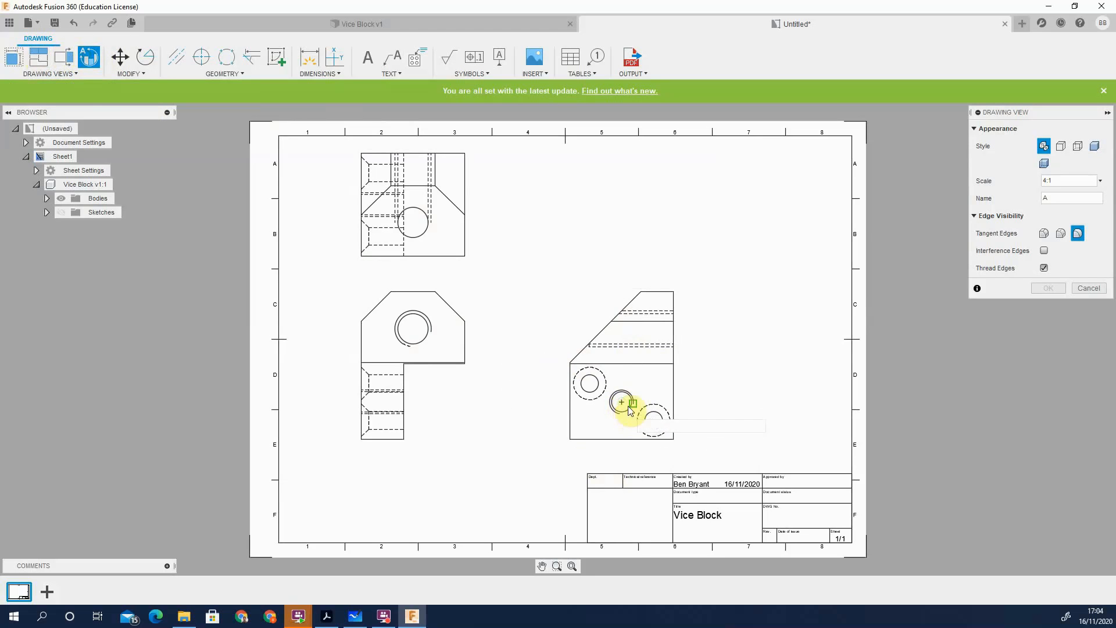
pyautogui.click(623, 402)
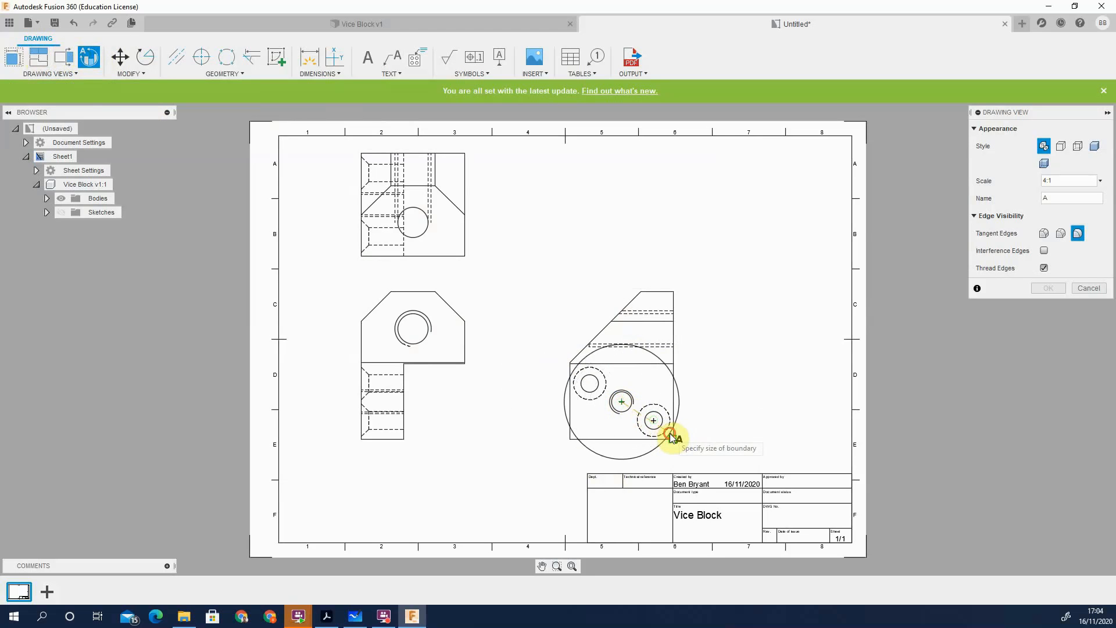
pyautogui.click(672, 438)
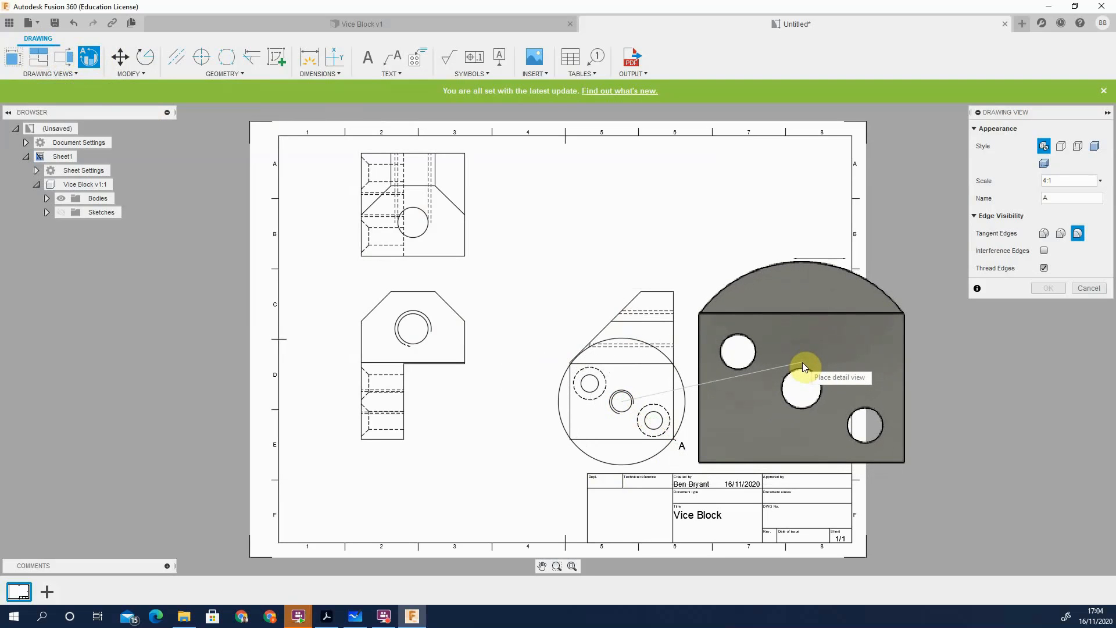
pyautogui.click(802, 361)
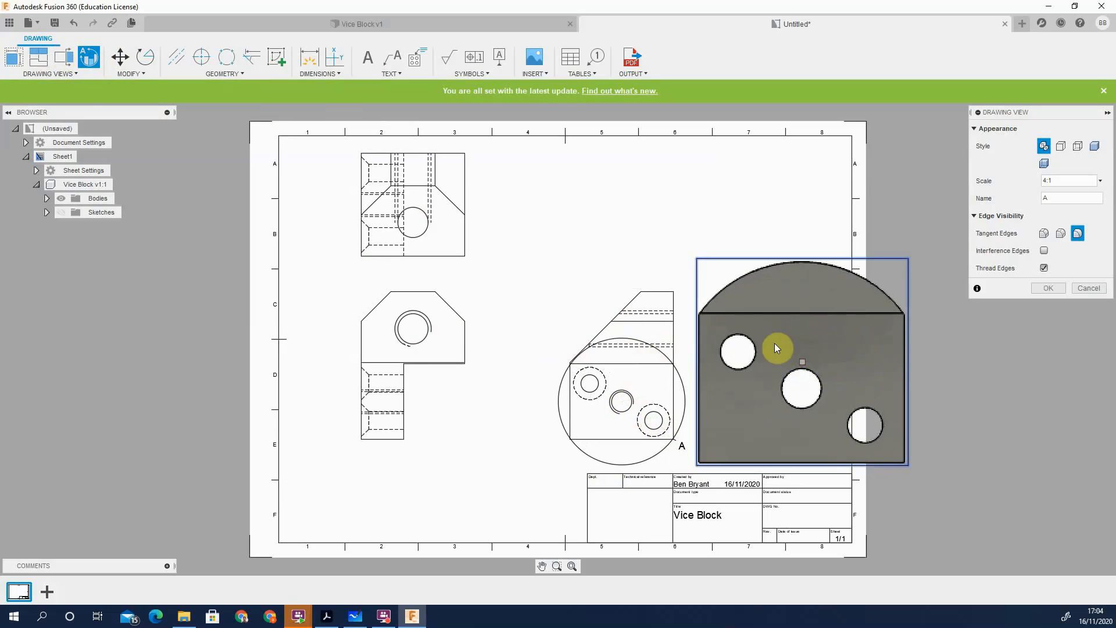
pyautogui.click(1061, 289)
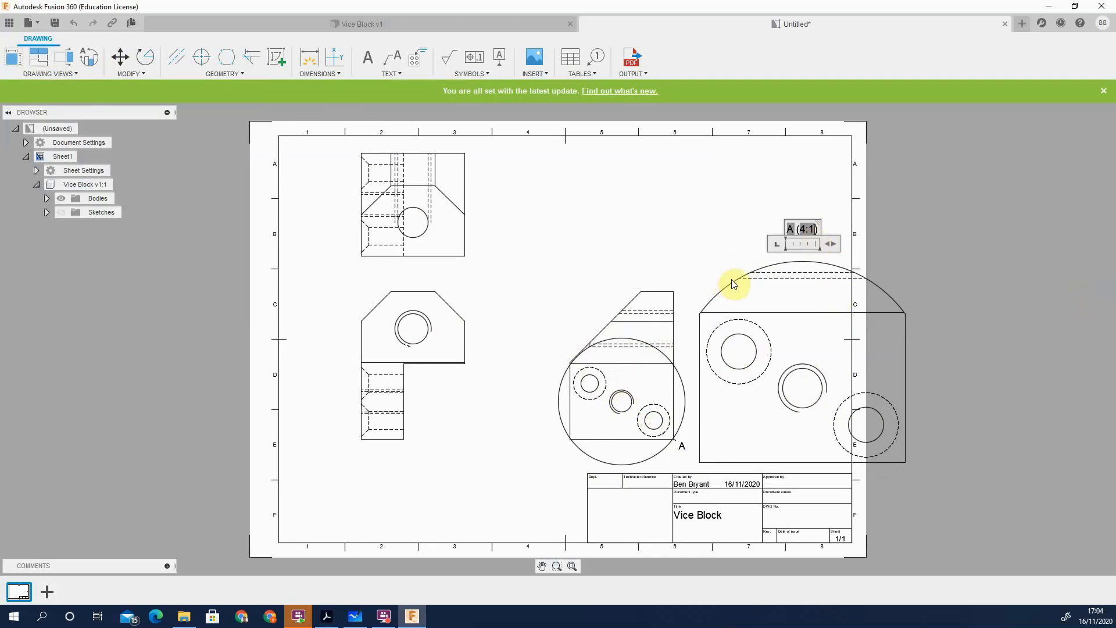
# Check the label and scale settings of detail view A, and delete the detail view
pyautogui.doubleClick(743, 232)
pyautogui.click(771, 205)
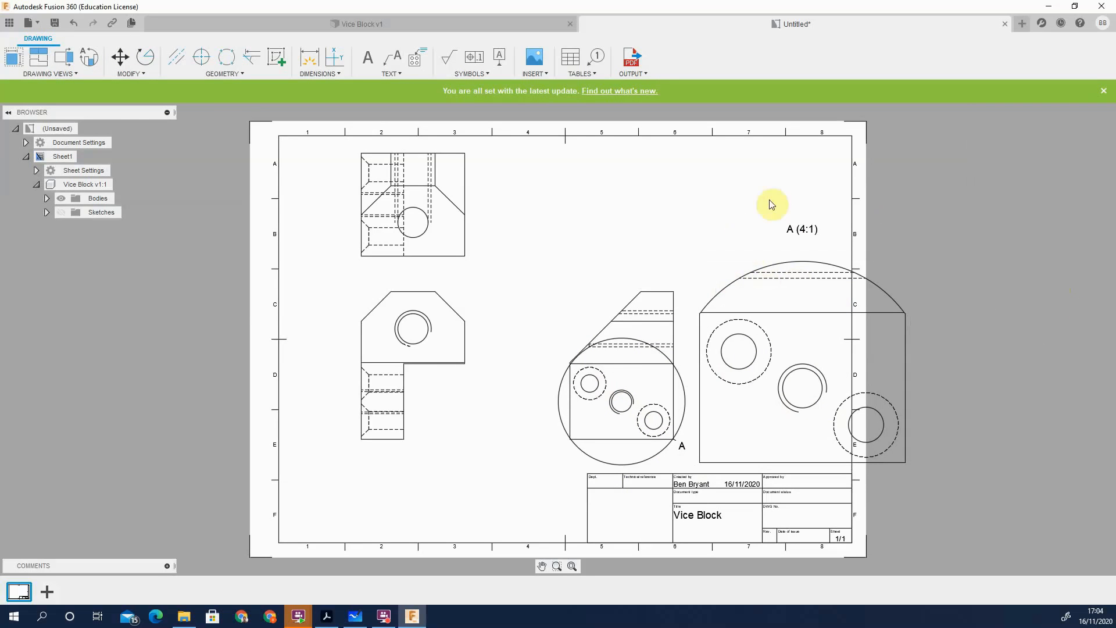
pyautogui.click(808, 260)
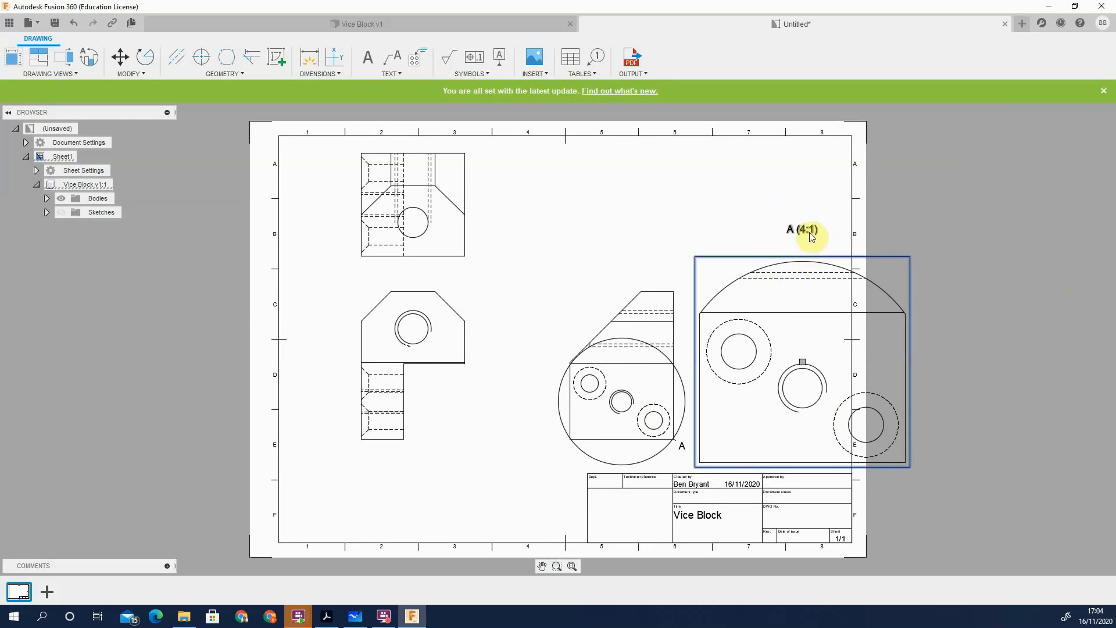
pyautogui.doubleClick(802, 269)
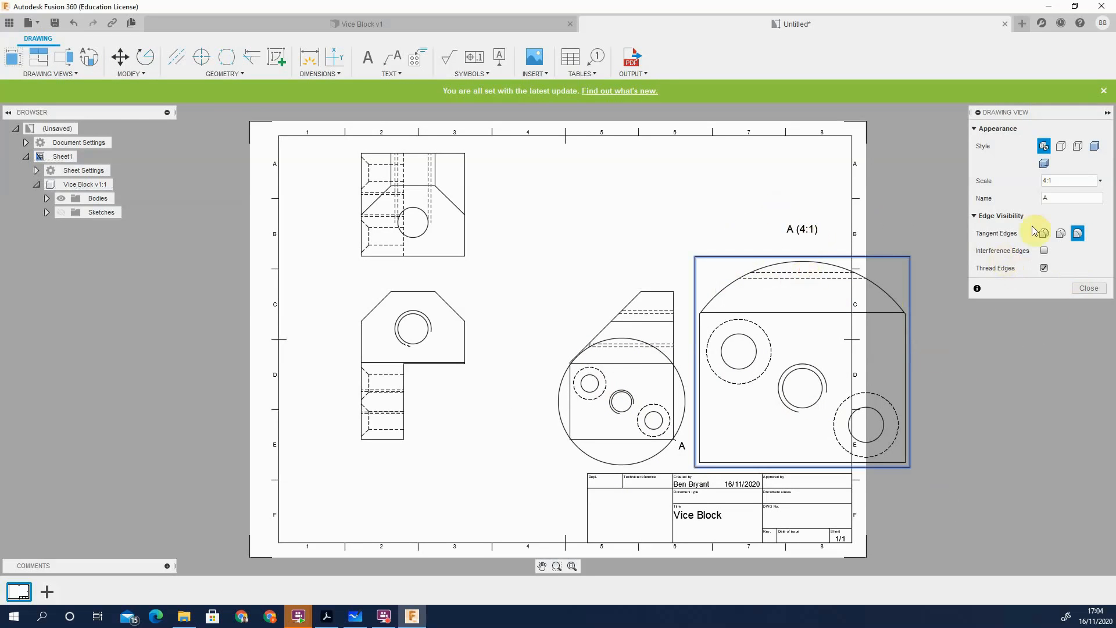
pyautogui.click(1068, 178)
pyautogui.click(1088, 288)
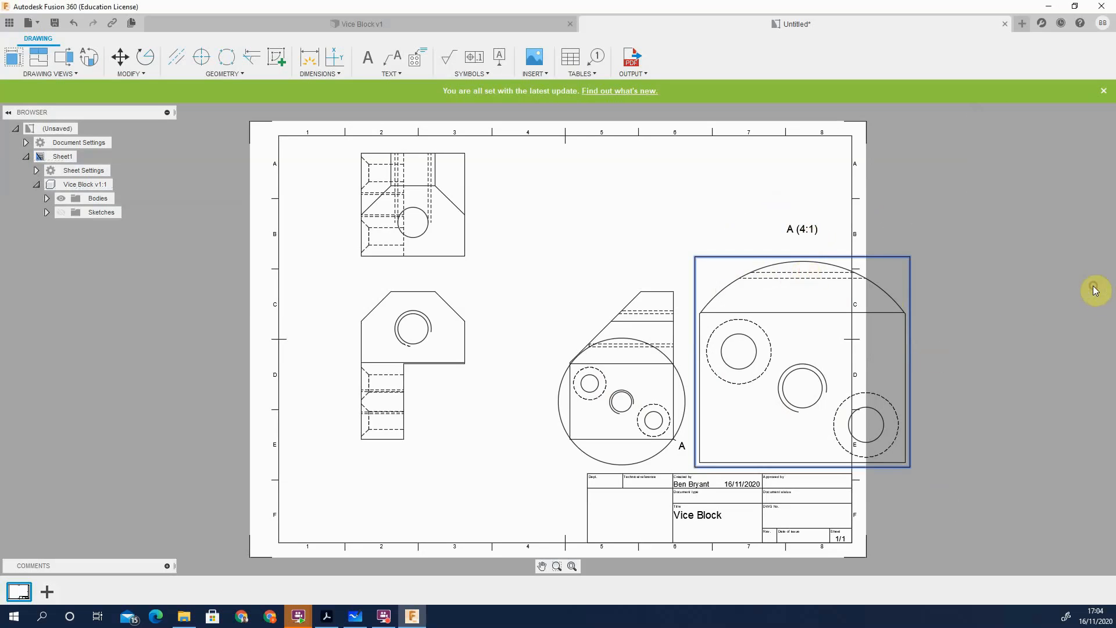
pyautogui.press('Delete')
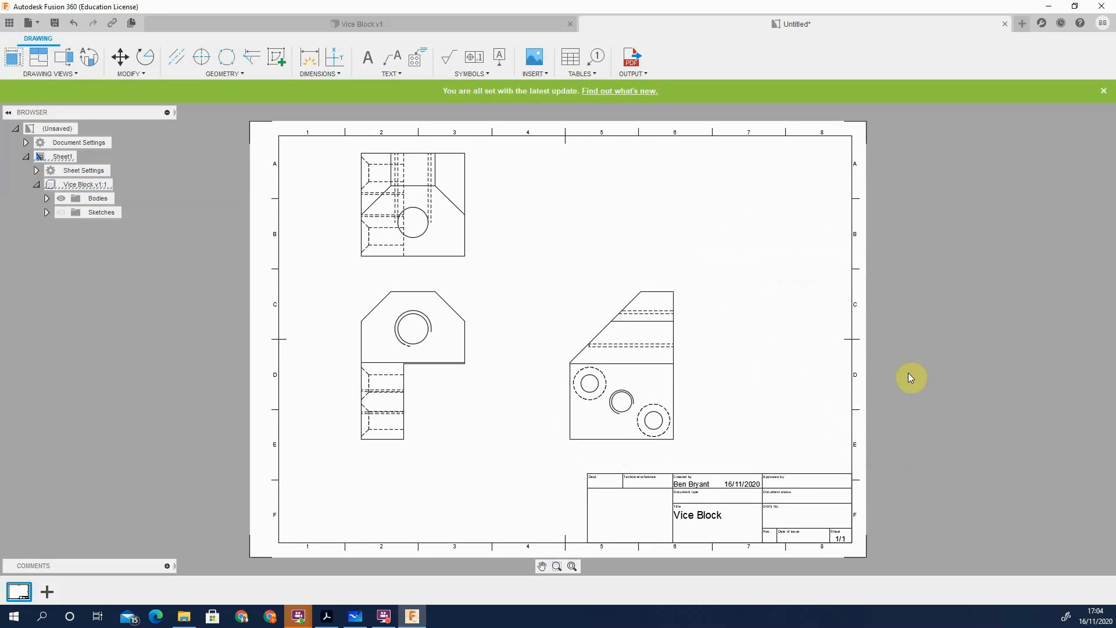
pyautogui.click(64, 57)
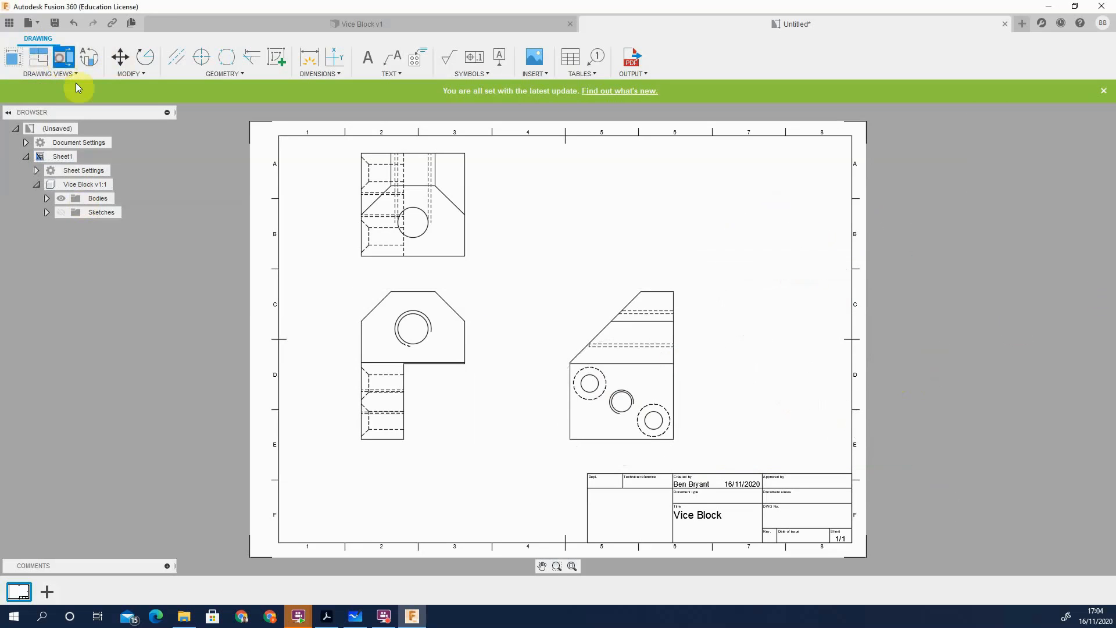
pyautogui.click(417, 341)
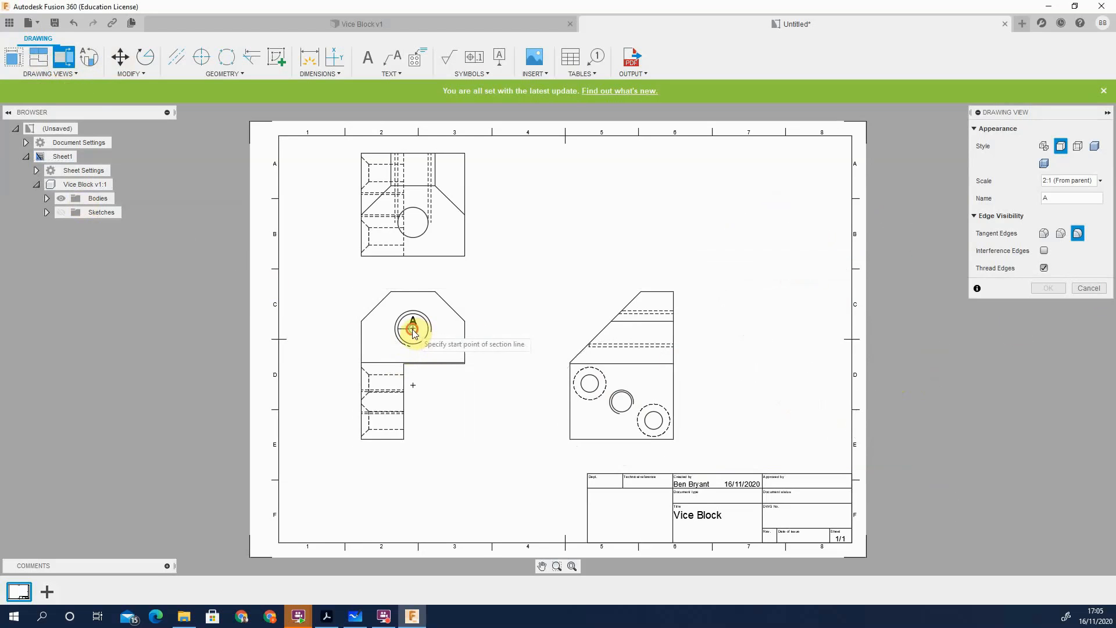
pyautogui.click(412, 329)
pyautogui.click(502, 330)
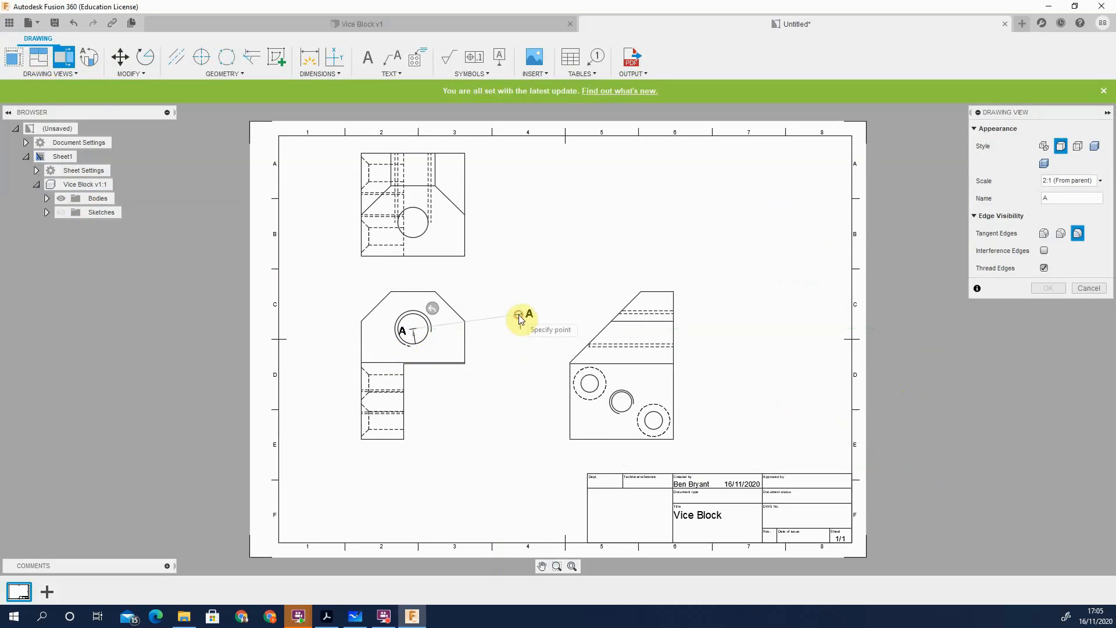
pyautogui.click(521, 312)
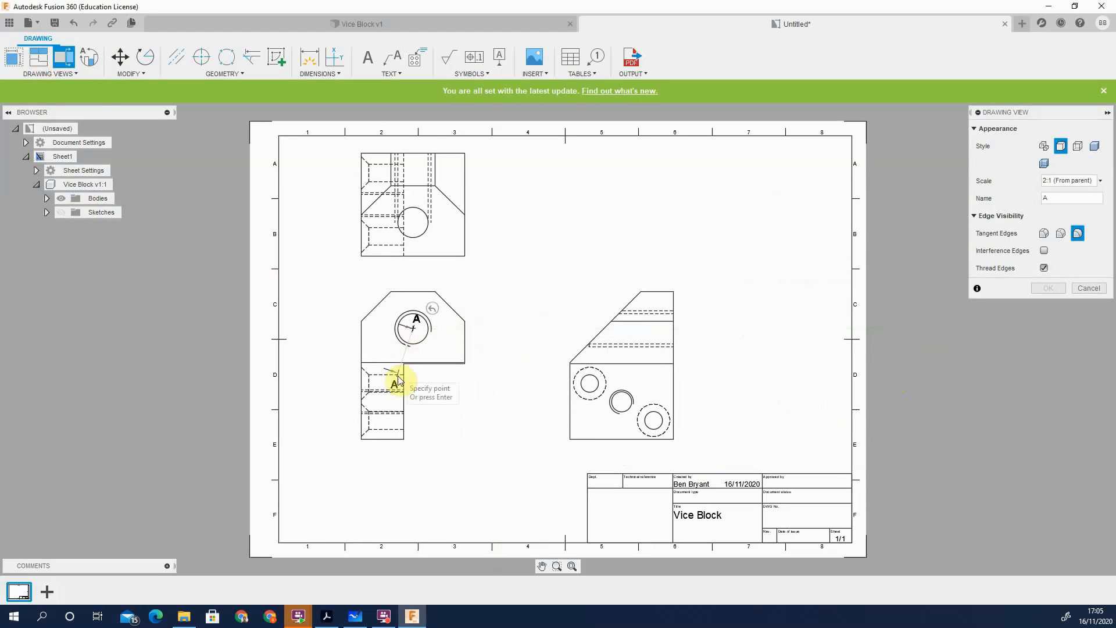
pyautogui.click(413, 439)
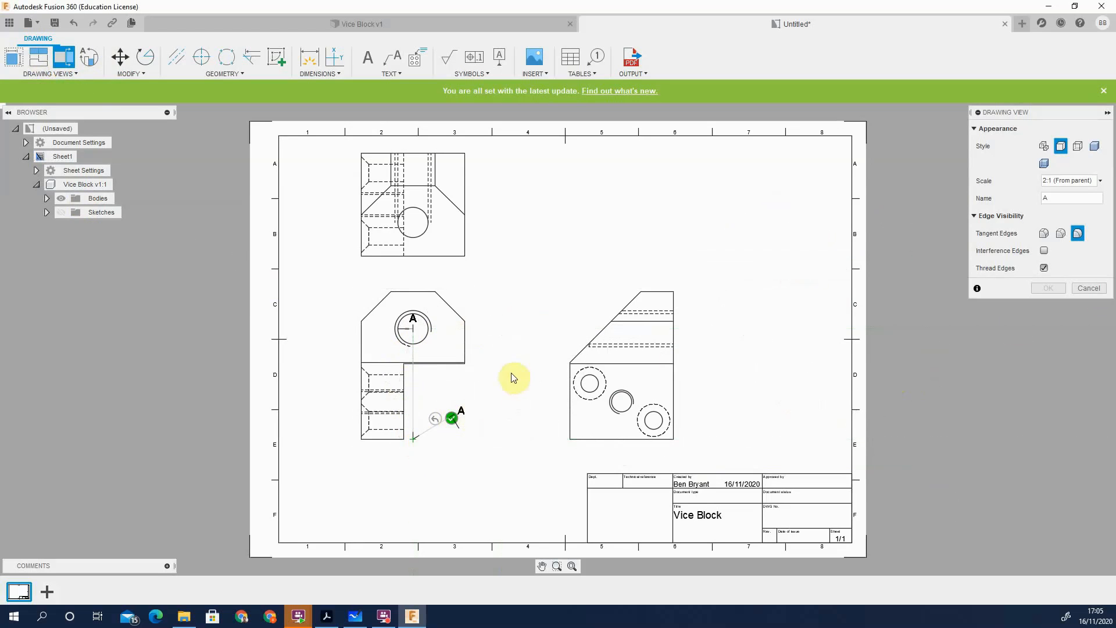
pyautogui.click(452, 419)
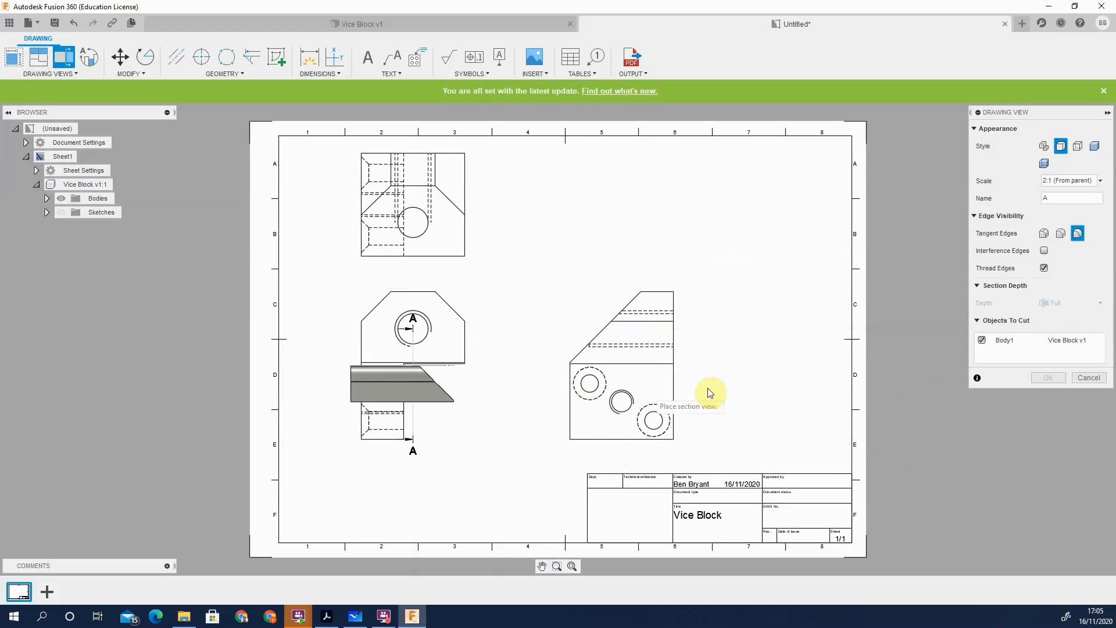
pyautogui.click(770, 385)
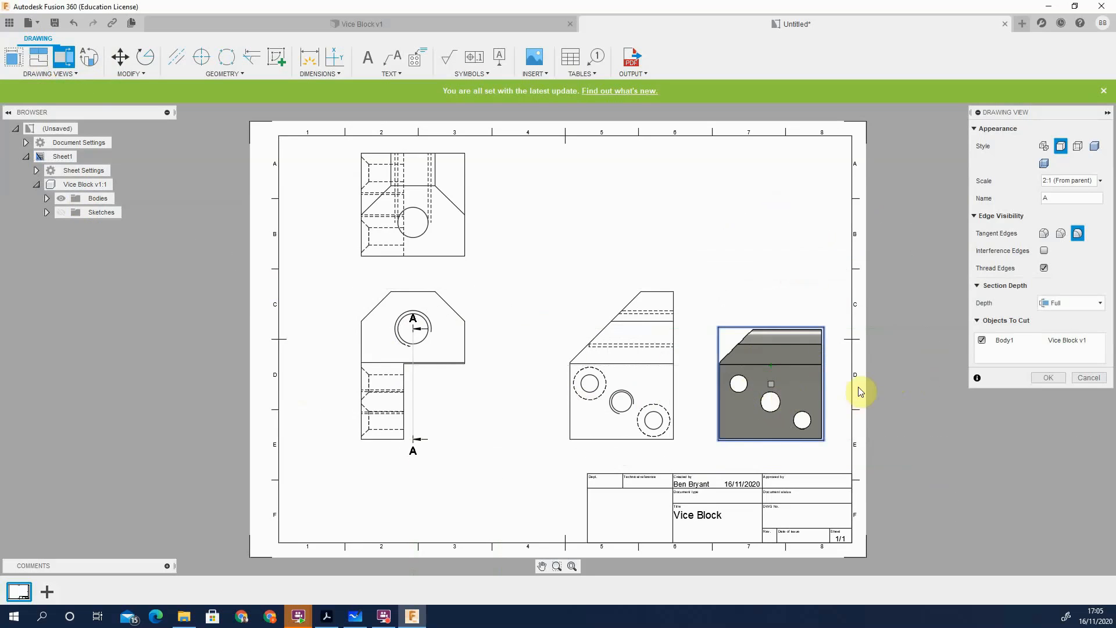
pyautogui.click(1088, 377)
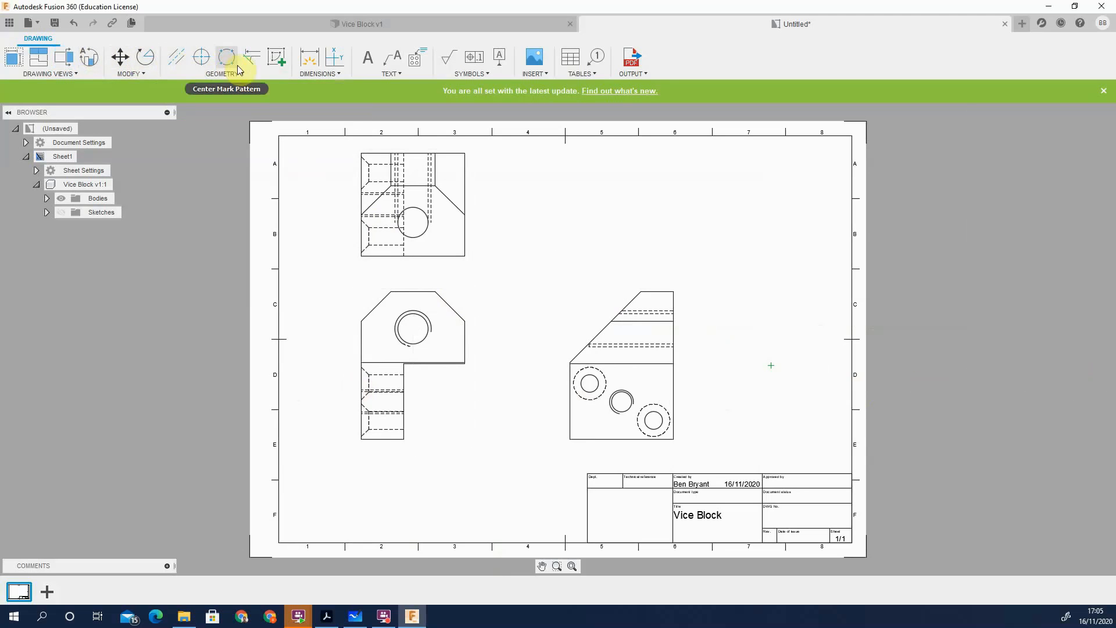
# Dimension the overall height of the side view, placing the dimension just outside its full-height vertical edge
pyautogui.click(327, 75)
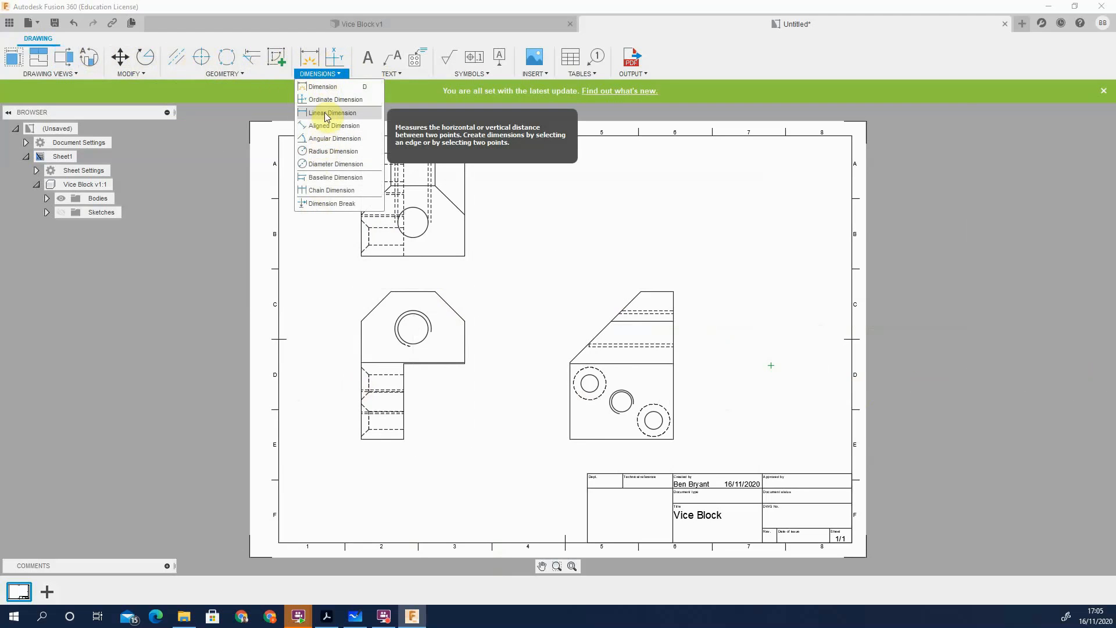
pyautogui.click(302, 61)
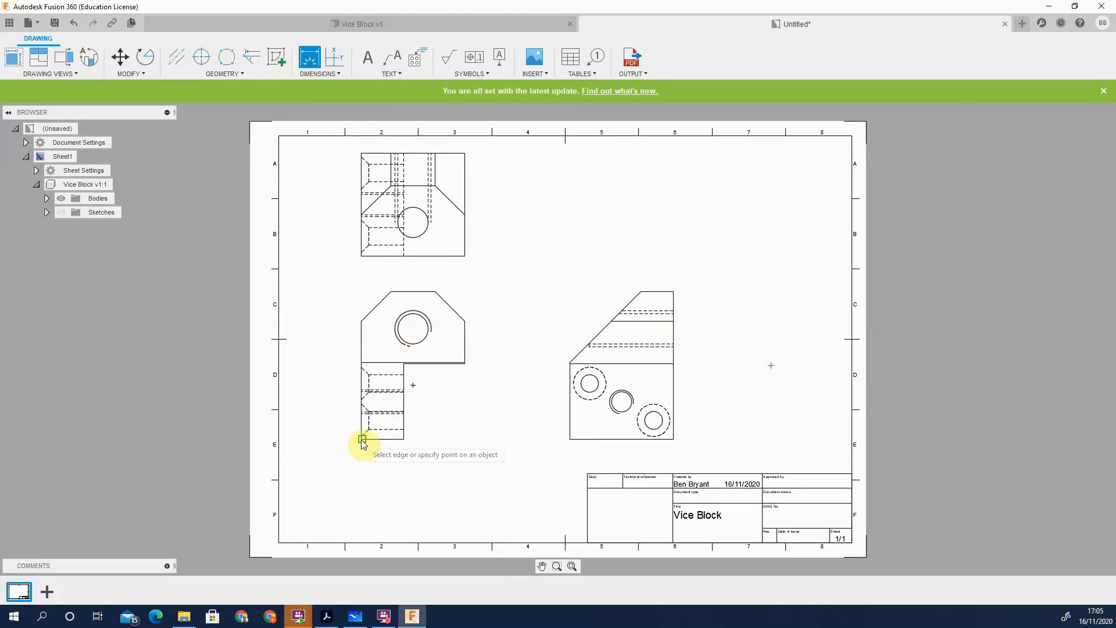
pyautogui.click(672, 439)
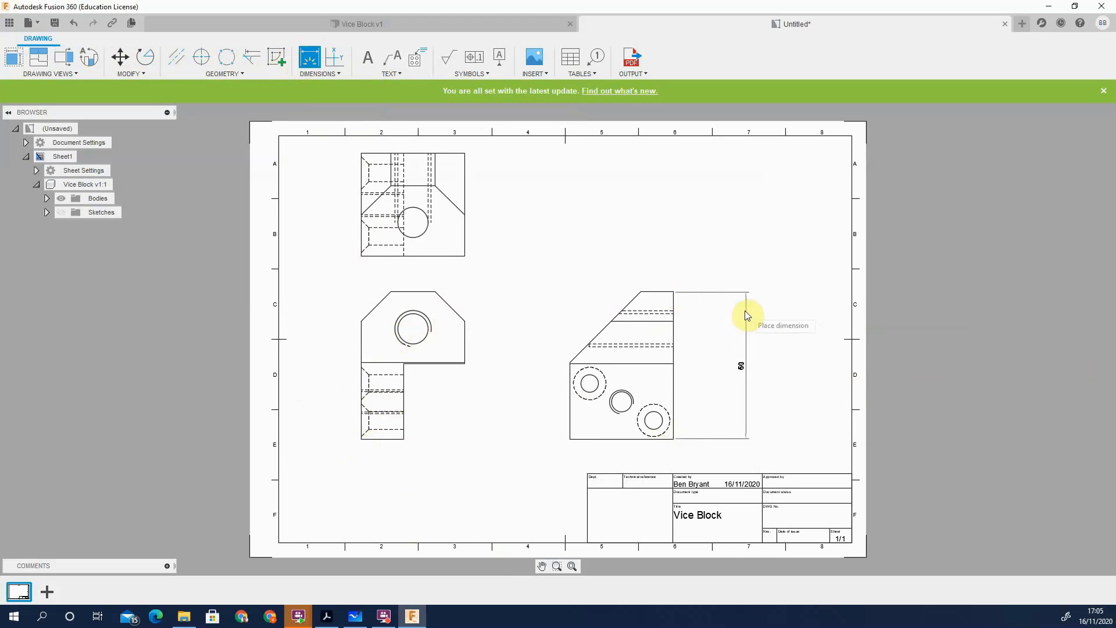
pyautogui.click(702, 316)
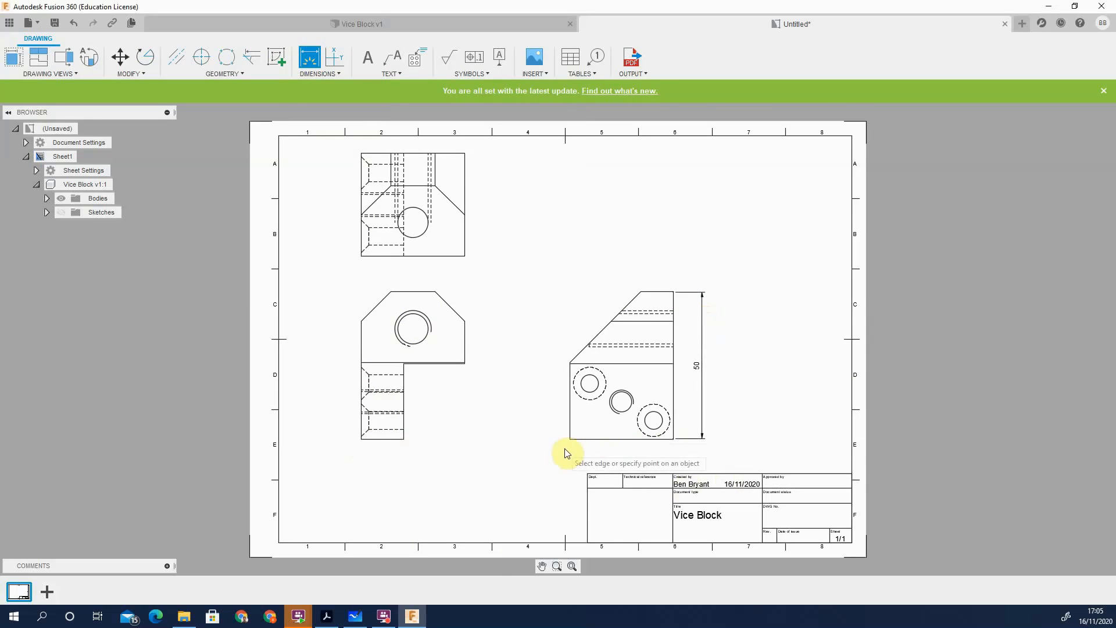
# Dimension the overall depth of the top view between two corners, placing the vertical dimension beside the view
pyautogui.click(363, 154)
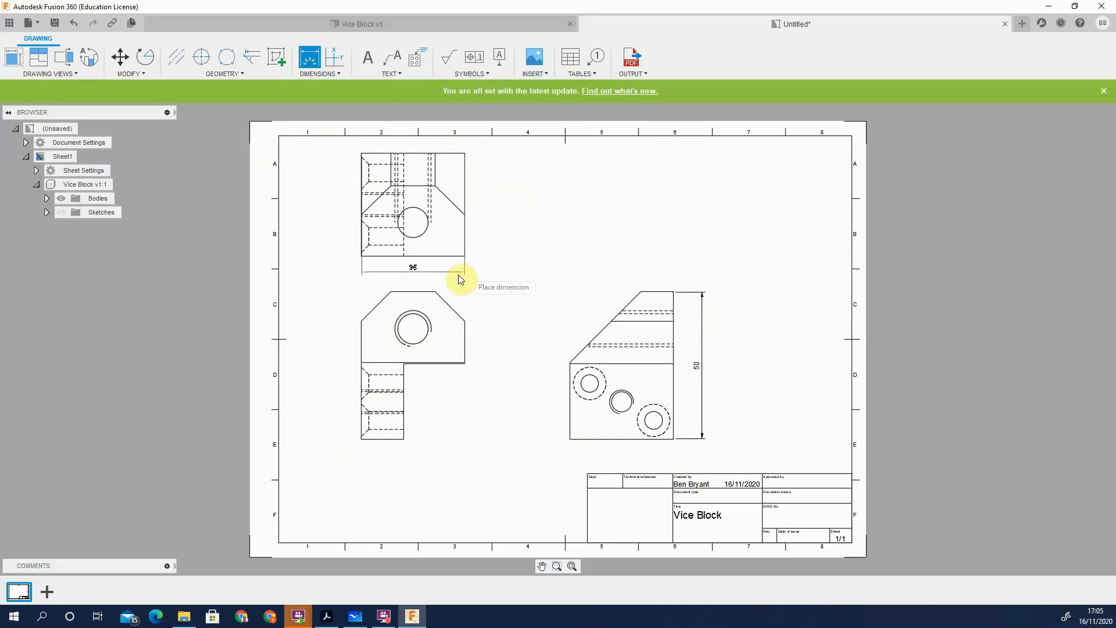
pyautogui.press('Escape')
pyautogui.press('d')
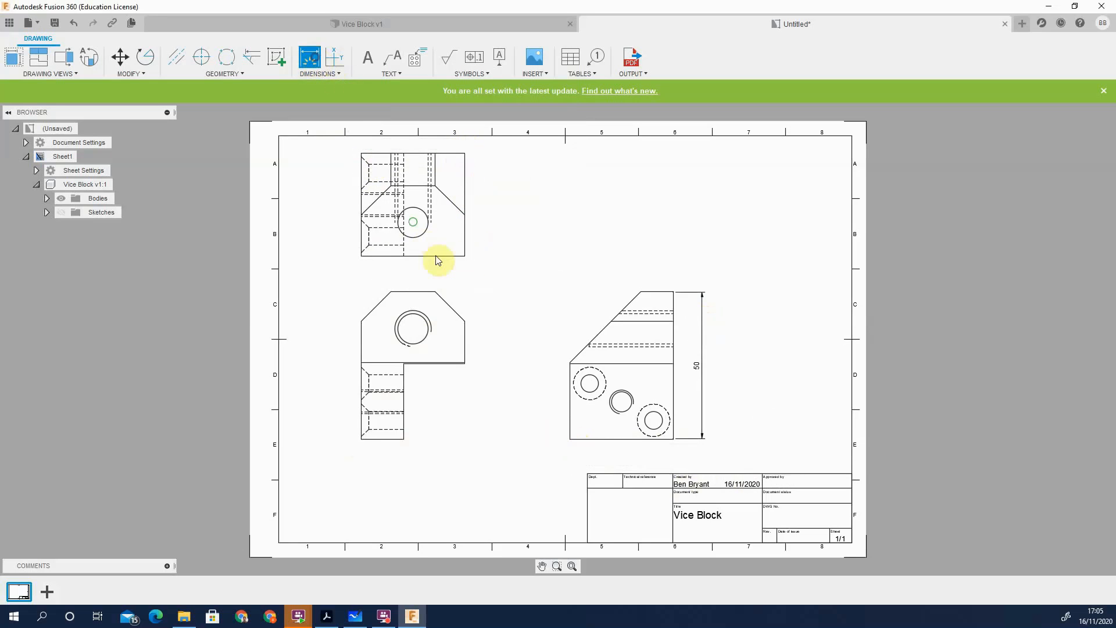
pyautogui.click(464, 255)
pyautogui.click(463, 154)
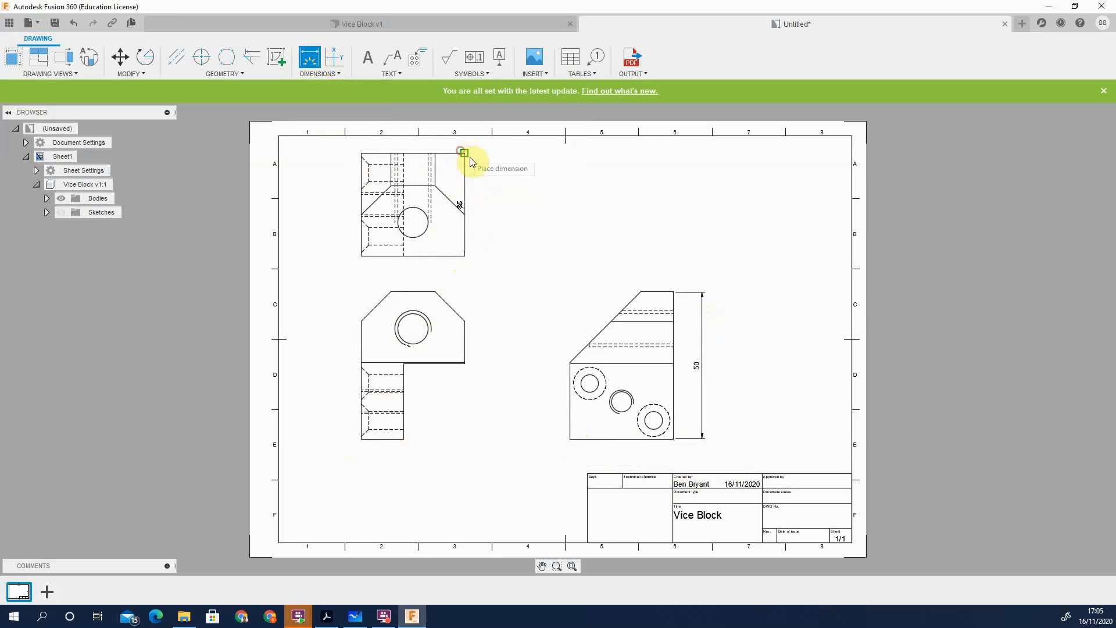
pyautogui.click(491, 177)
# Dimension the overall width of the top view between its two lower corners, placing the dimension just below the view
pyautogui.click(362, 256)
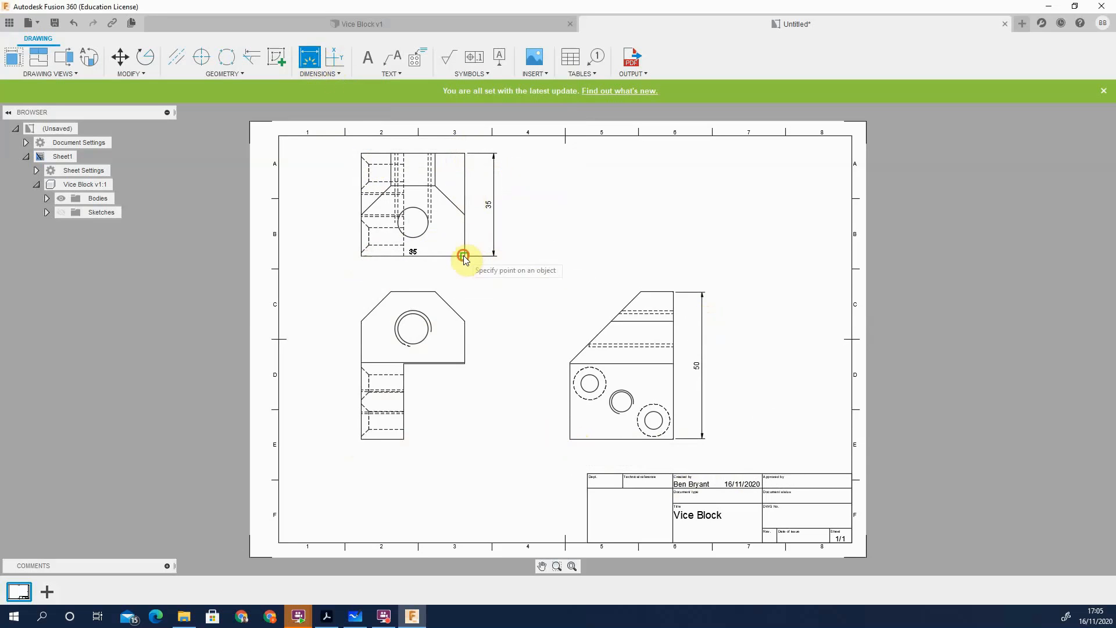
pyautogui.click(464, 255)
pyautogui.click(463, 267)
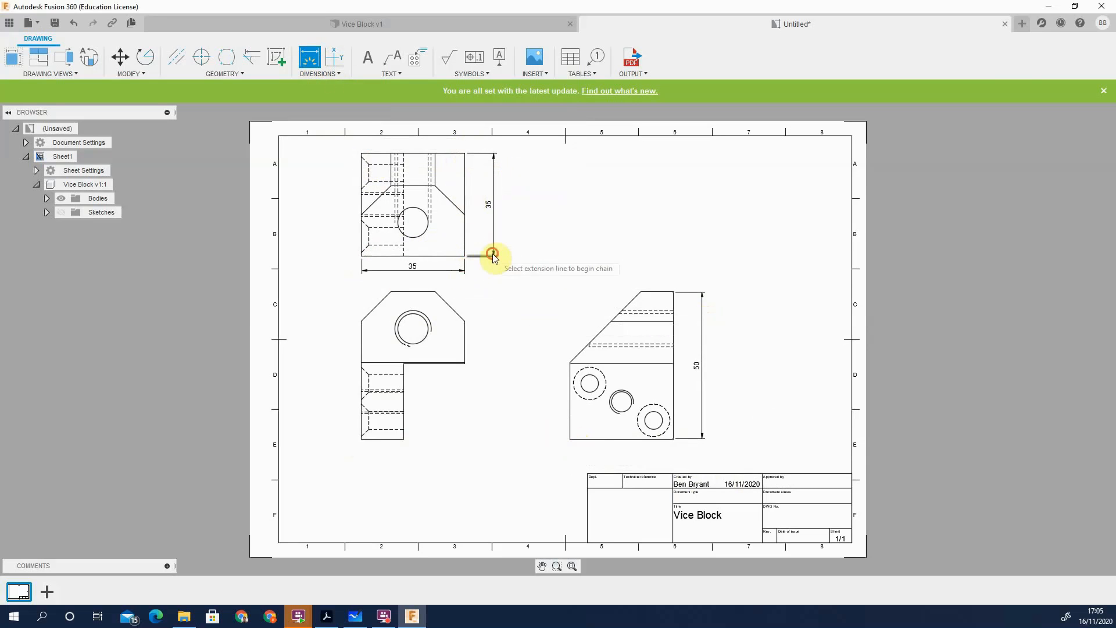
pyautogui.press('Escape')
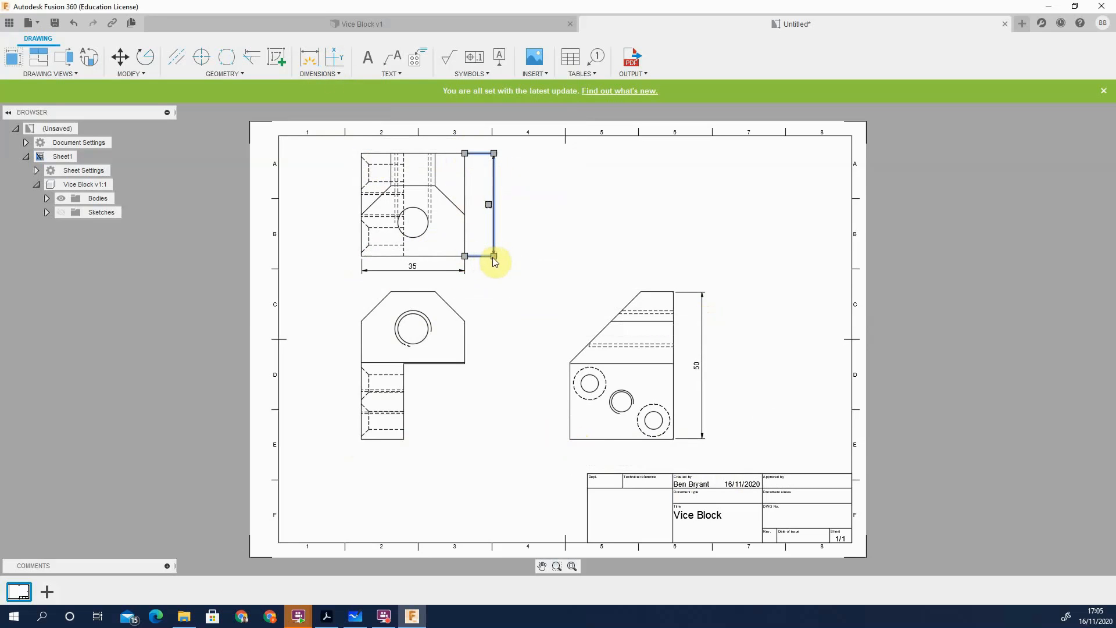
# Move the top view's vertical depth dimension closer to the view outline
pyautogui.moveTo(494, 255); pyautogui.dragTo(487, 257)
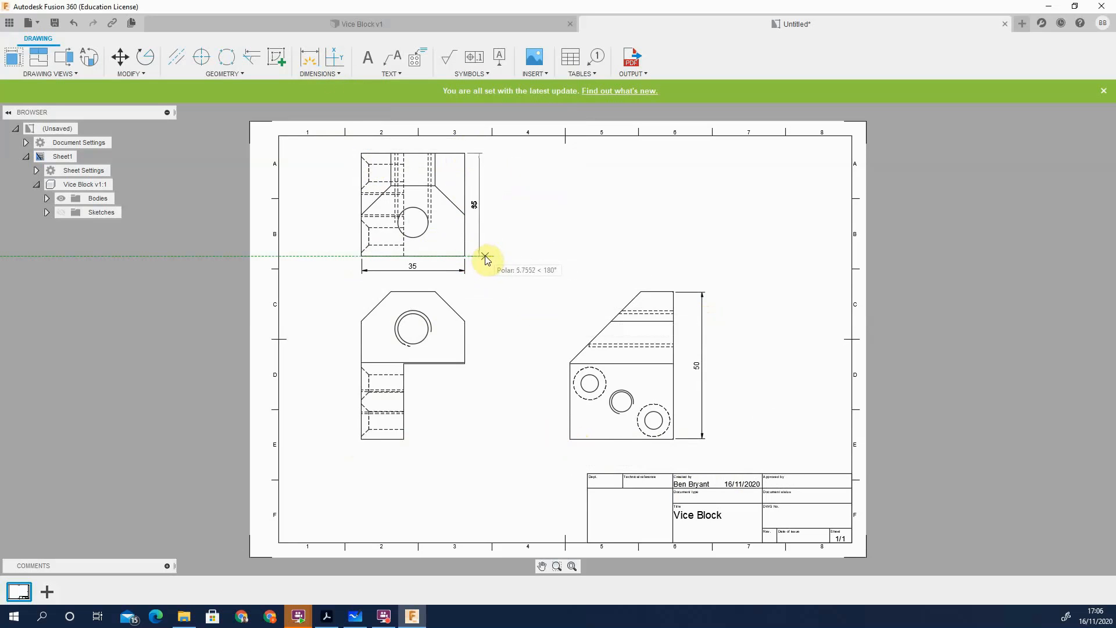
pyautogui.click(486, 257)
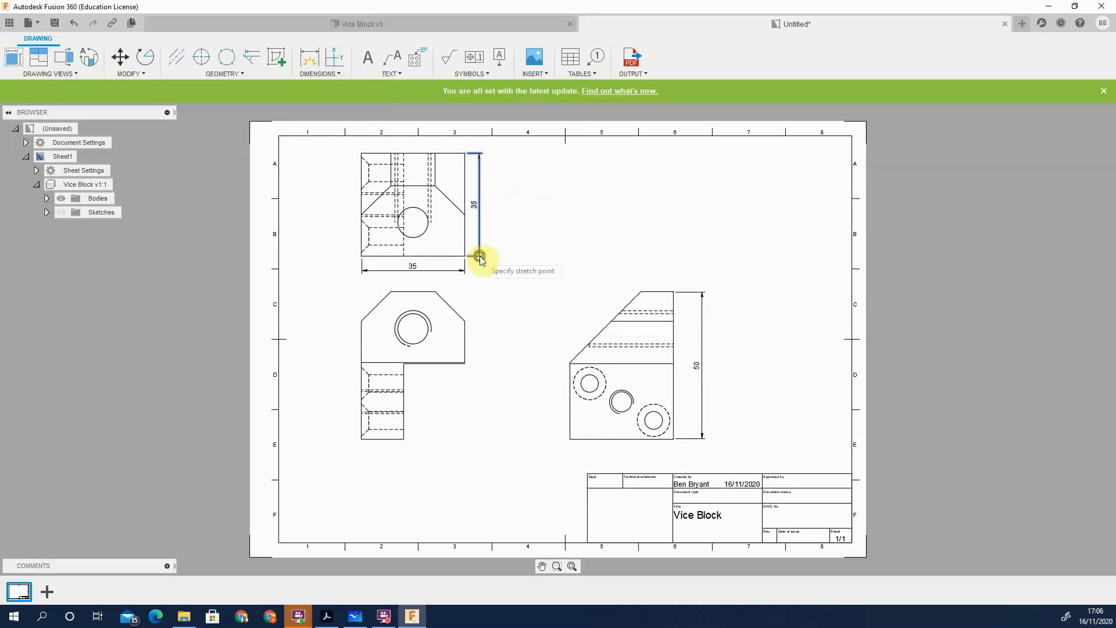
pyautogui.click(481, 257)
pyautogui.click(482, 256)
pyautogui.click(501, 297)
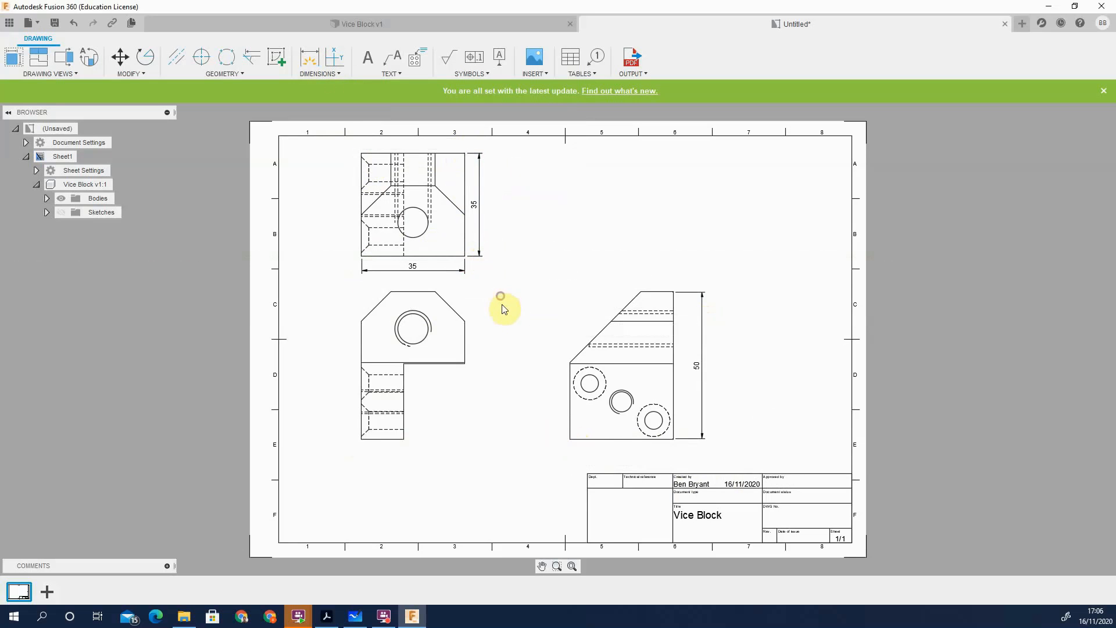
# Dimension the horizontal width of the front view's left chamfer above the view, and delete the top view's overall width dimension
pyautogui.click(312, 51)
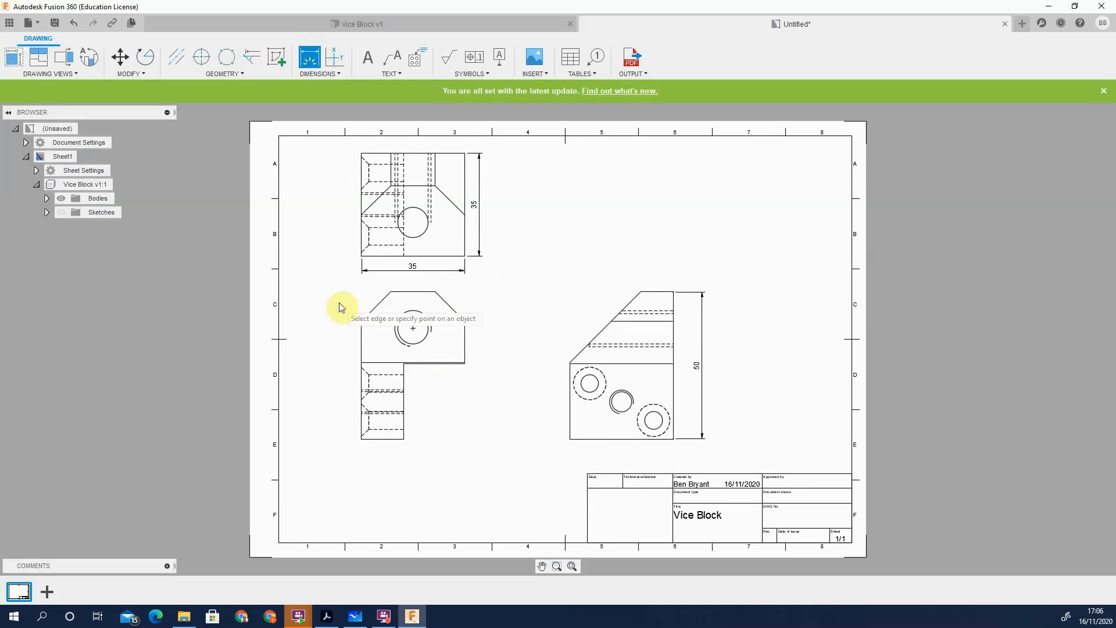
pyautogui.click(361, 321)
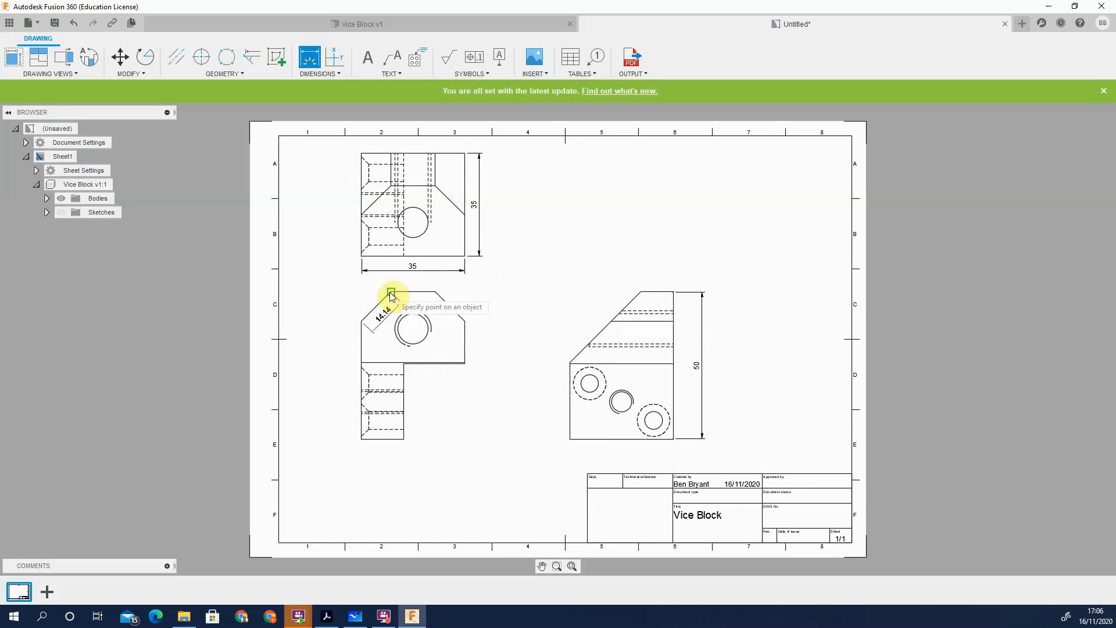
pyautogui.click(391, 293)
pyautogui.click(391, 285)
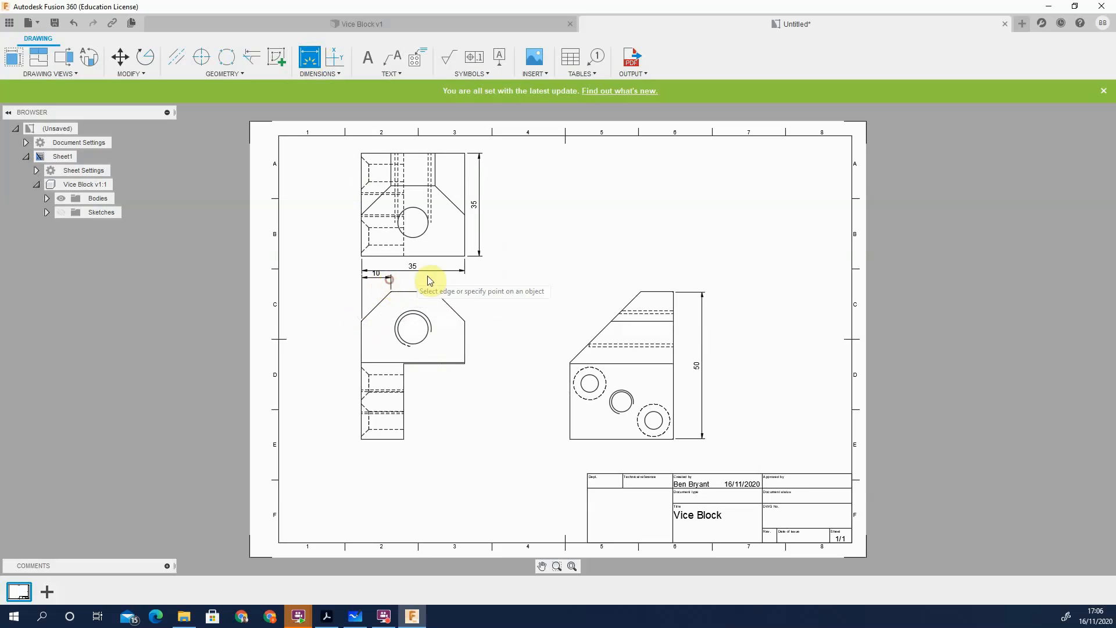
pyautogui.press('Escape')
pyautogui.click(514, 327)
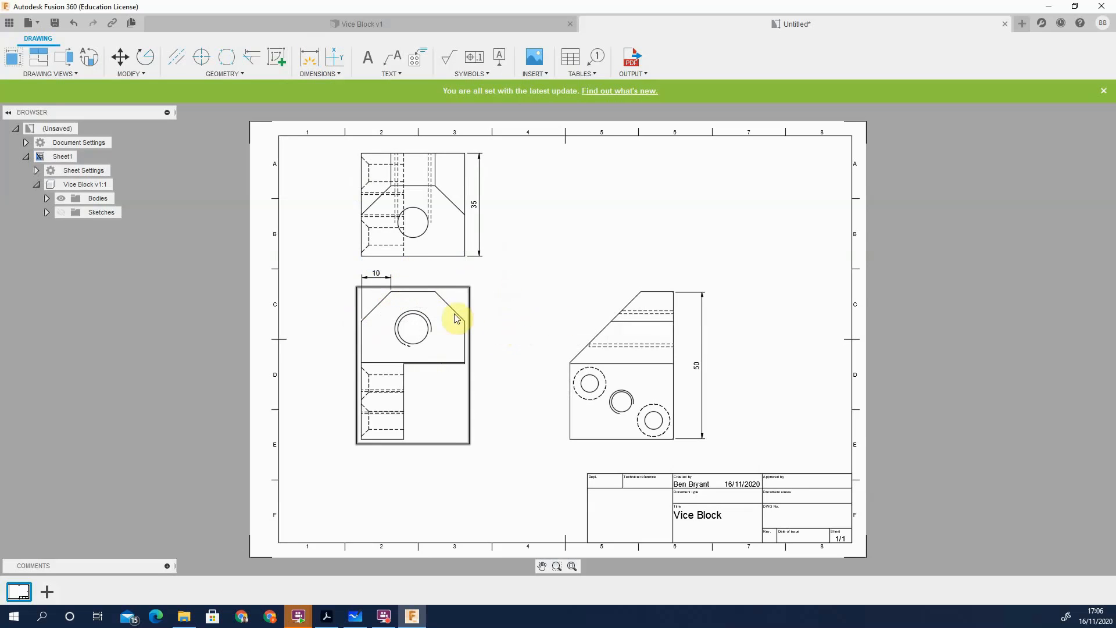
# Add a centre mark to the front view's hole and place a linear dimension from the hole to the block's right vertical edge
pyautogui.click(209, 61)
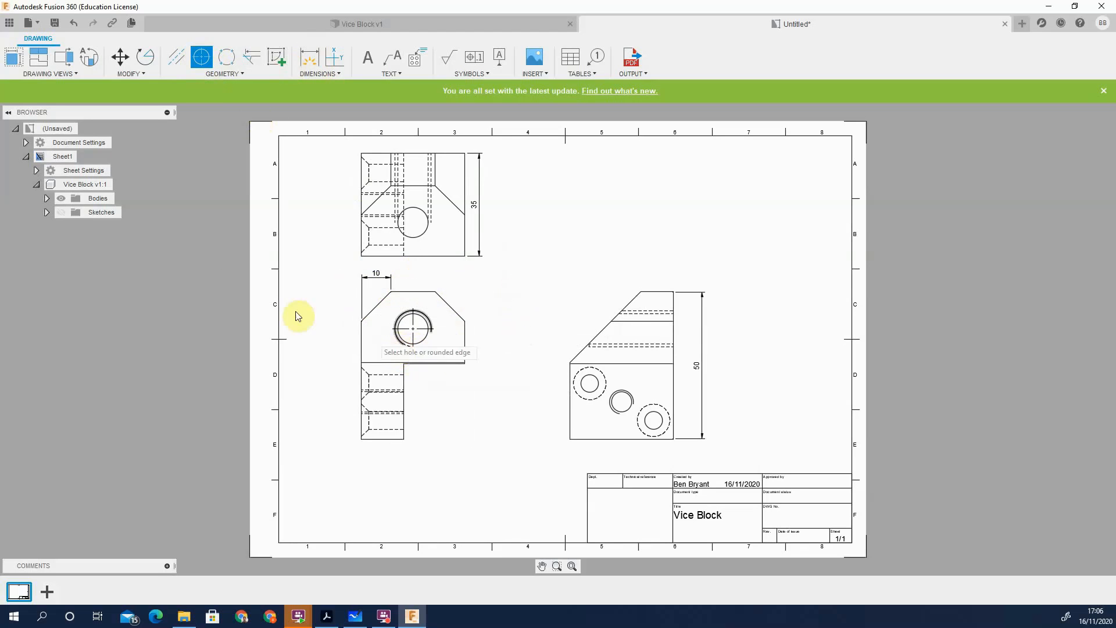
pyautogui.click(317, 72)
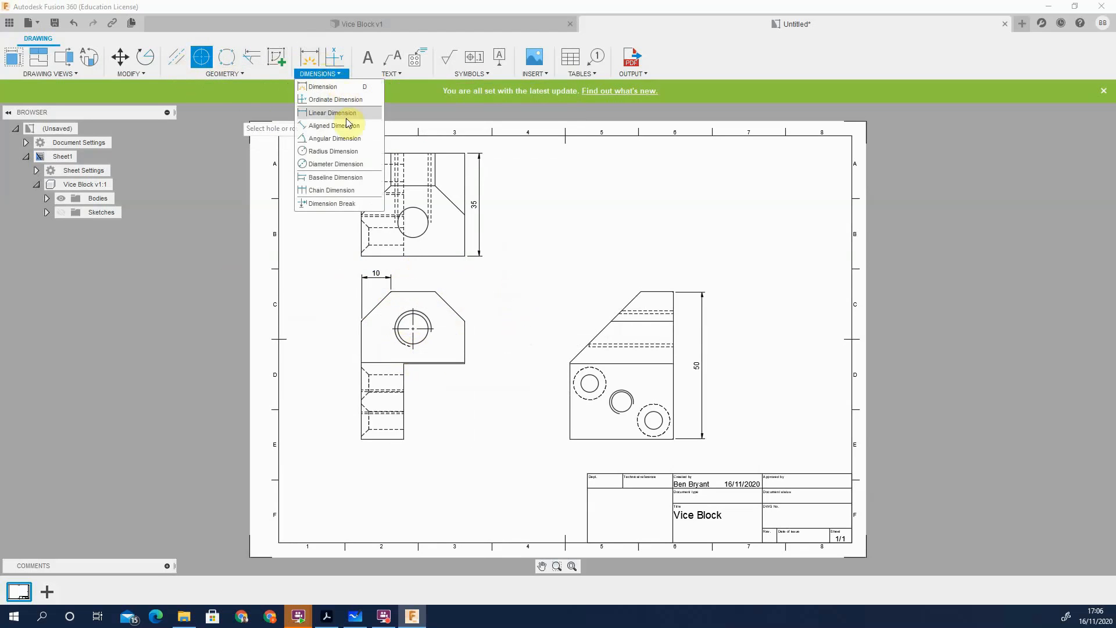
pyautogui.click(348, 122)
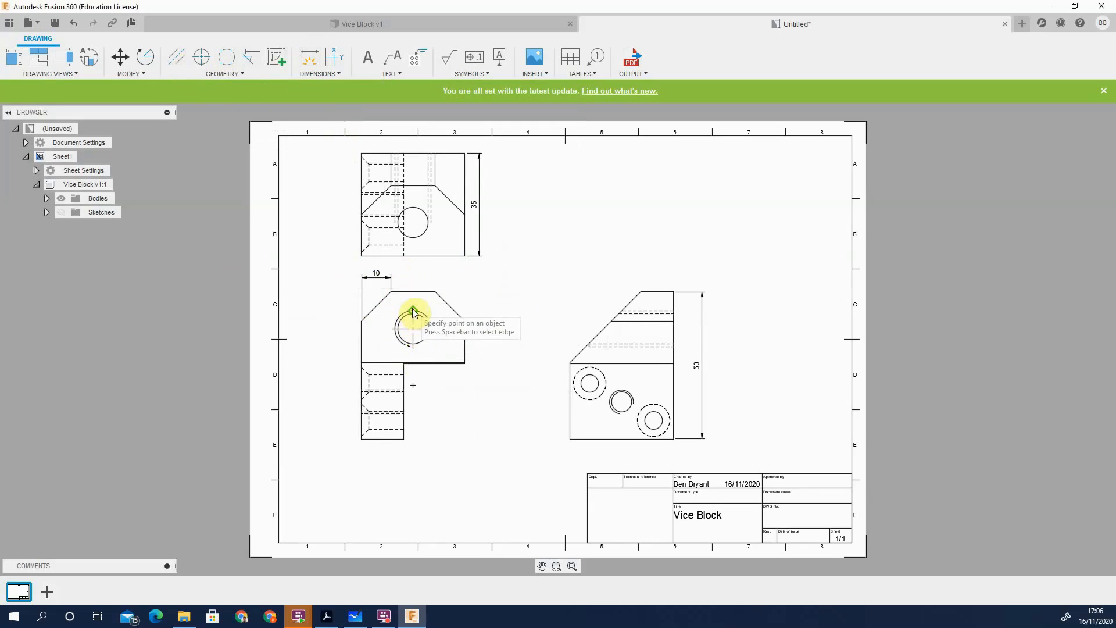
pyautogui.click(413, 309)
pyautogui.click(463, 322)
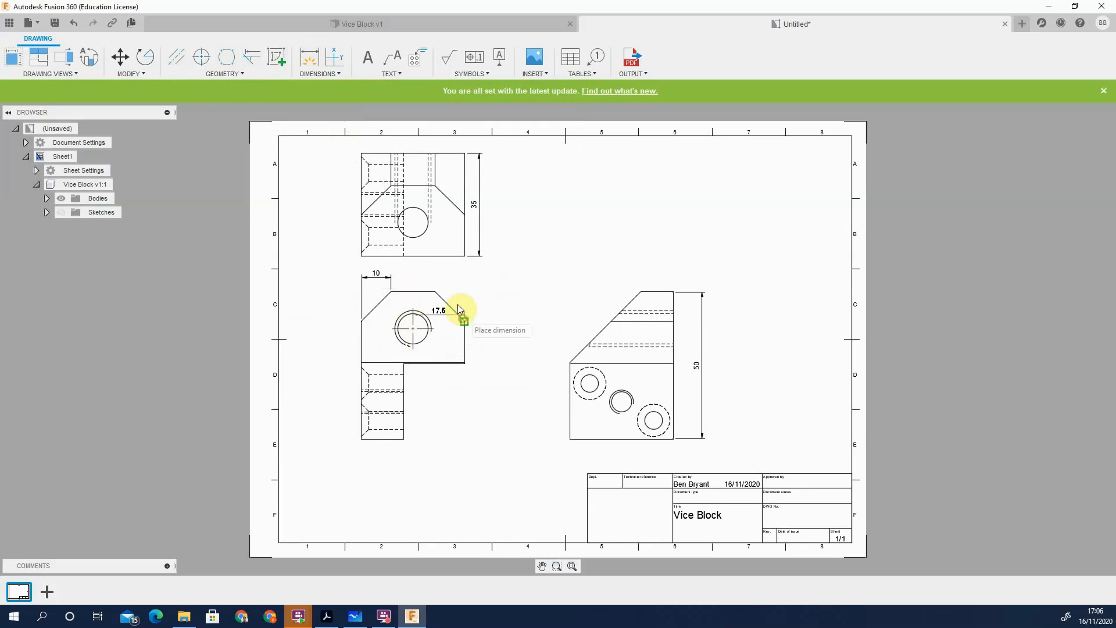
pyautogui.click(445, 280)
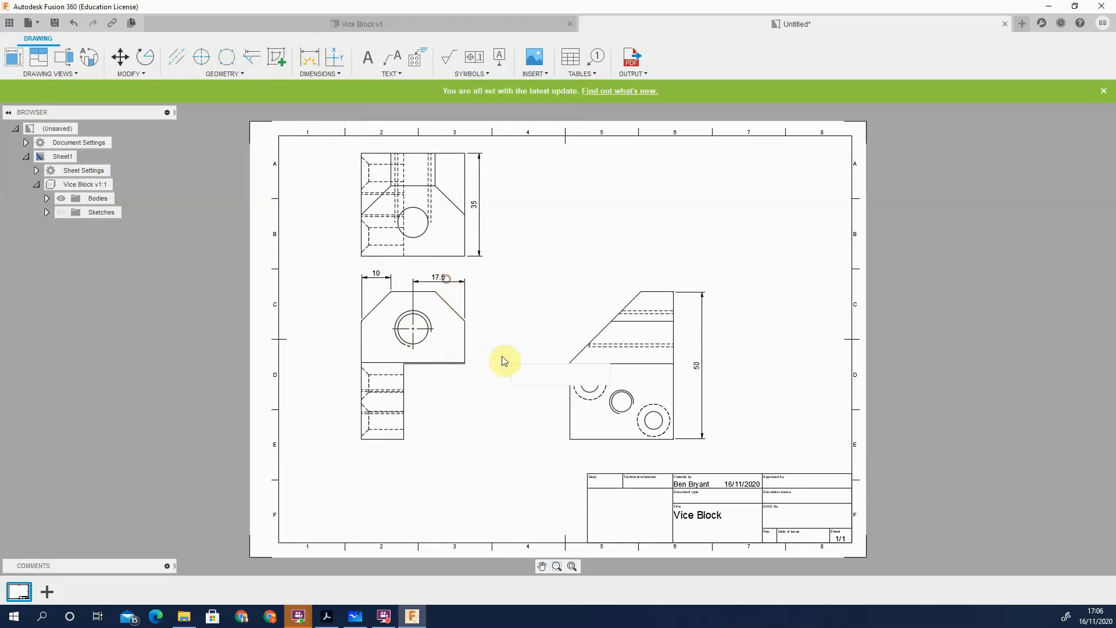
# Dimension the vertical distance from the front view's hole centre to the block's top edge, placing it beside the view
pyautogui.click(413, 330)
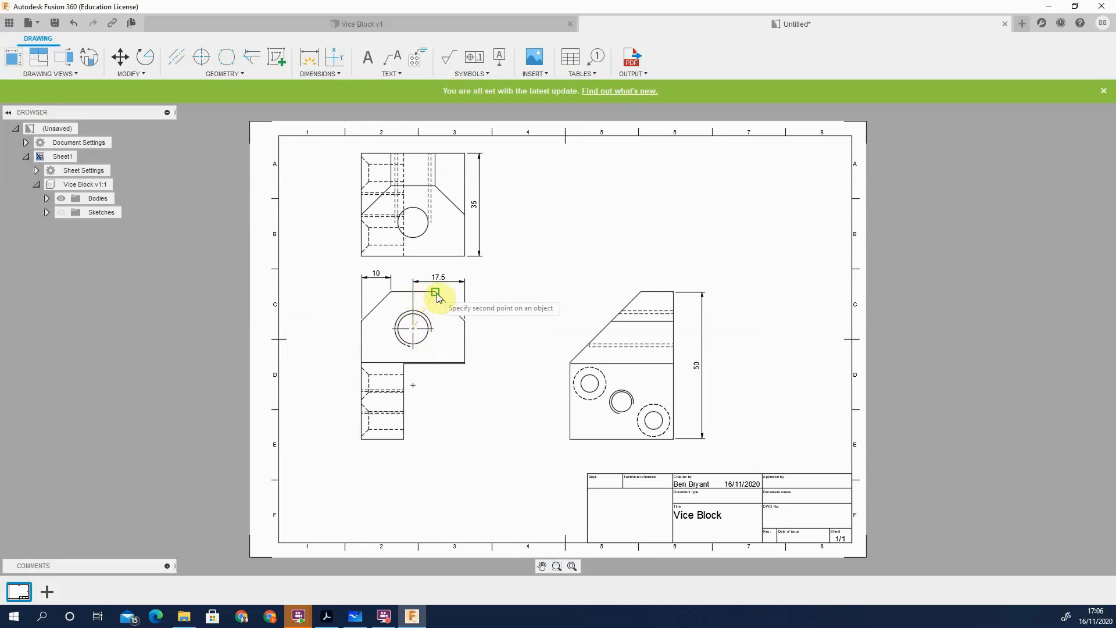
pyautogui.click(437, 293)
pyautogui.click(488, 310)
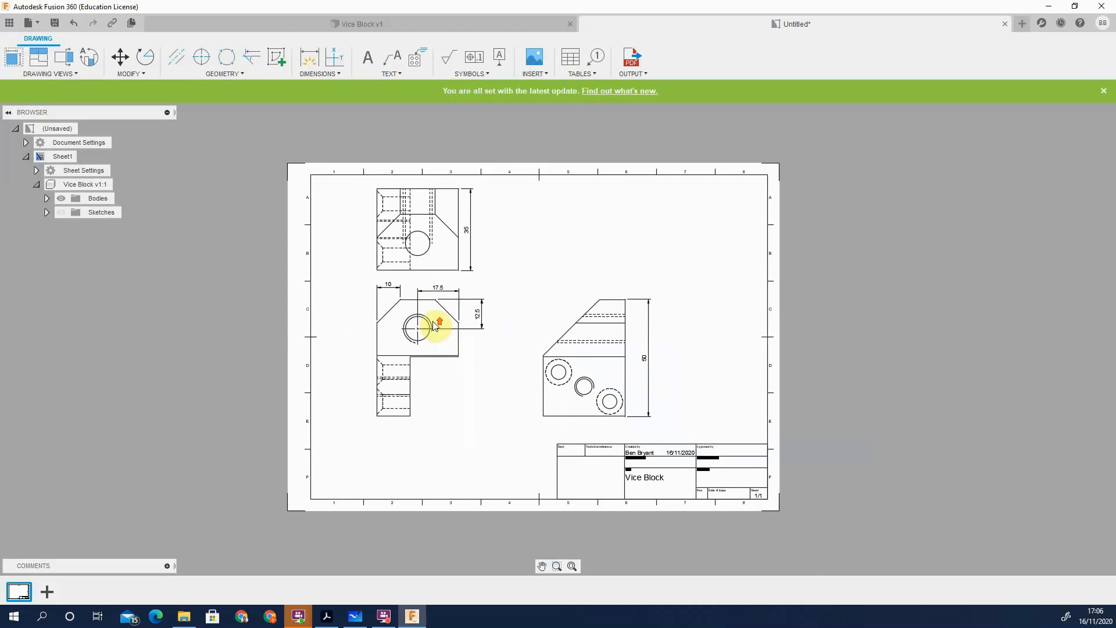
# Try to move the hole-side extension line origin of the front view's horizontal hole dimension up to the block's top edge
pyautogui.scroll(5, 430, 321)
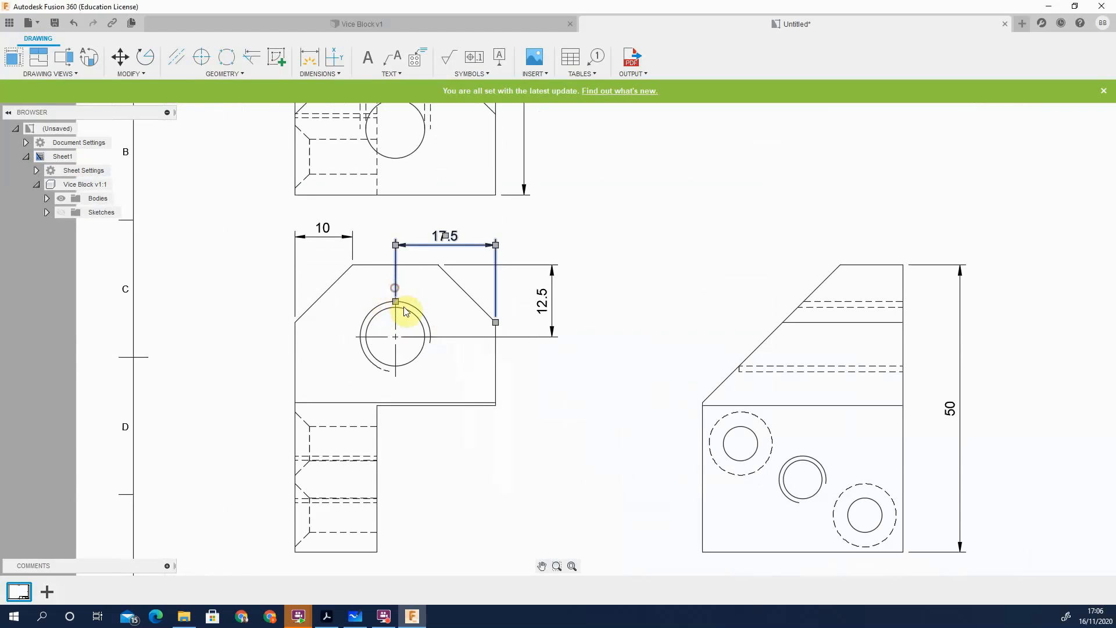
pyautogui.click(396, 299)
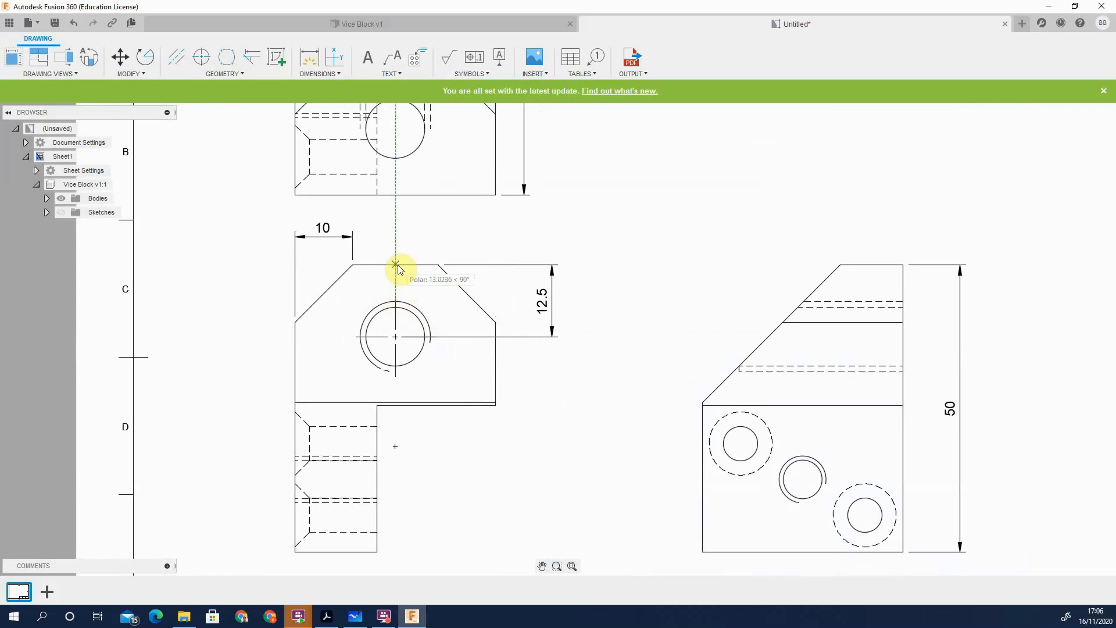
pyautogui.click(398, 265)
pyautogui.click(395, 284)
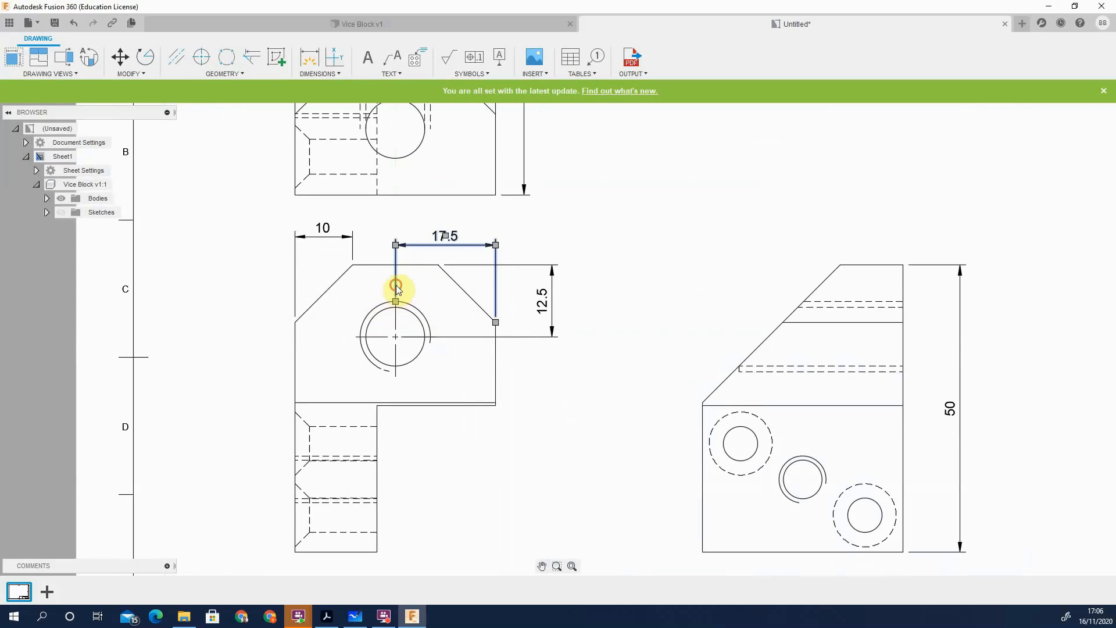
pyautogui.click(396, 299)
pyautogui.click(395, 265)
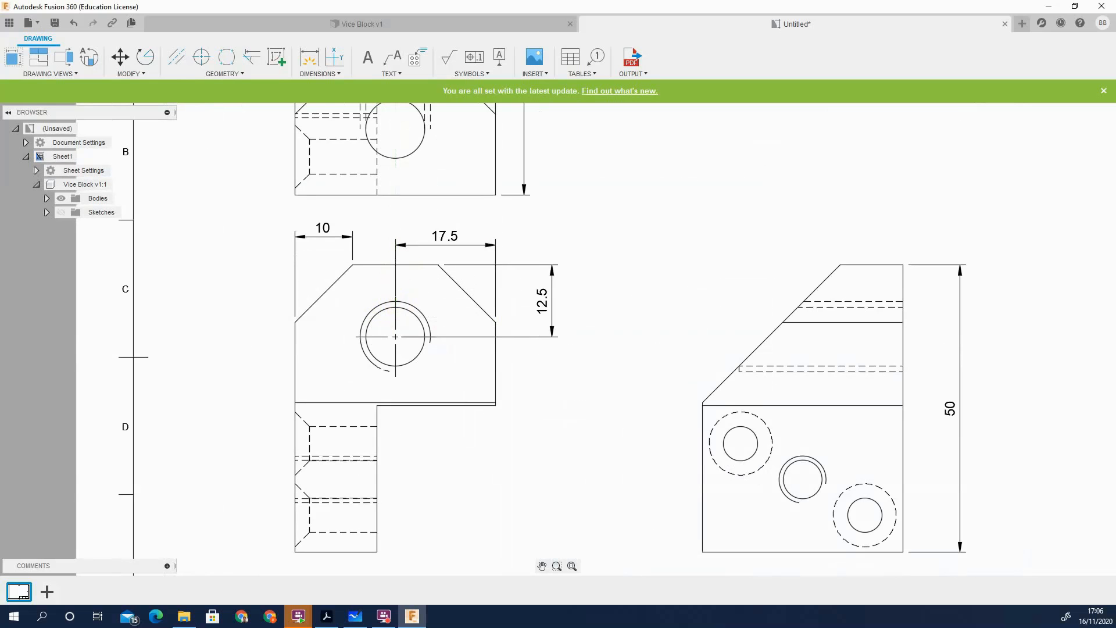
pyautogui.click(396, 302)
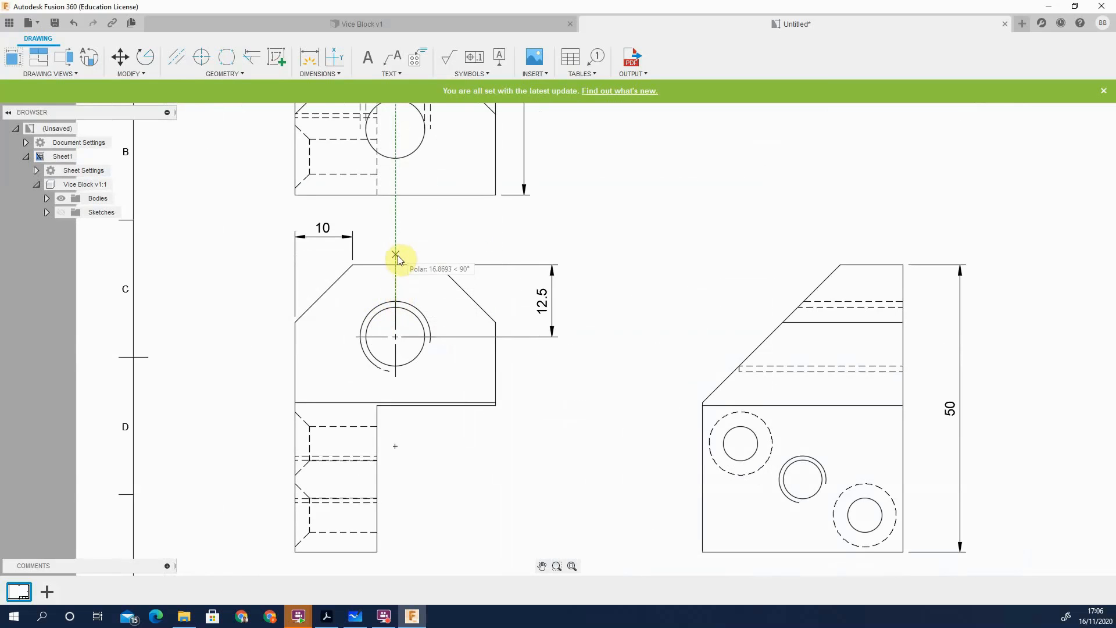
pyautogui.click(396, 265)
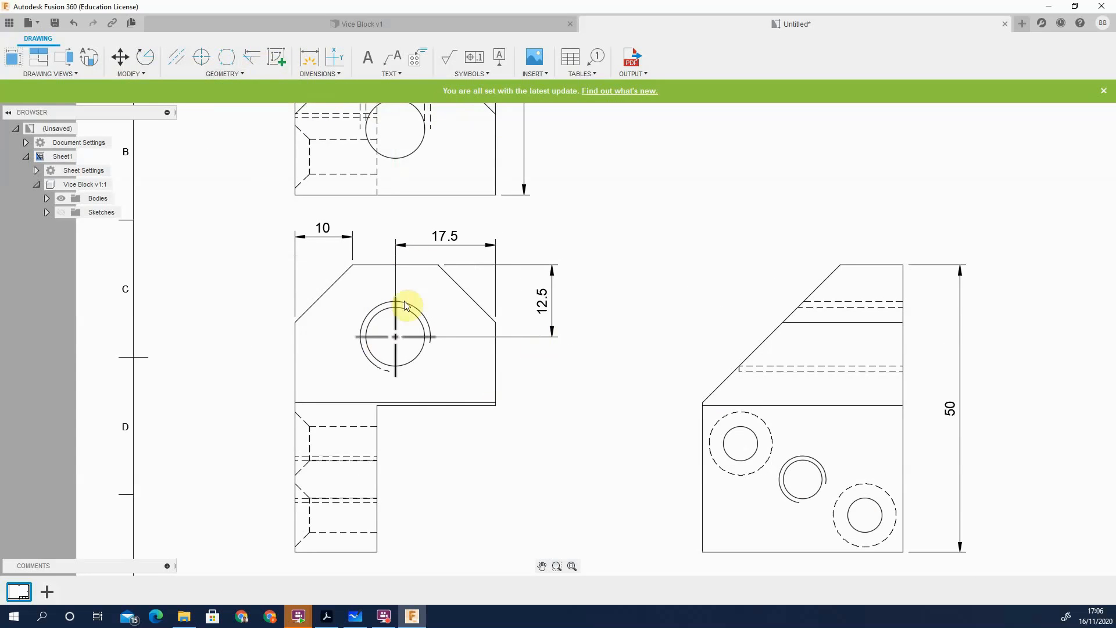
# Move the front view's horizontal hole-position dimension slightly further above the view
pyautogui.click(430, 245)
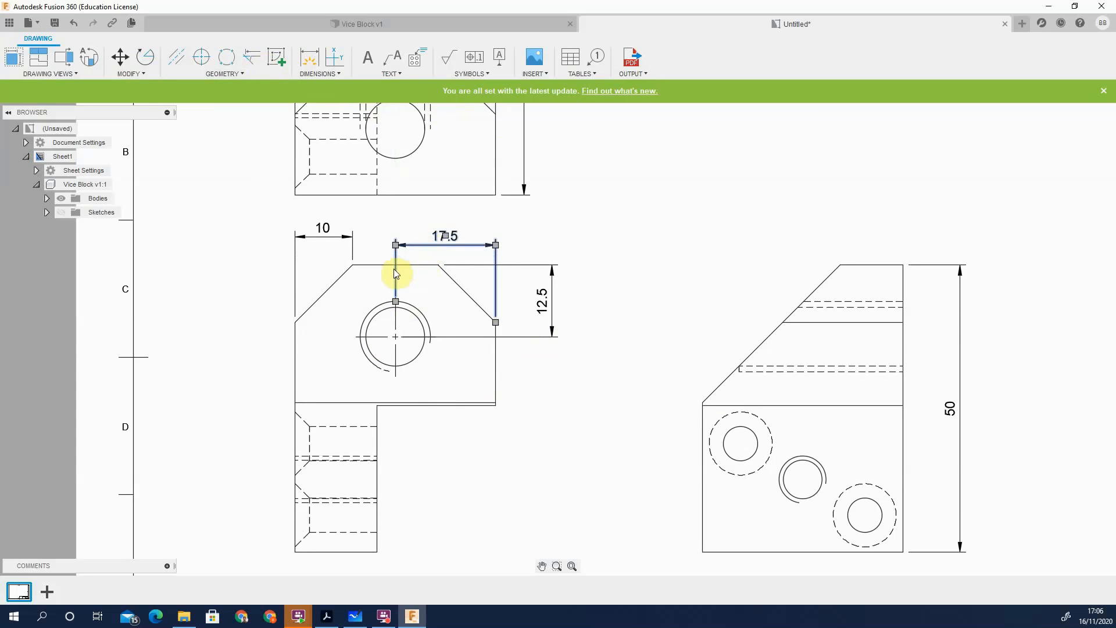
pyautogui.doubleClick(446, 235)
pyautogui.moveTo(447, 240); pyautogui.dragTo(445, 221)
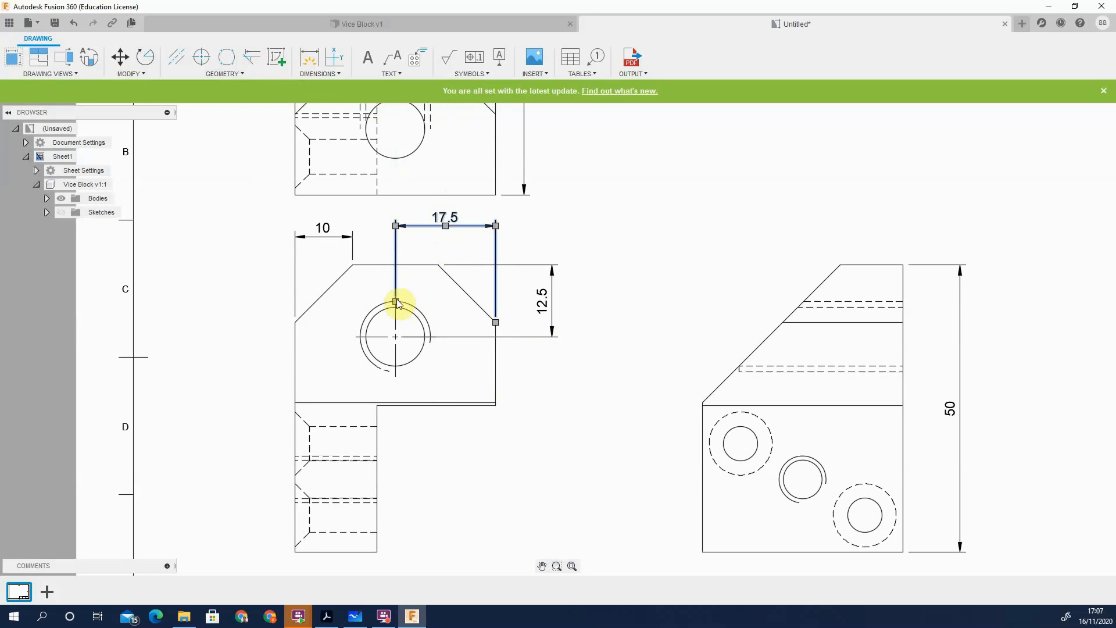
pyautogui.moveTo(395, 301); pyautogui.dragTo(396, 265)
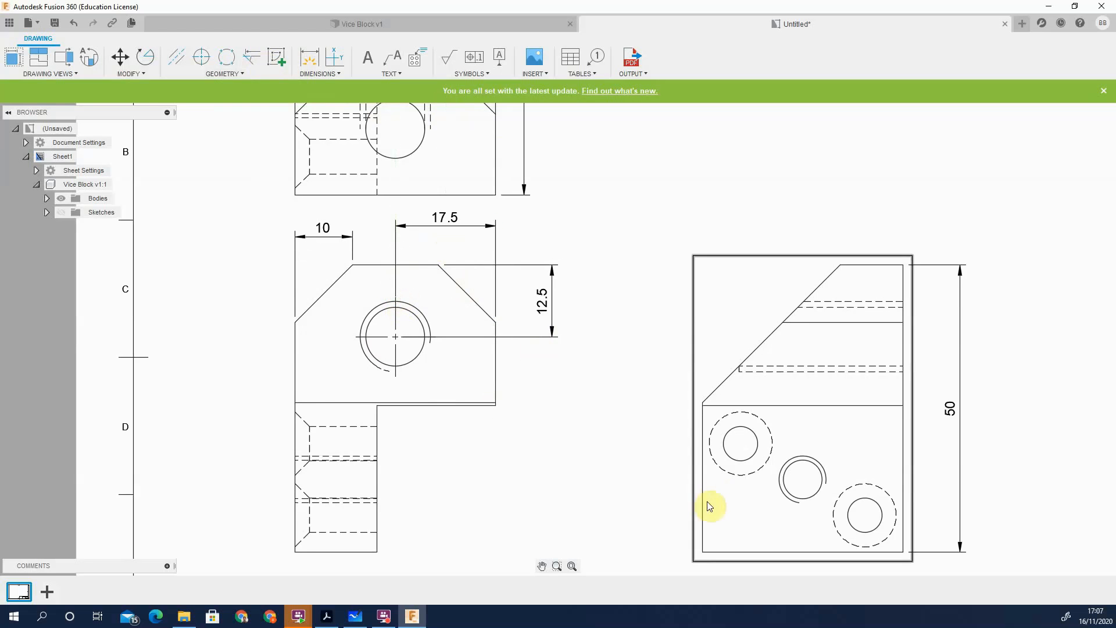
pyautogui.click(405, 344)
pyautogui.moveTo(405, 344); pyautogui.dragTo(498, 341)
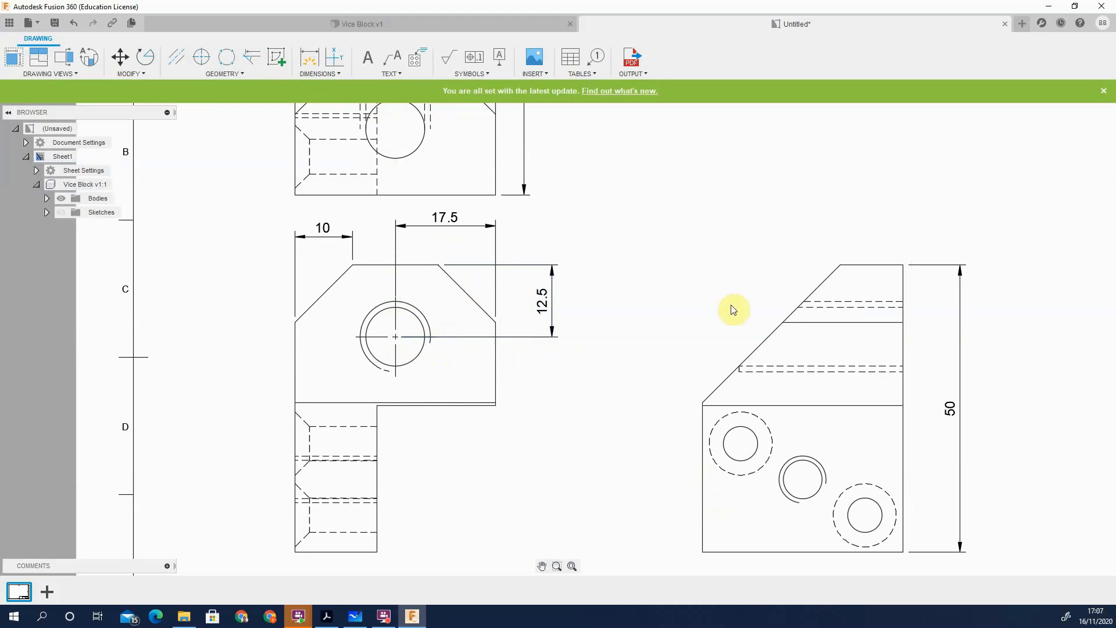
# Add a hole and thread note to the front view's threaded hole, placing its text outside the view below the hole
pyautogui.click(261, 76)
pyautogui.click(146, 75)
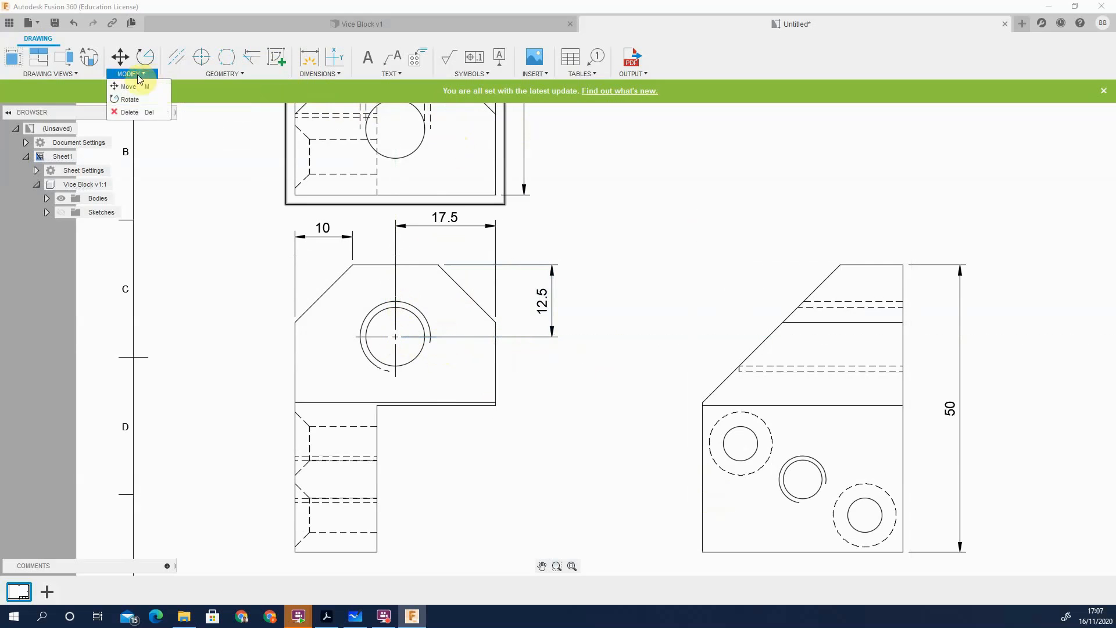
pyautogui.click(312, 75)
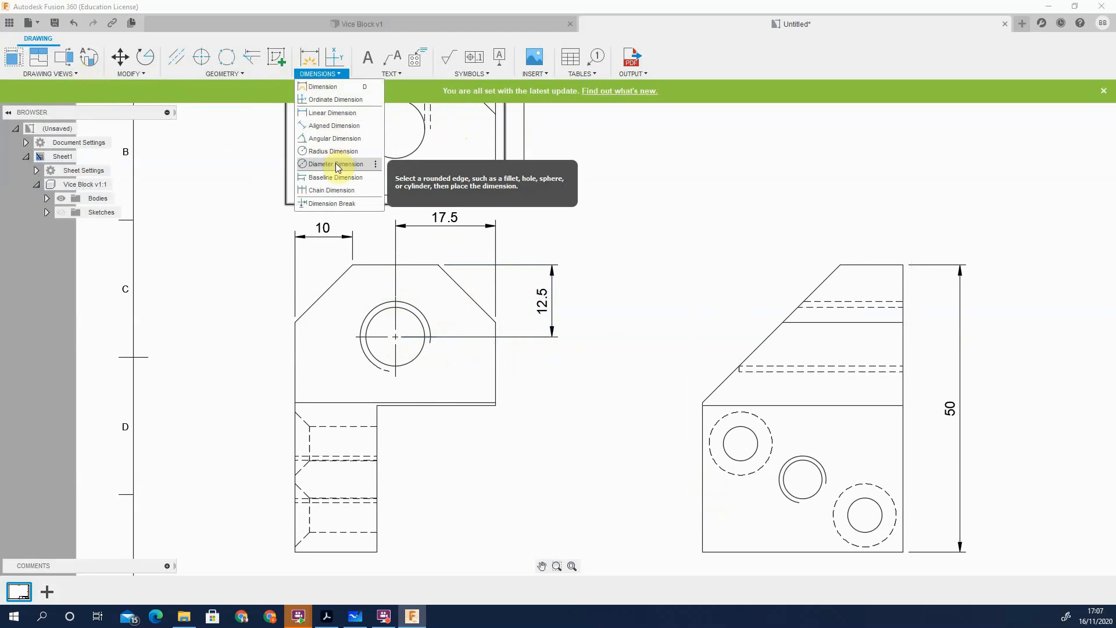
pyautogui.click(468, 74)
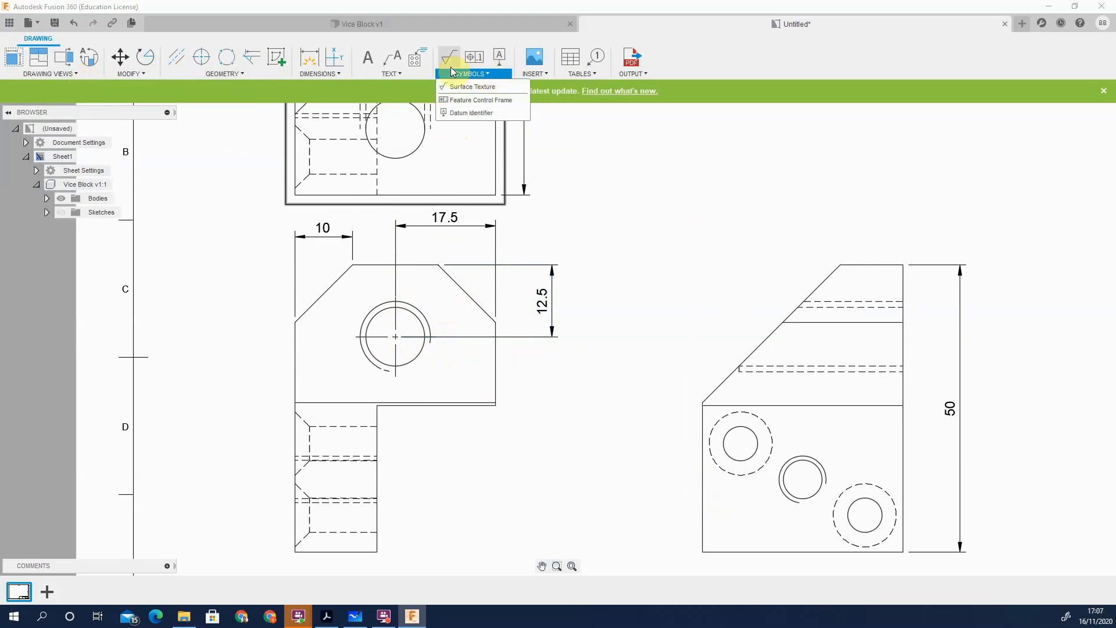
pyautogui.click(417, 59)
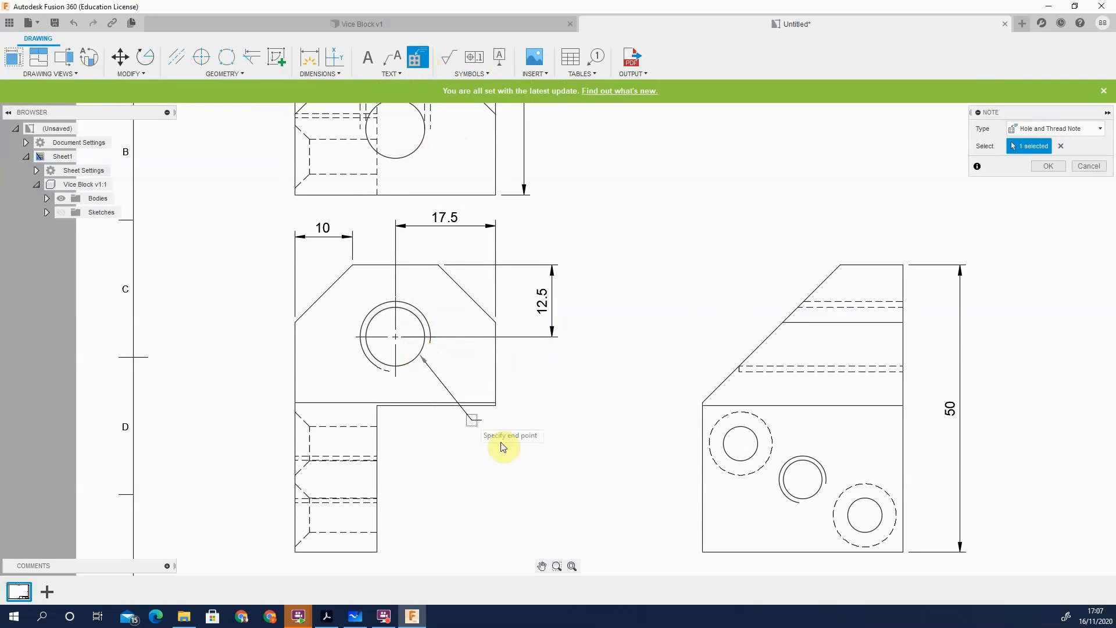
pyautogui.click(522, 408)
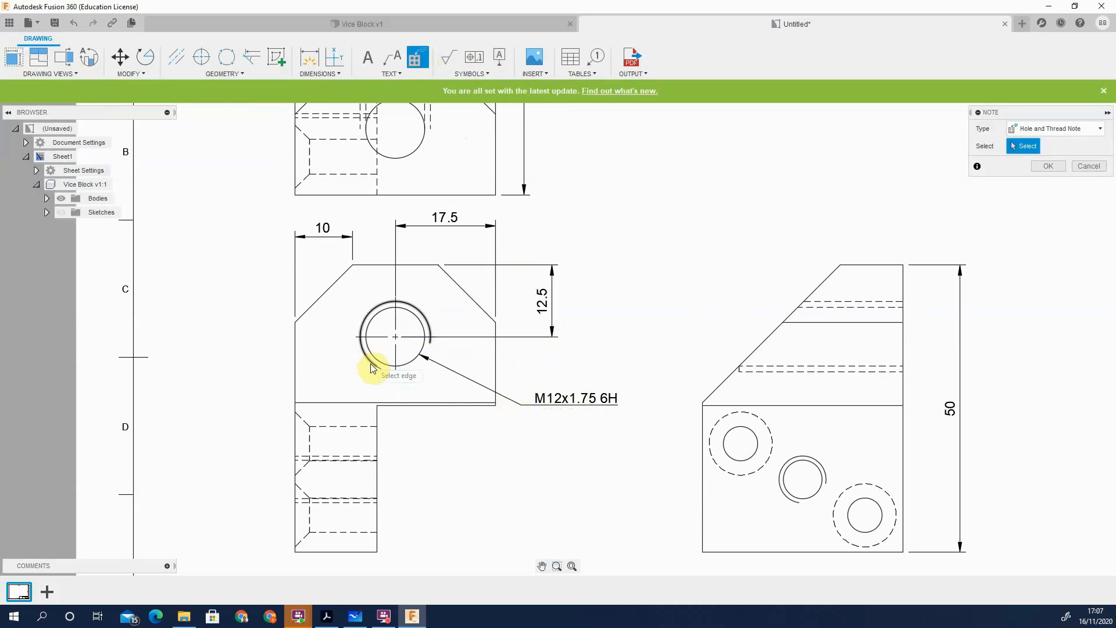
# Add hole and thread notes to the side view's central threaded hole and lower countersunk hole, placing both beyond the overall height dimension
pyautogui.moveTo(714, 526); pyautogui.dragTo(449, 442, button='middle')
pyautogui.click(551, 415)
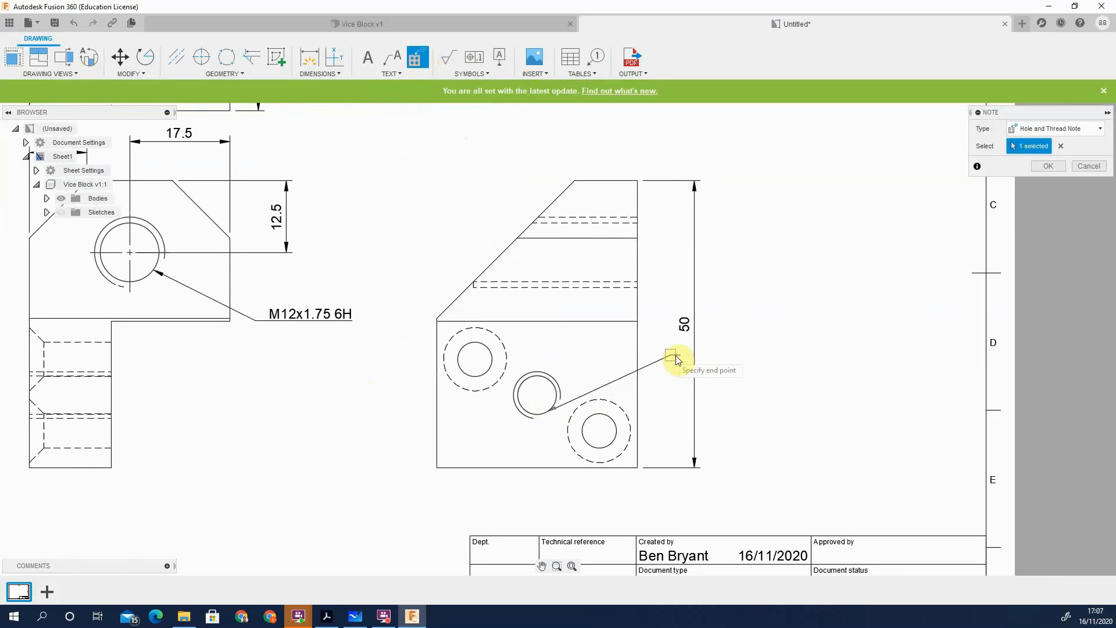
pyautogui.click(714, 349)
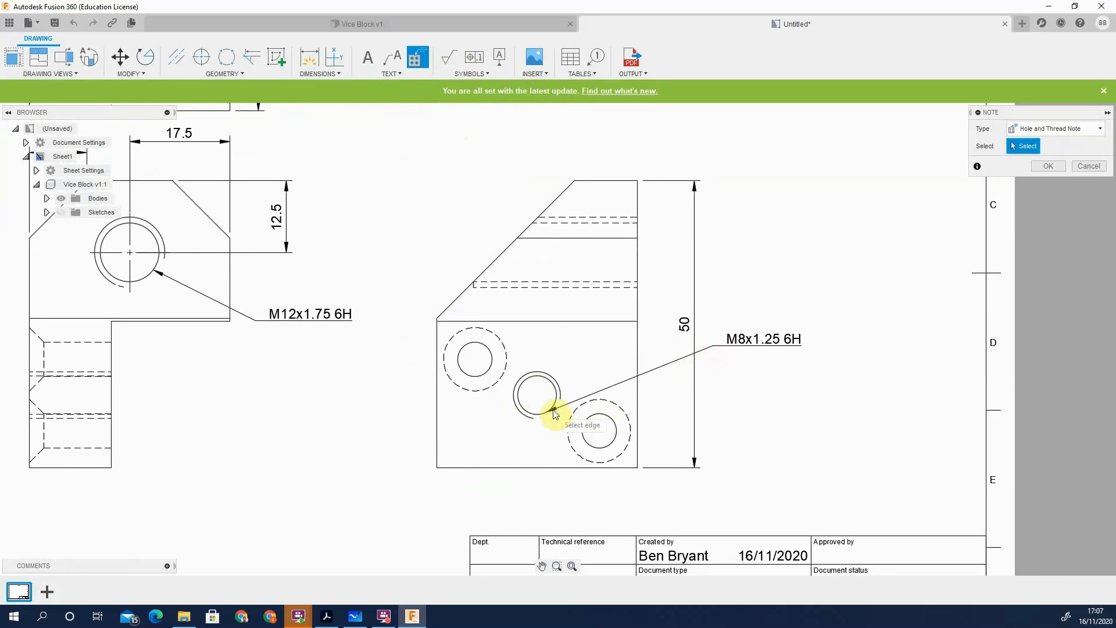
pyautogui.click(625, 410)
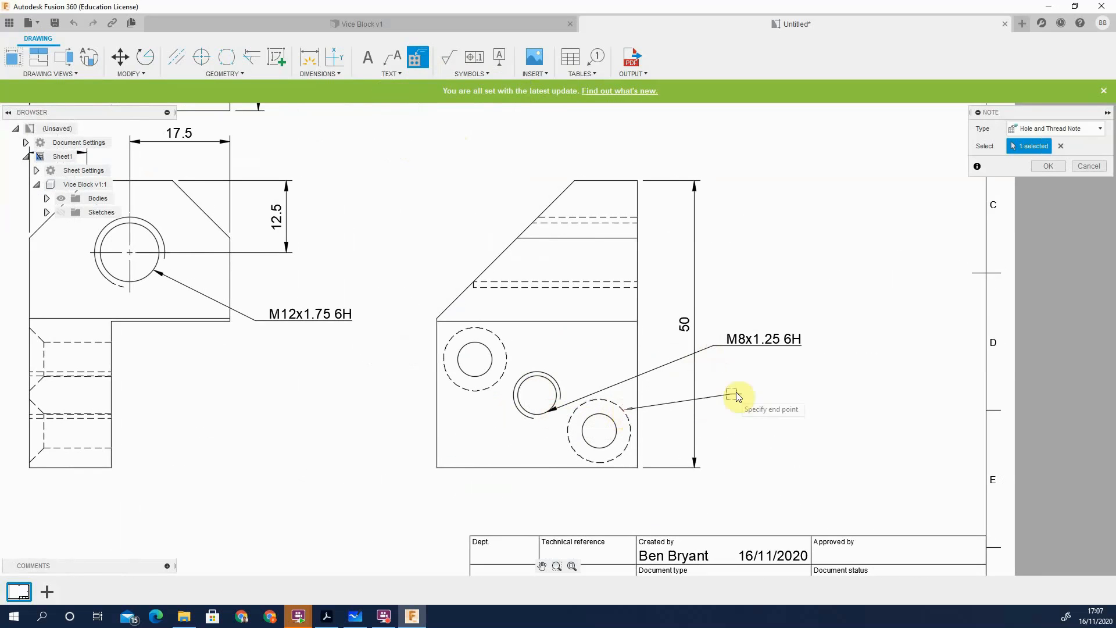
pyautogui.click(738, 378)
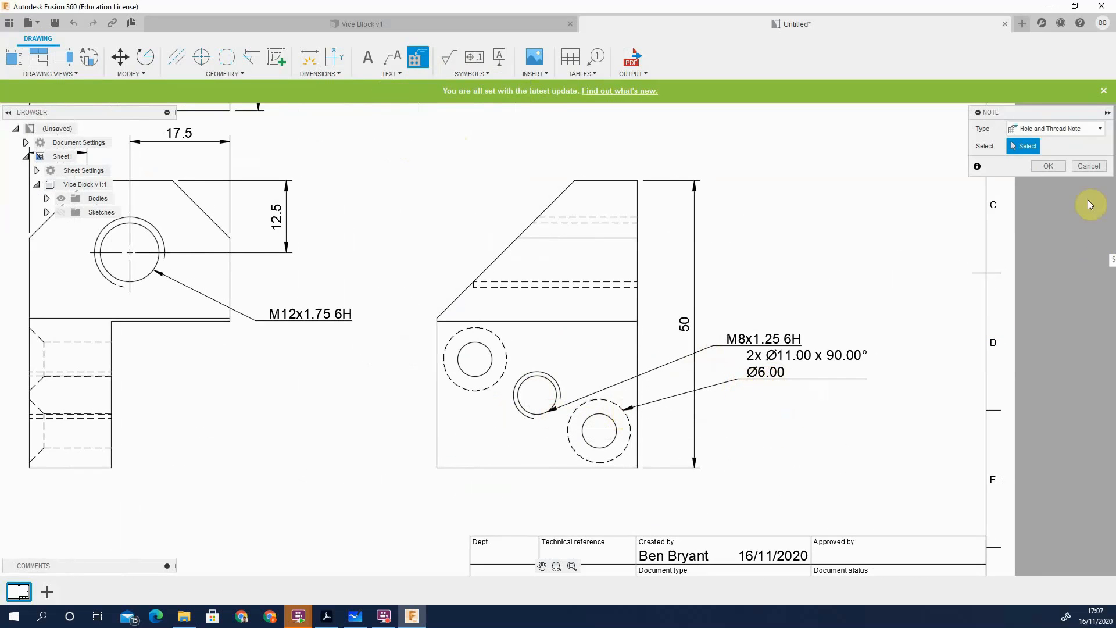
pyautogui.click(1052, 166)
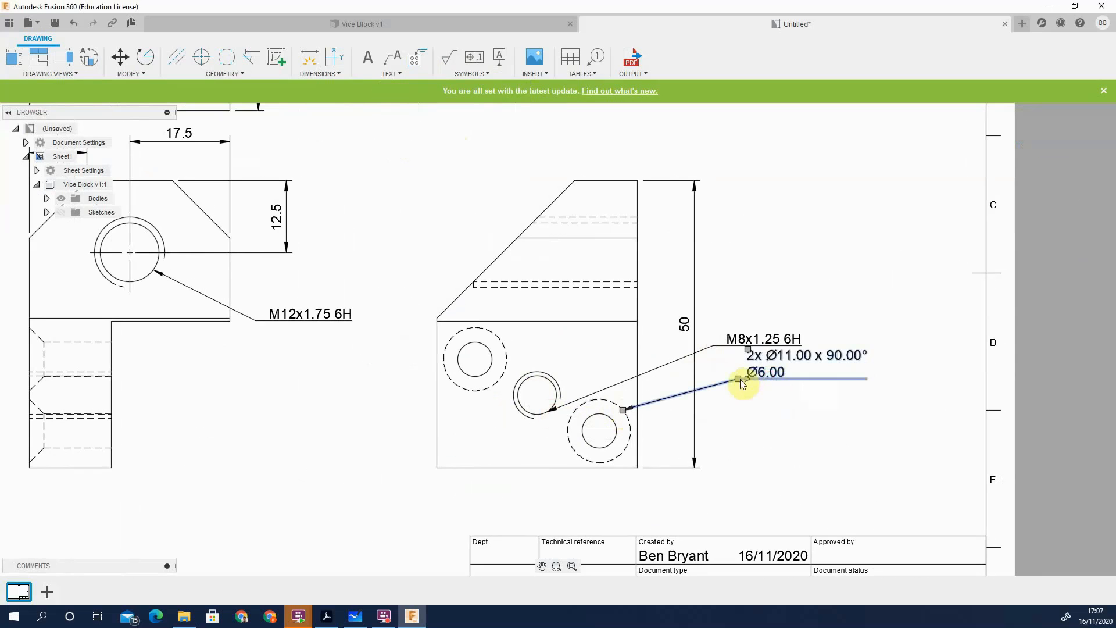
# Lower the countersink note clear of the thread note, and reattach both side-view leaders to the right-hand sides of their holes
pyautogui.moveTo(739, 379); pyautogui.dragTo(723, 398)
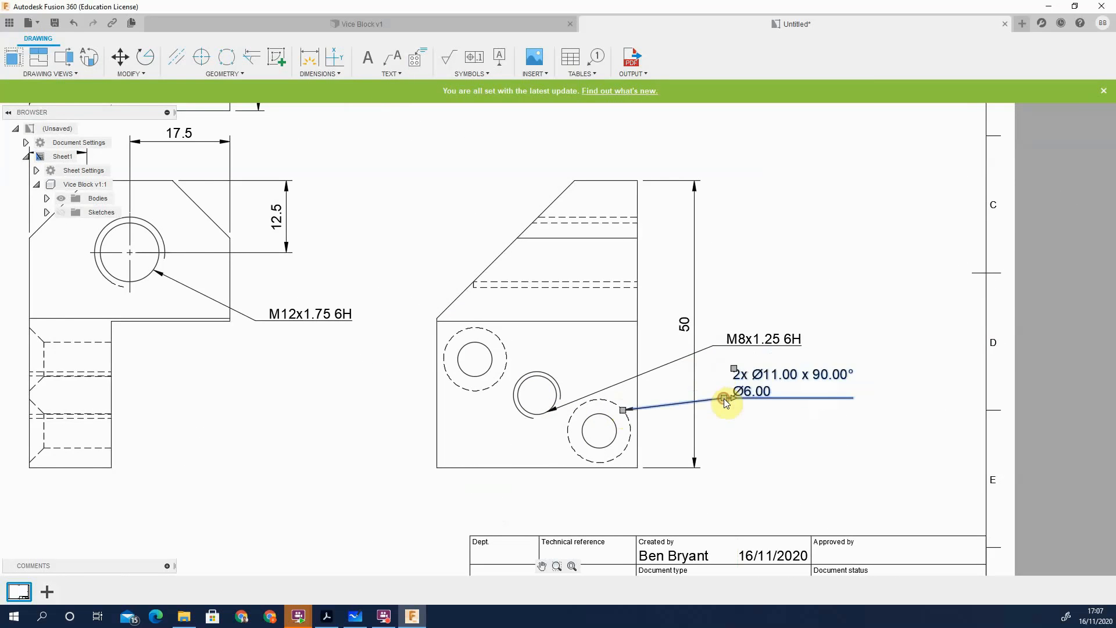
pyautogui.click(622, 410)
pyautogui.click(632, 435)
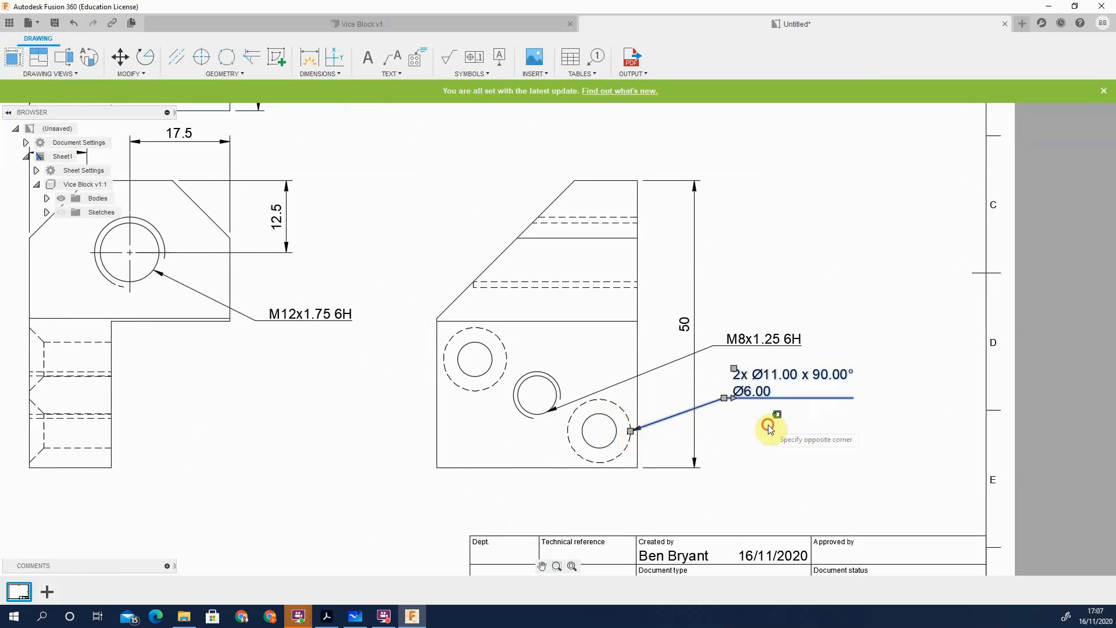
pyautogui.click(551, 413)
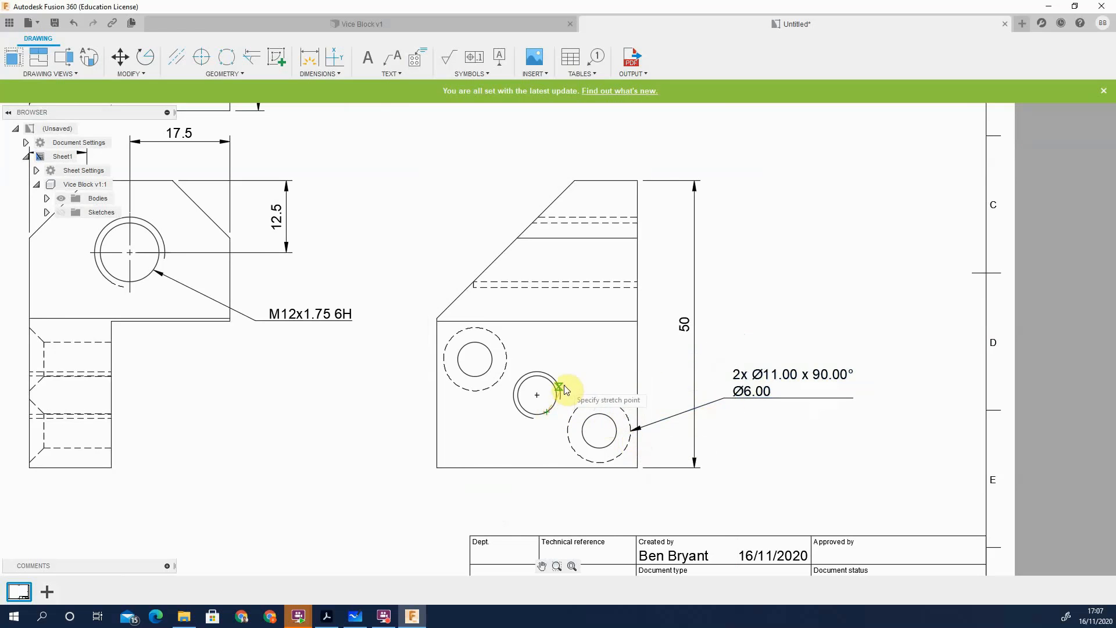
pyautogui.click(563, 384)
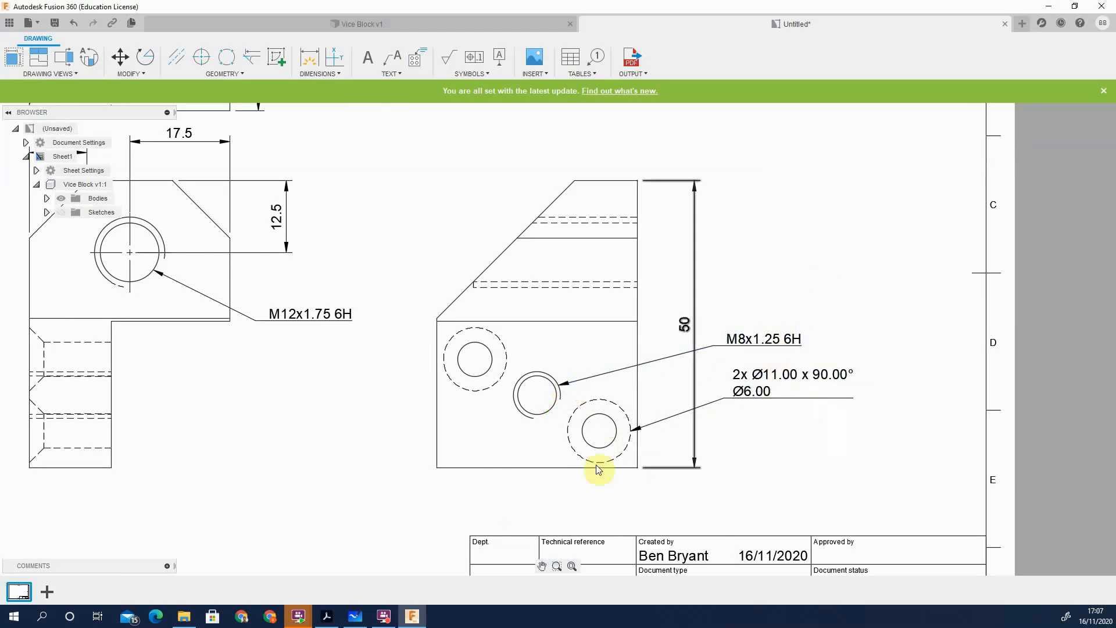
# Dimension the horizontal width of the front view's lower-right cut-out, placing it below the view
pyautogui.moveTo(331, 481); pyautogui.dragTo(636, 454, button='middle')
pyautogui.scroll(-5, 604, 411)
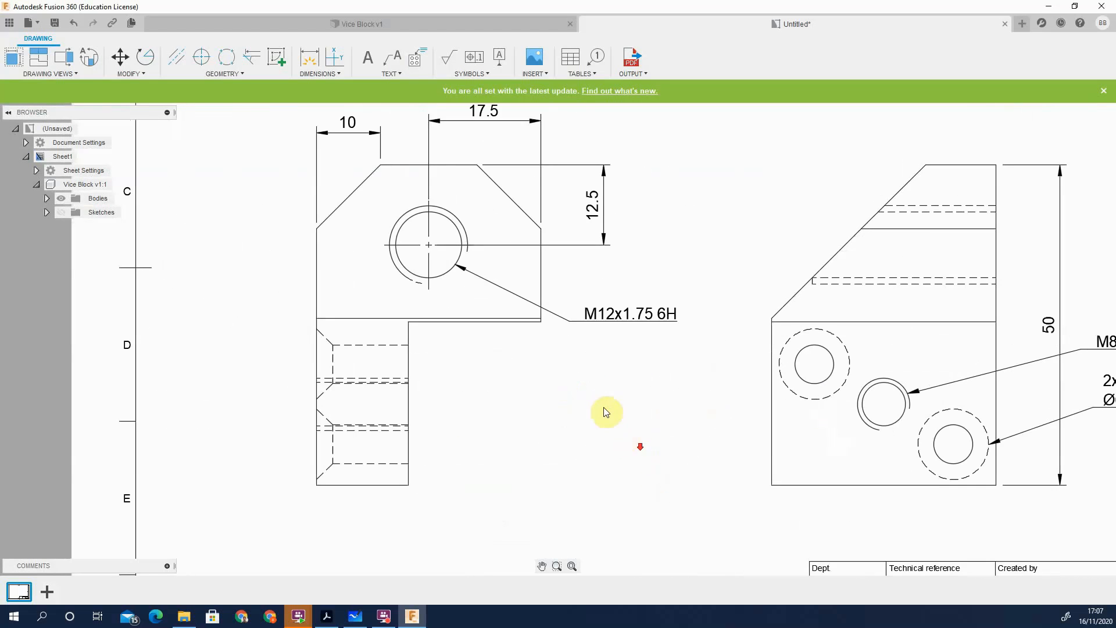
pyautogui.scroll(2, 599, 411)
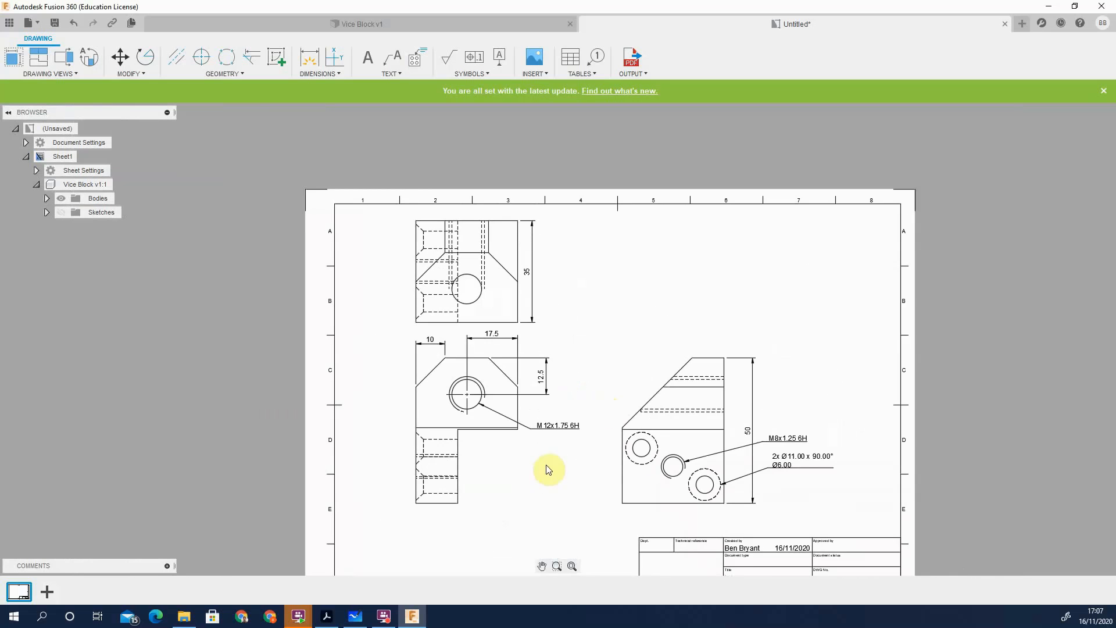
pyautogui.click(316, 65)
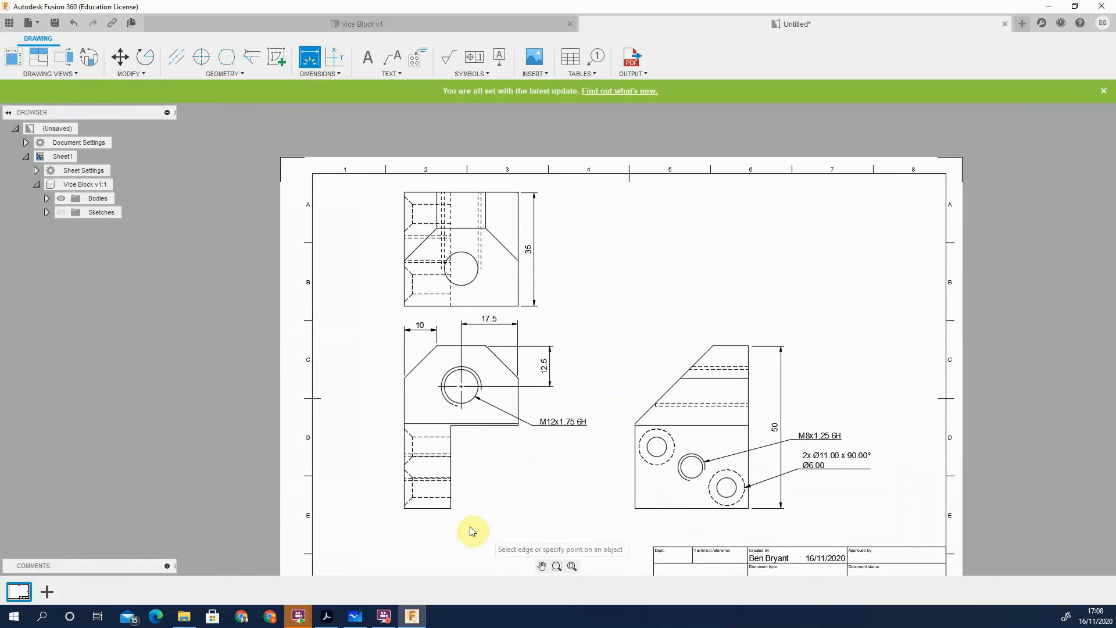
pyautogui.click(451, 508)
pyautogui.click(518, 426)
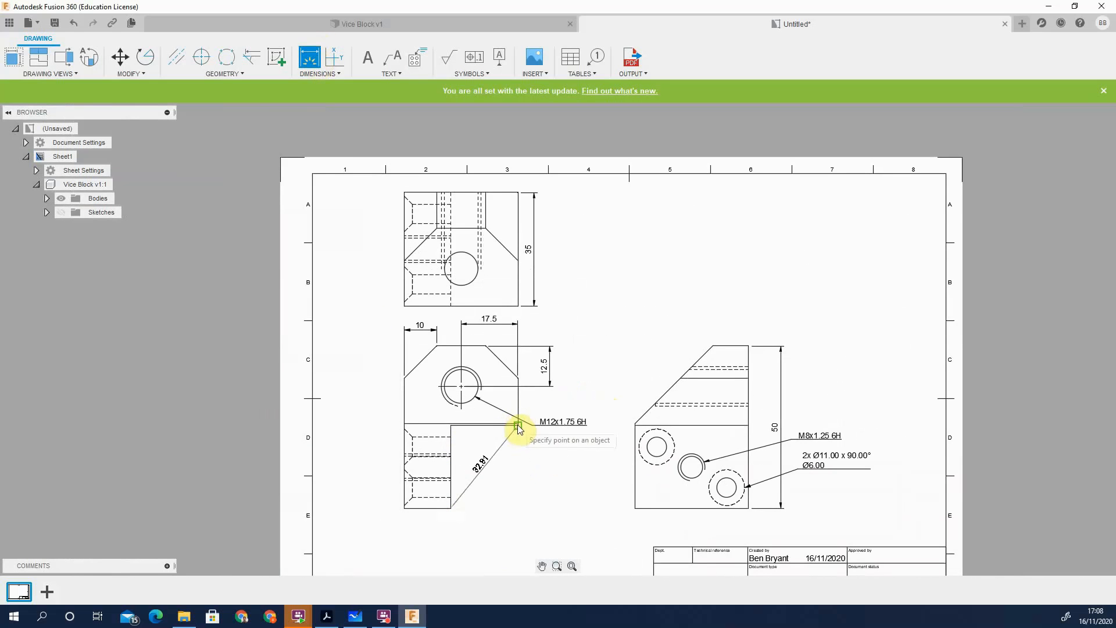
pyautogui.click(518, 427)
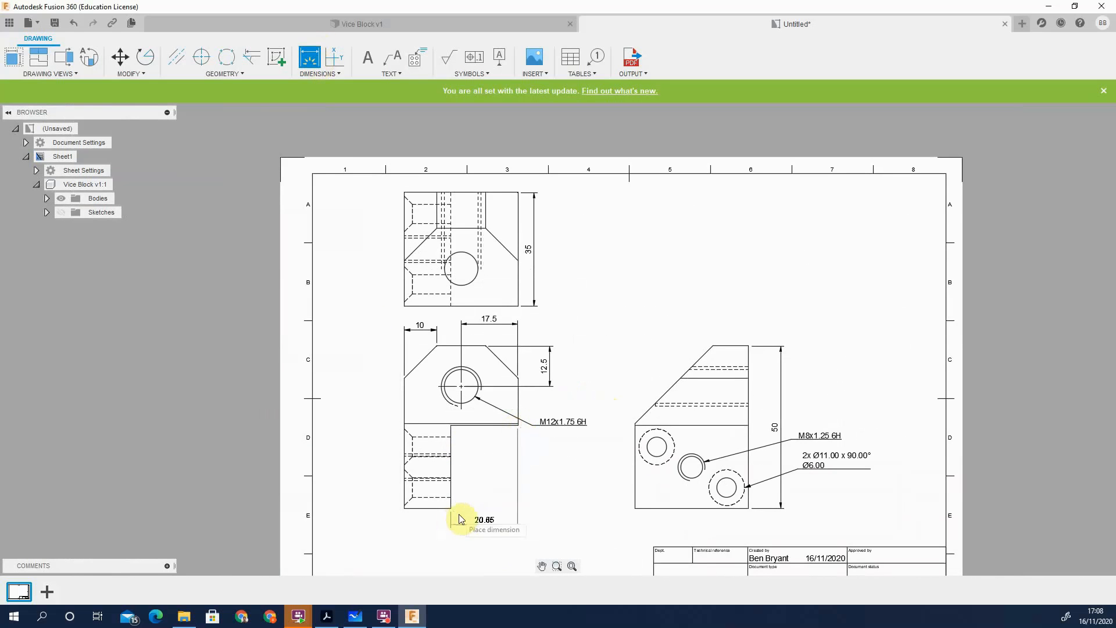
pyautogui.press('Escape')
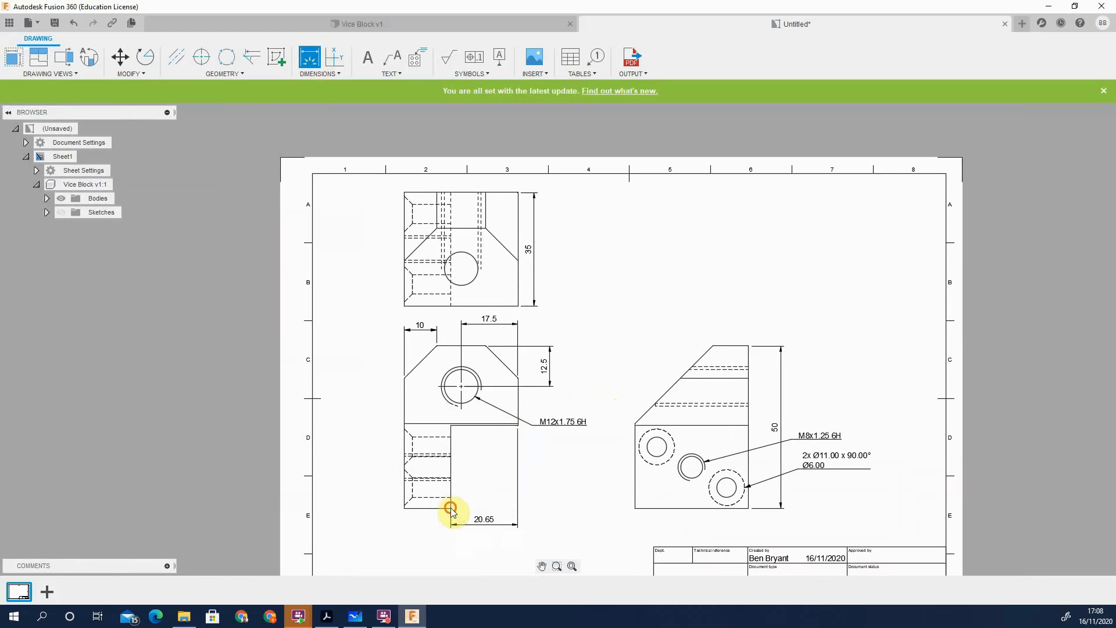
pyautogui.click(451, 509)
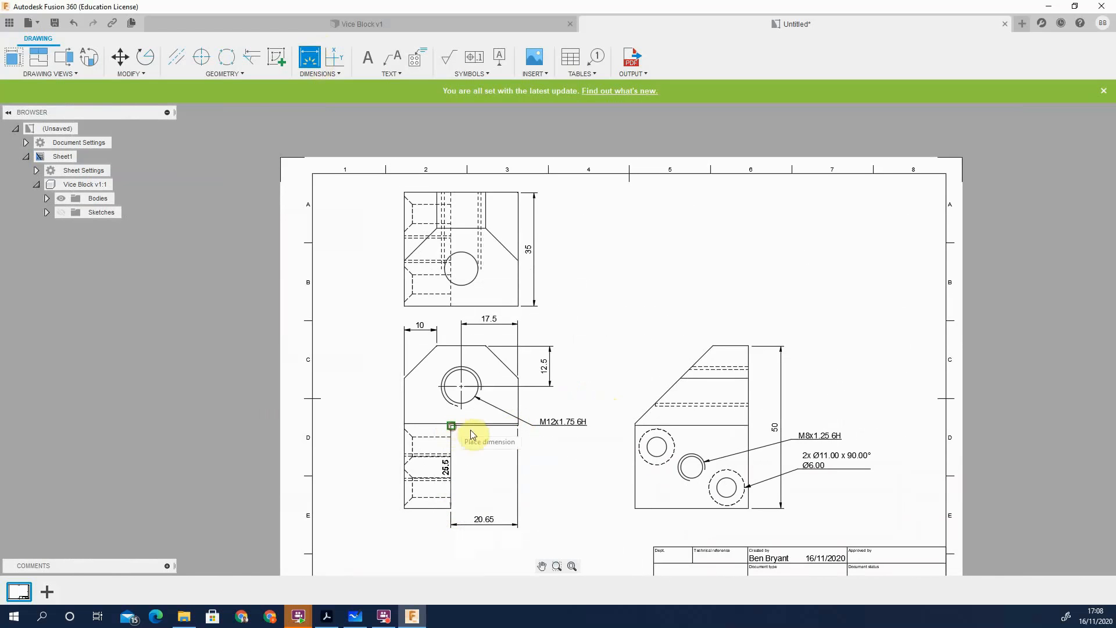
pyautogui.press('Escape')
pyautogui.press('Escape')
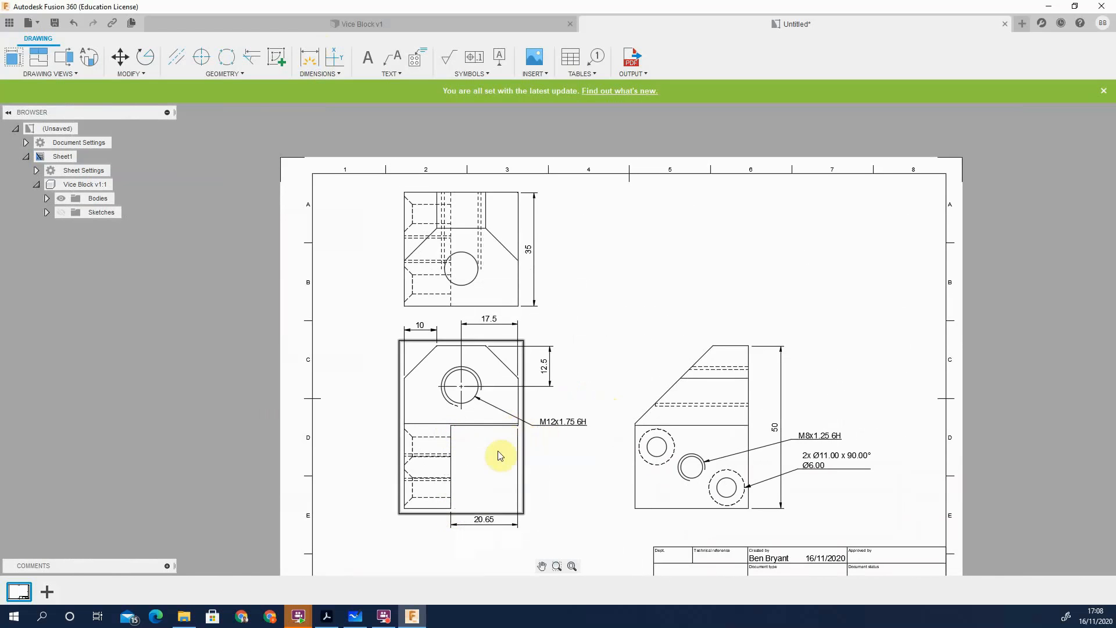
# Dimension the vertical height of the front view's lower-right cut-out, placing it to the right of the view
pyautogui.click(306, 59)
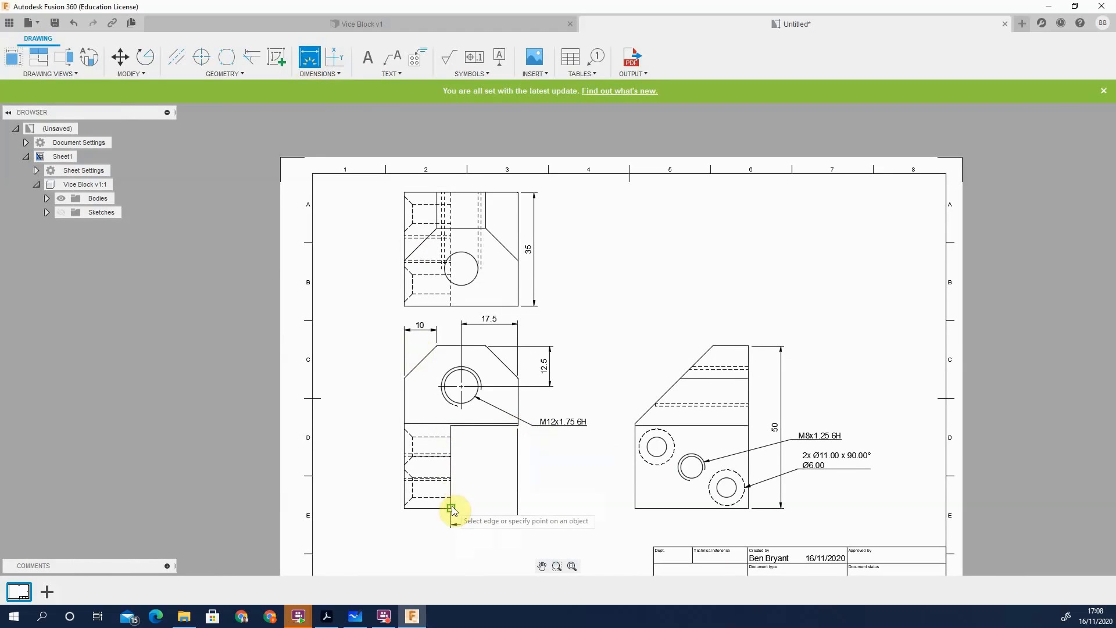
pyautogui.click(452, 507)
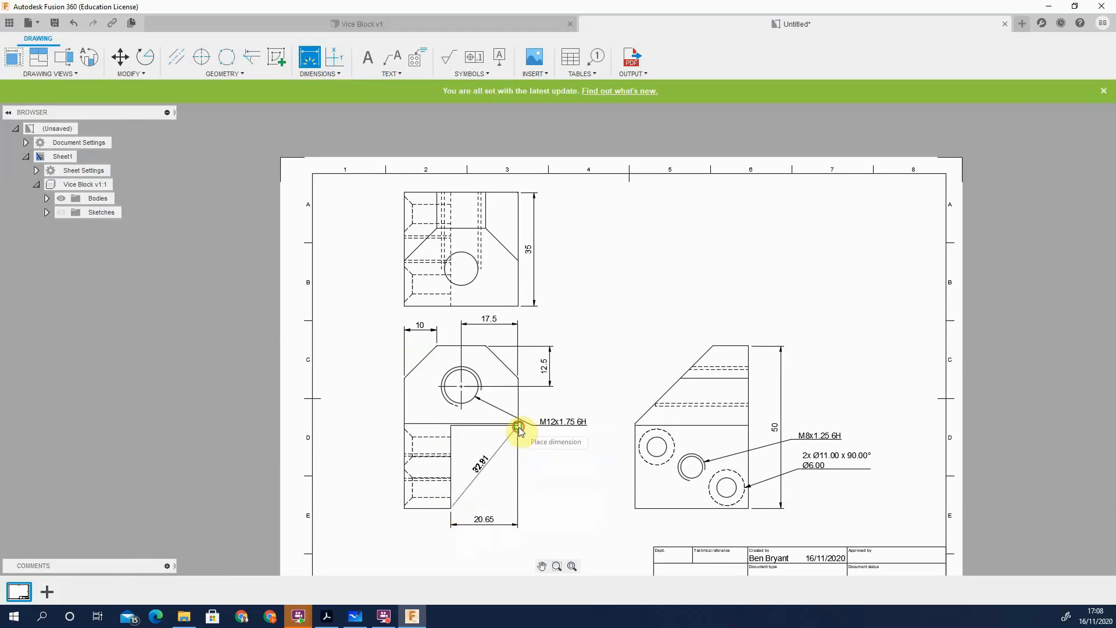
pyautogui.click(553, 440)
pyautogui.press('Escape')
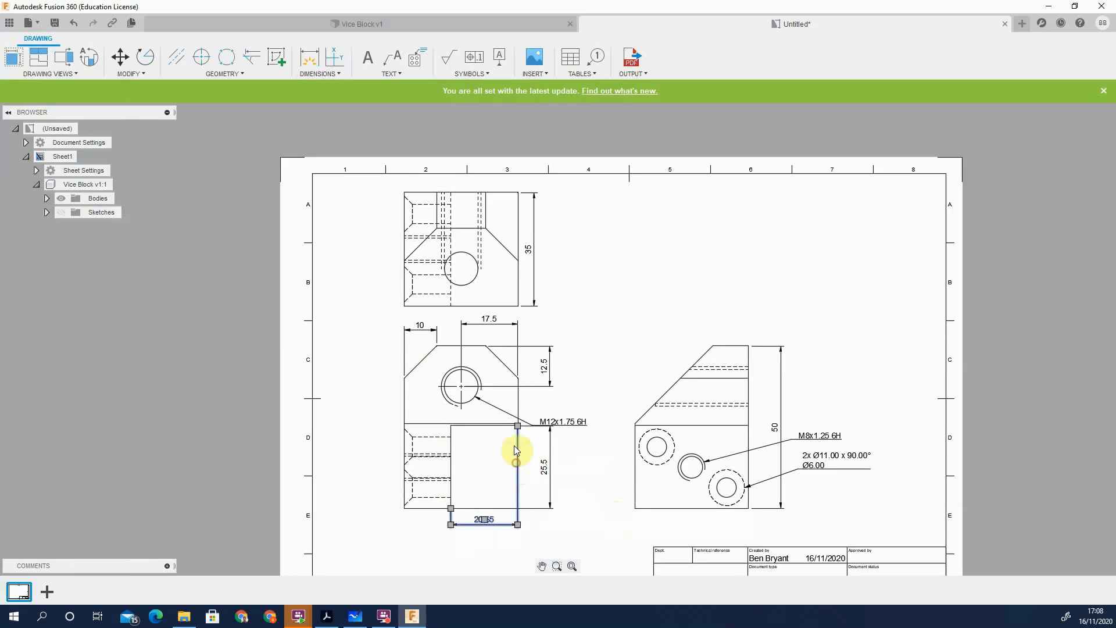
pyautogui.press('Delete')
pyautogui.press('d')
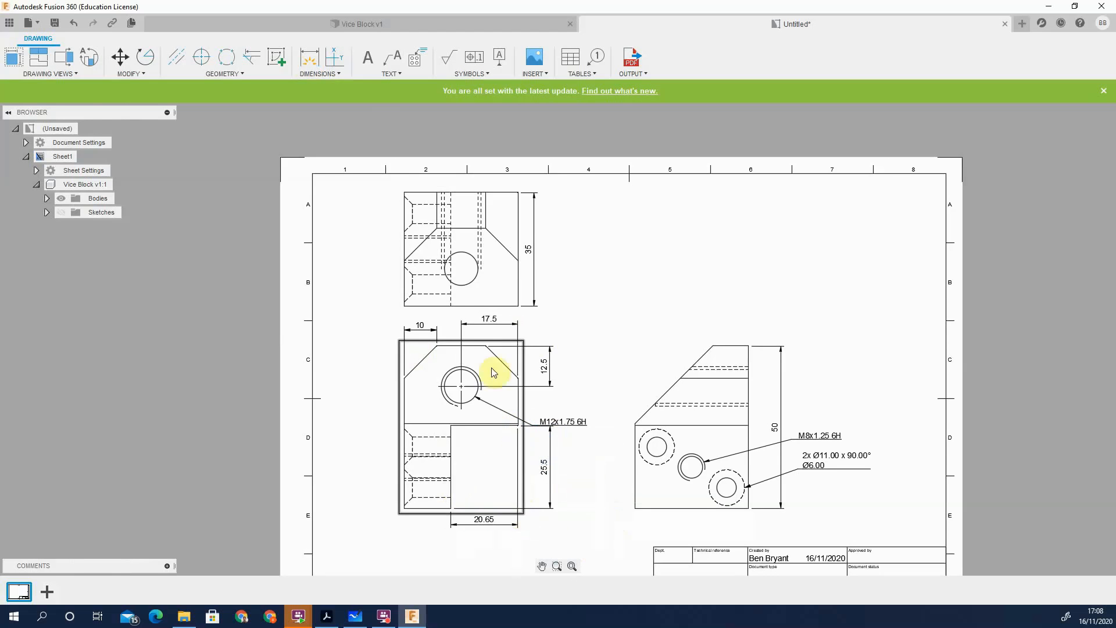
pyautogui.scroll(-3, 483, 371)
pyautogui.scroll(5, 482, 371)
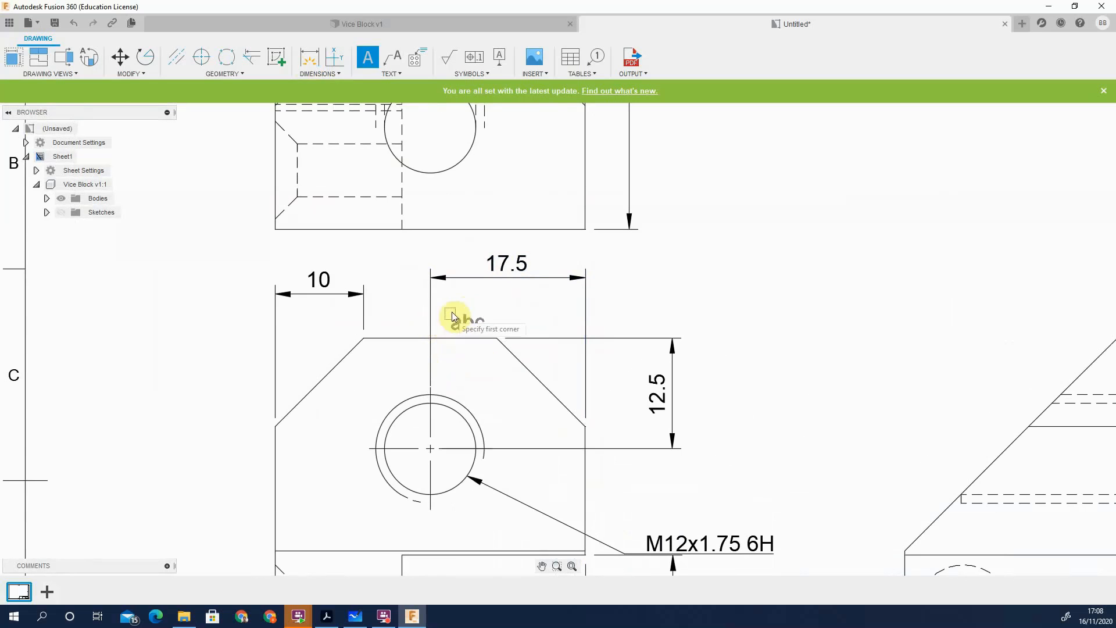
pyautogui.click(382, 72)
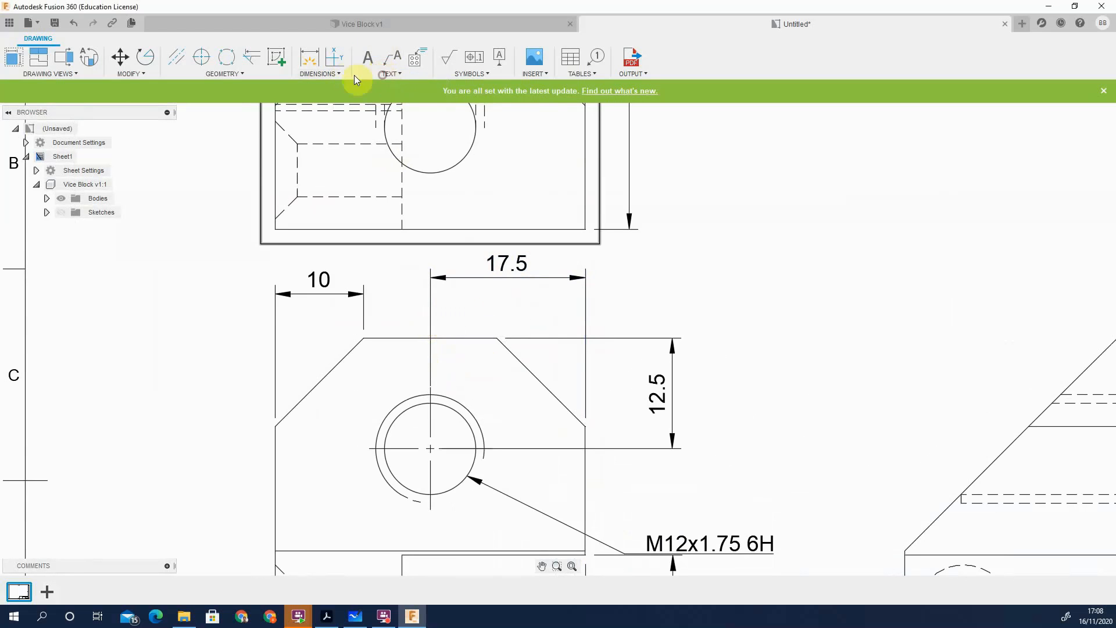
pyautogui.click(326, 75)
pyautogui.click(256, 75)
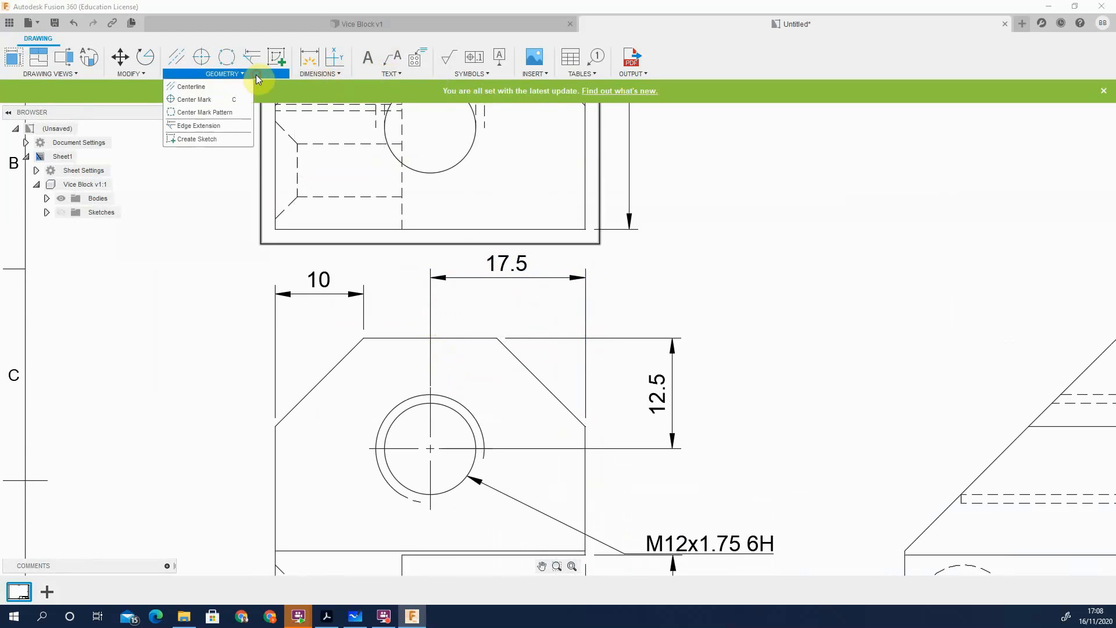
pyautogui.click(256, 75)
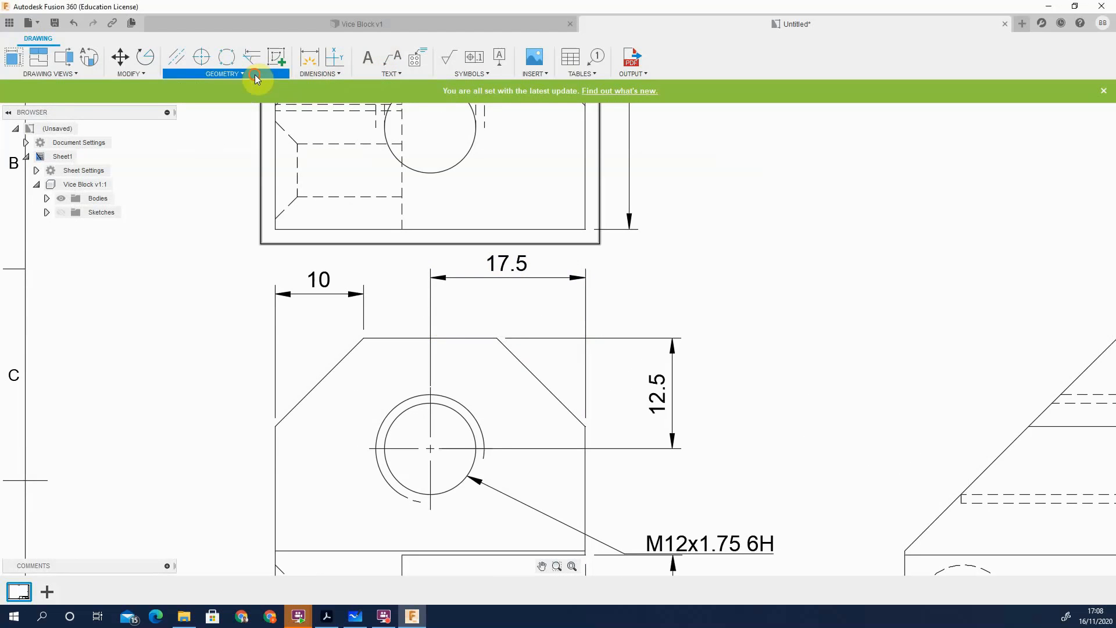
pyautogui.click(138, 74)
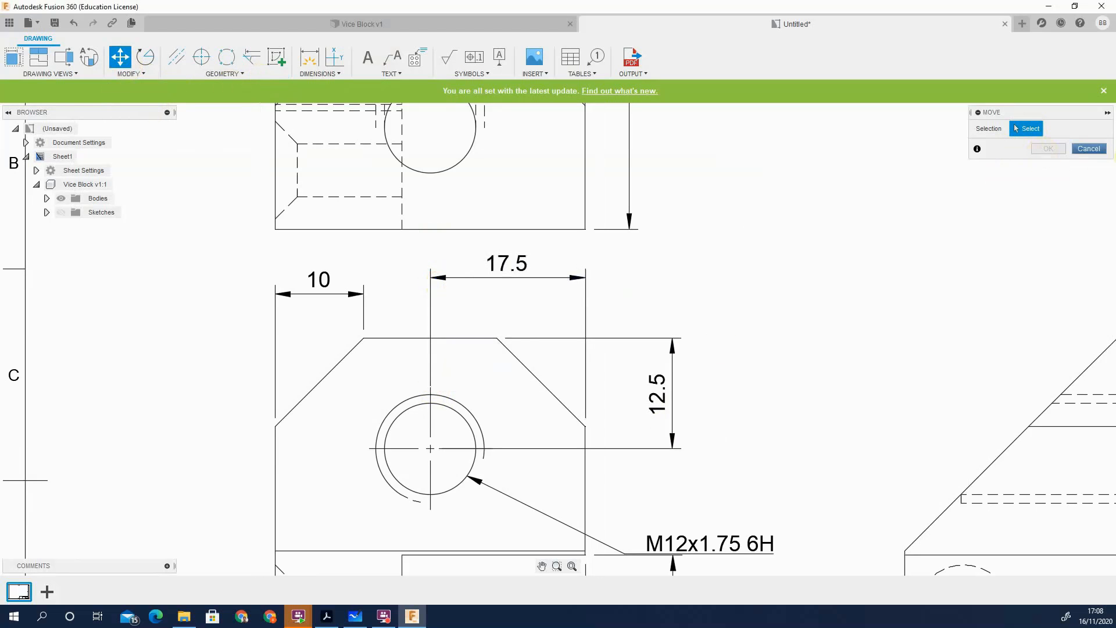
pyautogui.click(1087, 149)
# Dimension the horizontal run of the side view's sloped edge with a linear dimension placed above the view
pyautogui.scroll(-5, 733, 401)
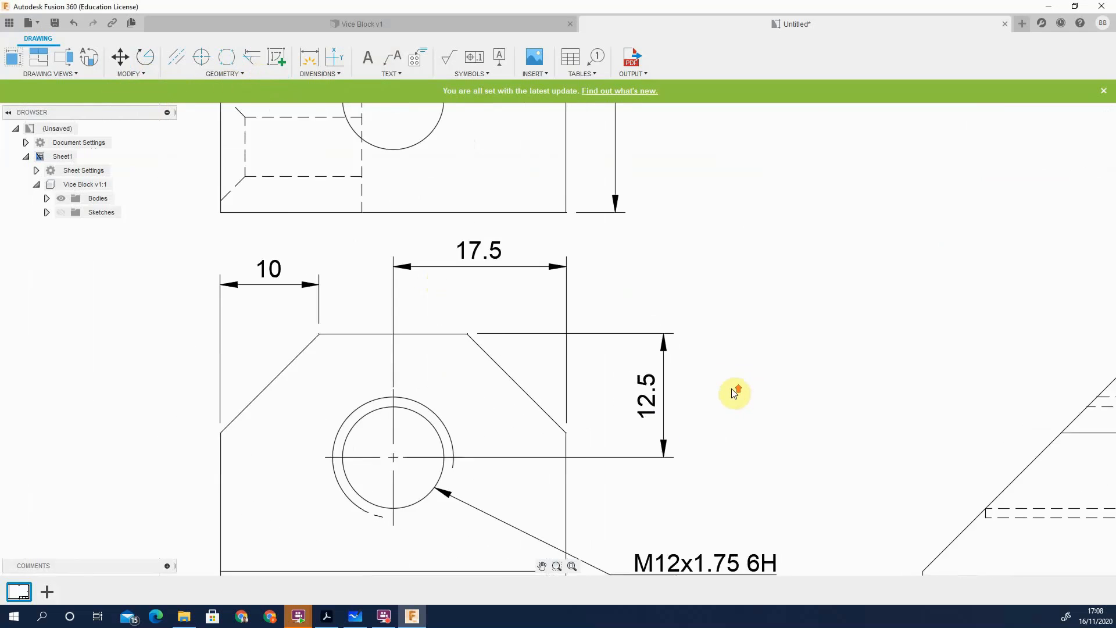
pyautogui.scroll(-5, 733, 405)
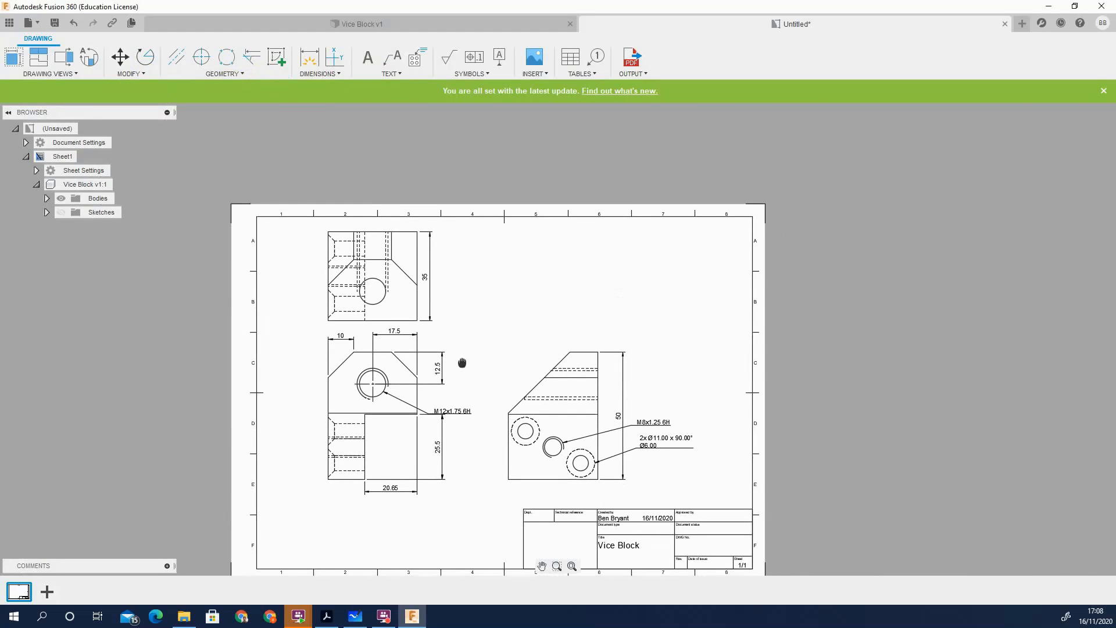
pyautogui.scroll(1, 448, 387)
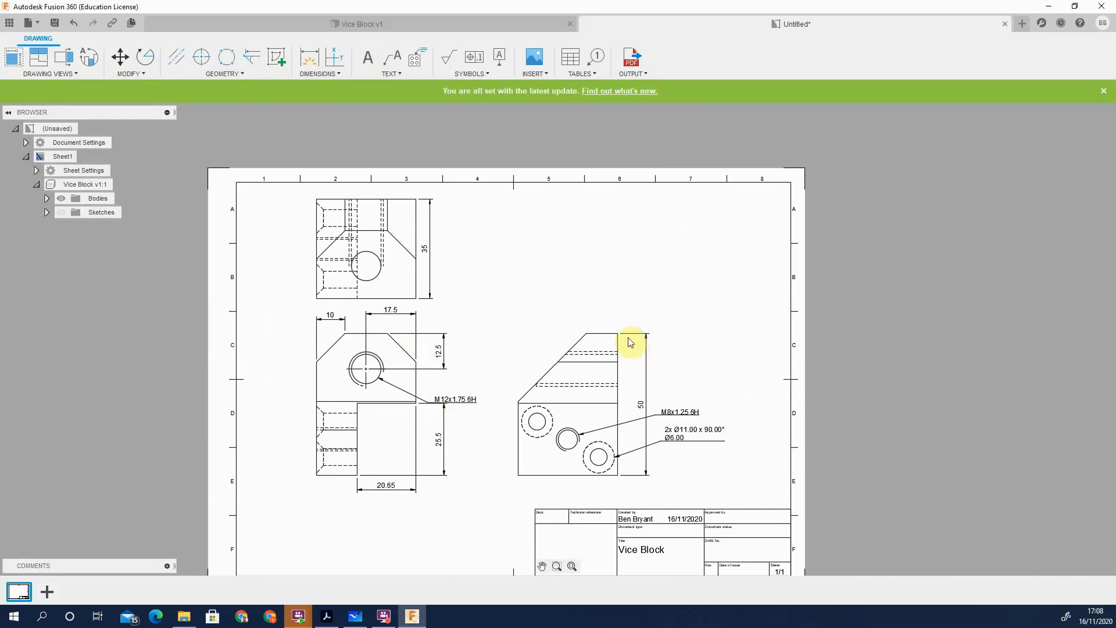
pyautogui.click(316, 60)
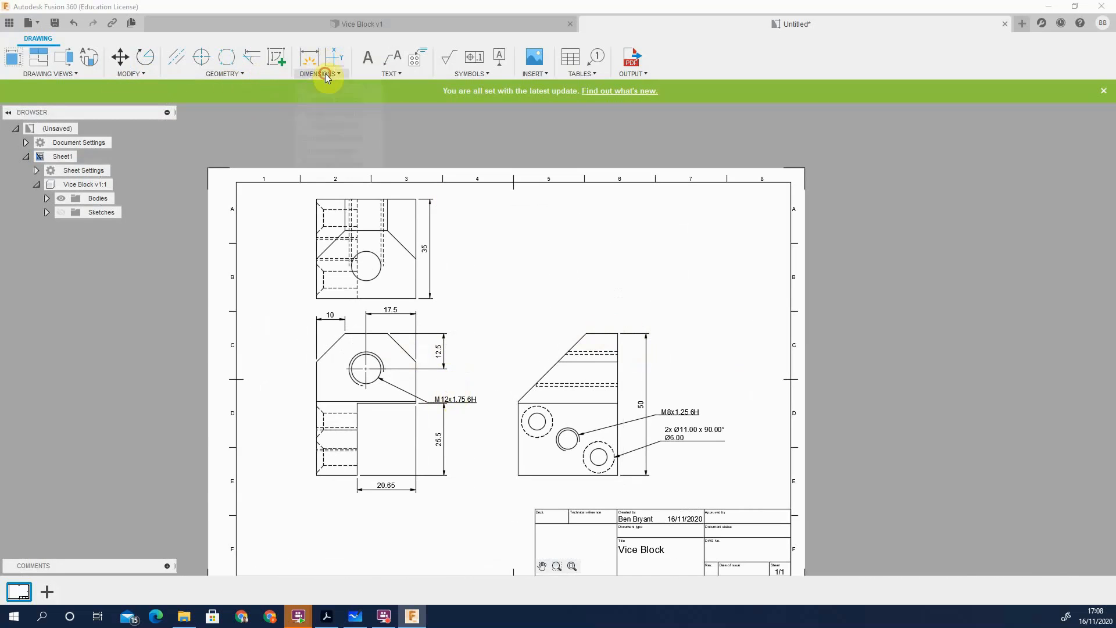
pyautogui.click(326, 114)
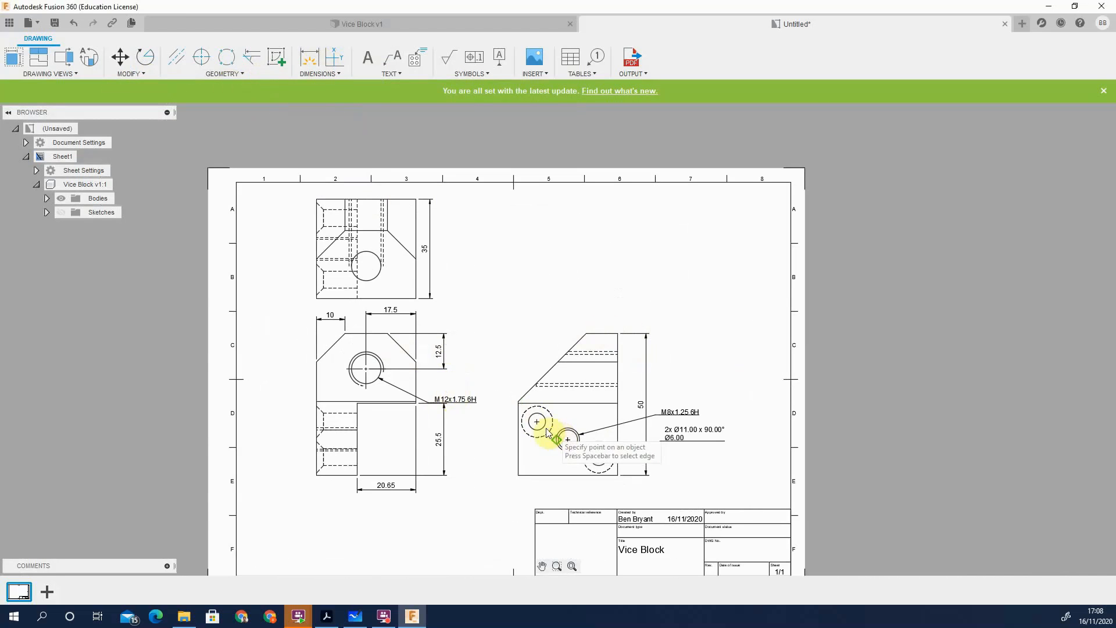
pyautogui.scroll(-1, 520, 405)
pyautogui.scroll(5, 520, 405)
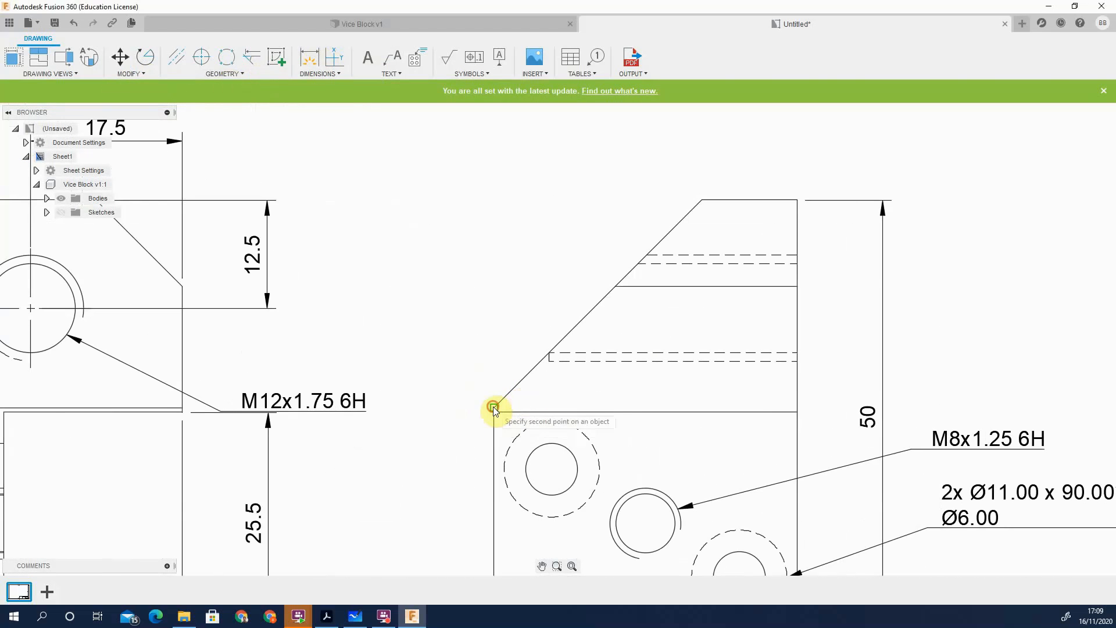
pyautogui.click(701, 199)
pyautogui.click(678, 149)
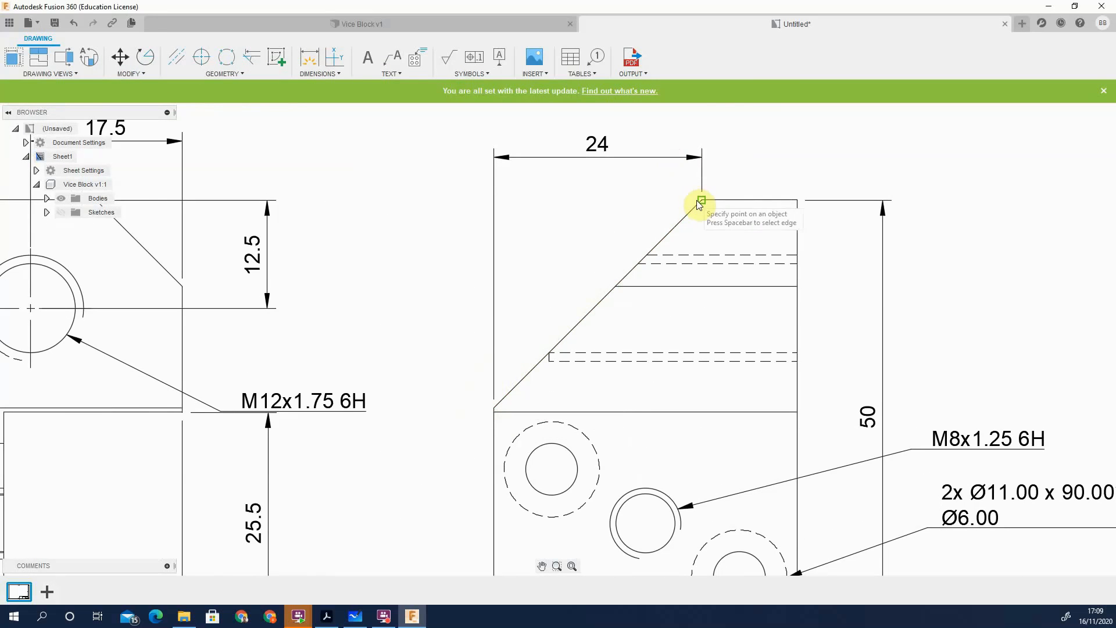
# Dimension the slope's vertical rise to the left of the side view, and the top flat's width in line with the slope's horizontal dimension
pyautogui.click(493, 408)
pyautogui.click(448, 329)
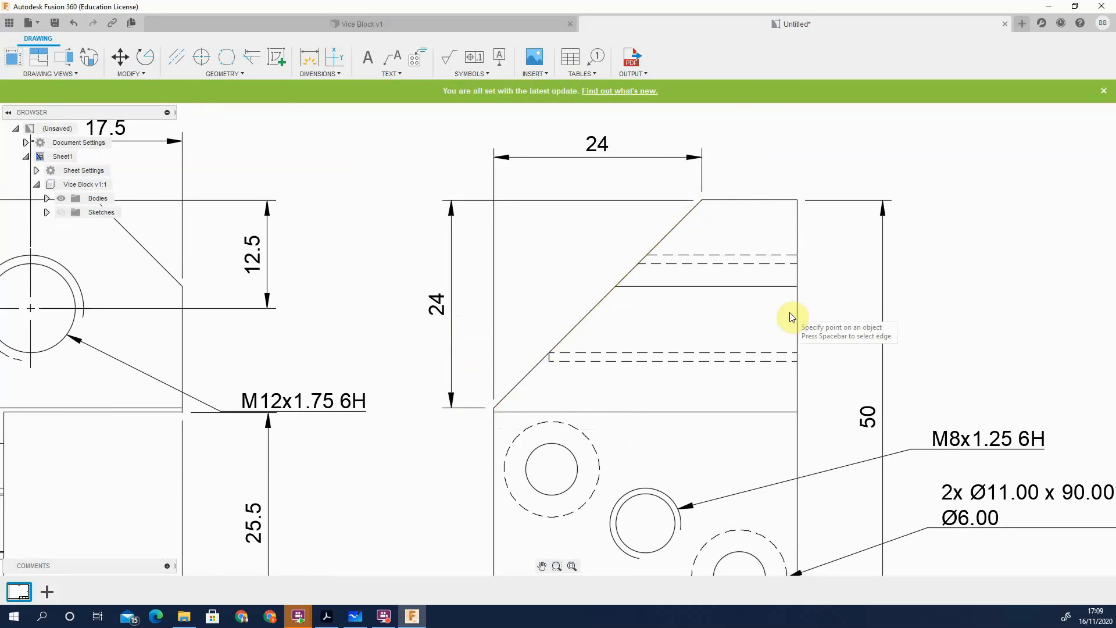
pyautogui.click(701, 201)
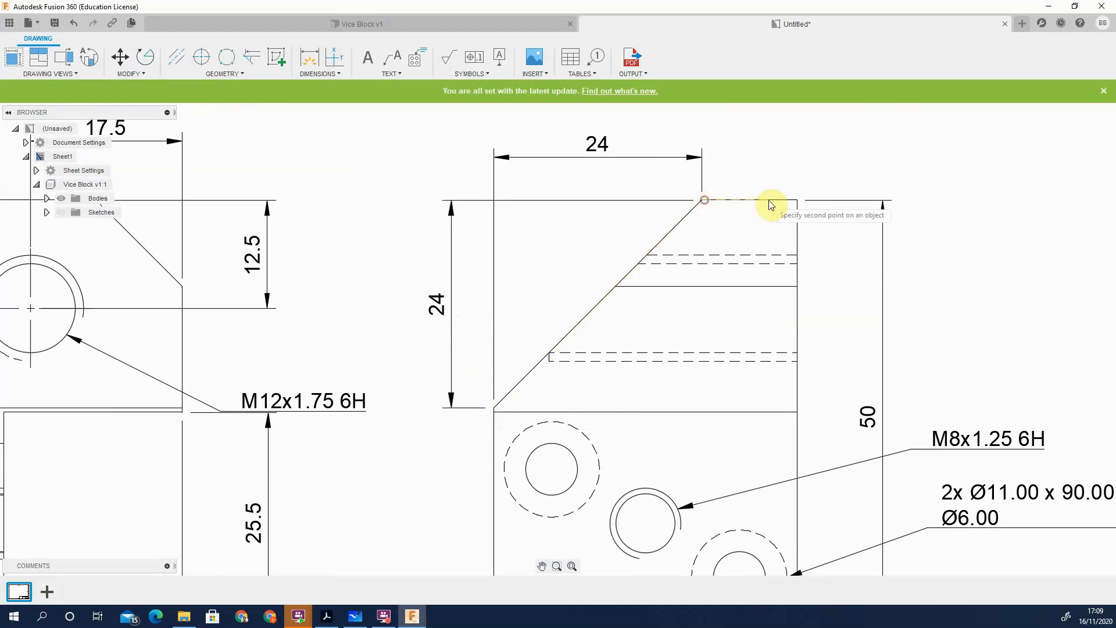
pyautogui.click(700, 158)
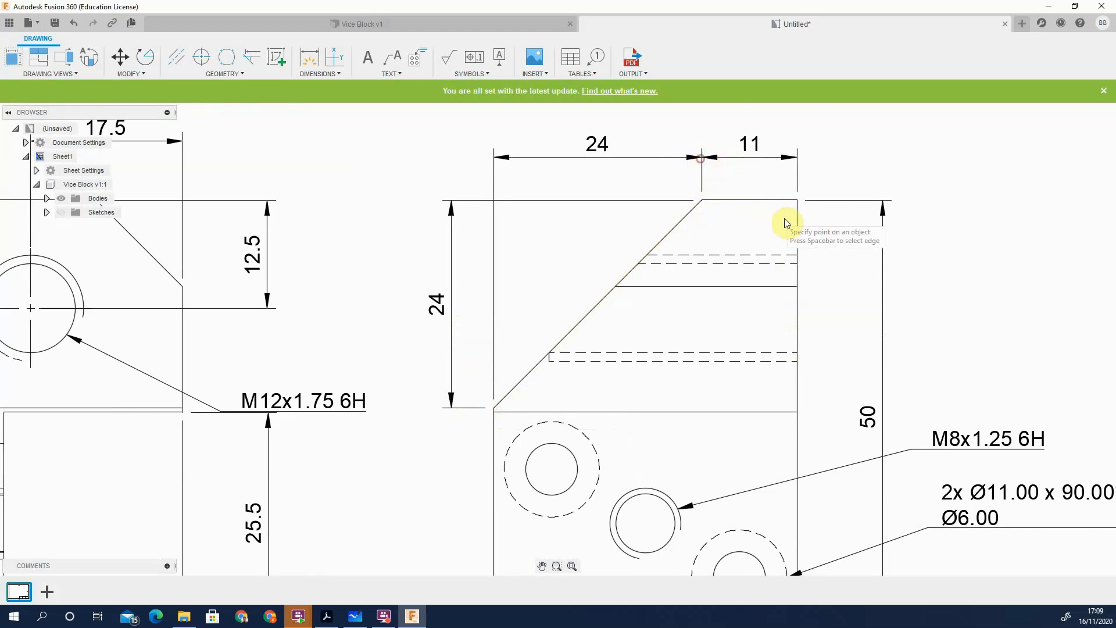
# Add a centre mark to the central threaded hole in the side view
pyautogui.scroll(2, 796, 356)
pyautogui.scroll(-2, 805, 382)
pyautogui.scroll(-4, 805, 382)
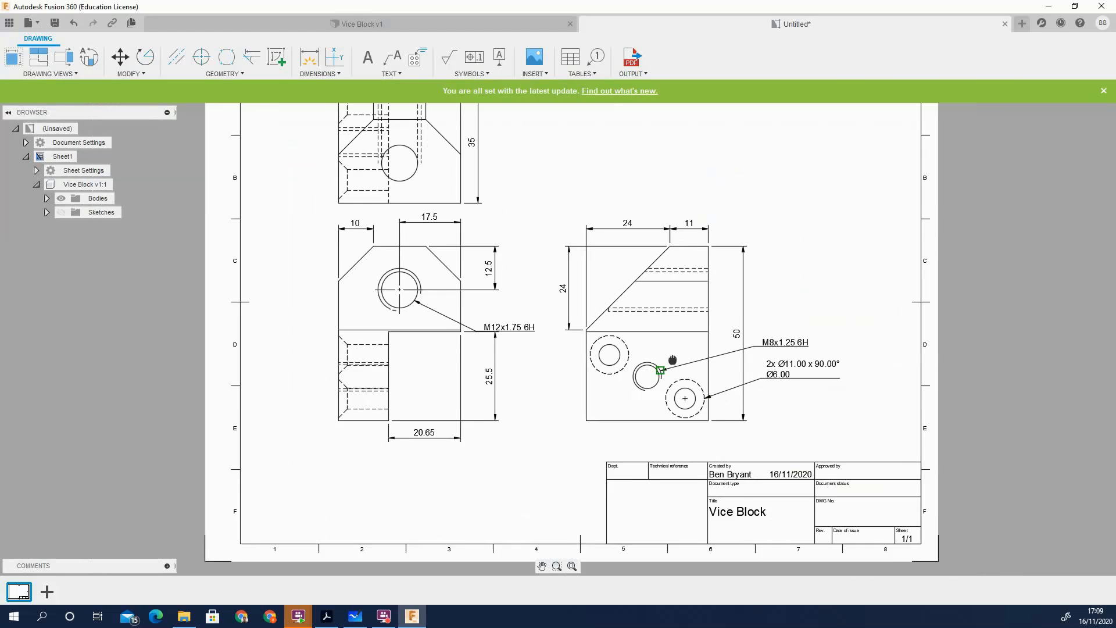
pyautogui.scroll(3, 652, 374)
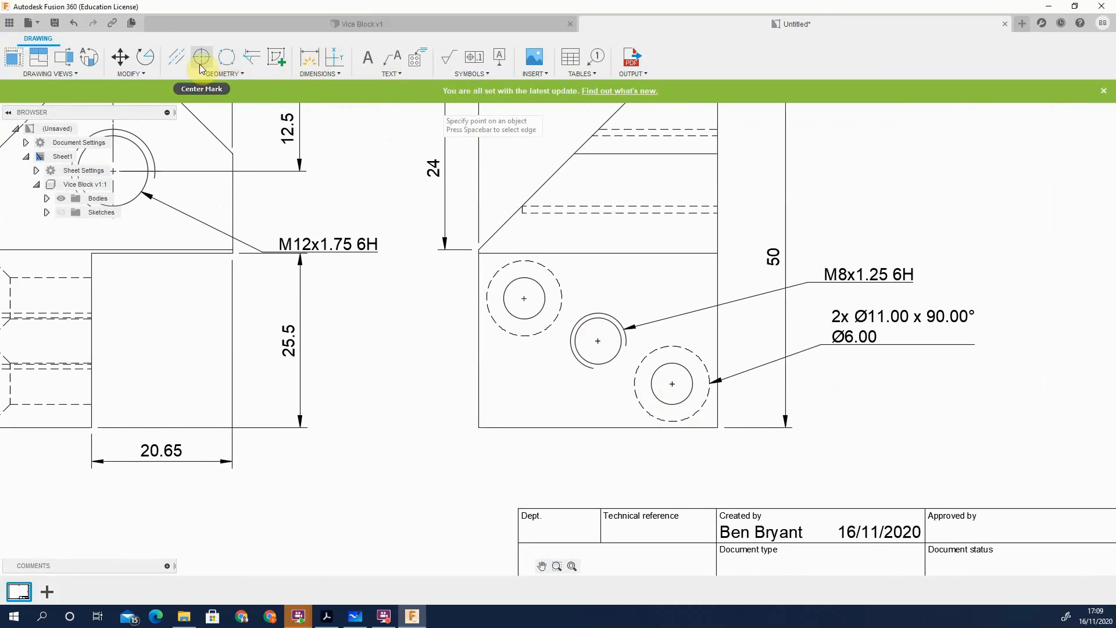
pyautogui.click(244, 74)
pyautogui.click(246, 74)
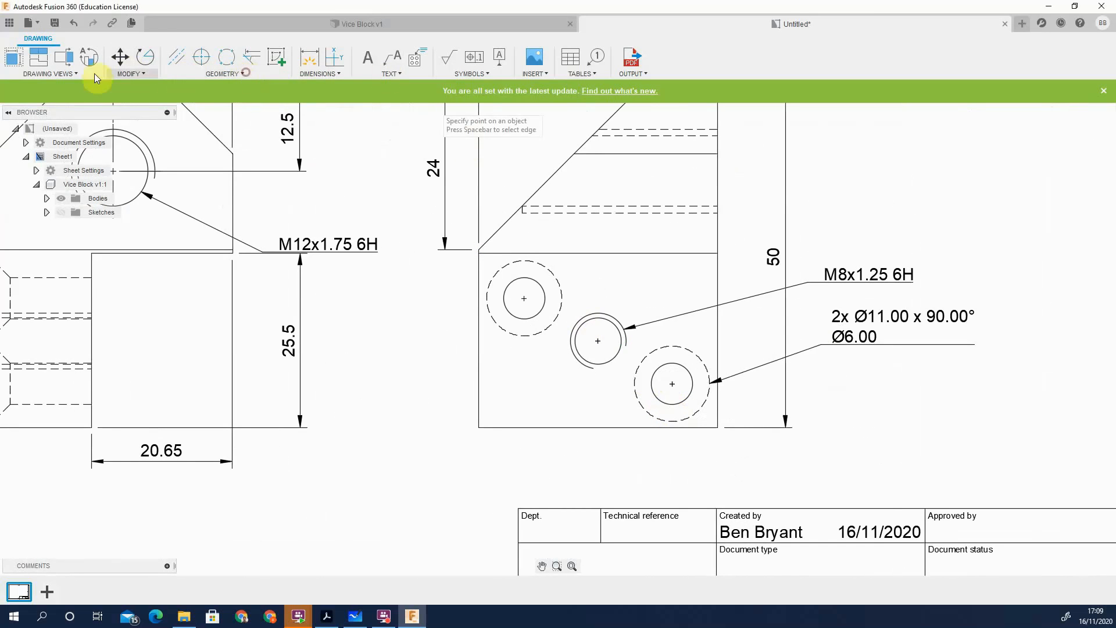
pyautogui.click(83, 74)
pyautogui.click(78, 74)
pyautogui.click(224, 74)
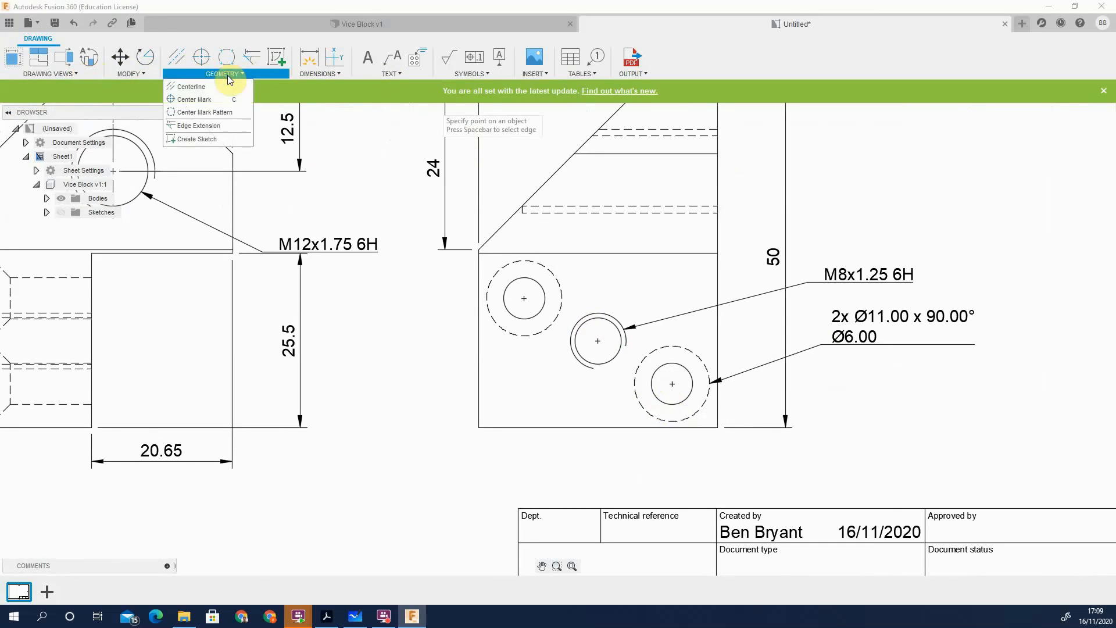
pyautogui.click(220, 99)
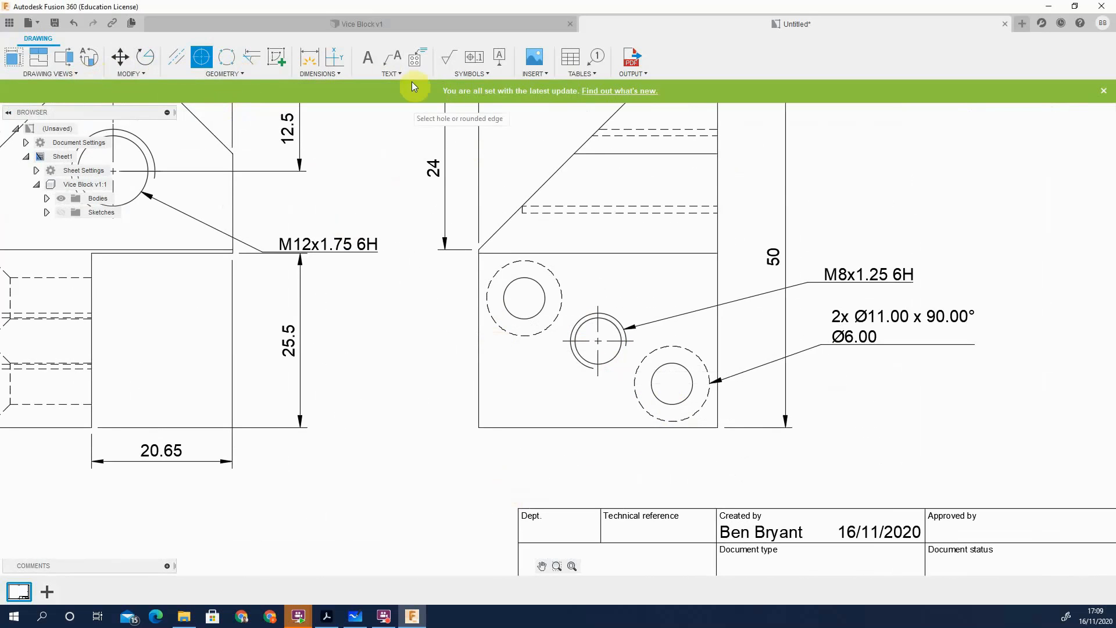
# Locate the side view's central threaded hole with linear dimensions from the bottom and left edges, placed left of and below the view
pyautogui.click(319, 71)
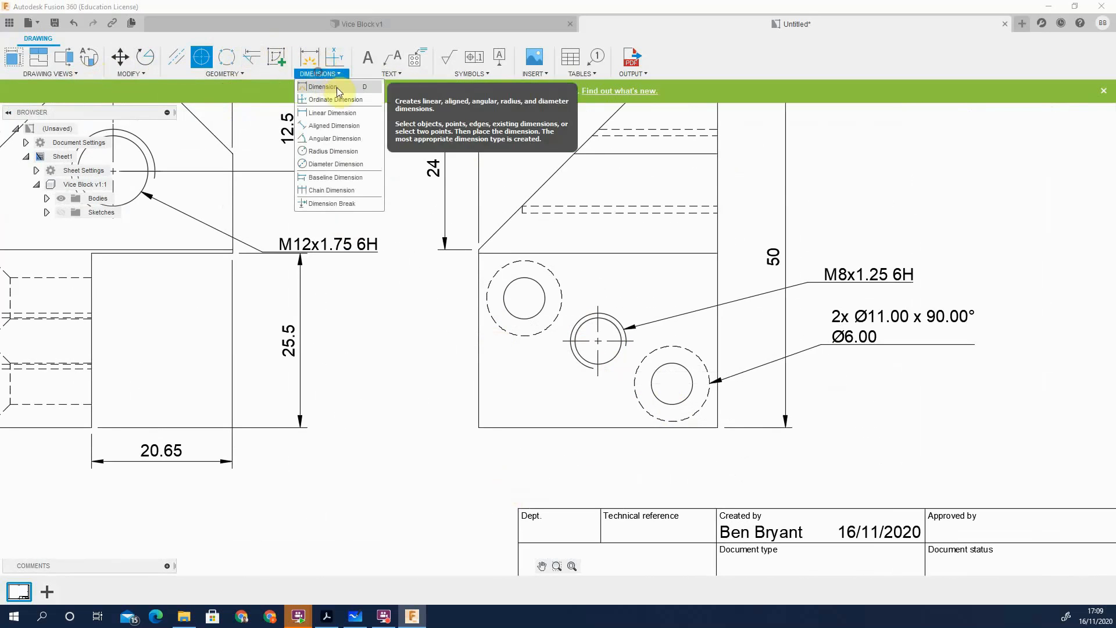
pyautogui.click(334, 111)
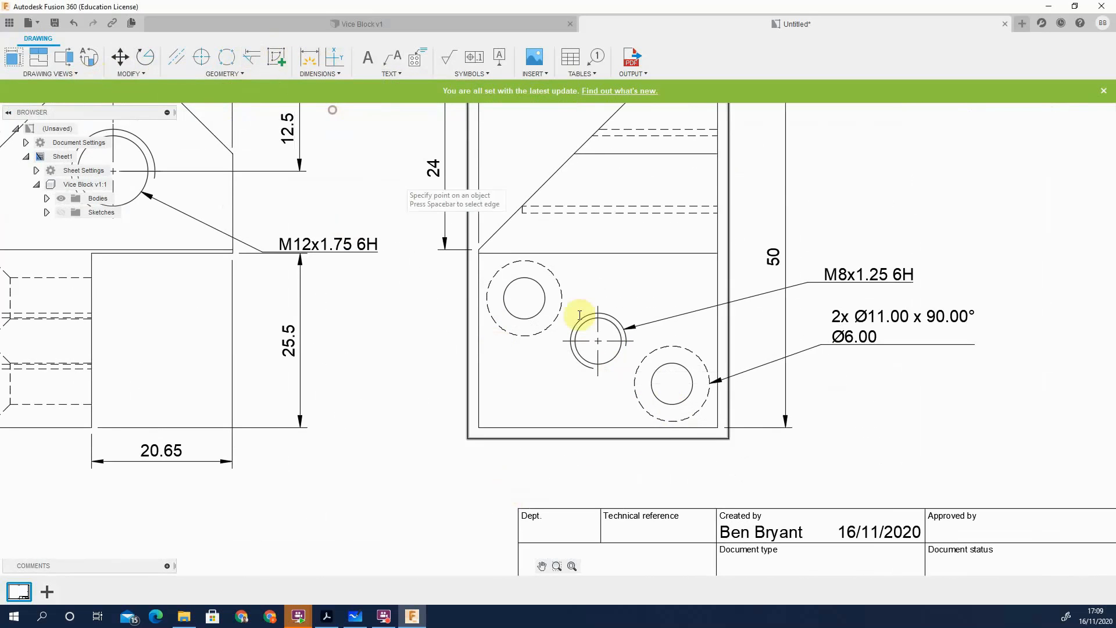
pyautogui.click(588, 343)
pyautogui.click(556, 429)
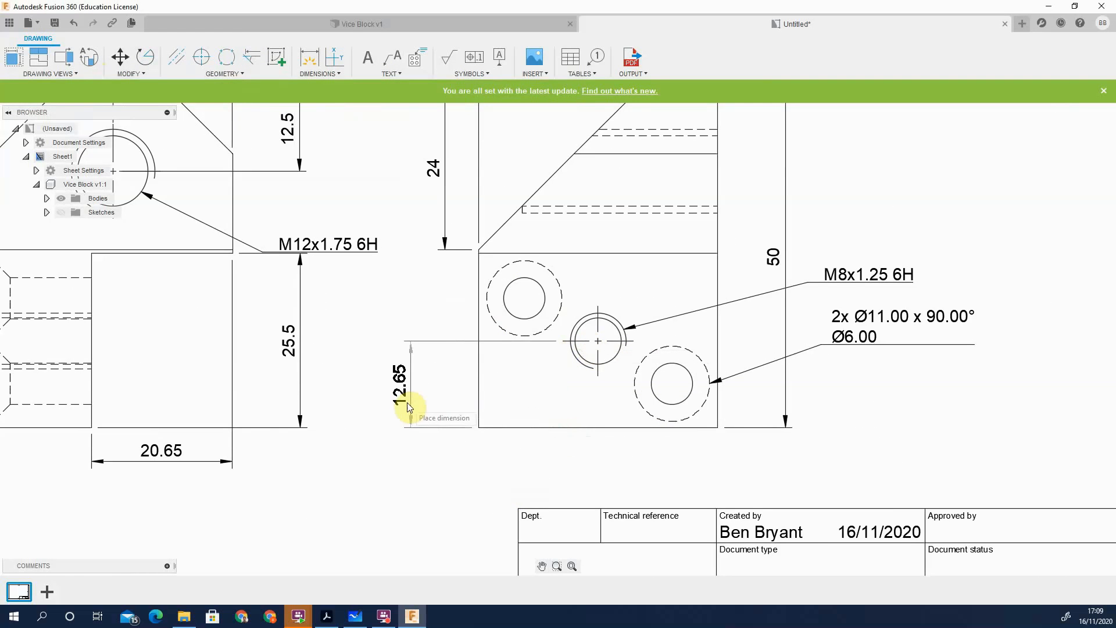
pyautogui.click(413, 404)
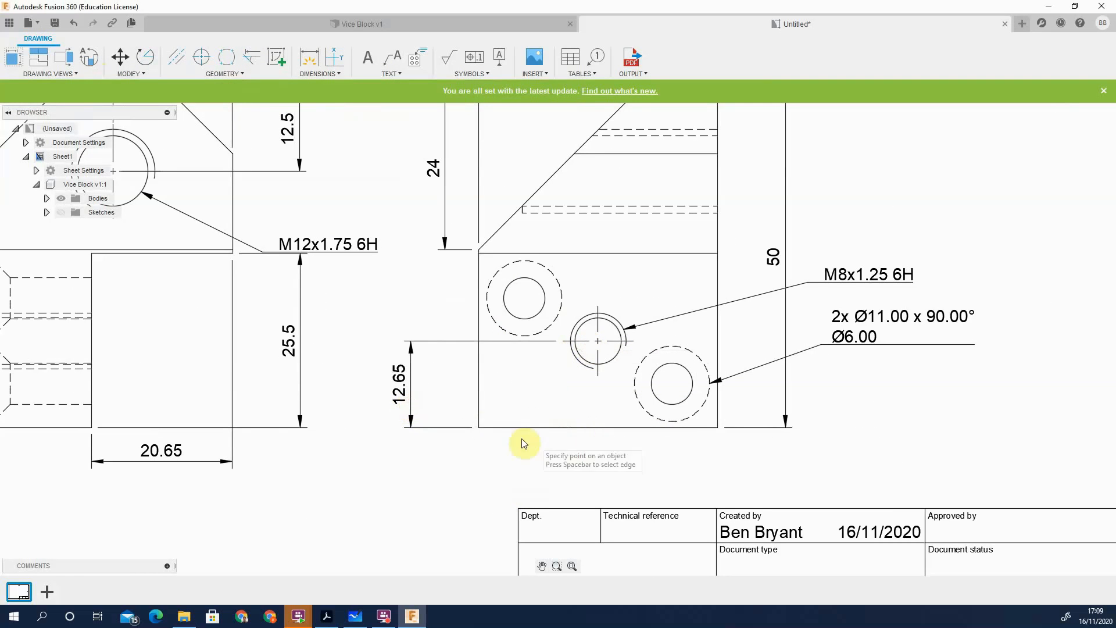
pyautogui.click(479, 427)
pyautogui.click(597, 341)
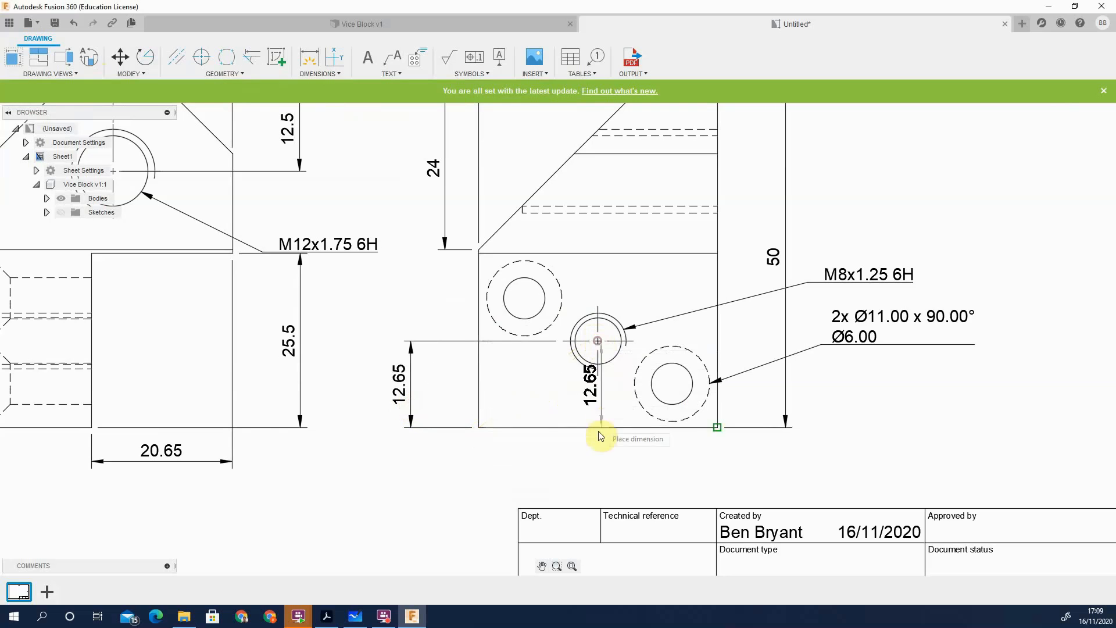
pyautogui.click(567, 454)
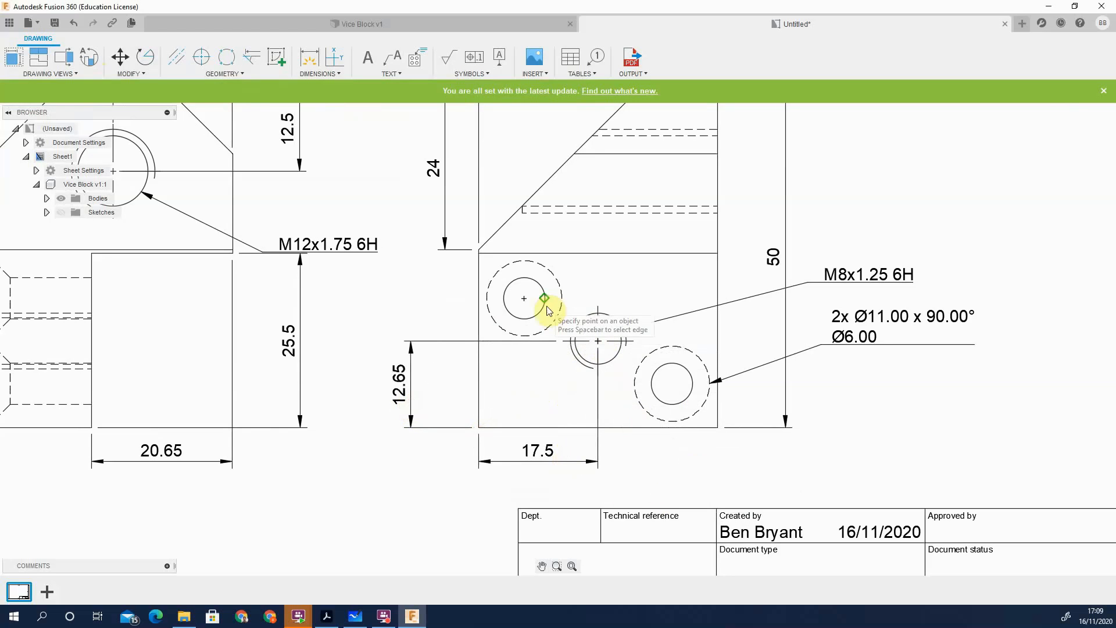
pyautogui.click(524, 298)
pyautogui.click(672, 384)
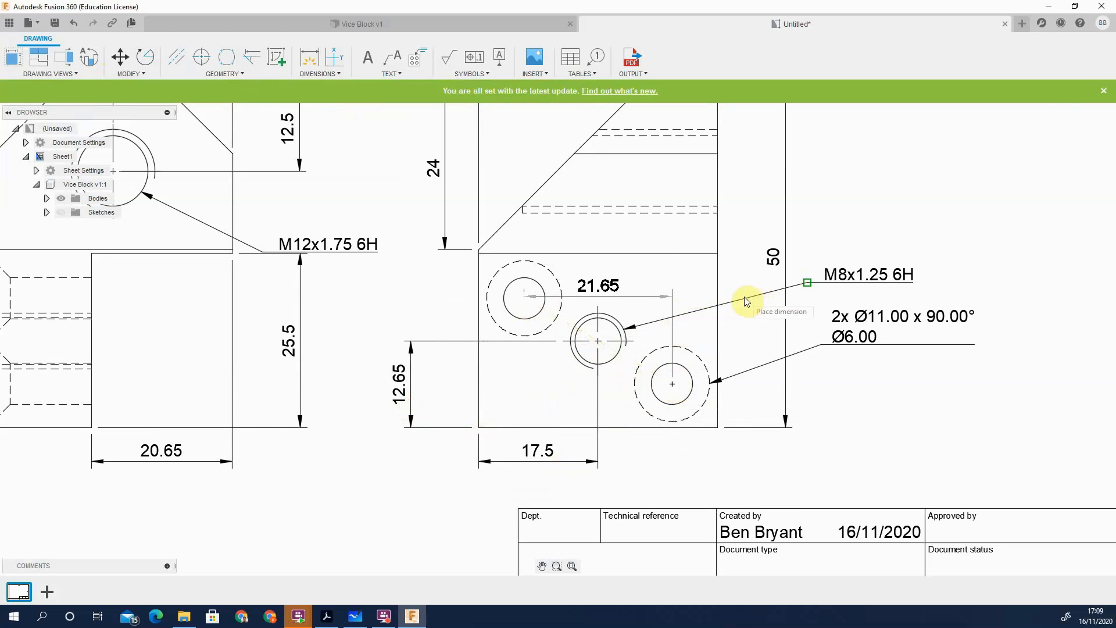
pyautogui.press('Escape')
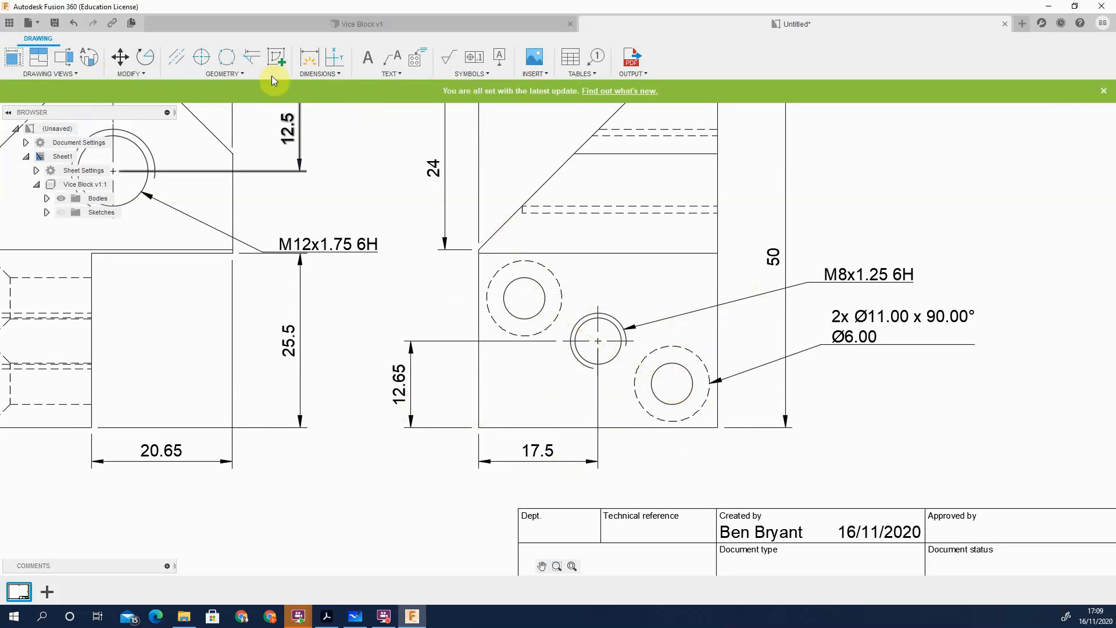
# Dimension the diagonal centre-to-centre distance between the side view's two countersunk holes, placing it above the central threaded hole
pyautogui.click(310, 62)
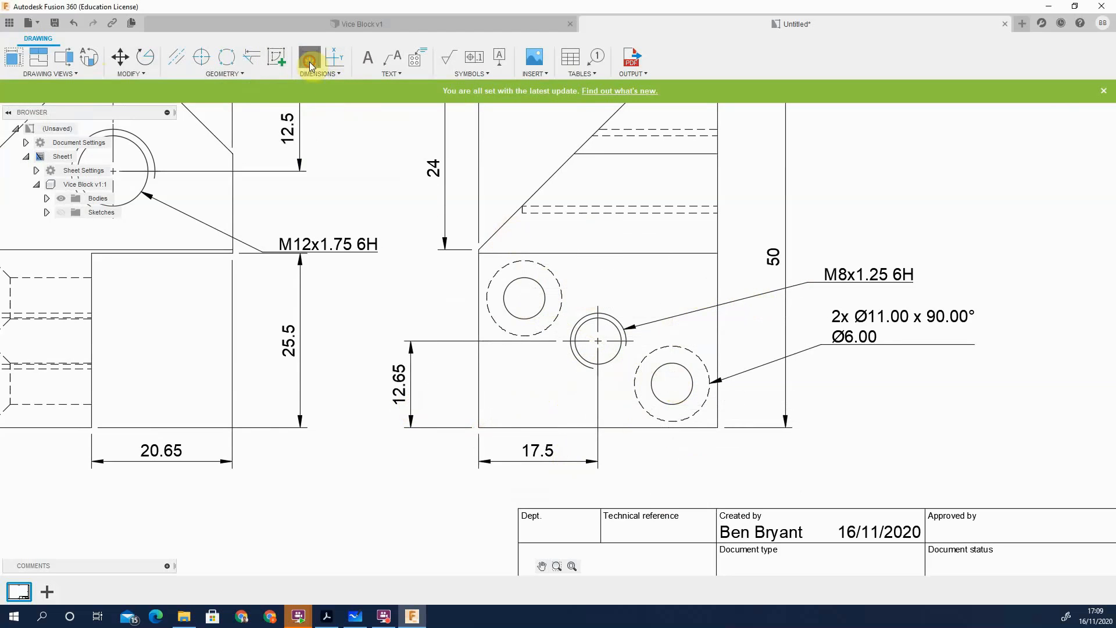
pyautogui.click(524, 300)
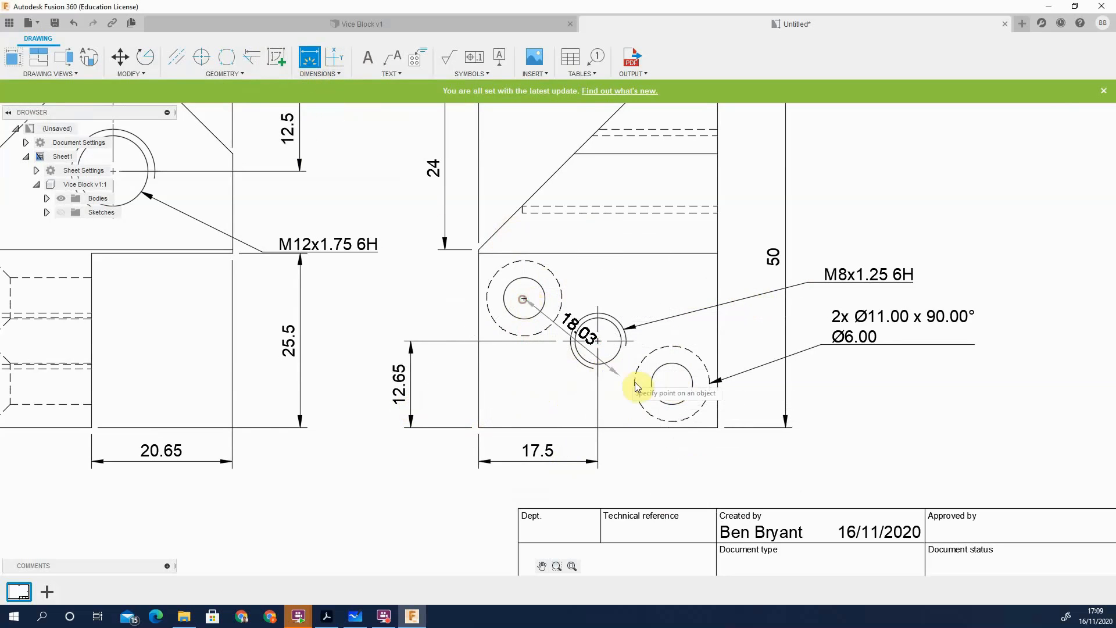
pyautogui.click(673, 383)
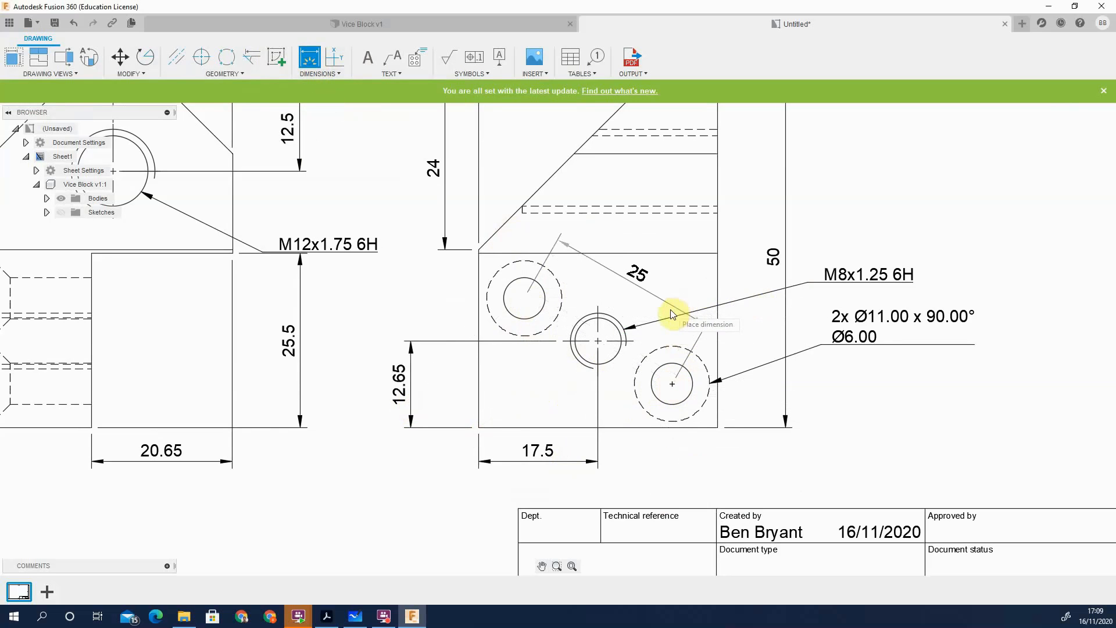
pyautogui.click(672, 314)
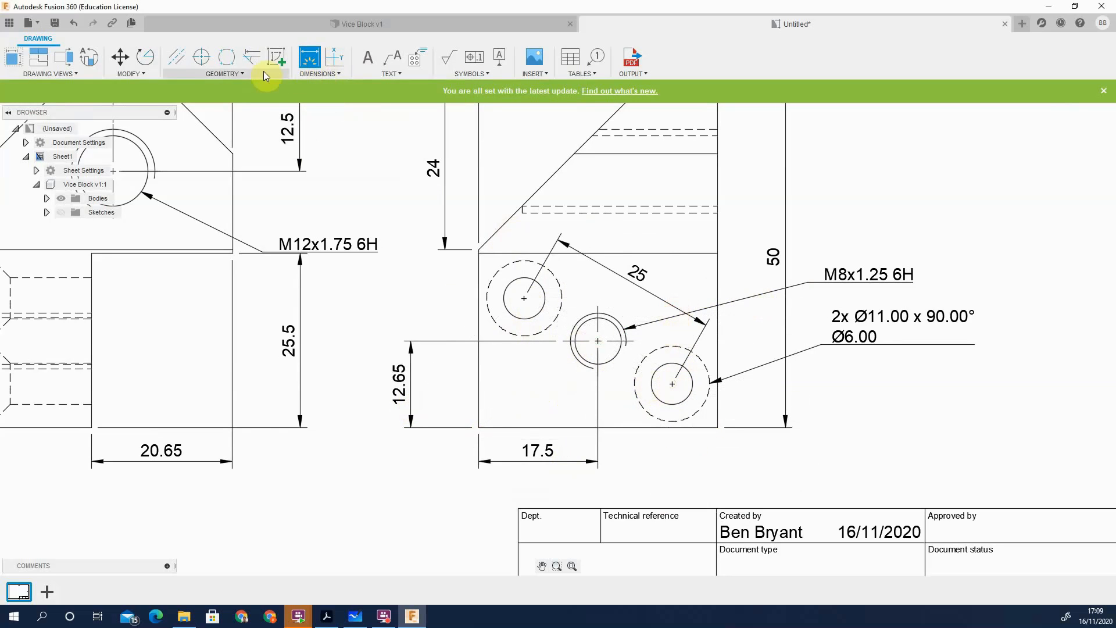
pyautogui.click(265, 76)
pyautogui.click(319, 75)
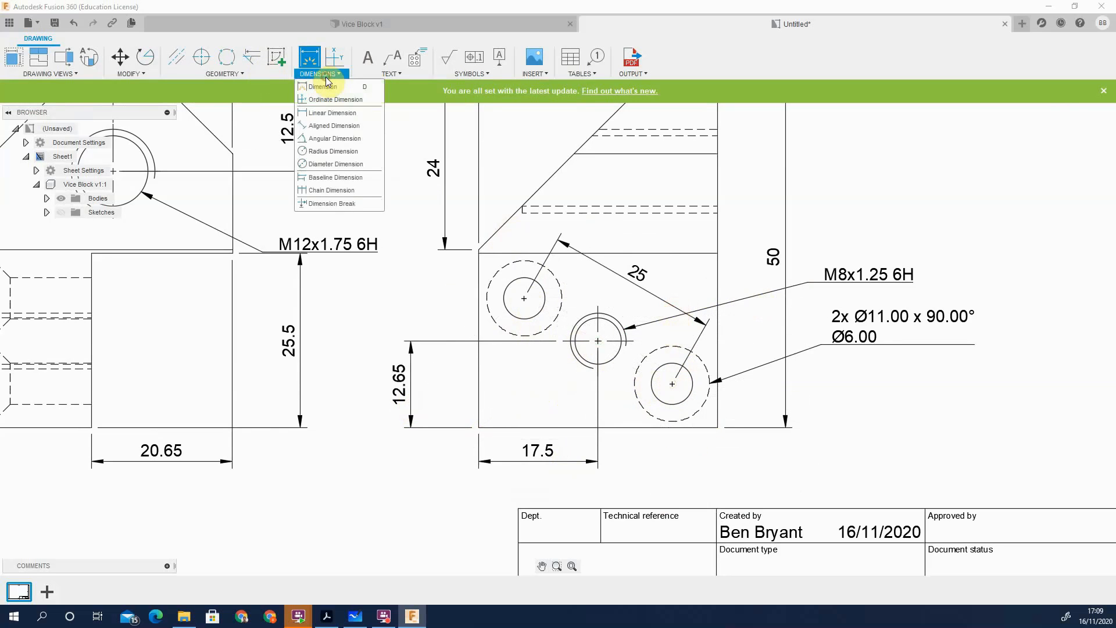
pyautogui.click(341, 138)
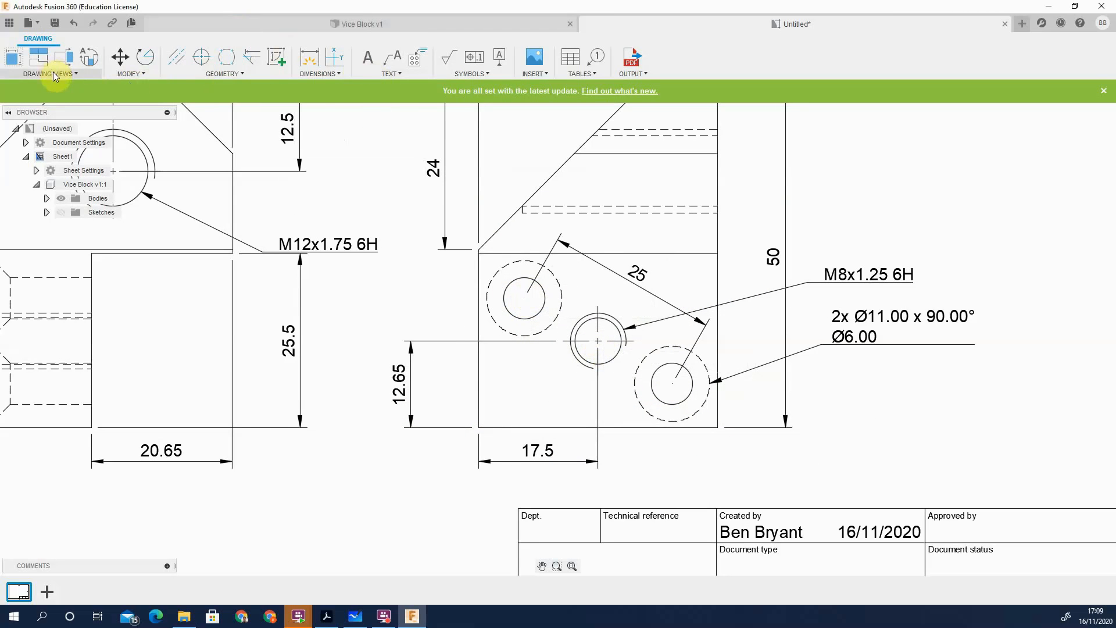
pyautogui.click(191, 75)
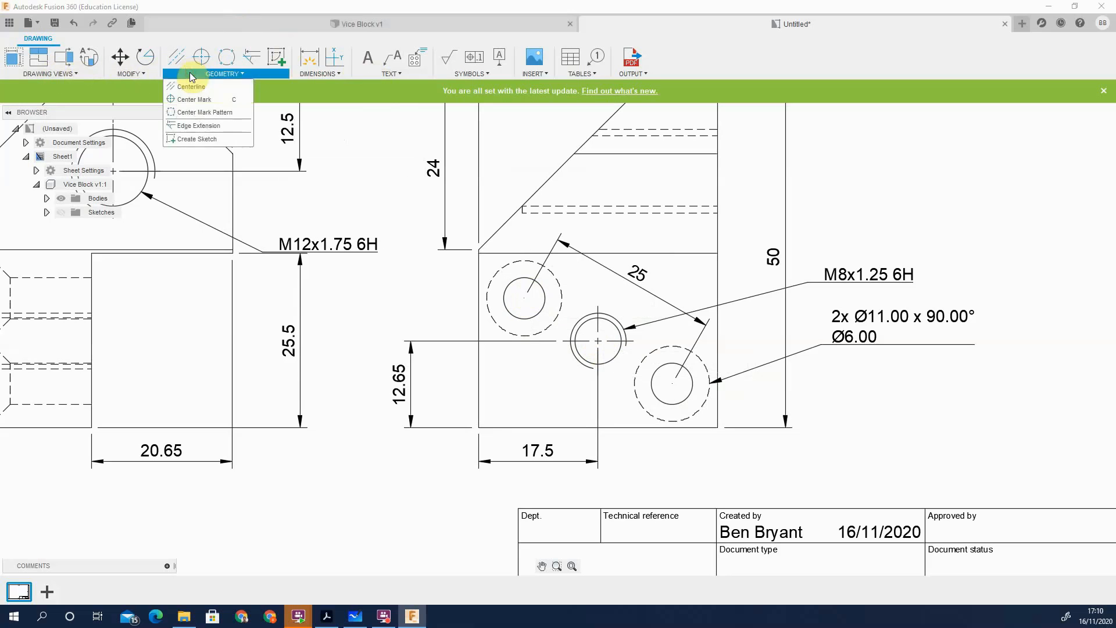
pyautogui.click(189, 86)
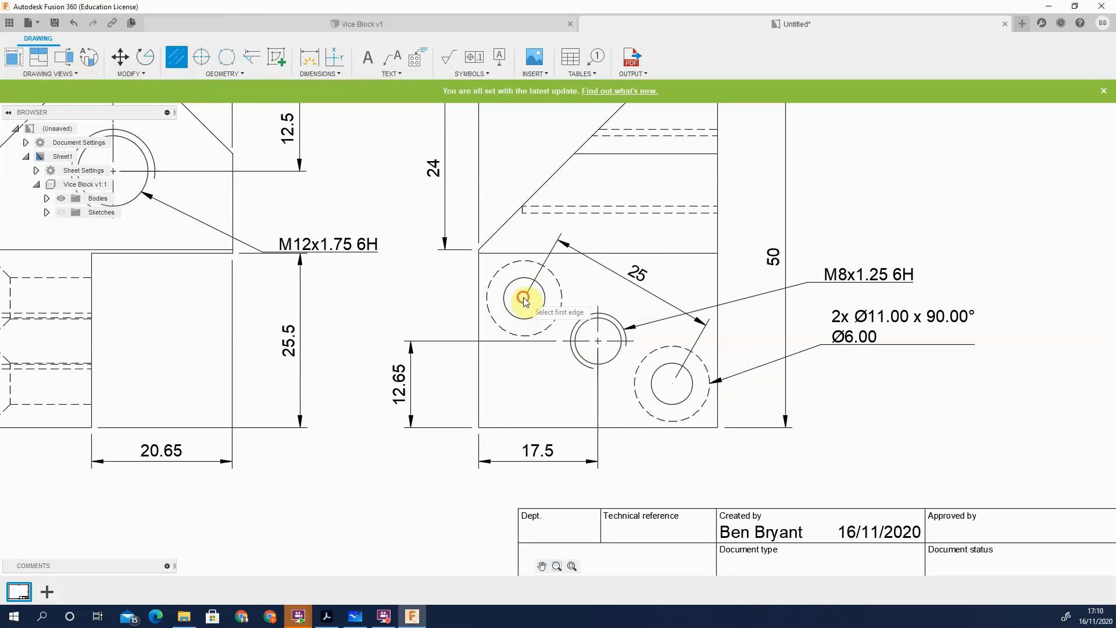
pyautogui.click(200, 73)
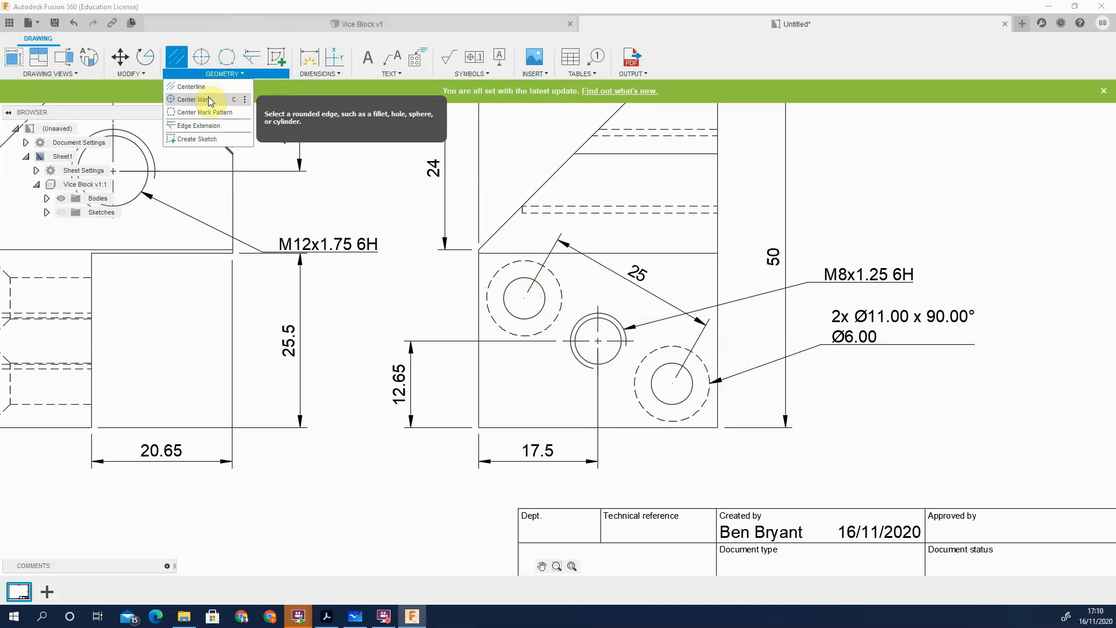
pyautogui.click(120, 56)
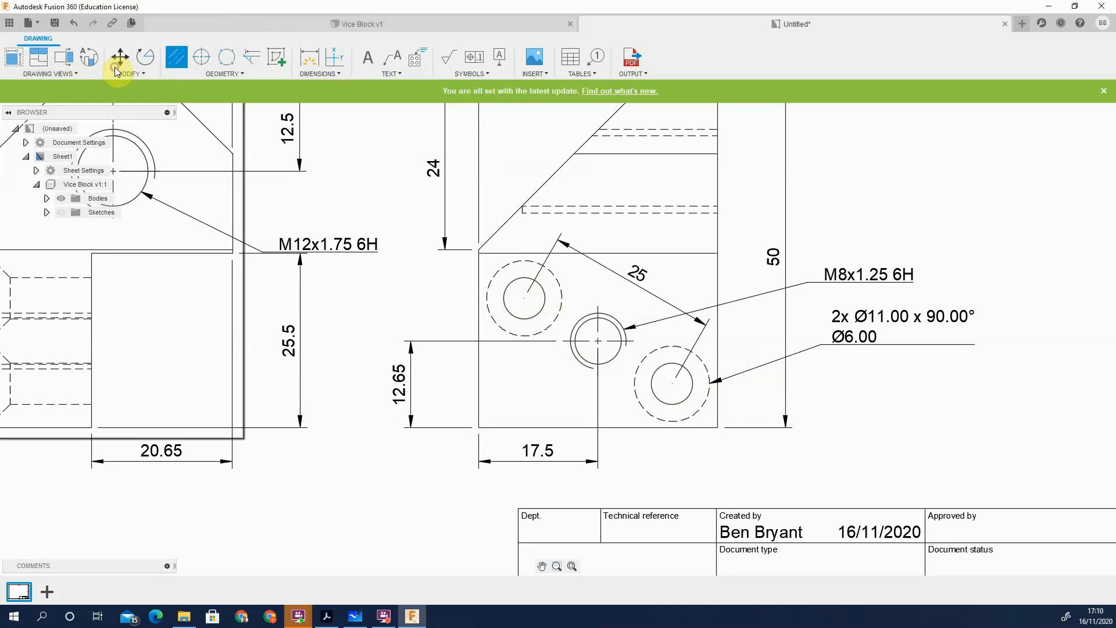
pyautogui.click(124, 74)
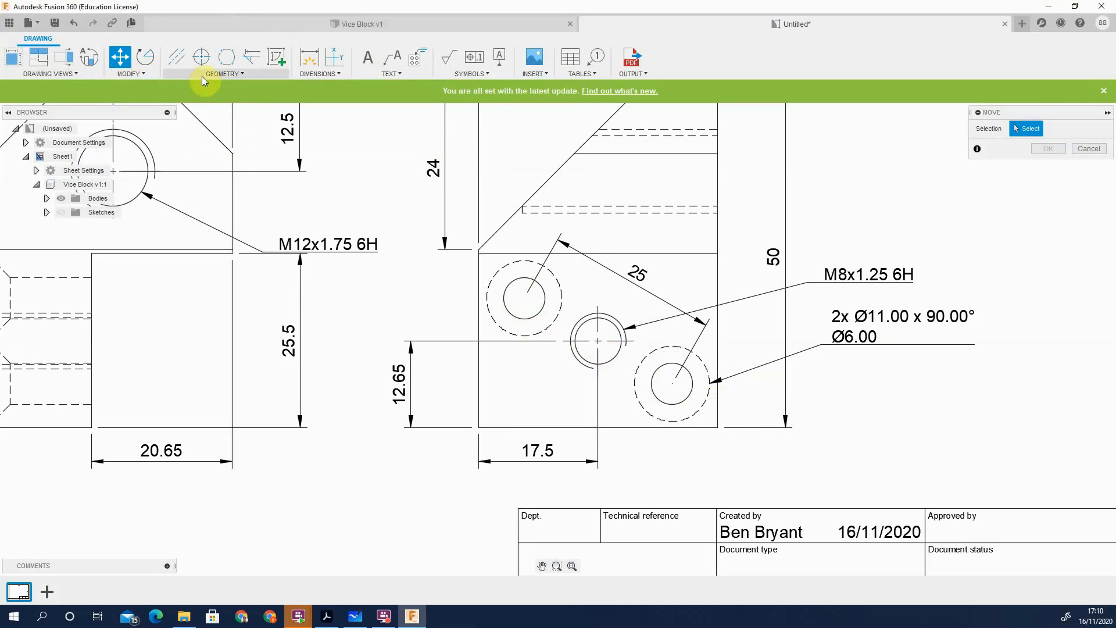
# Sketch a line on the sheet joining the centres of the side view's two countersunk holes, and finish the sketch
pyautogui.click(276, 58)
pyautogui.click(296, 140)
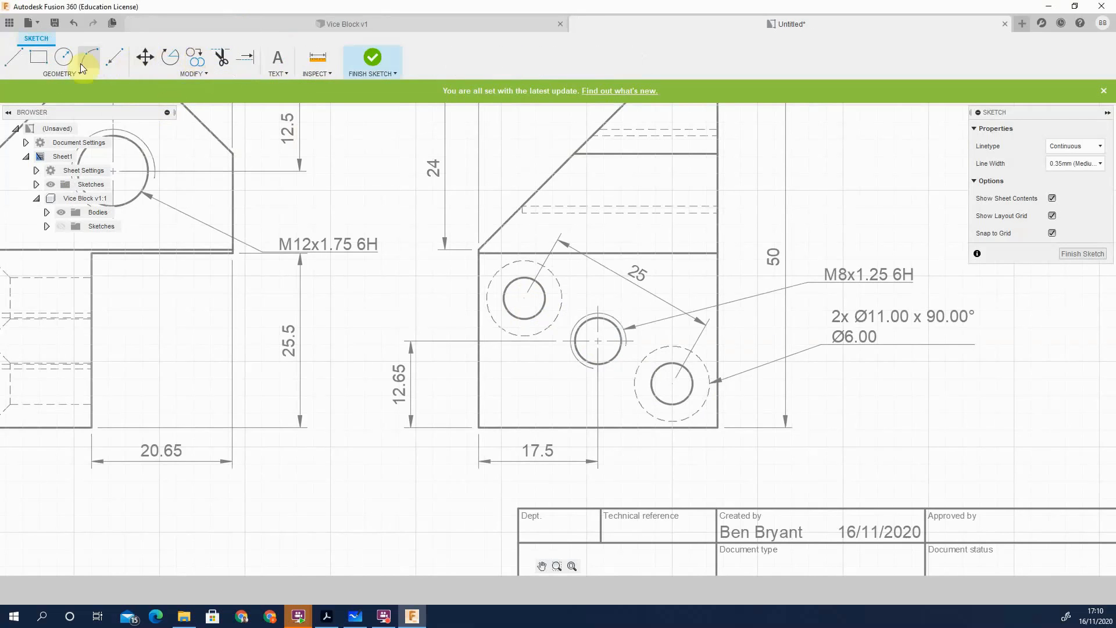
pyautogui.click(13, 57)
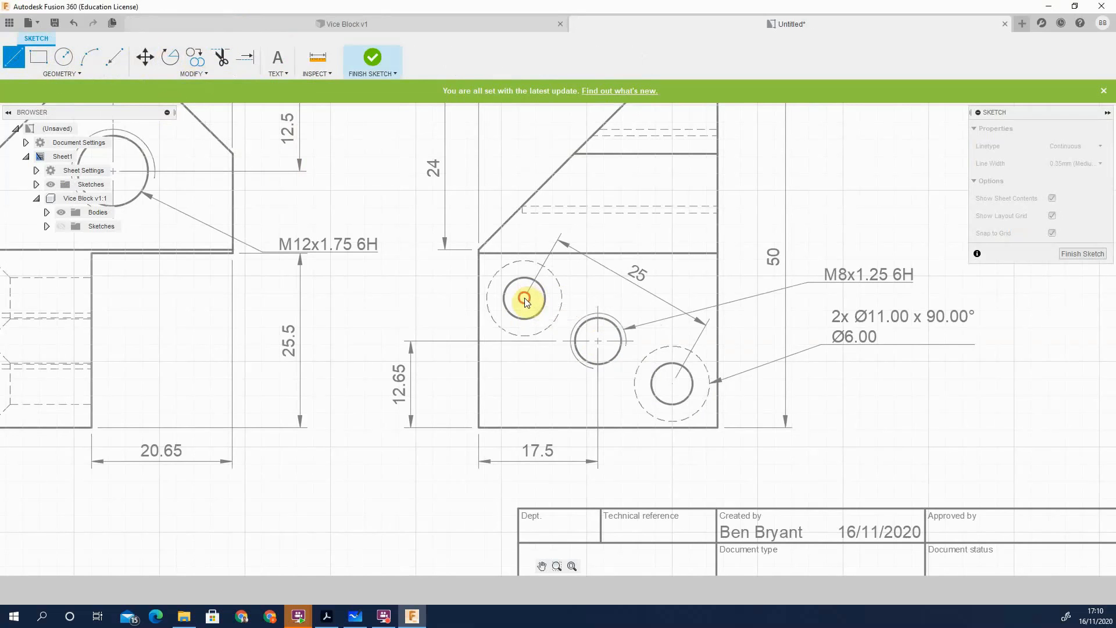
pyautogui.click(524, 298)
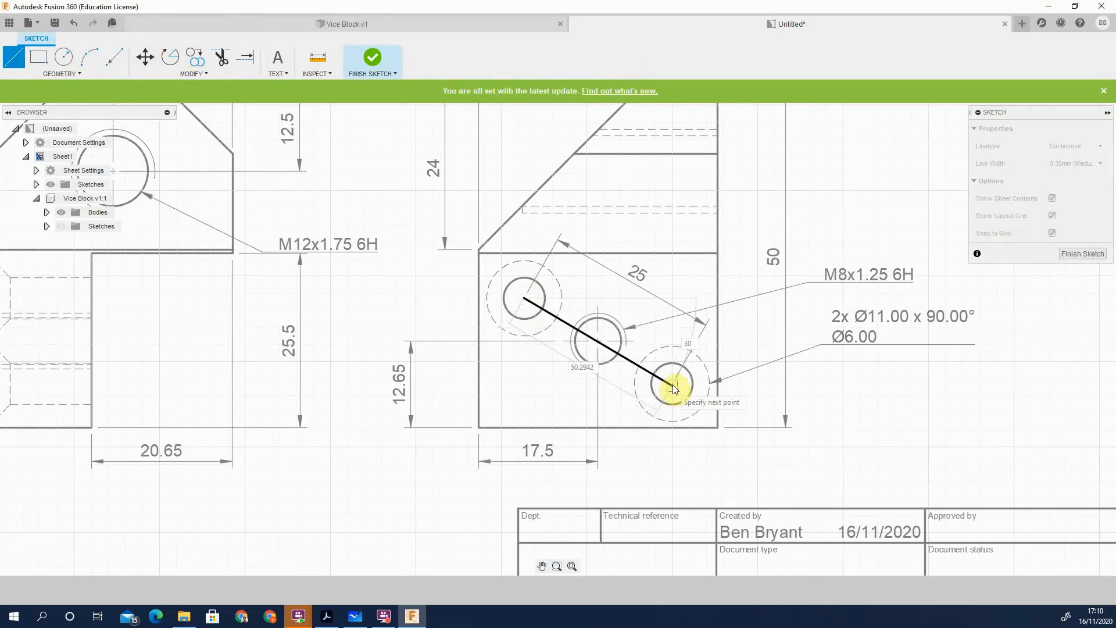
pyautogui.click(673, 385)
pyautogui.press('Escape')
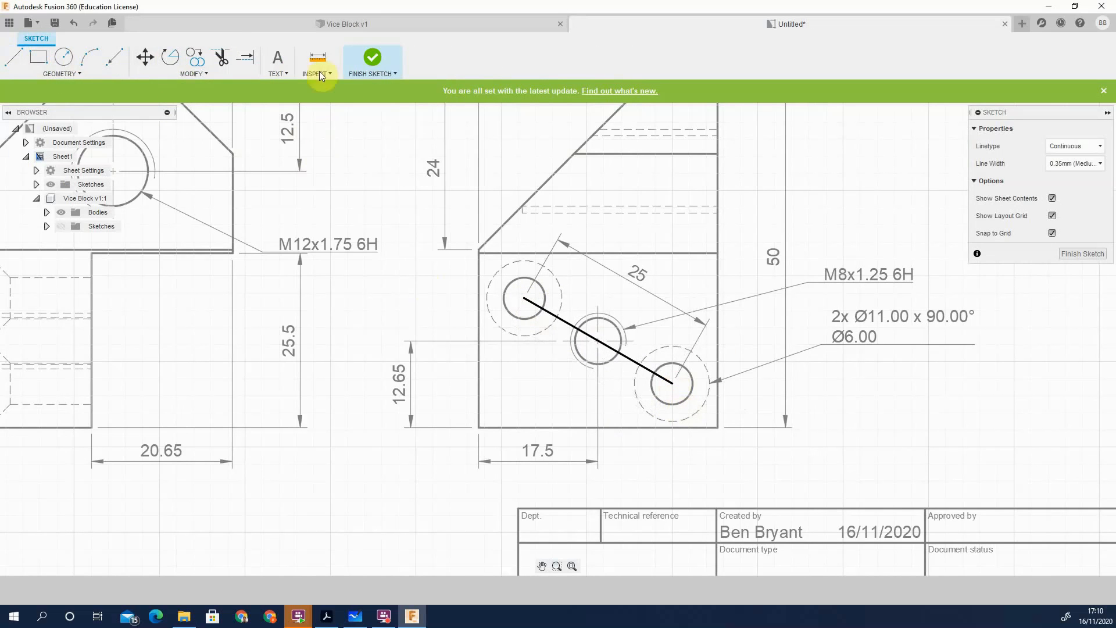
pyautogui.click(369, 60)
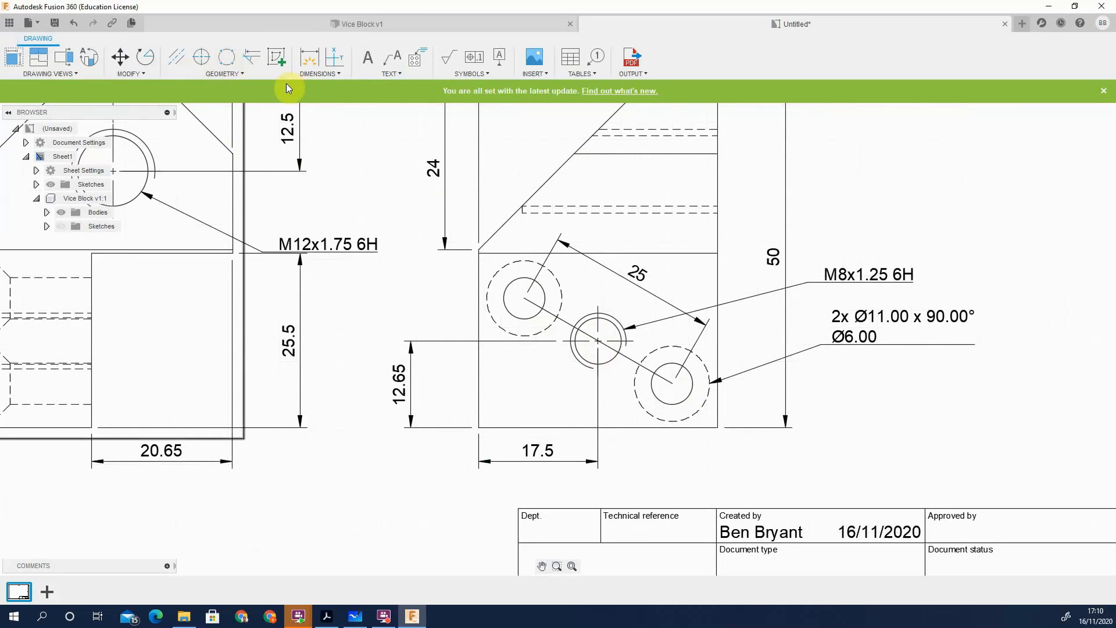
# Add an angular dimension between the sketched hole-centre line and the side view's bottom edge, placing it below the upper countersunk hole
pyautogui.click(329, 74)
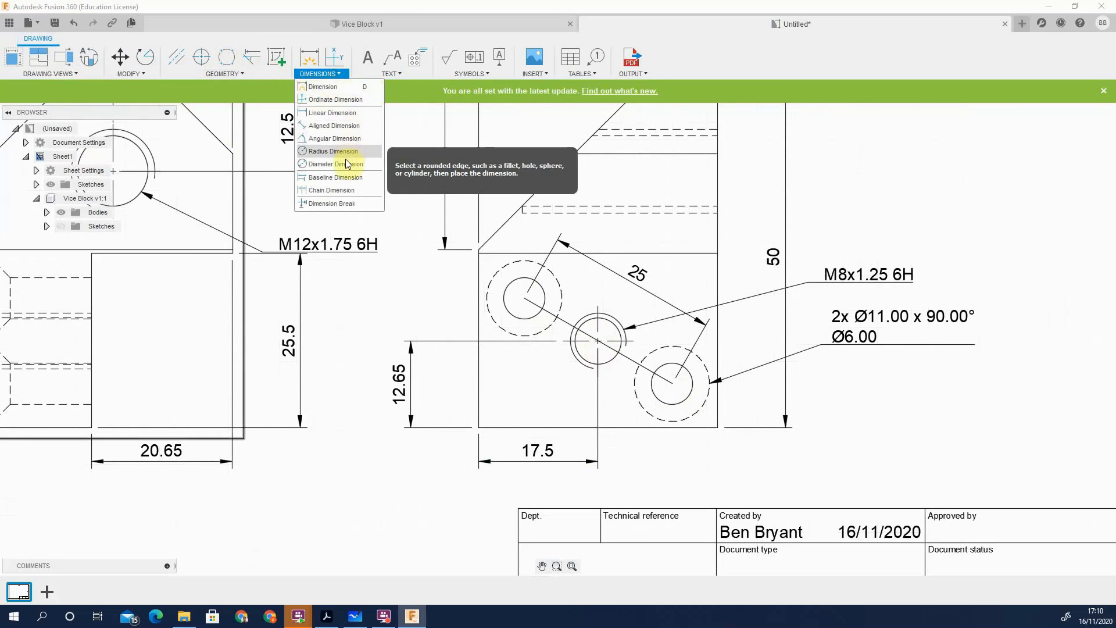
pyautogui.click(335, 139)
pyautogui.click(617, 353)
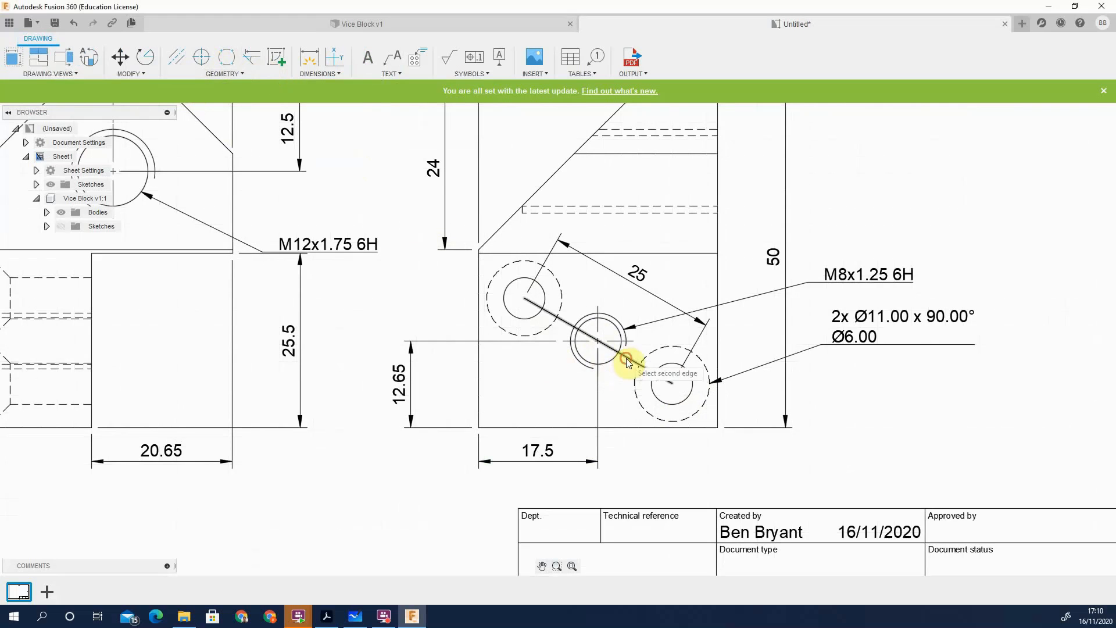
pyautogui.click(587, 427)
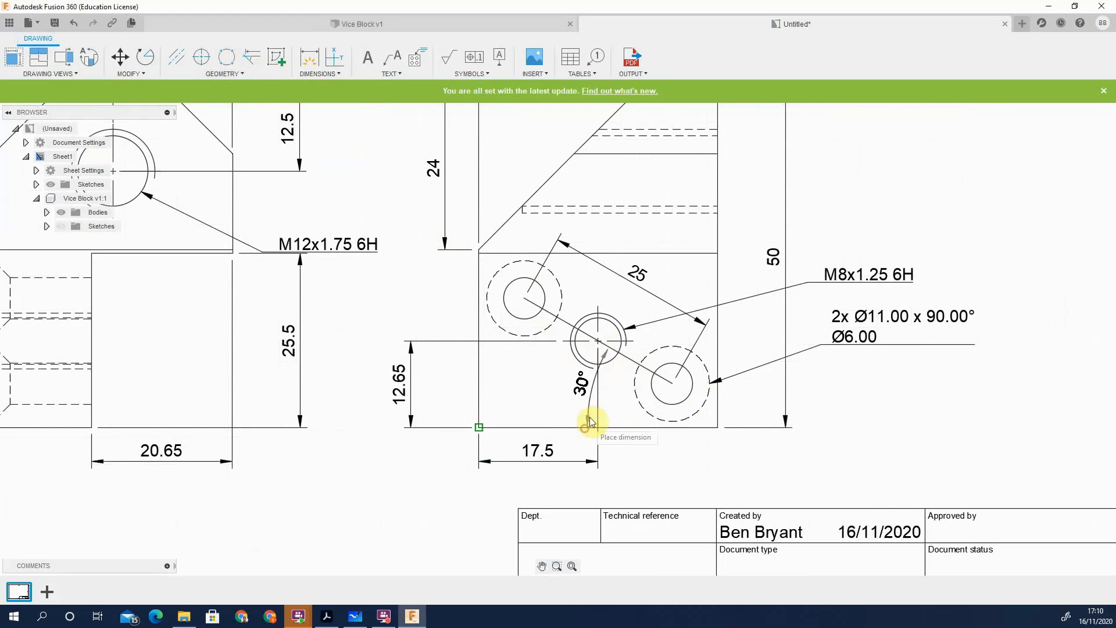
pyautogui.click(545, 374)
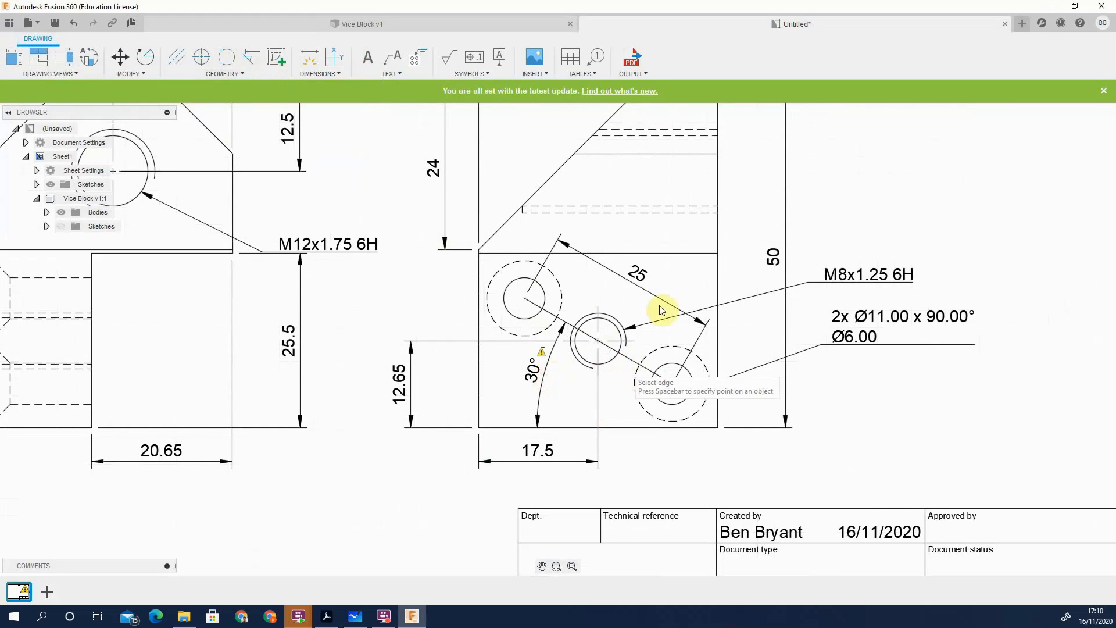
# Open the title block for editing and enter VB001 as the drawing number
pyautogui.scroll(-5, 855, 423)
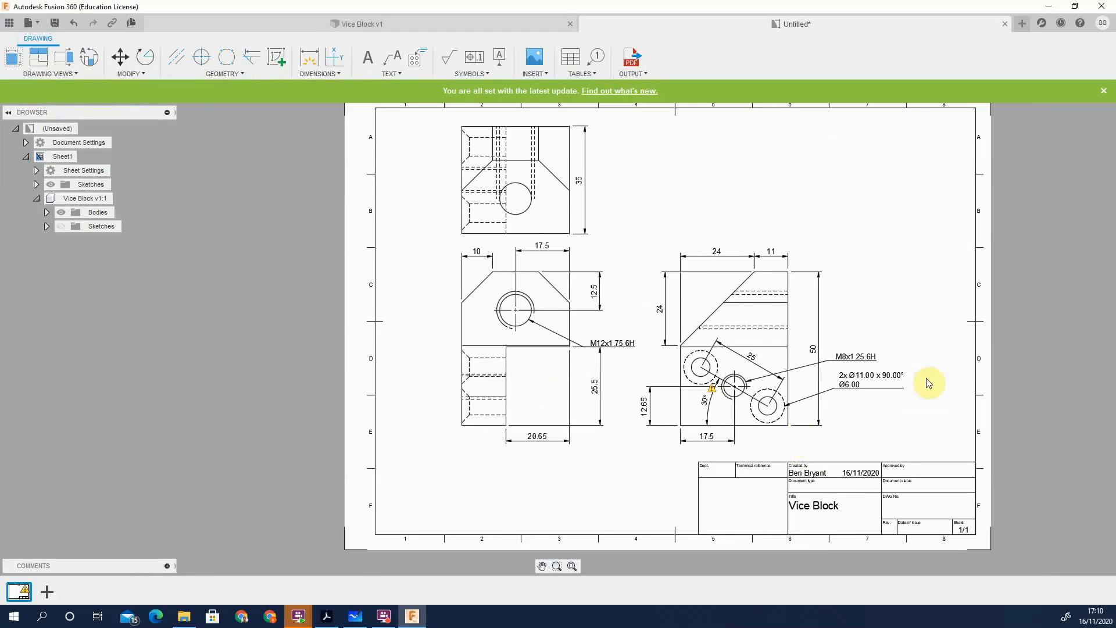
pyautogui.scroll(2, 755, 511)
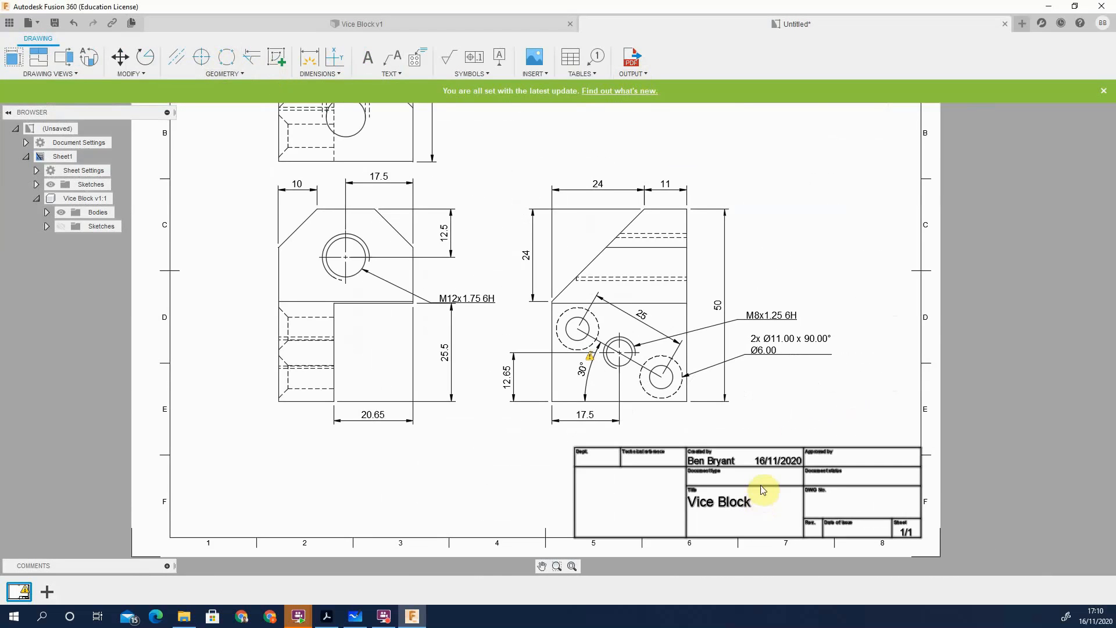
pyautogui.doubleClick(763, 490)
pyautogui.click(793, 372)
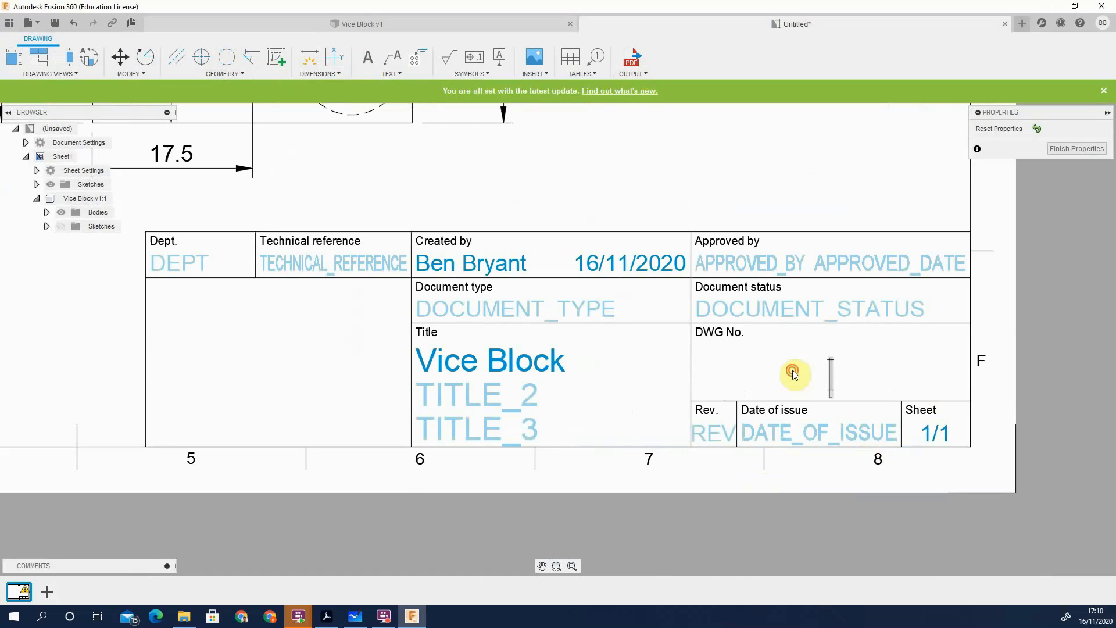
pyautogui.write('VB01')
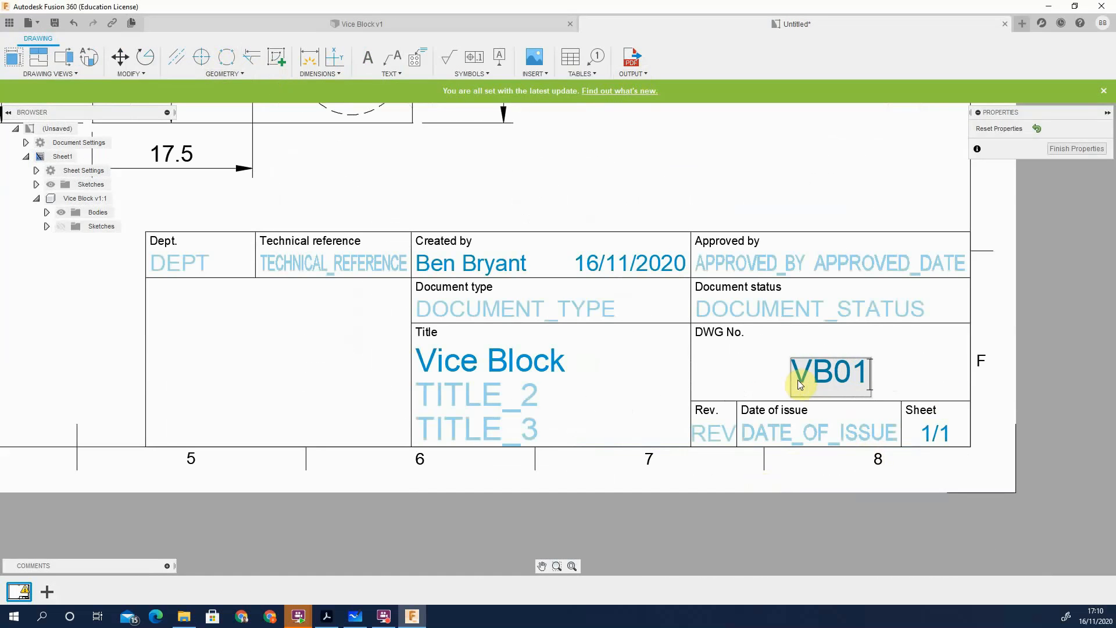
pyautogui.press('BackSpace')
pyautogui.write('01')
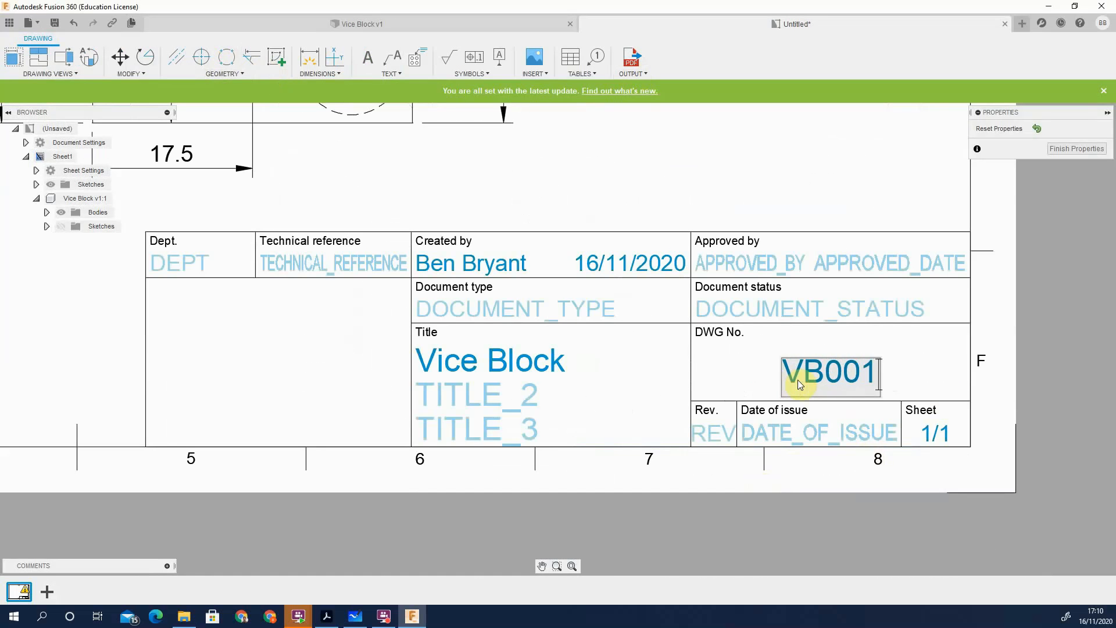
pyautogui.press('Return')
# Set the title block's document status to FINAL and its document type to PART
pyautogui.click(770, 308)
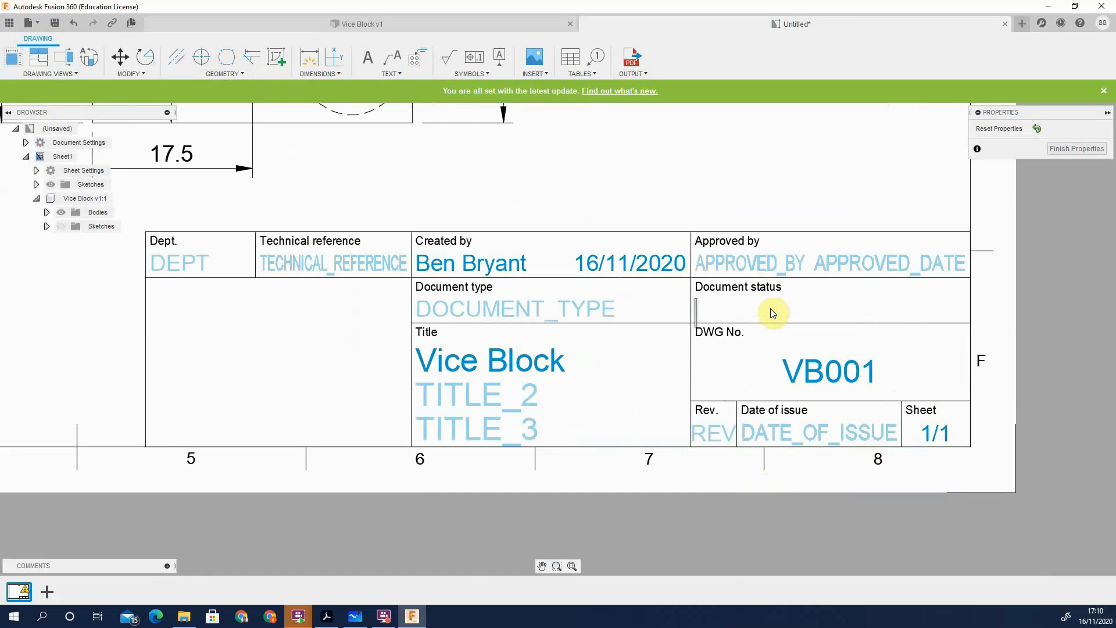
pyautogui.write('Fi')
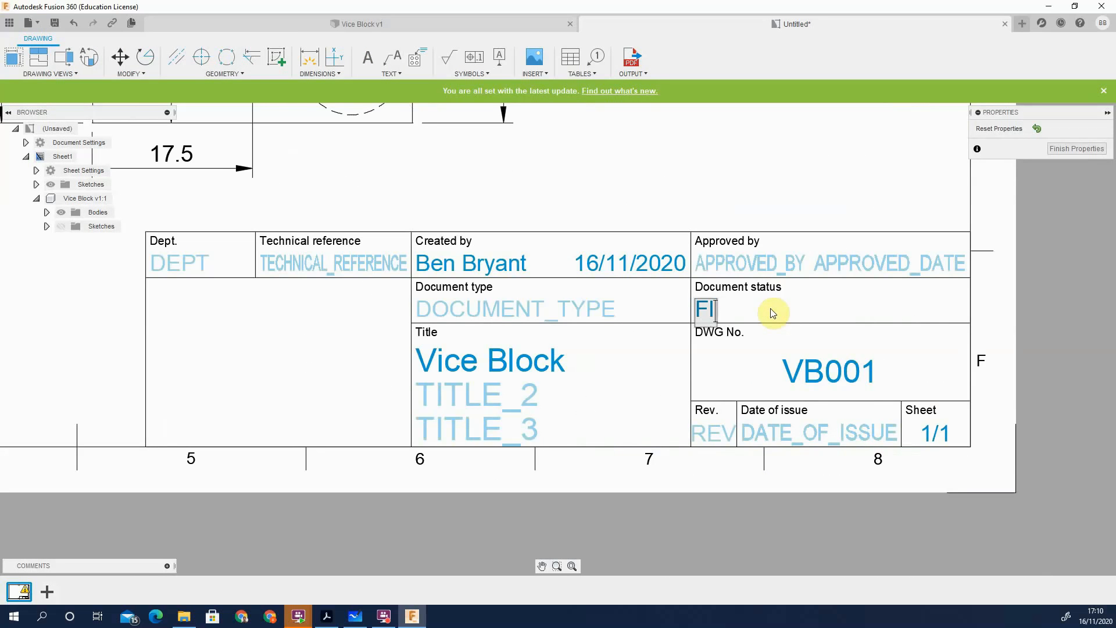
pyautogui.press('Return')
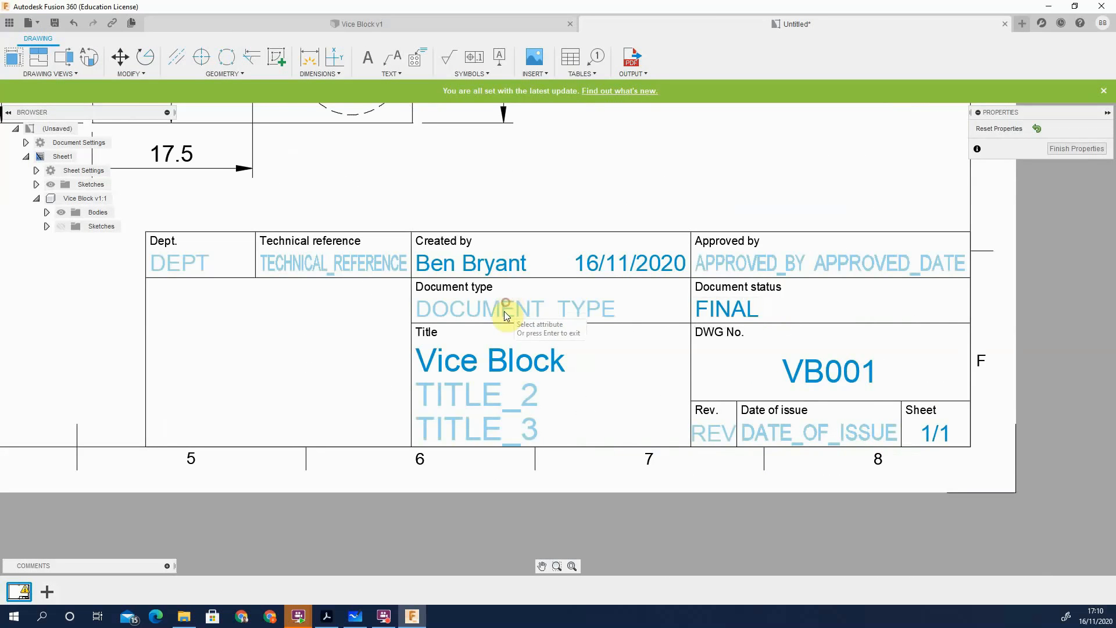
pyautogui.click(503, 312)
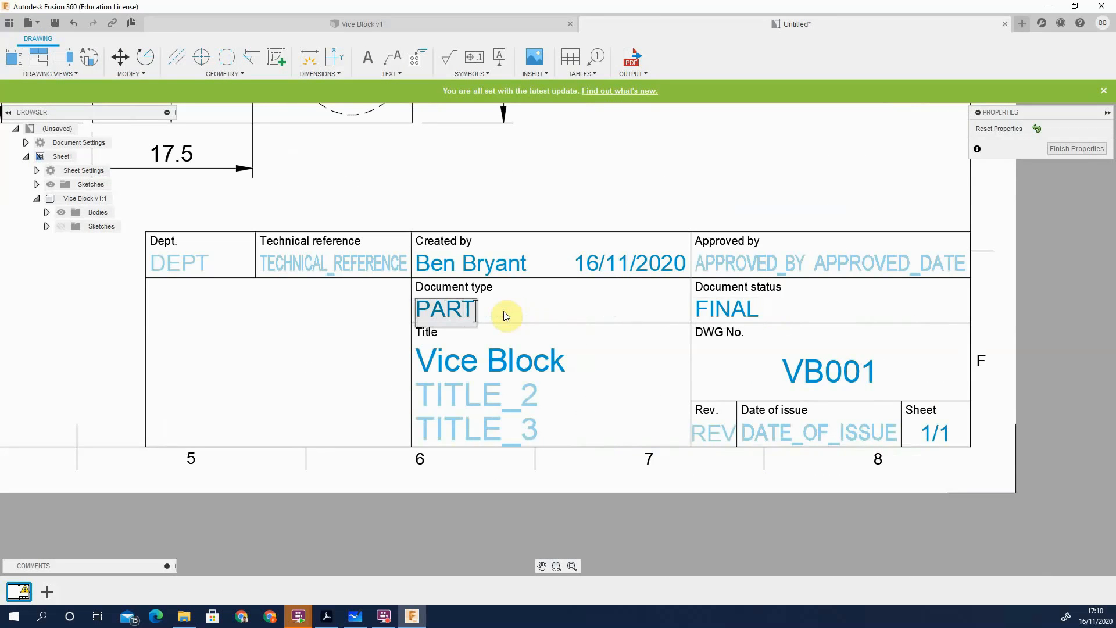
pyautogui.press('Return')
# Fill in the approver's name in the title block and set the approval date to 16/11/2020
pyautogui.click(780, 267)
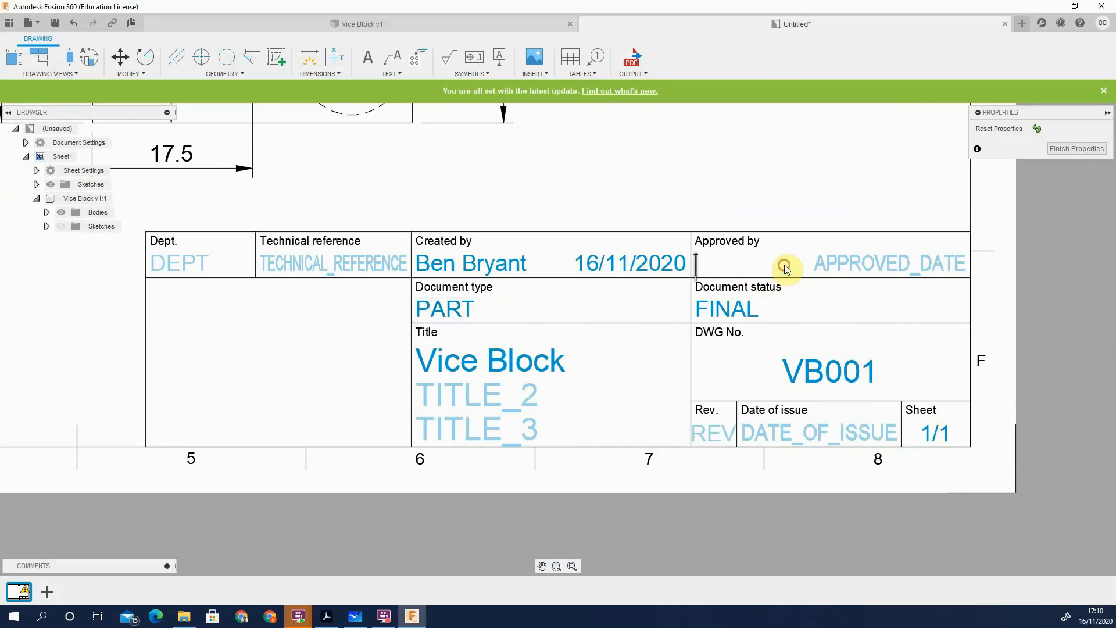
pyautogui.write('J BLOGGS')
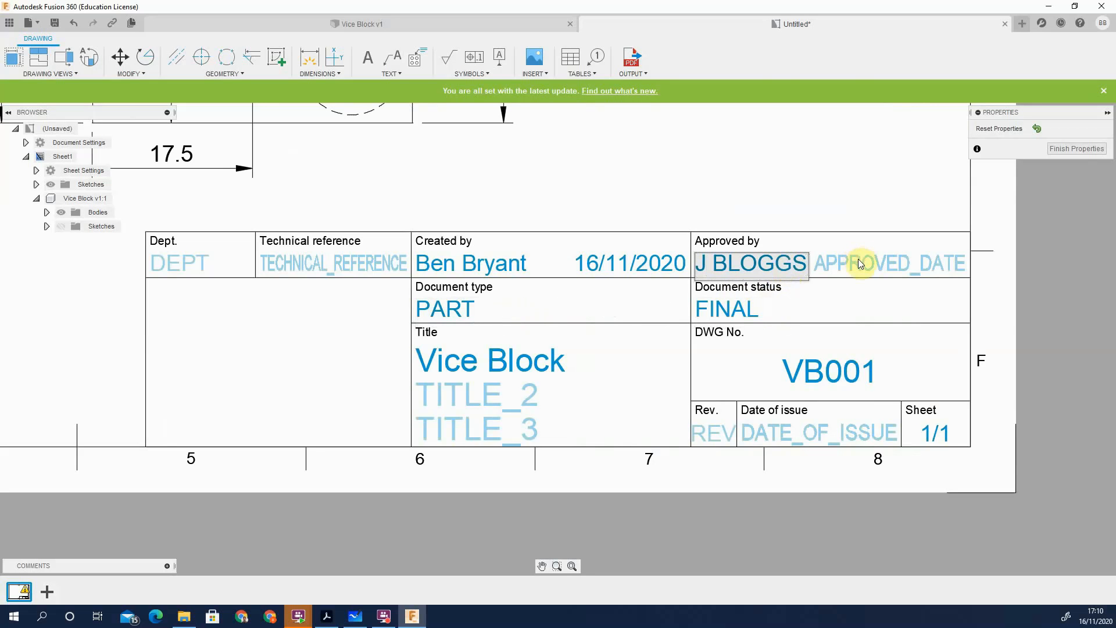
pyautogui.press('Return')
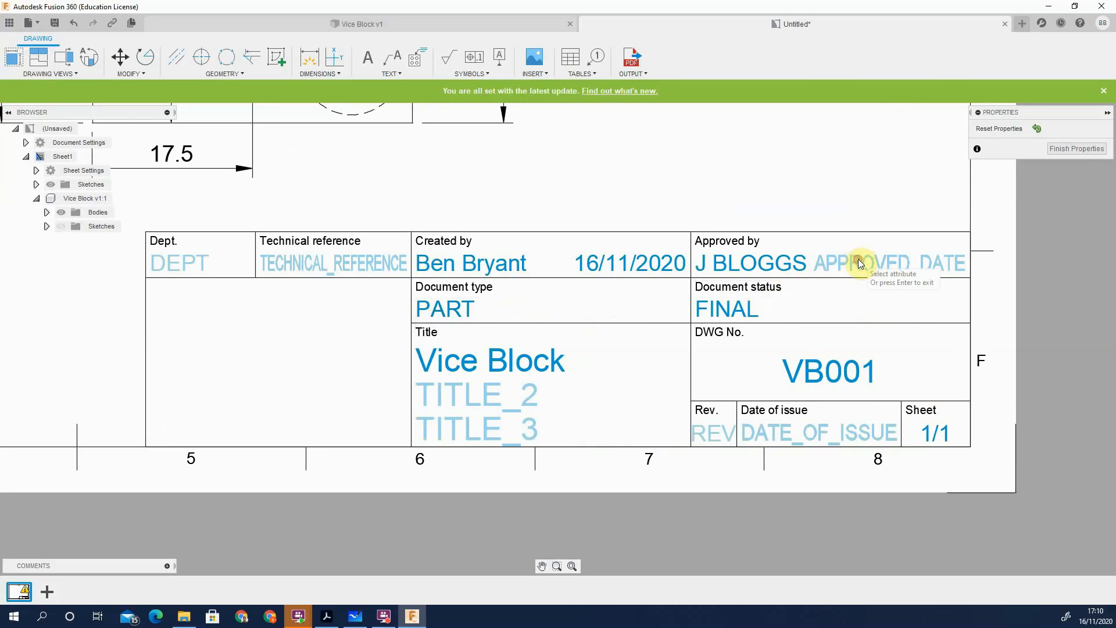
pyautogui.click(858, 265)
pyautogui.write('16/11/2020')
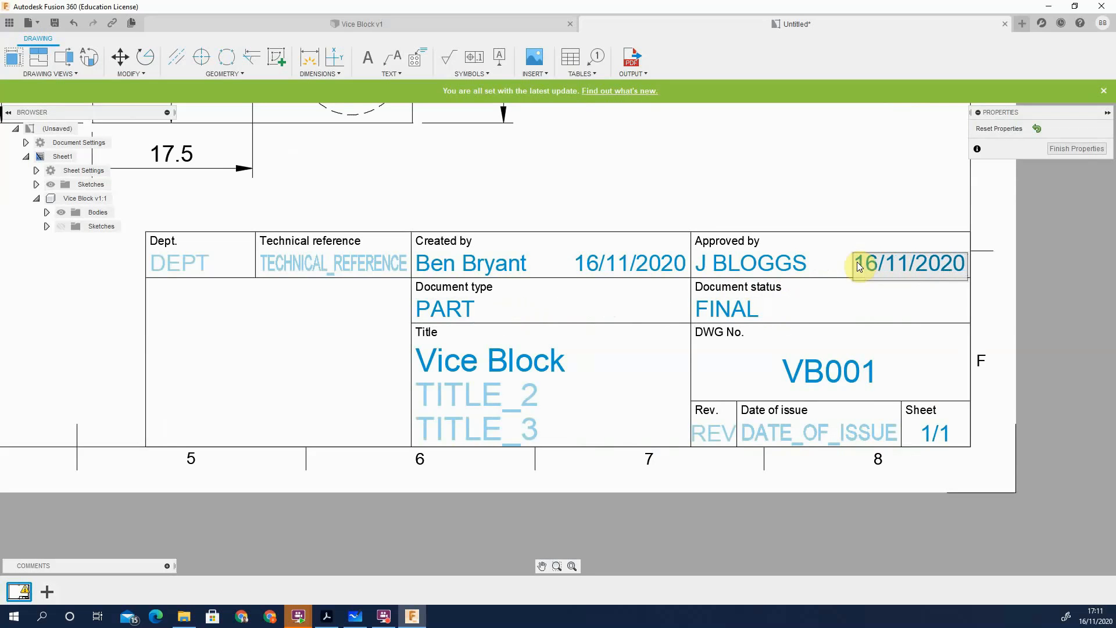
# Enter ENGVB01 as the technical reference and ENG as the department, and finish editing the title block
pyautogui.click(299, 266)
pyautogui.click(360, 266)
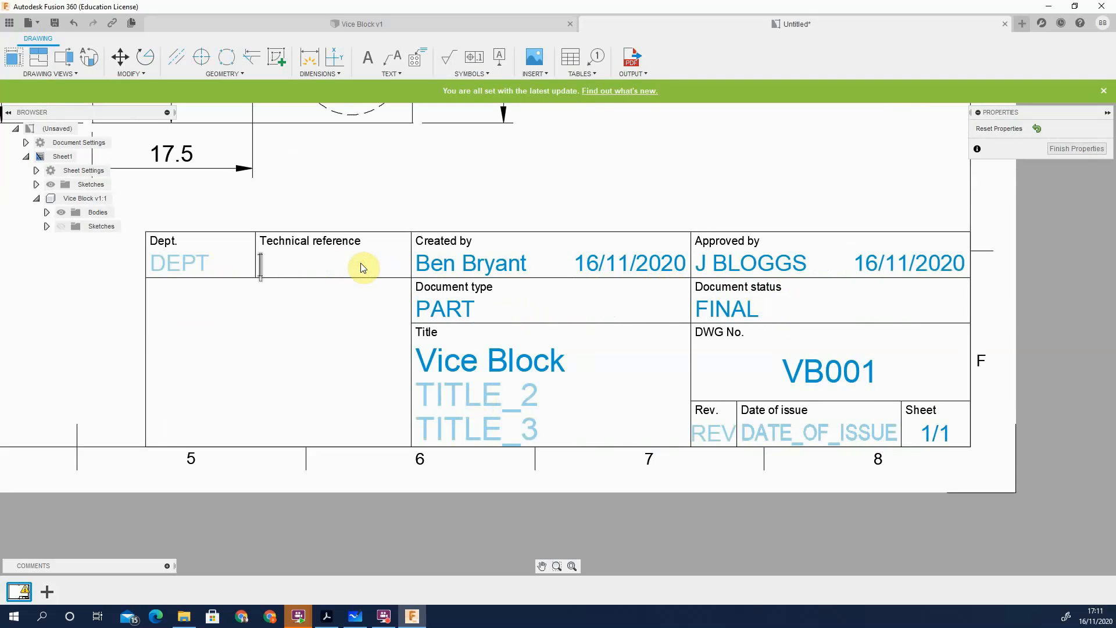
pyautogui.write('ENGVB01')
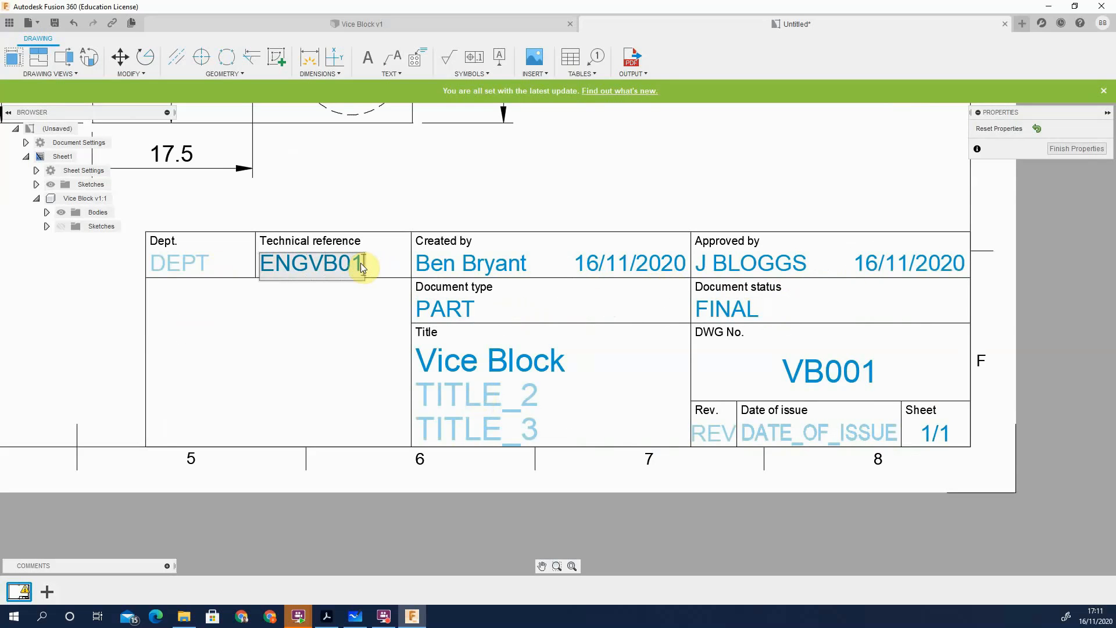
pyautogui.click(178, 269)
pyautogui.click(177, 267)
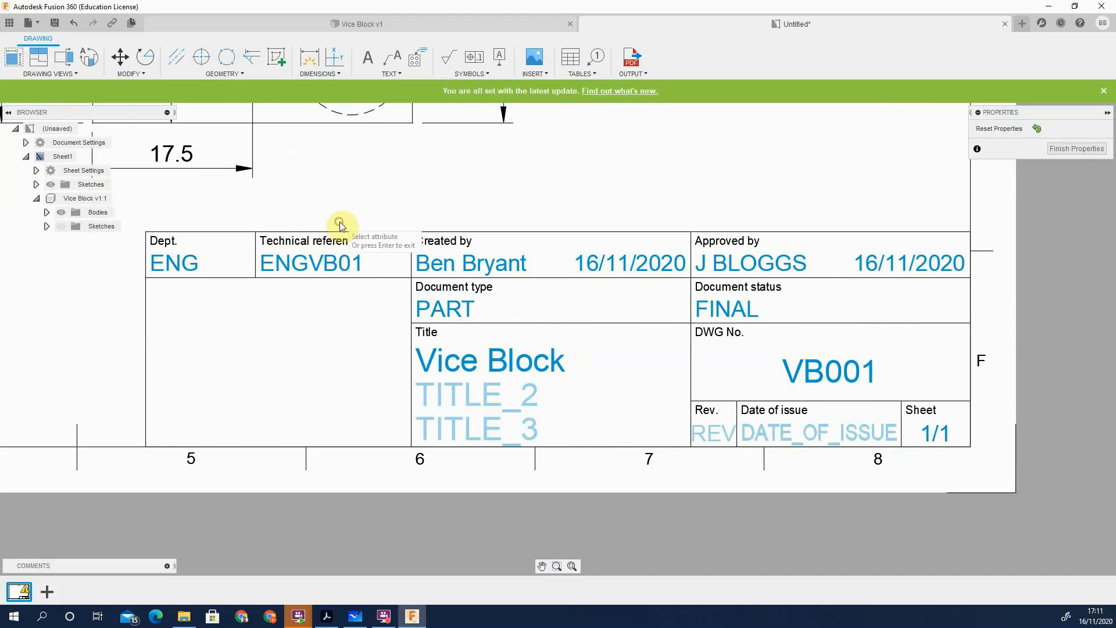
pyautogui.scroll(3, 375, 378)
pyautogui.click(1058, 145)
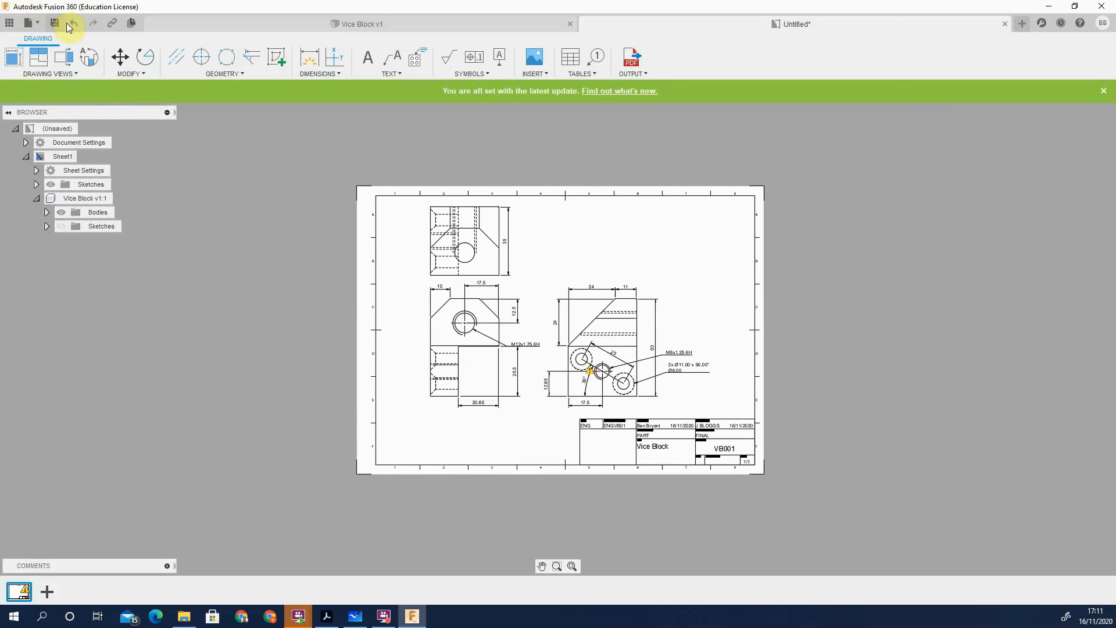
# Save the drawing as Vice Block Drawing in the Vice Clamp folder
pyautogui.click(55, 24)
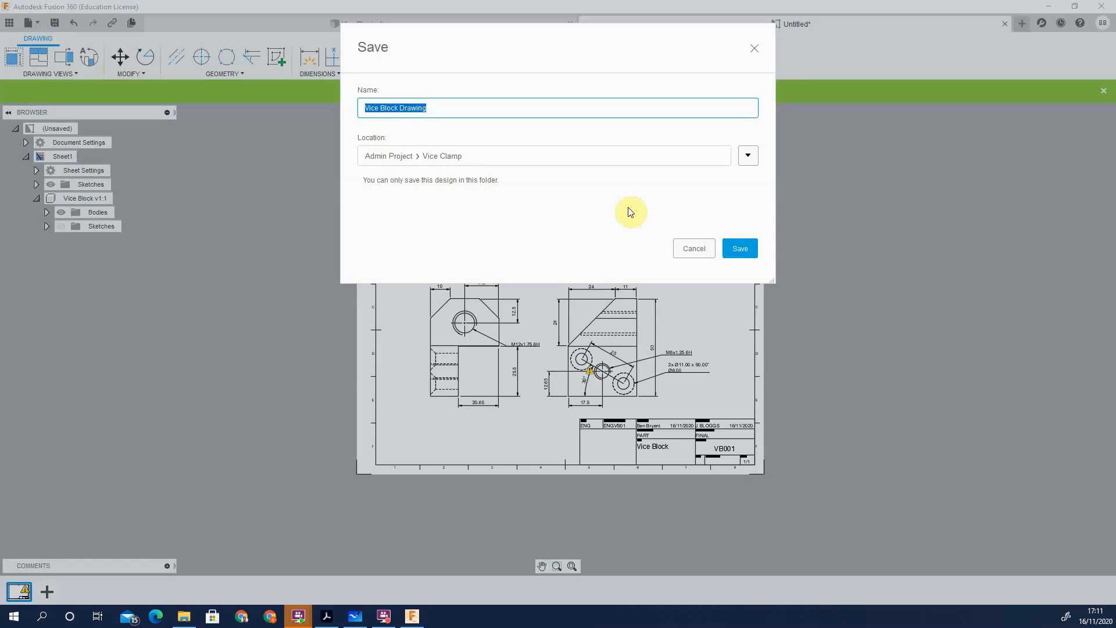
pyautogui.click(736, 248)
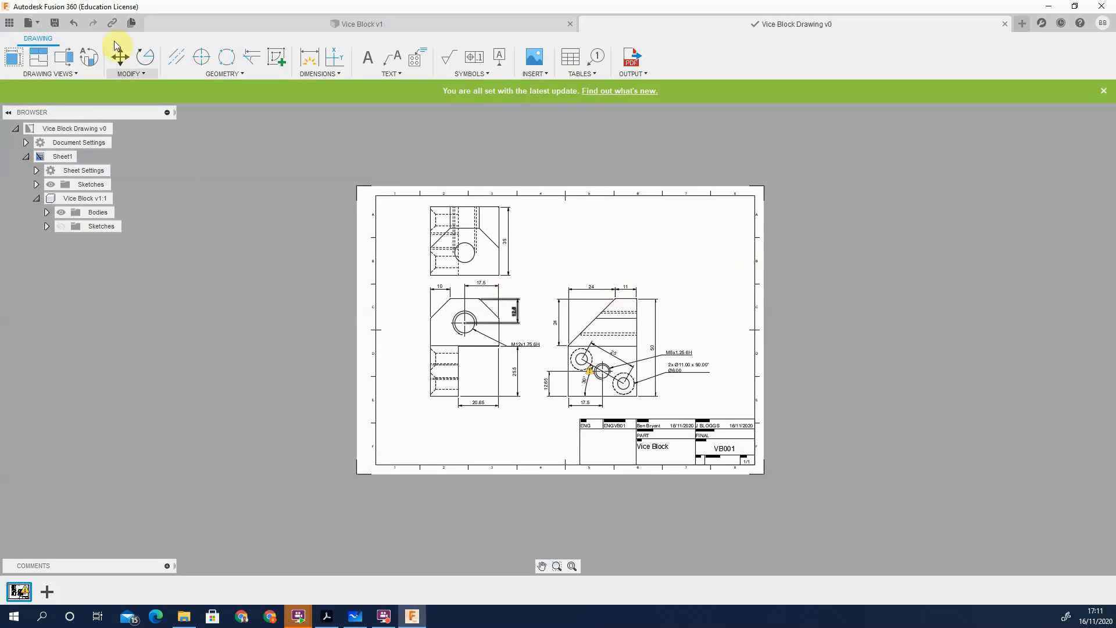
# Try to print the selected sheet with lineweights through Microsoft Print to PDF, continuing despite the disassociated annotations
pyautogui.click(31, 25)
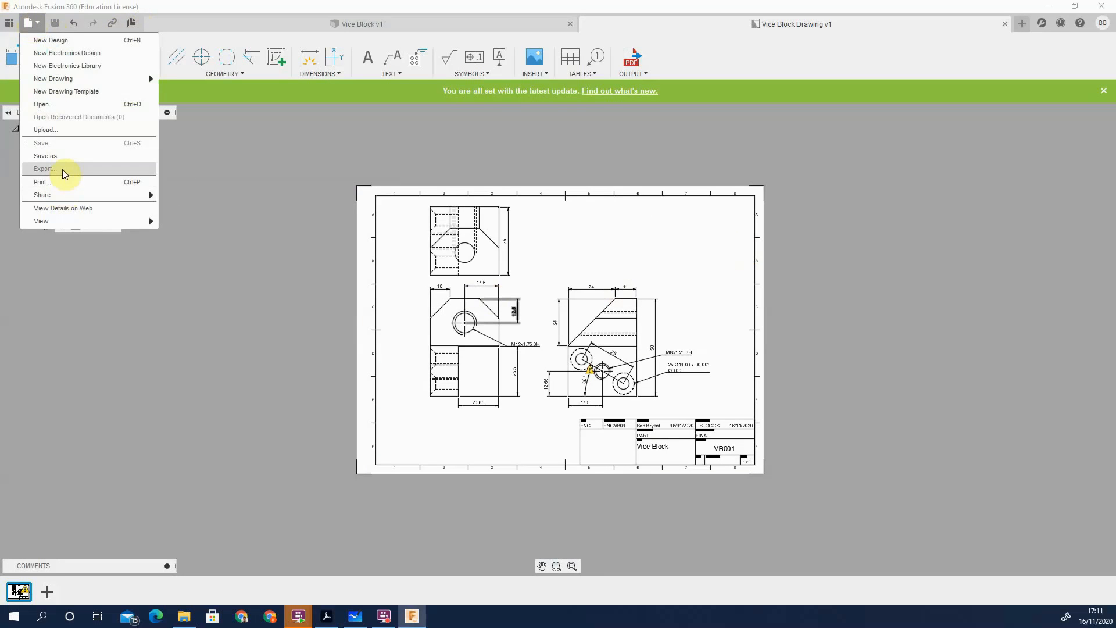
pyautogui.click(100, 182)
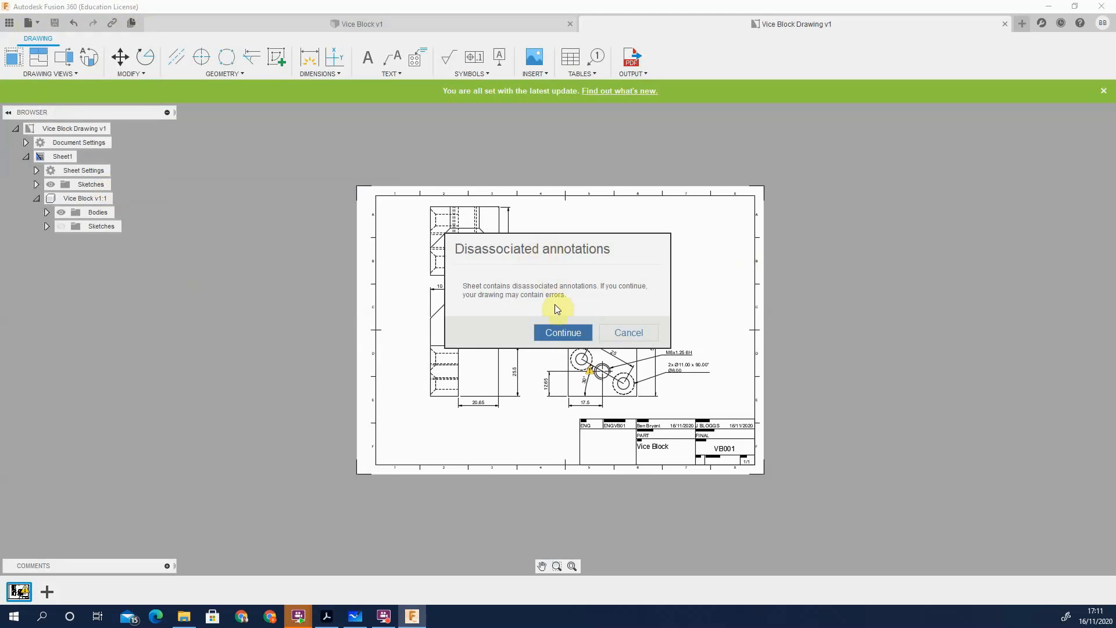
pyautogui.click(562, 332)
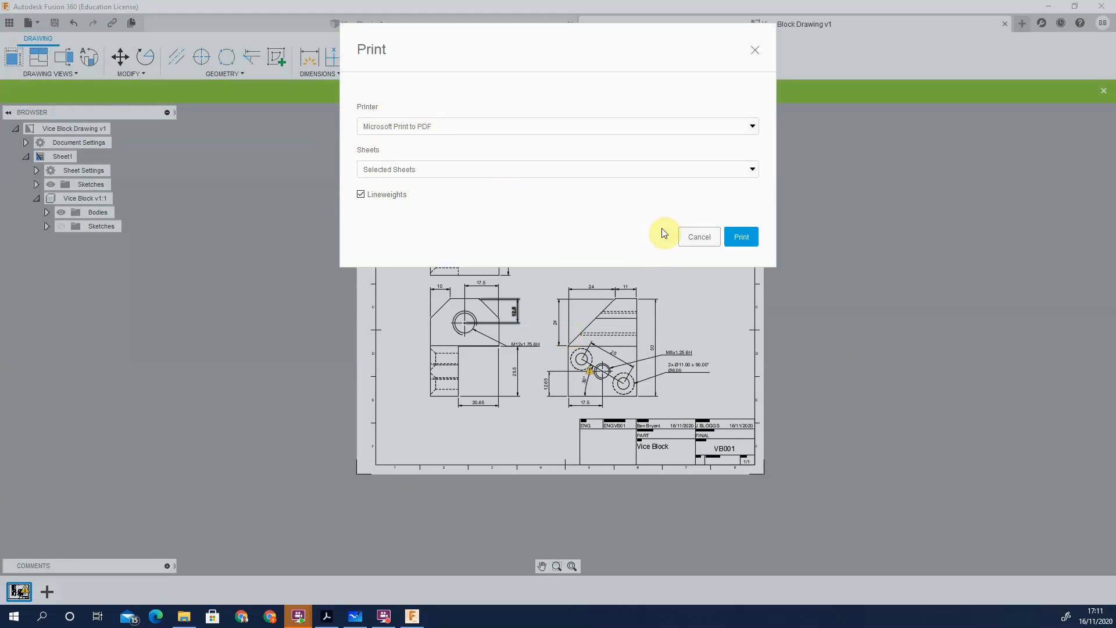
pyautogui.click(741, 238)
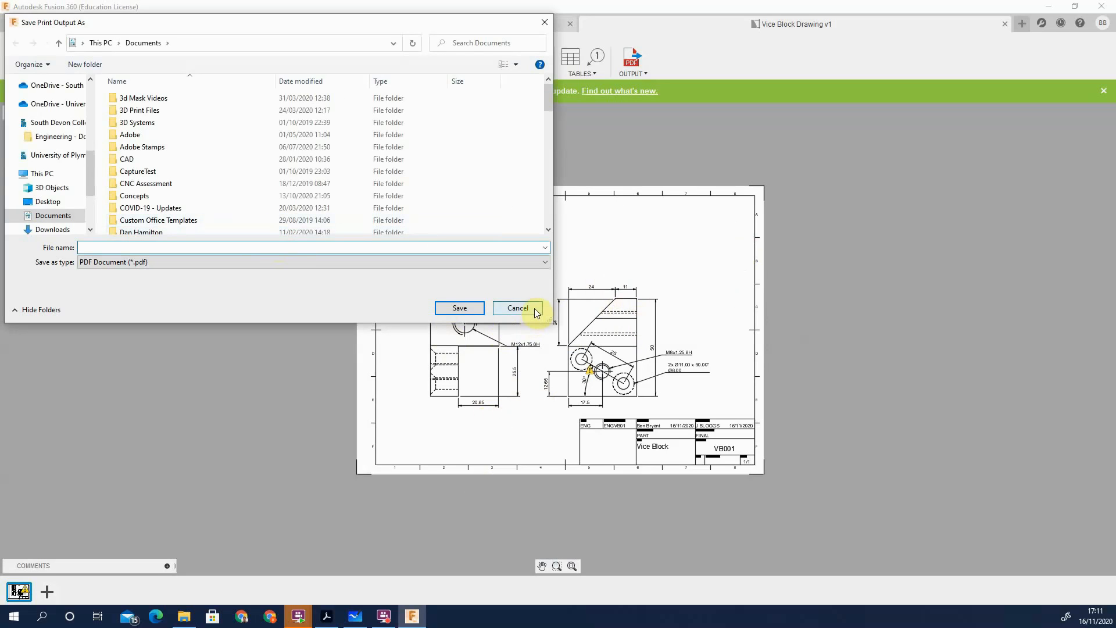
pyautogui.click(534, 311)
pyautogui.scroll(1, 706, 450)
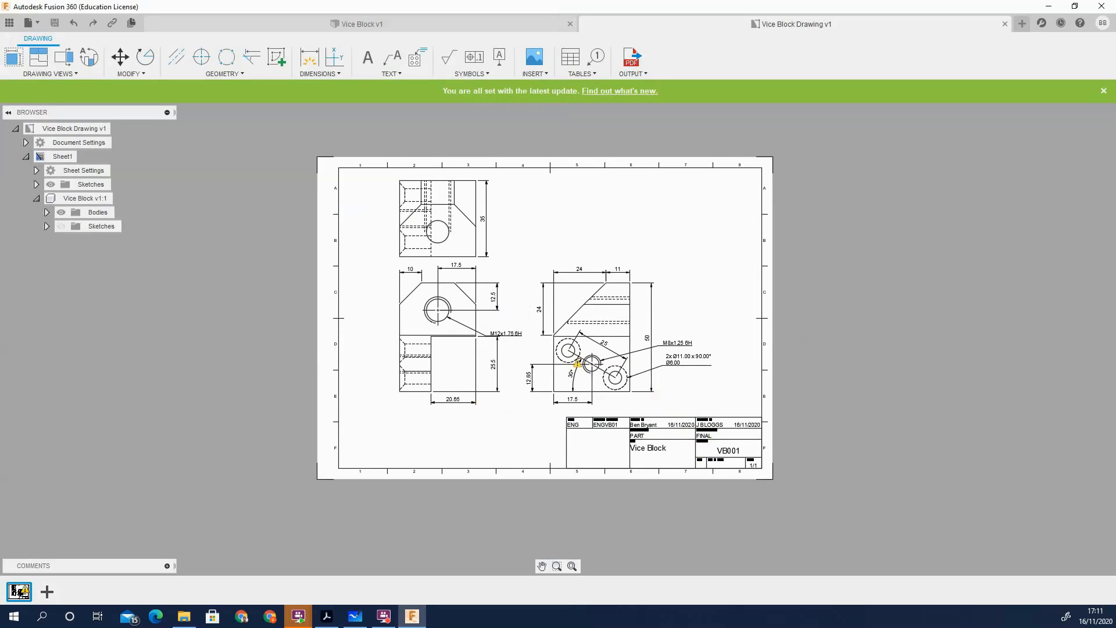